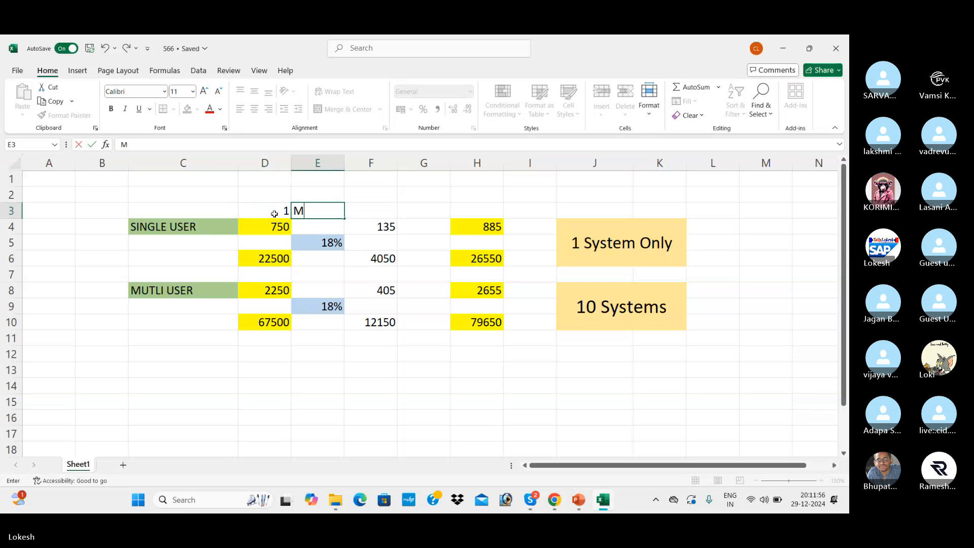
Complete the '1 Month' heading in E3 and review the 750 row's 135 GST and 885 total.
type("onth")
key("Return")
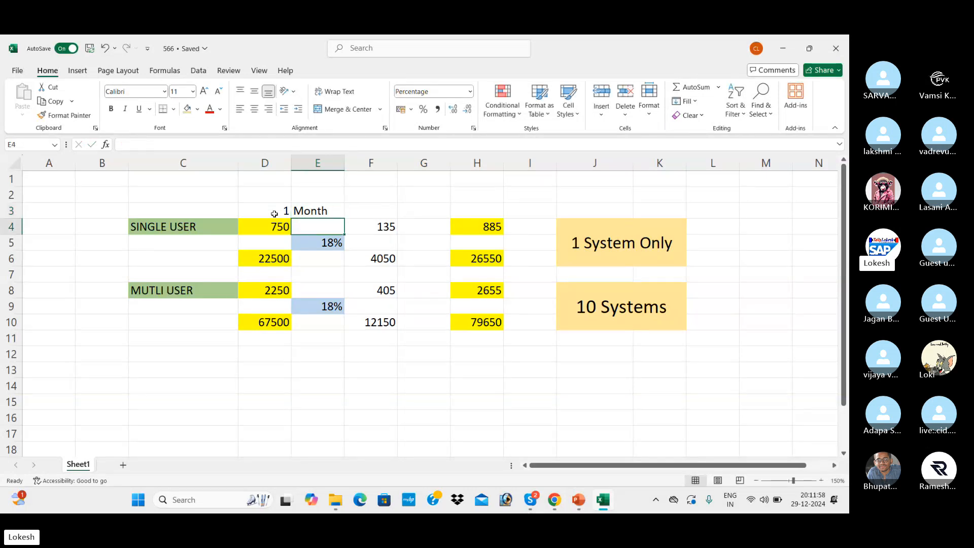
left_click(277, 228)
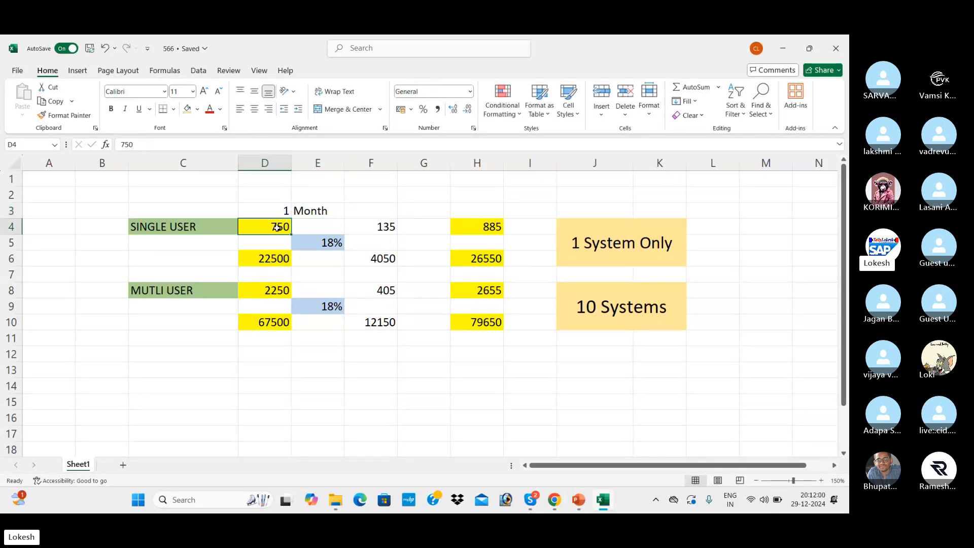
left_click(321, 246)
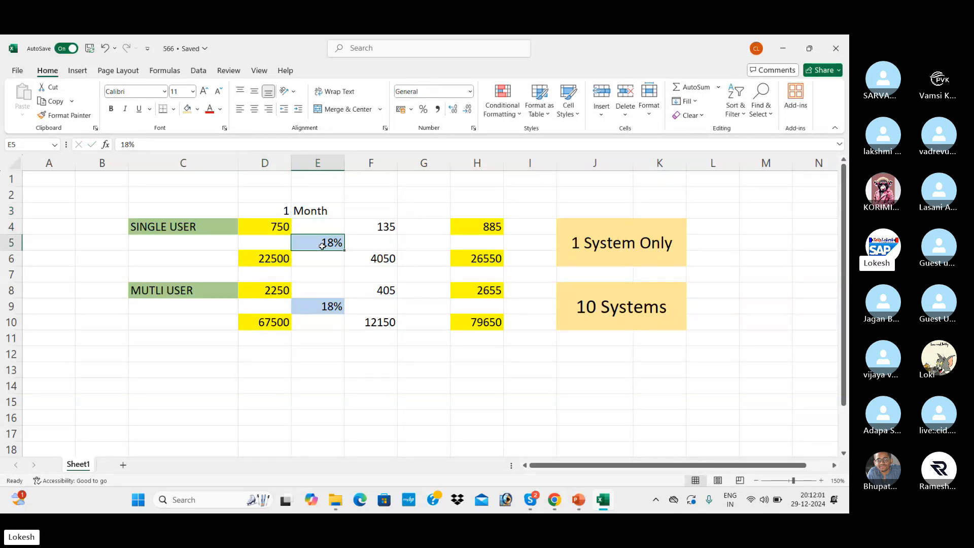
left_click(384, 228)
left_click(286, 224)
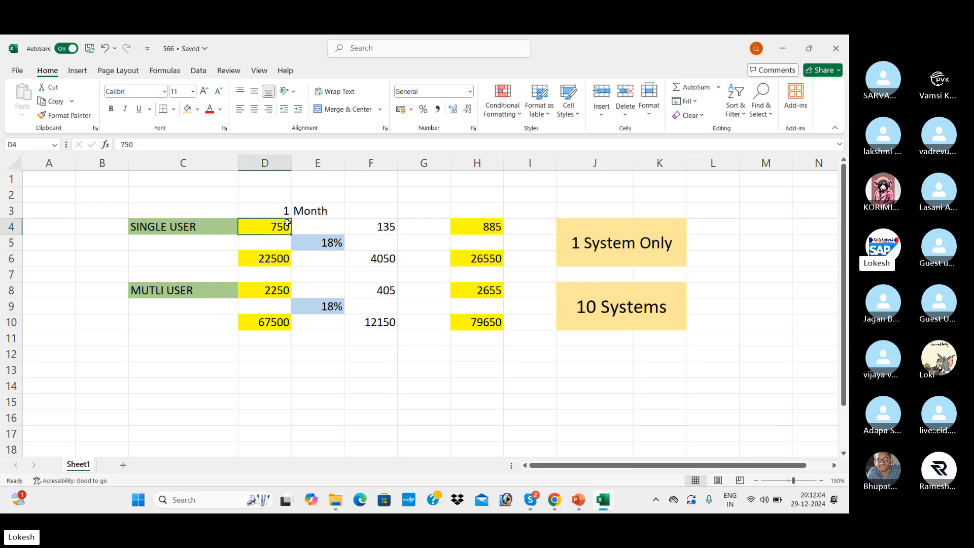
left_click(384, 227)
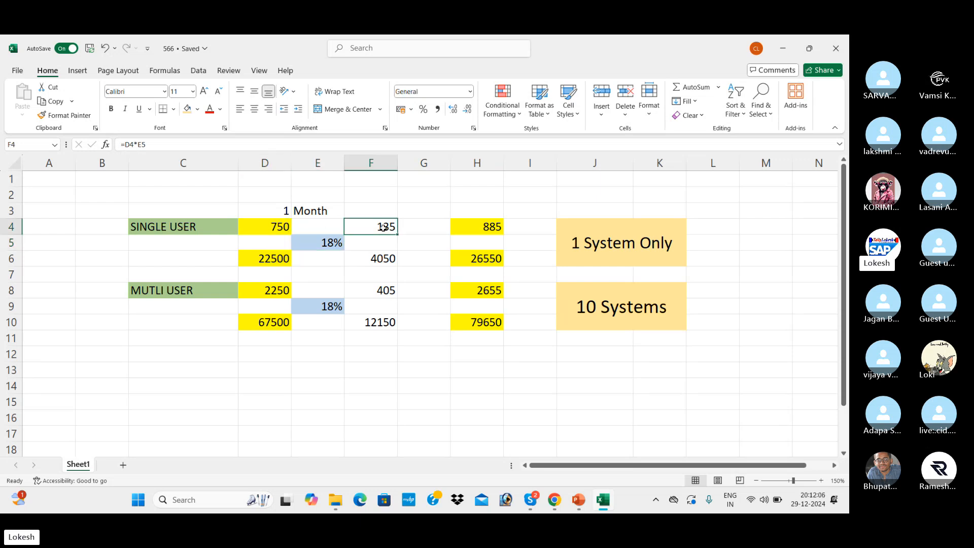
left_click(481, 231)
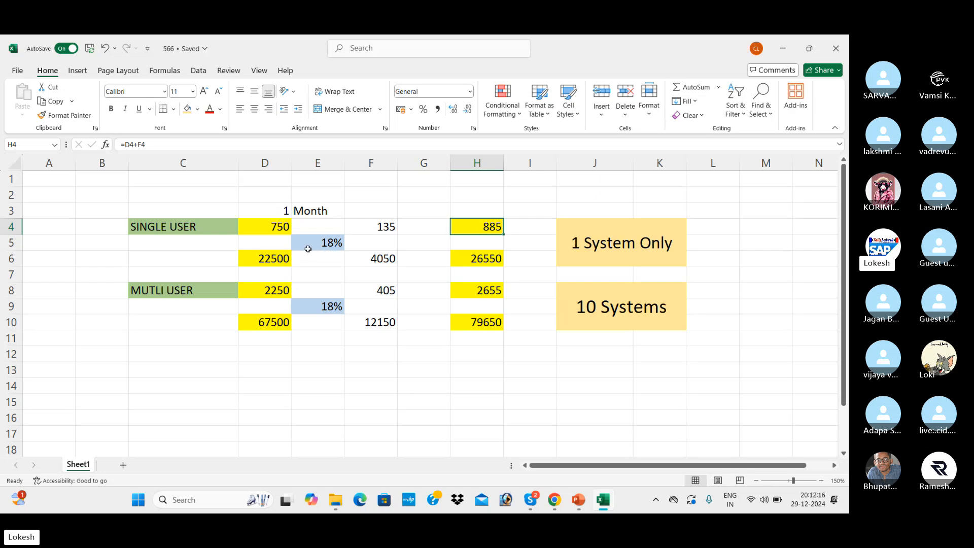
Review the 22500 row: its 18% GST of 4050 and the 26550 total formula.
left_click(277, 258)
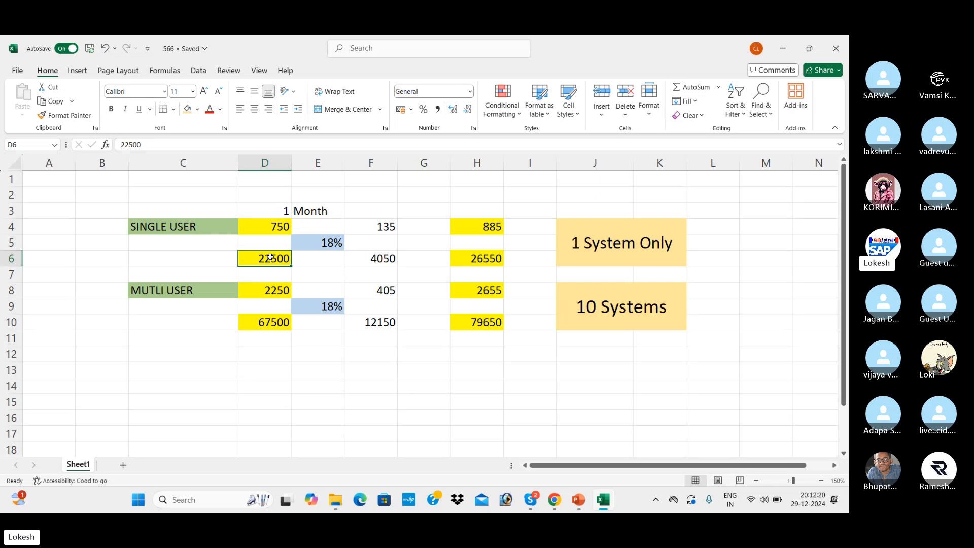
left_click(317, 242)
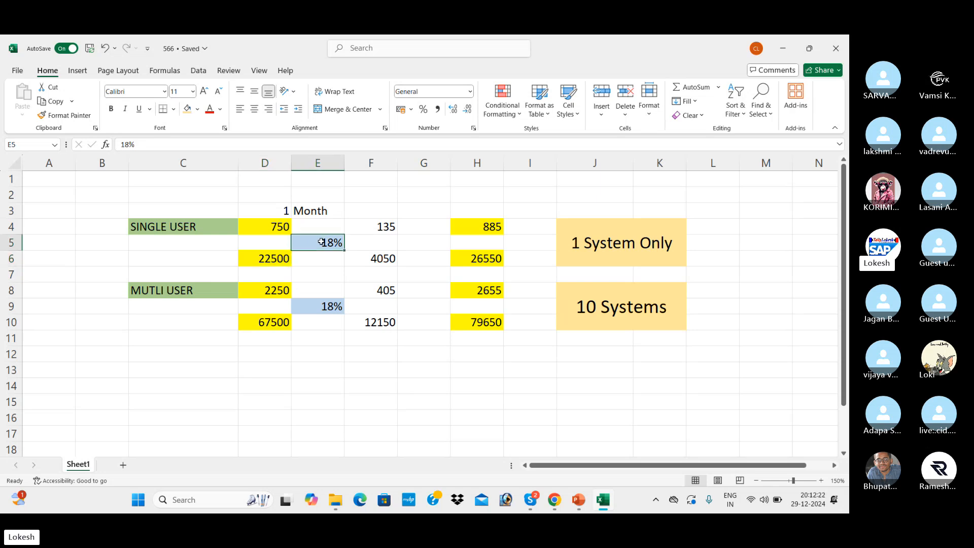
left_click(378, 260)
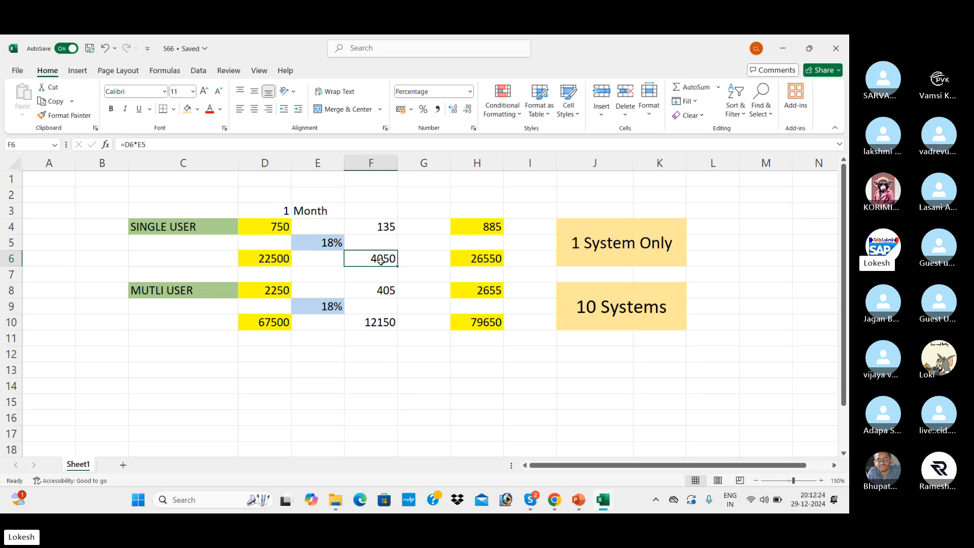
left_click(279, 258)
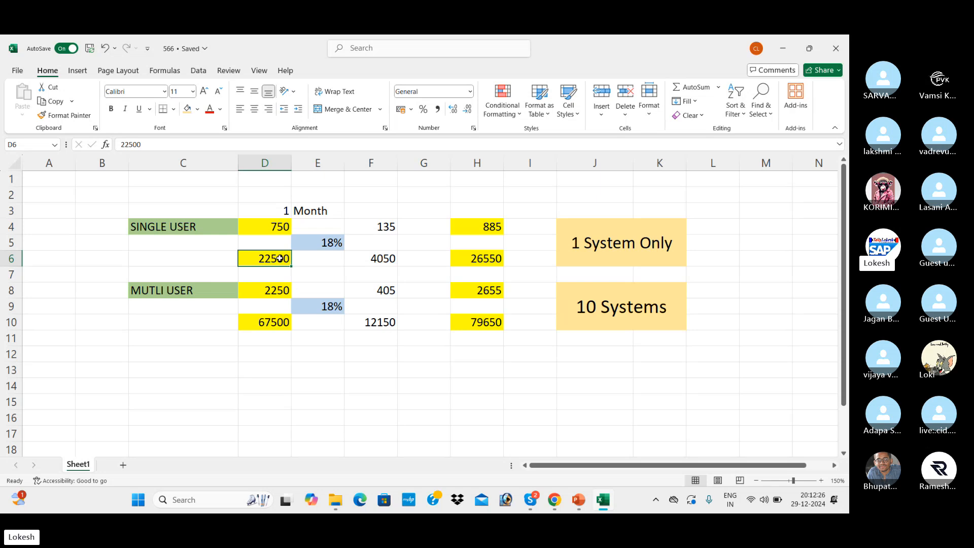
left_click(383, 260)
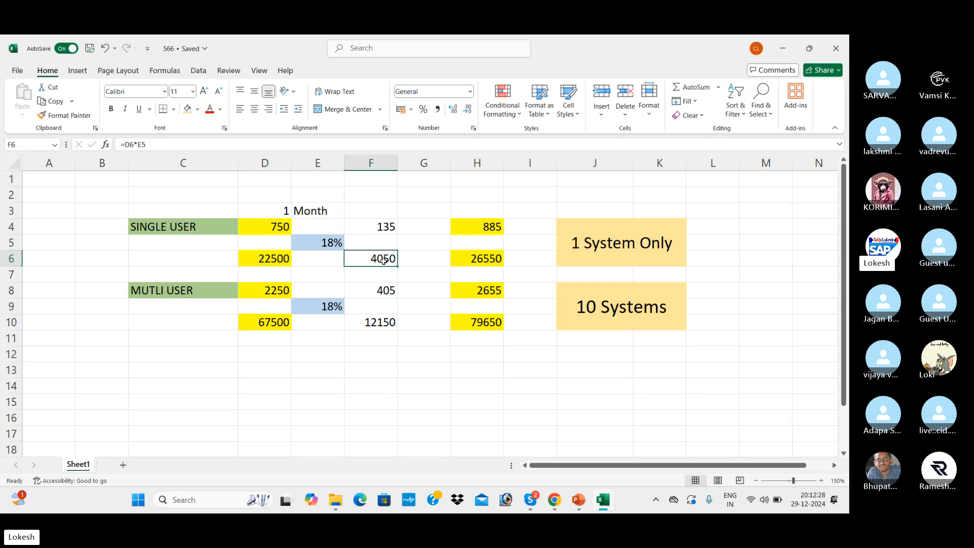
left_click(480, 260)
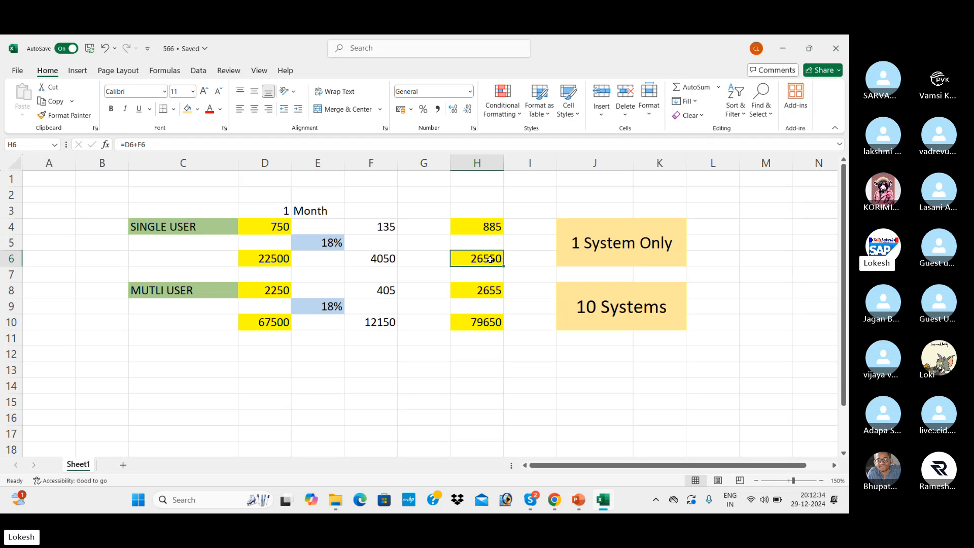
left_click(527, 260)
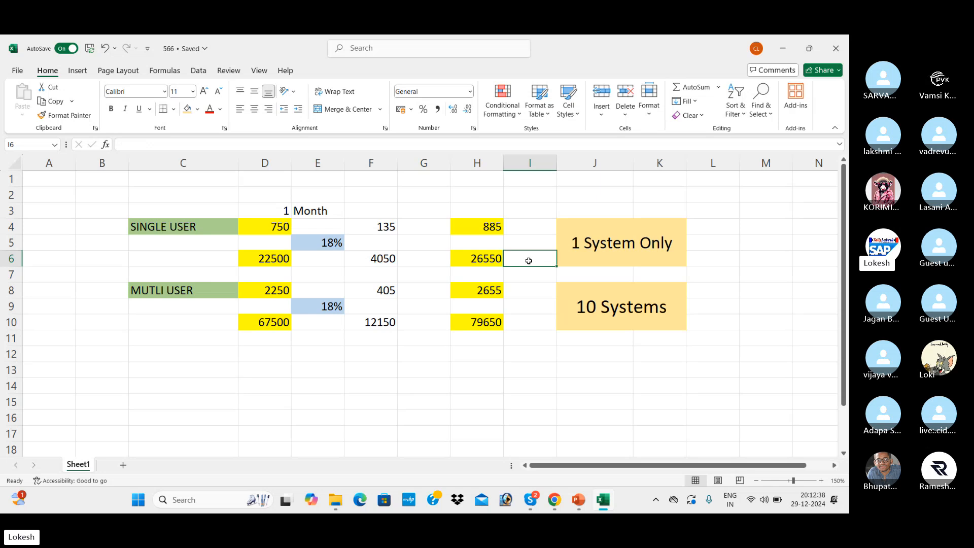
type("4000")
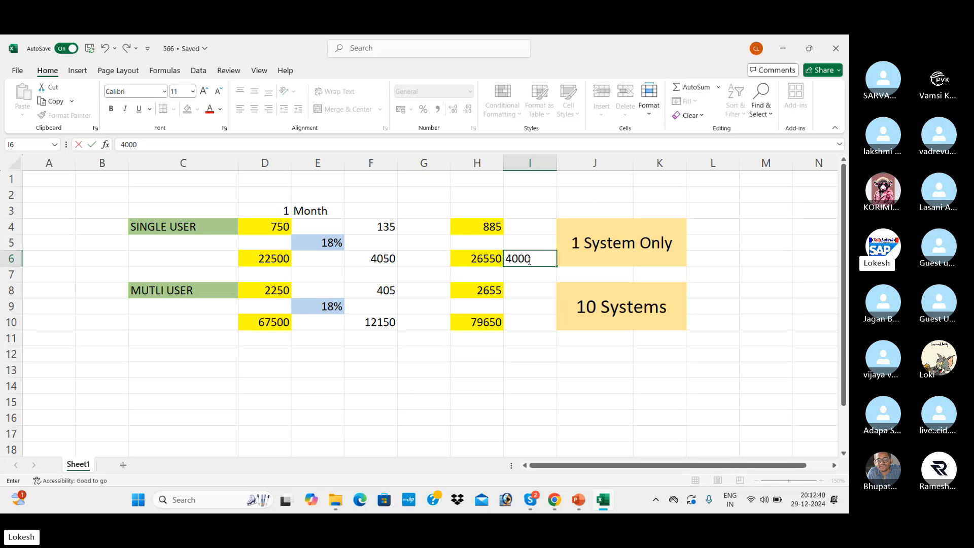
key("Tab")
left_click(528, 260)
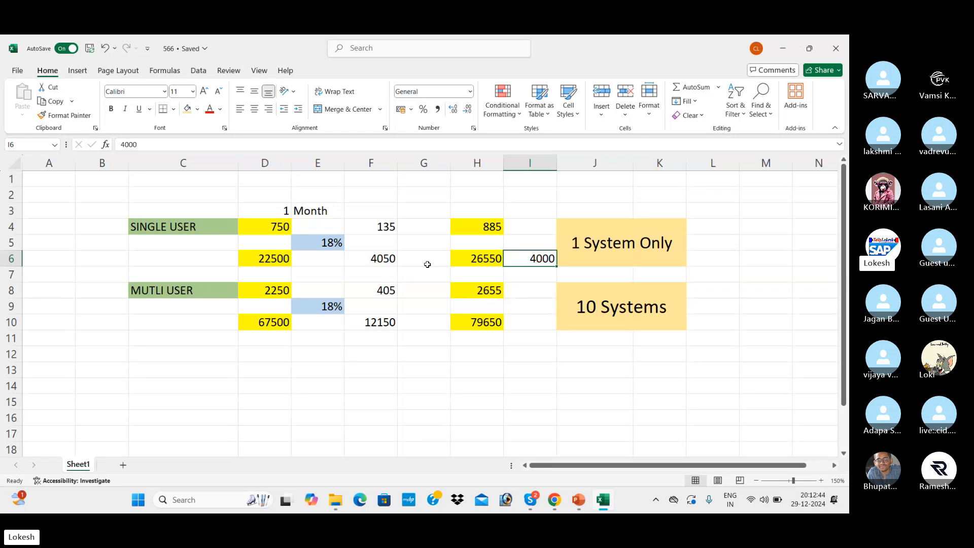
left_click(277, 289)
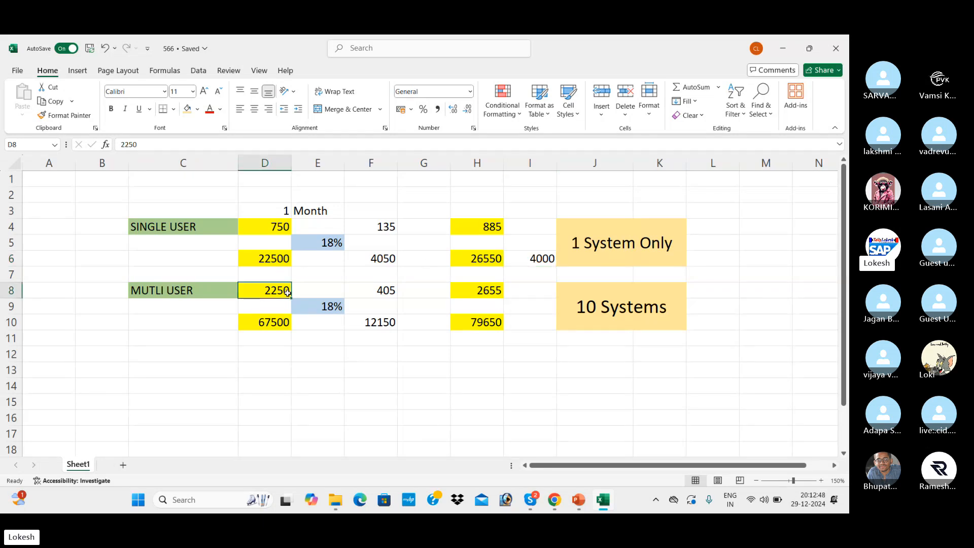
left_click(320, 305)
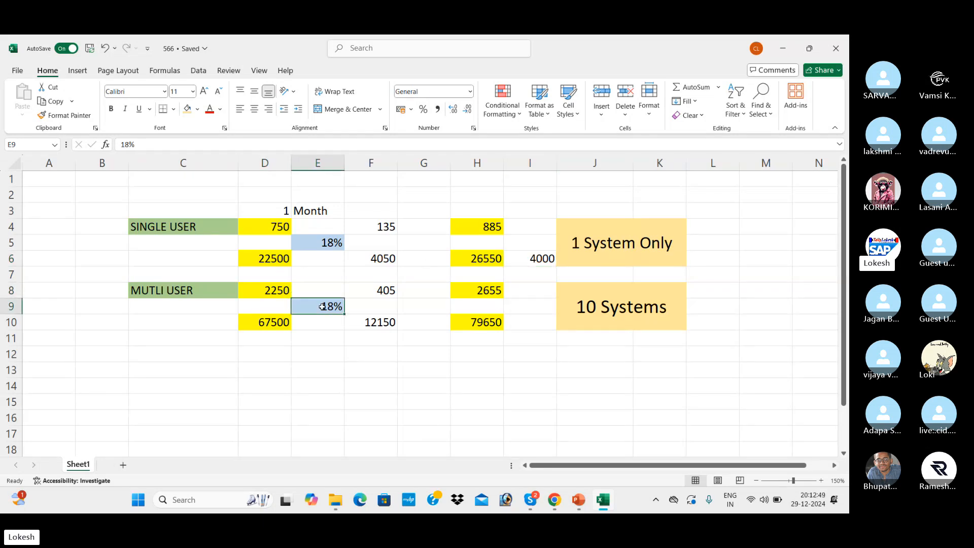
left_click(374, 294)
left_click(283, 293)
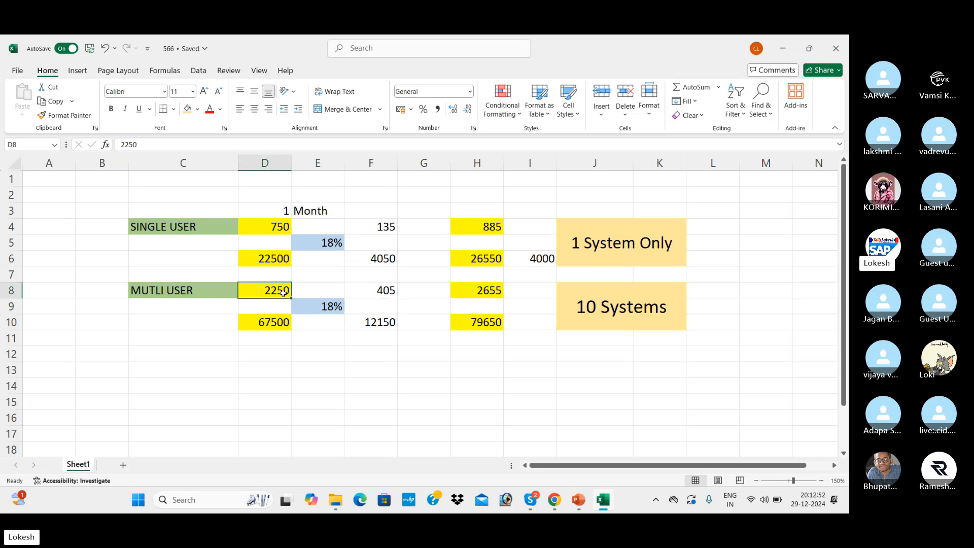
left_click(372, 294)
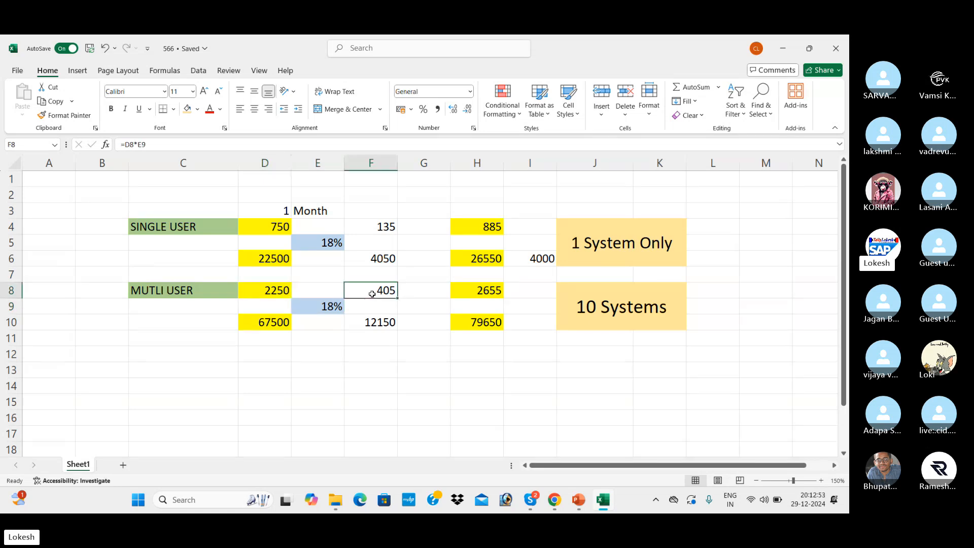
left_click(480, 295)
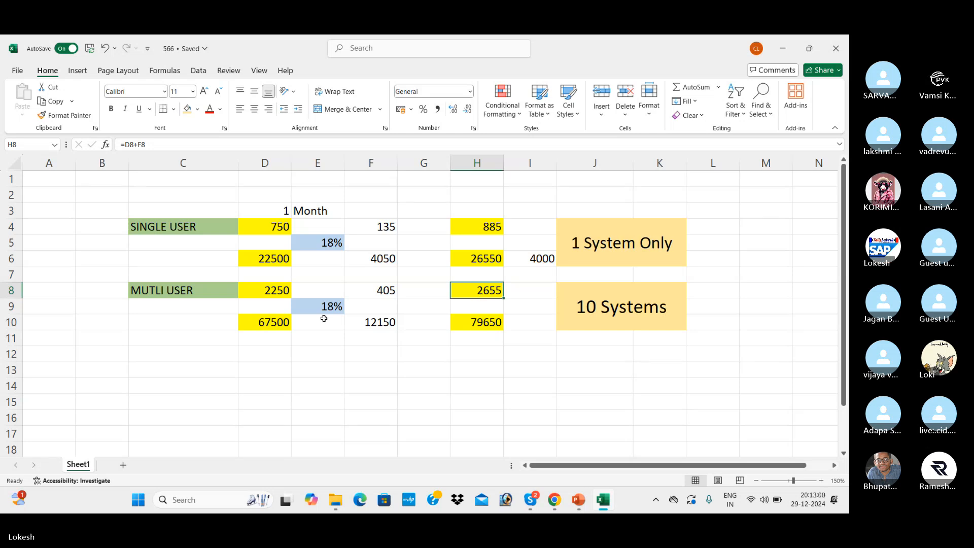
left_click(286, 323)
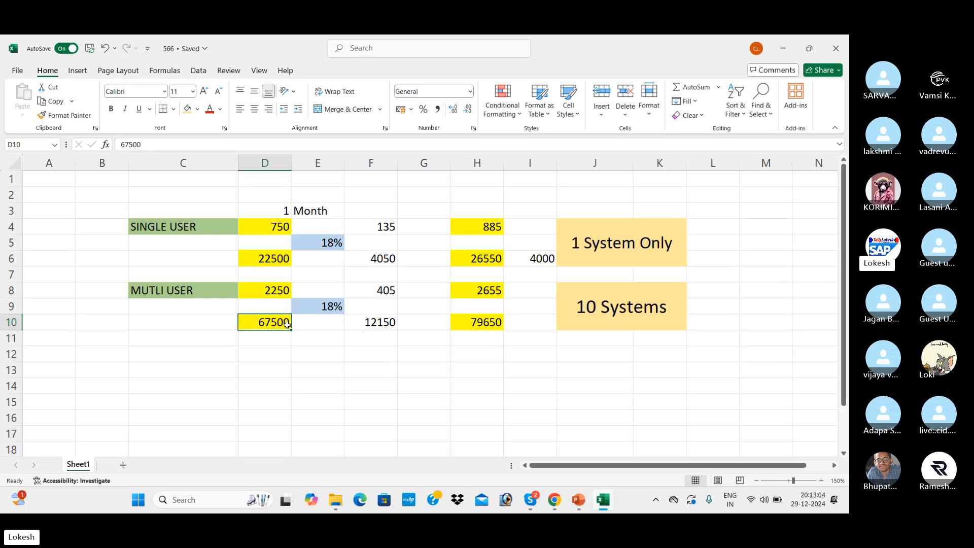
left_click(331, 306)
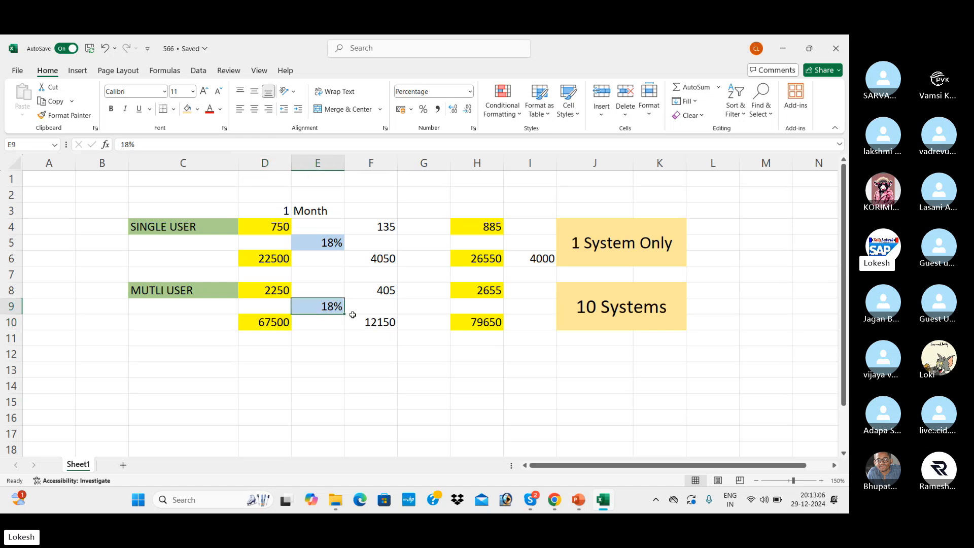
left_click(372, 321)
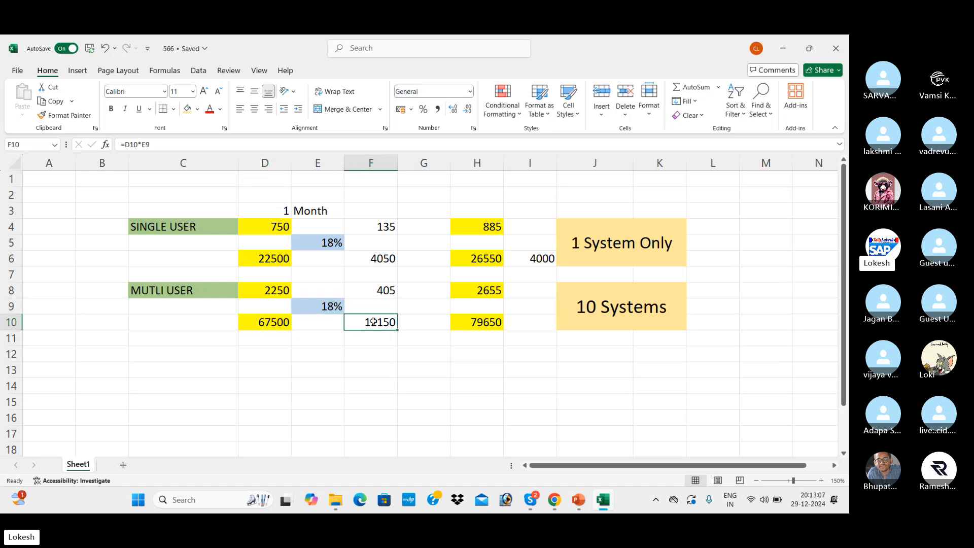
left_click(277, 319)
left_click(381, 322)
left_click(476, 324)
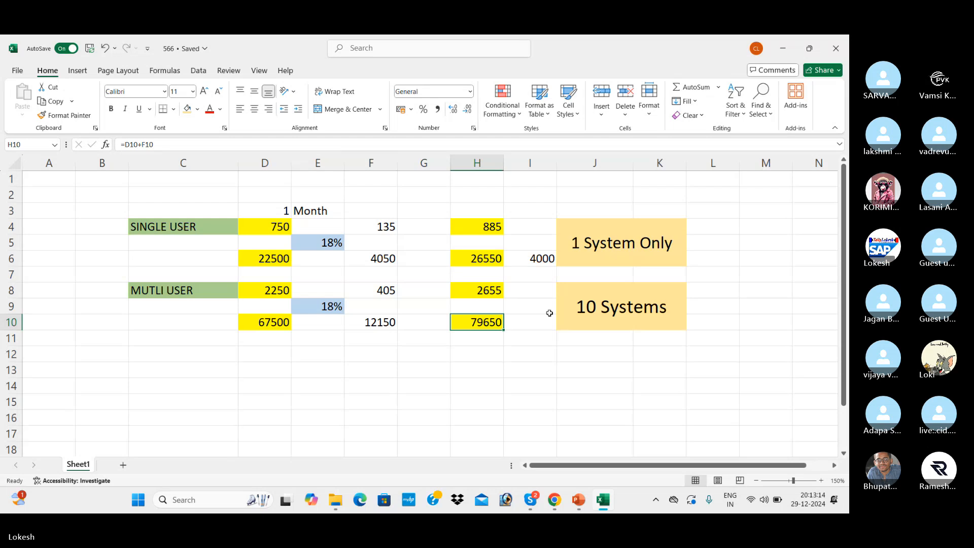
left_click(574, 312)
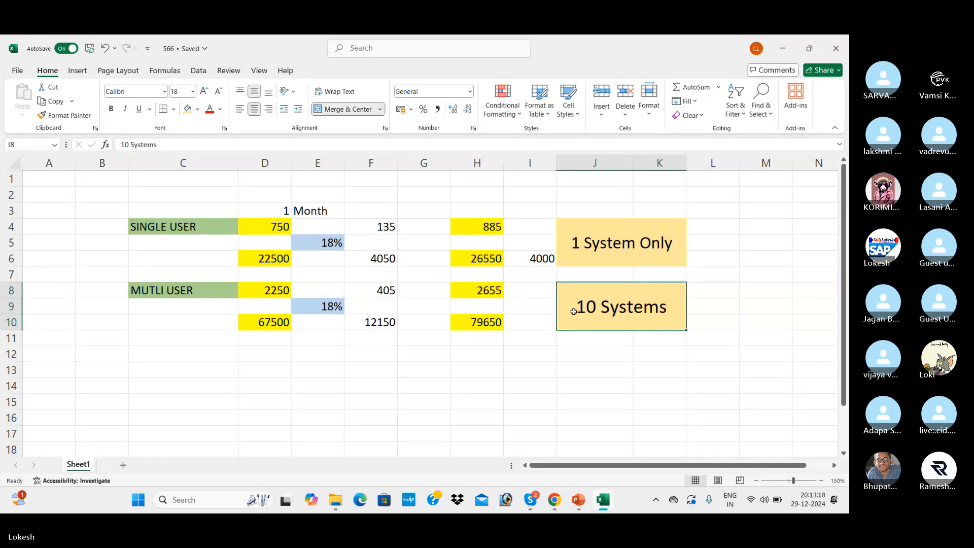
left_click(217, 208)
left_click_drag(218, 208, 691, 336)
left_click(428, 375)
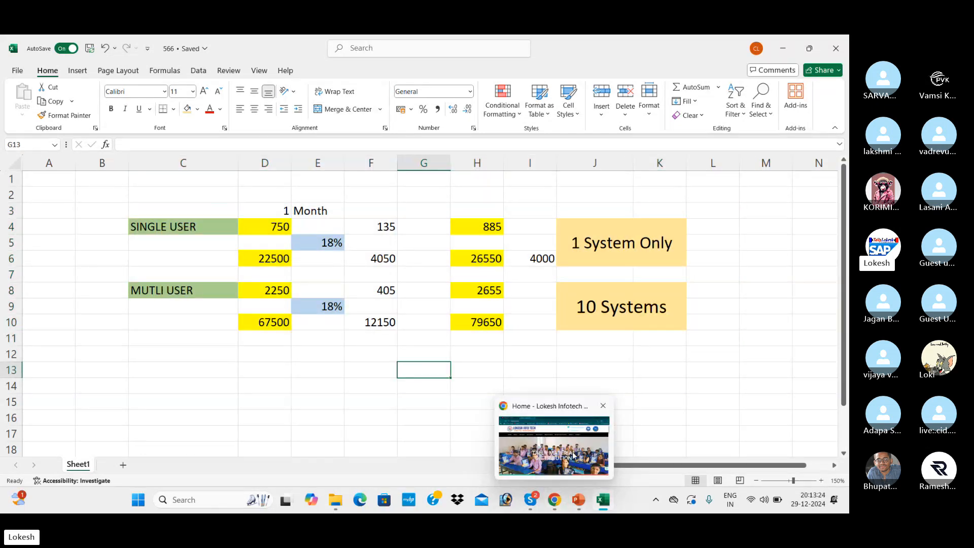
Switch to Chrome and load tallysolutions.com in a new tab.
left_click(554, 501)
left_click(292, 46)
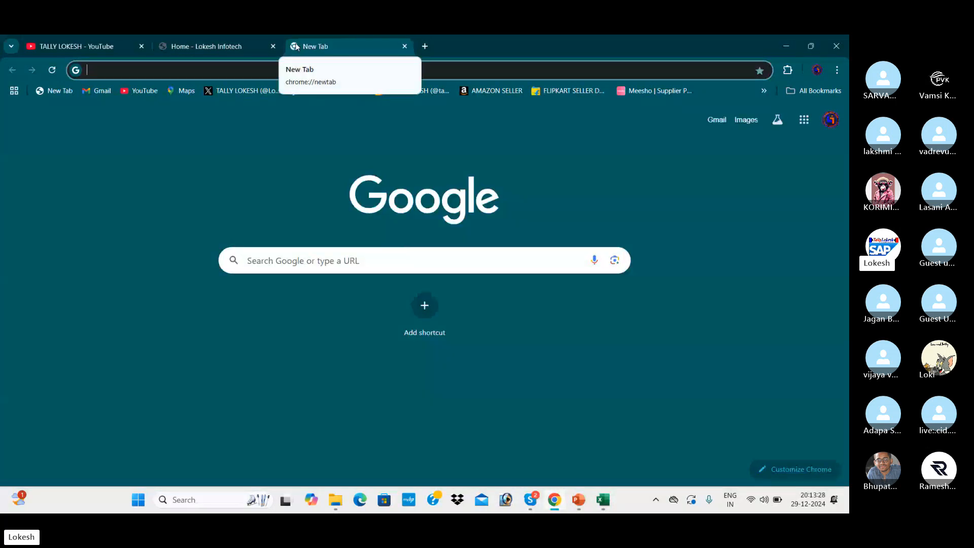
type("tallyso")
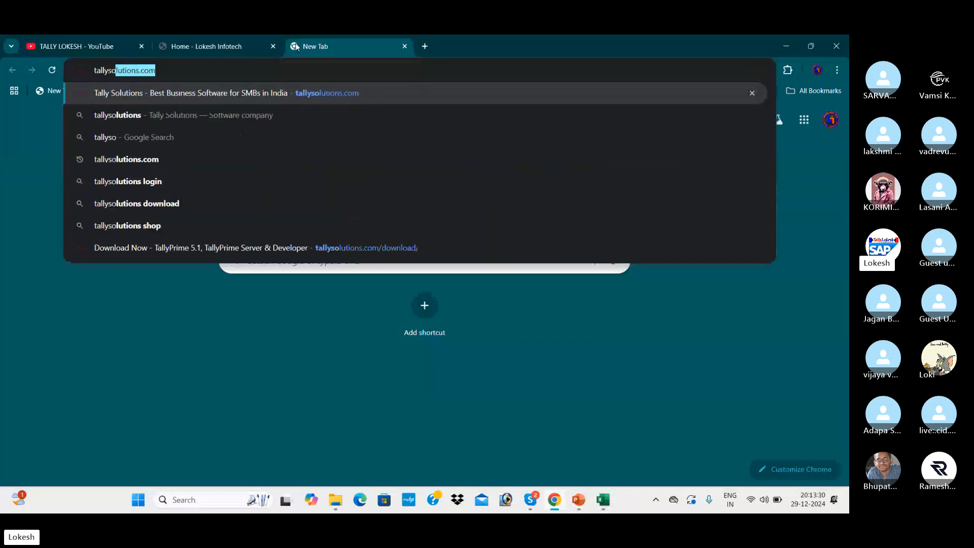
key("Return")
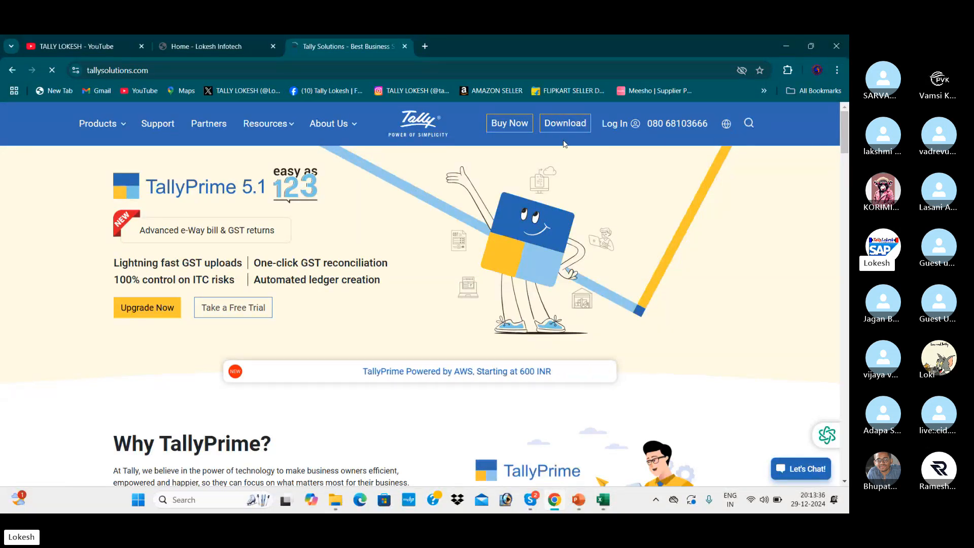
Review the TallyPrime pricing page, then go to the TallyPrime 5.1 download page.
left_click(525, 131)
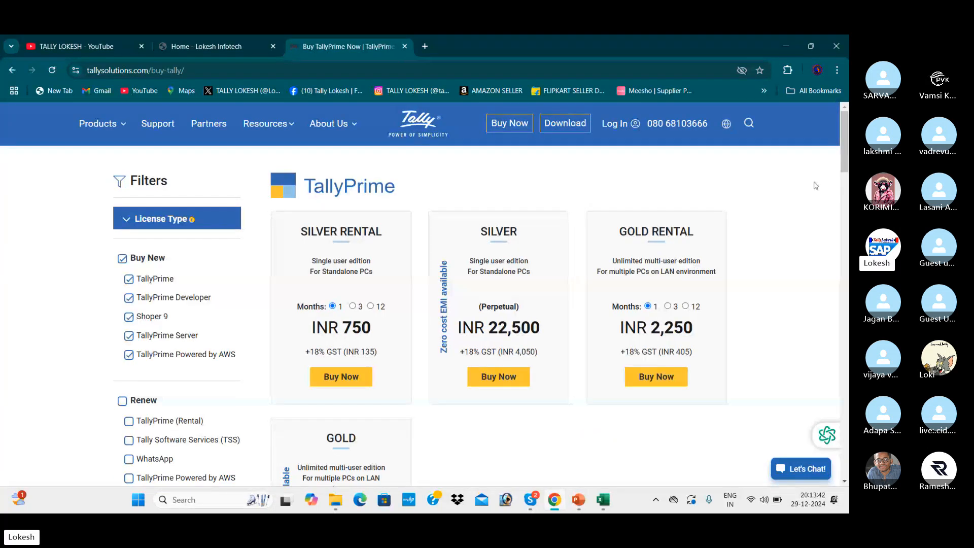
scroll(842, 170, "down", 2)
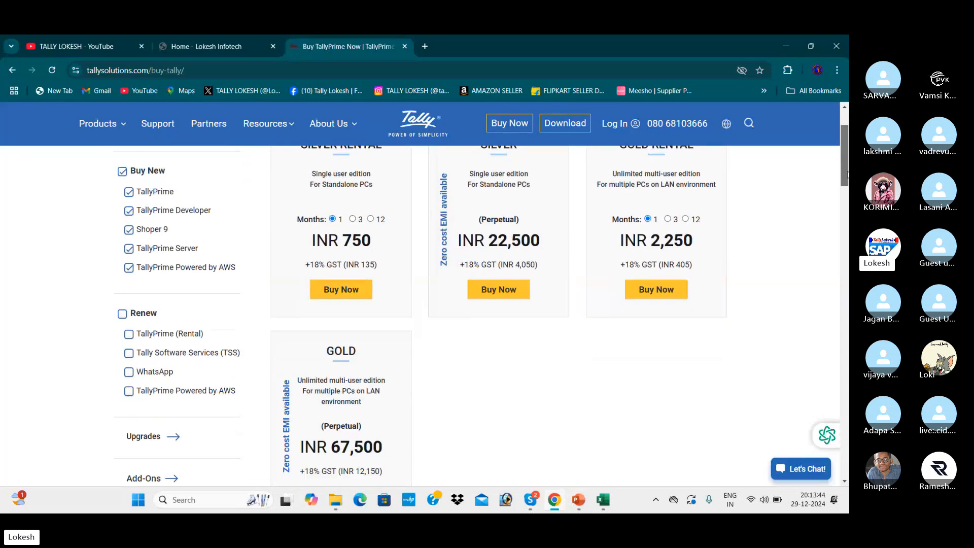
left_click_drag(846, 174, 840, 106)
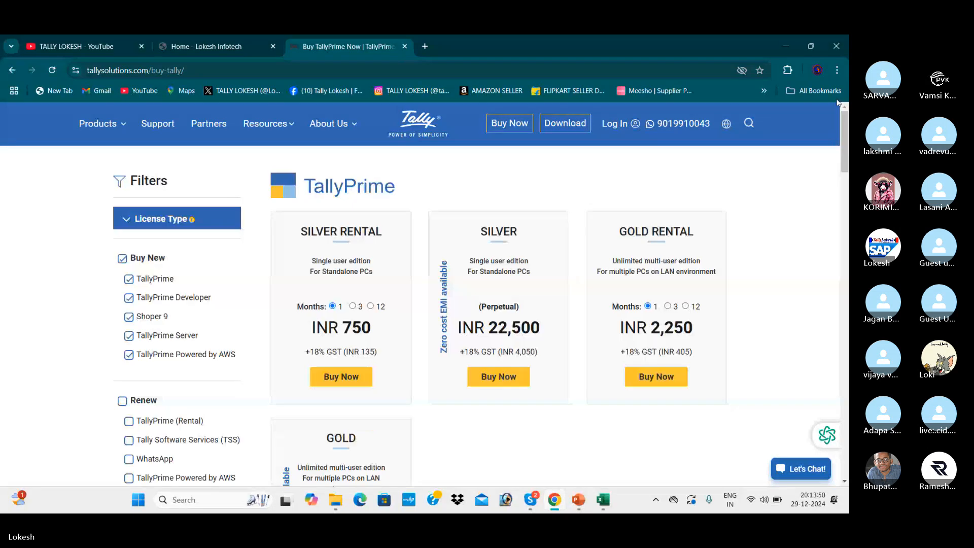
left_click(582, 130)
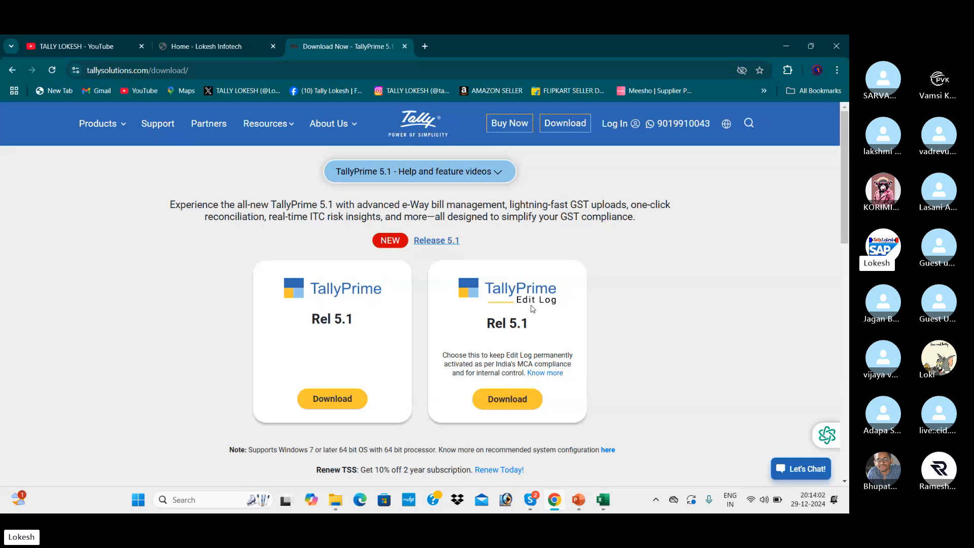
Download the 43.5 MB TallyPrime Rel 5.1 installer setup (8).exe and show it in its folder.
left_click(342, 406)
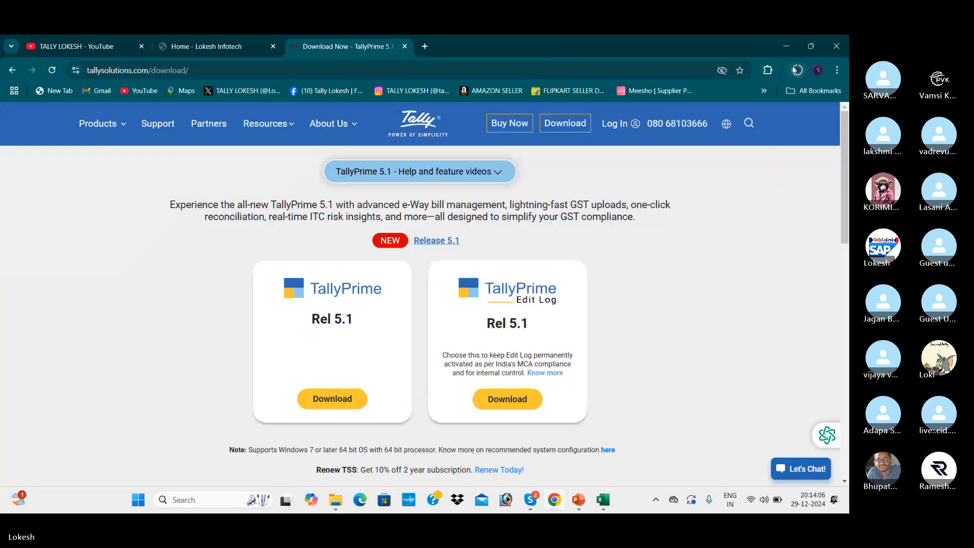
left_click(797, 71)
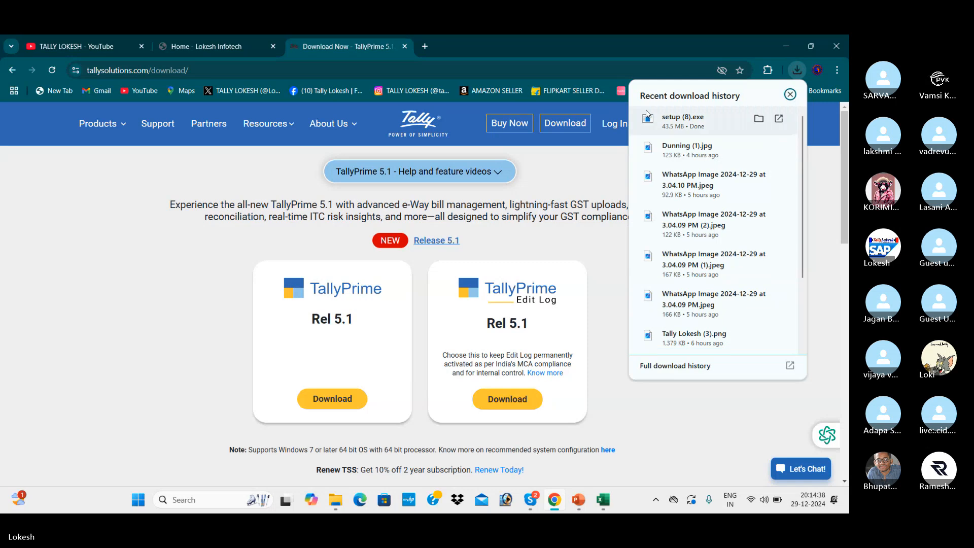
left_click(758, 119)
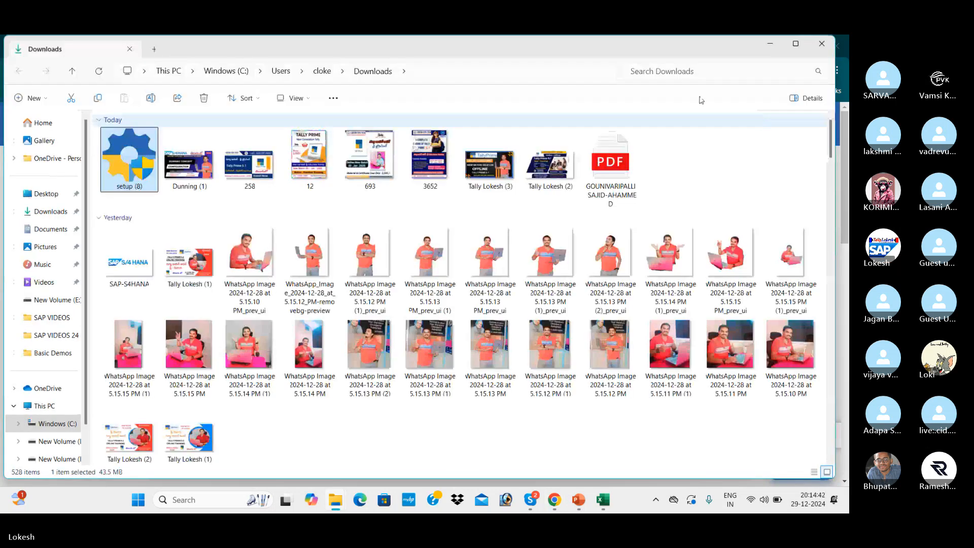
Run setup (8), quit the Setup Manager showing 5.1 installed, then close Explorer and minimize Chrome.
double_click(143, 169)
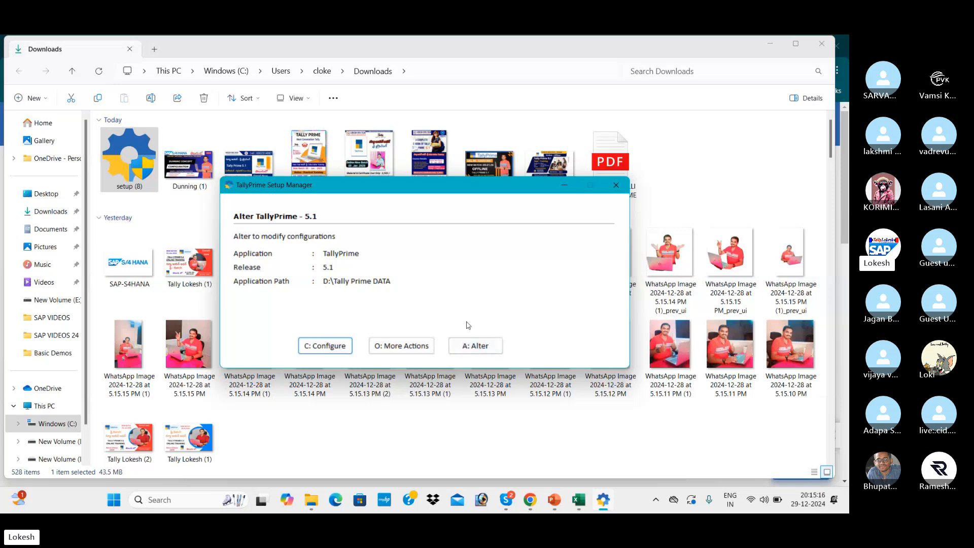
left_click(616, 185)
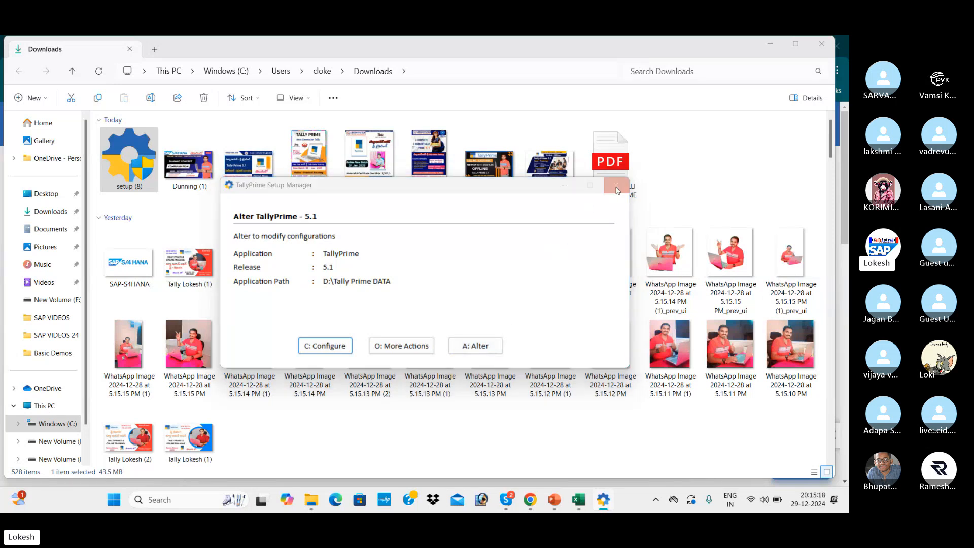
left_click(402, 300)
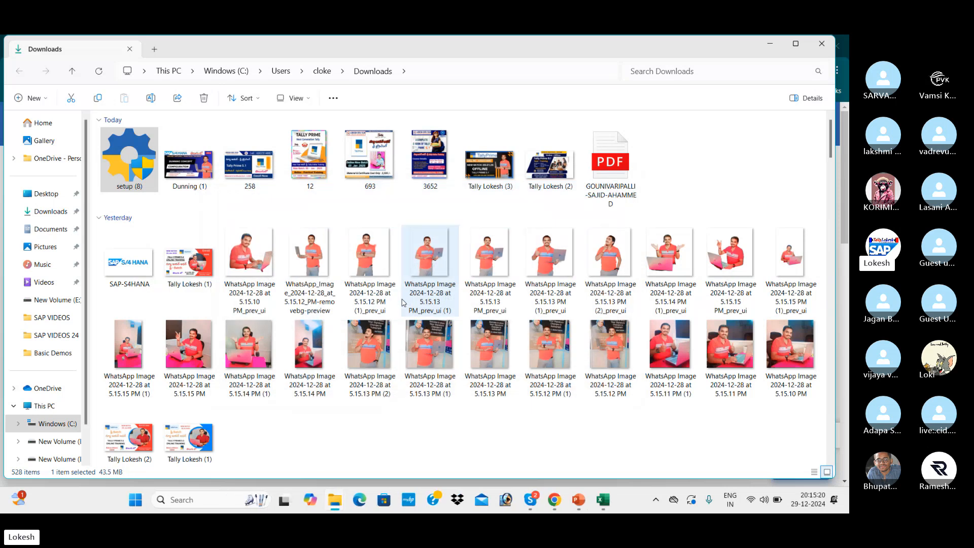
left_click(822, 45)
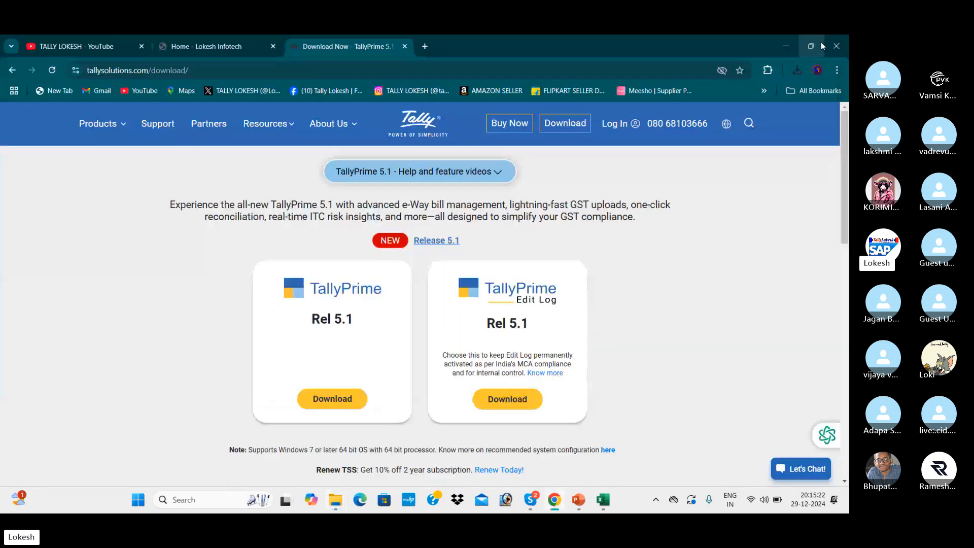
left_click(788, 46)
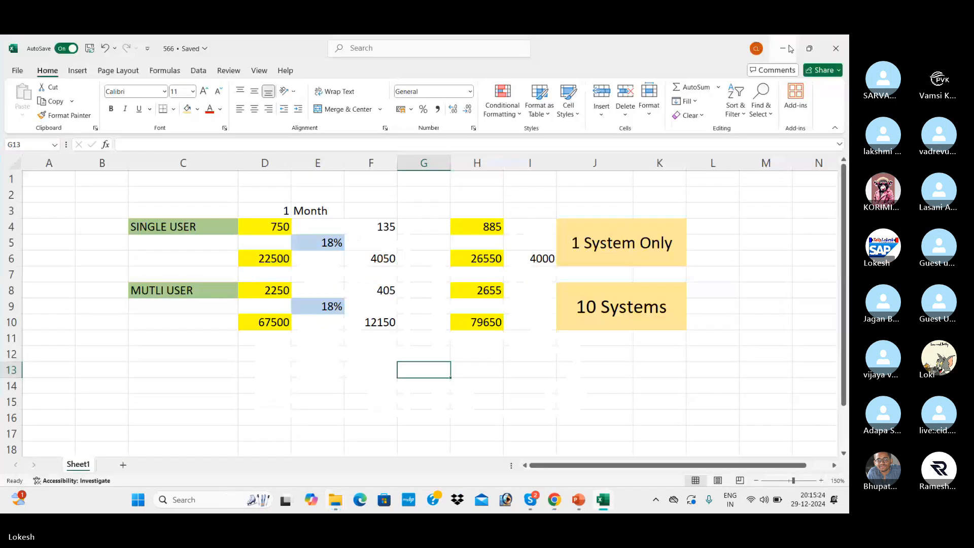
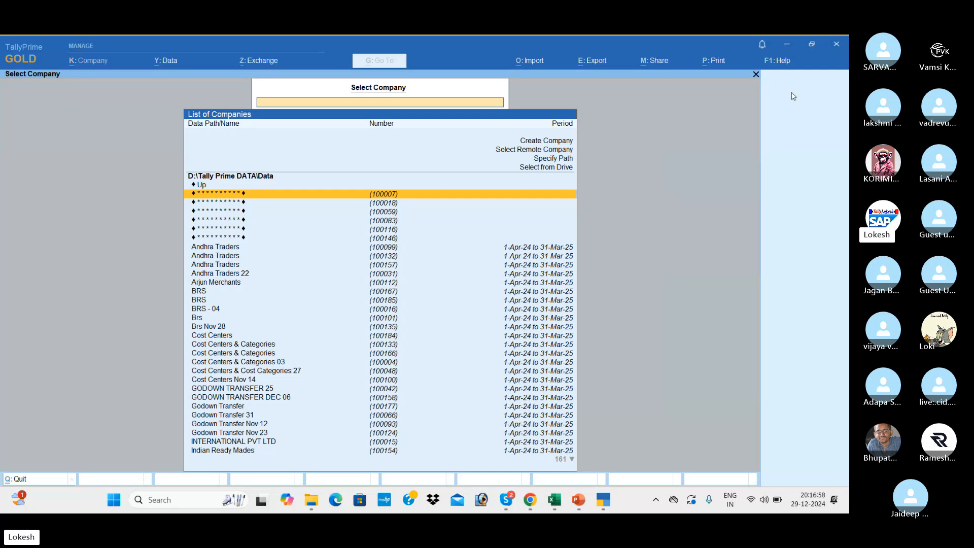
Glance through the presentation slides, then return to TallyPrime's company list.
key("alt+Tab")
key("alt+Tab")
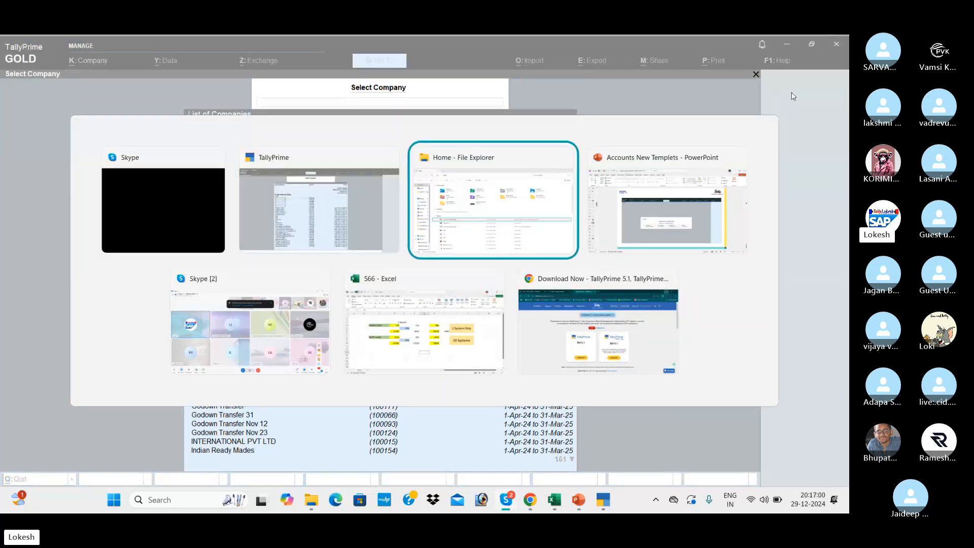
key("alt+Tab")
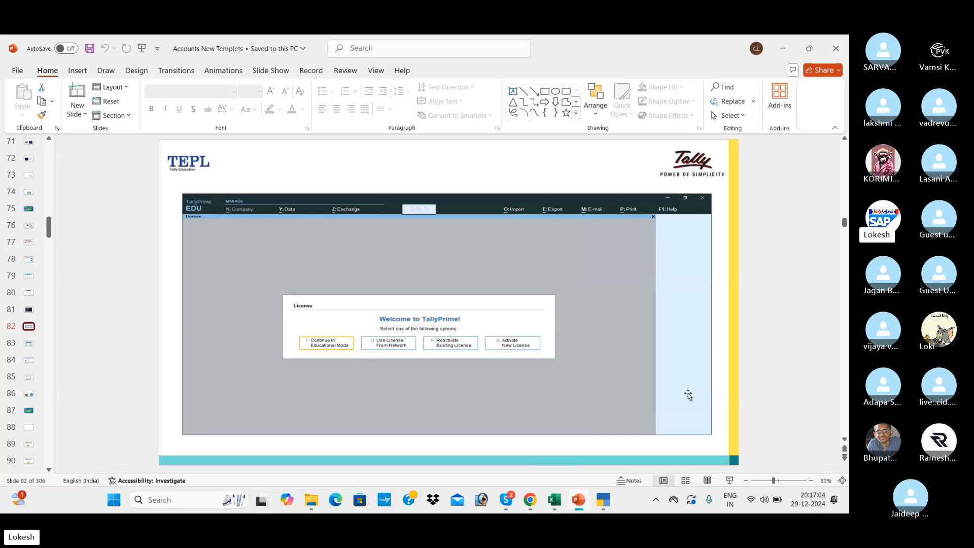
scroll(688, 395, "down", 1)
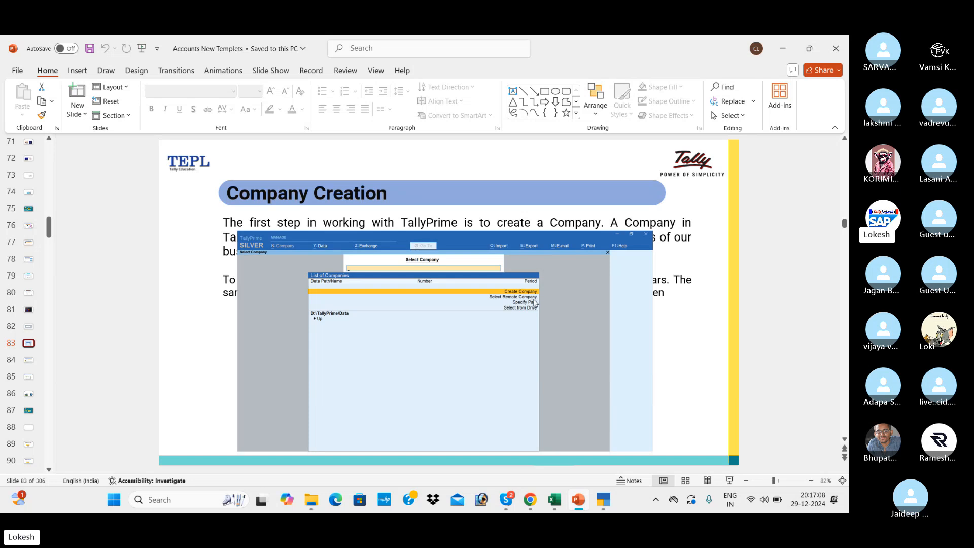
key("alt+Tab")
key("alt+Tab")
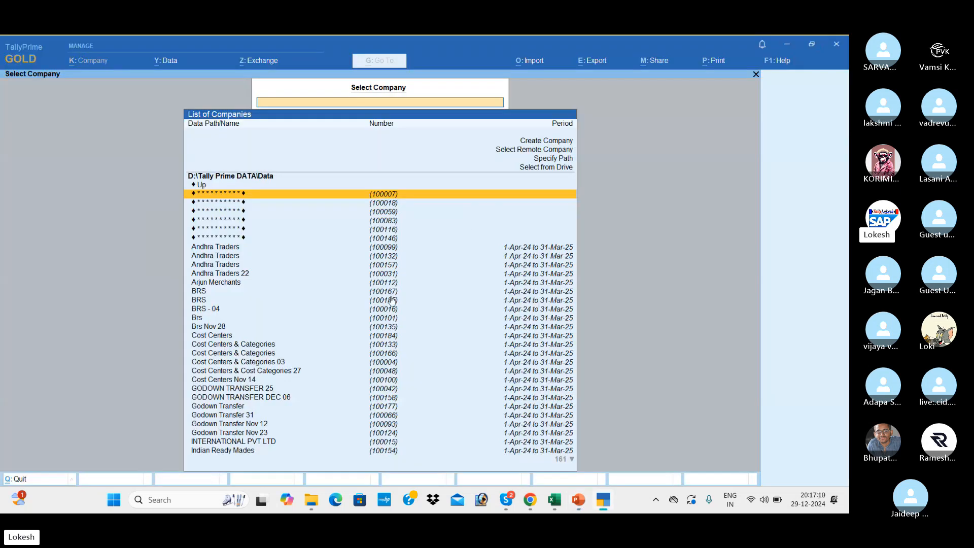
Select Create Company in the Select Company list to open a blank Company Creation form.
key("Down")
key("Down")
key("Down")
key("Down")
key("Down")
key("Down")
key("Down")
key("Down")
key("Down")
key("Down")
key("Down")
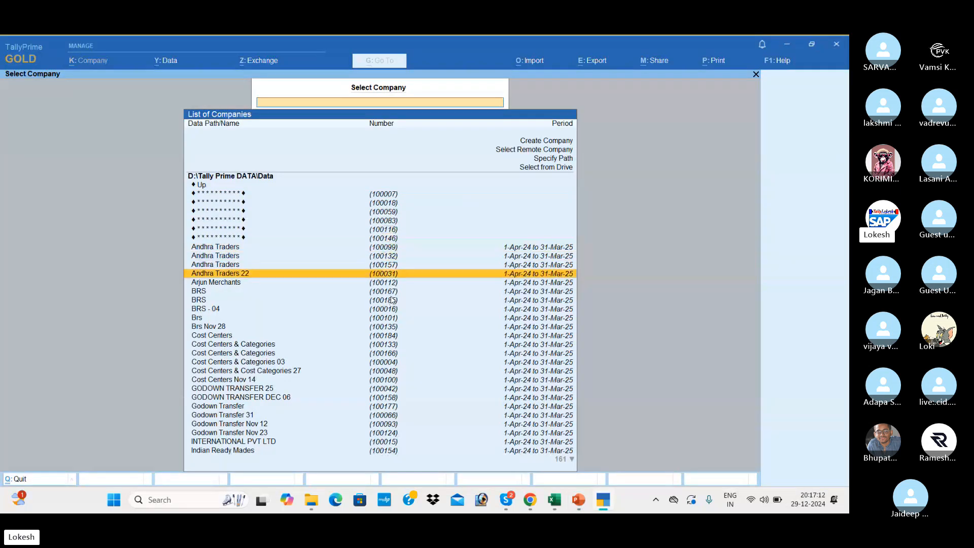
key("Down")
key("Down")
key("Up")
key("Up")
key("Up")
key("Up")
key("Up")
key("Up")
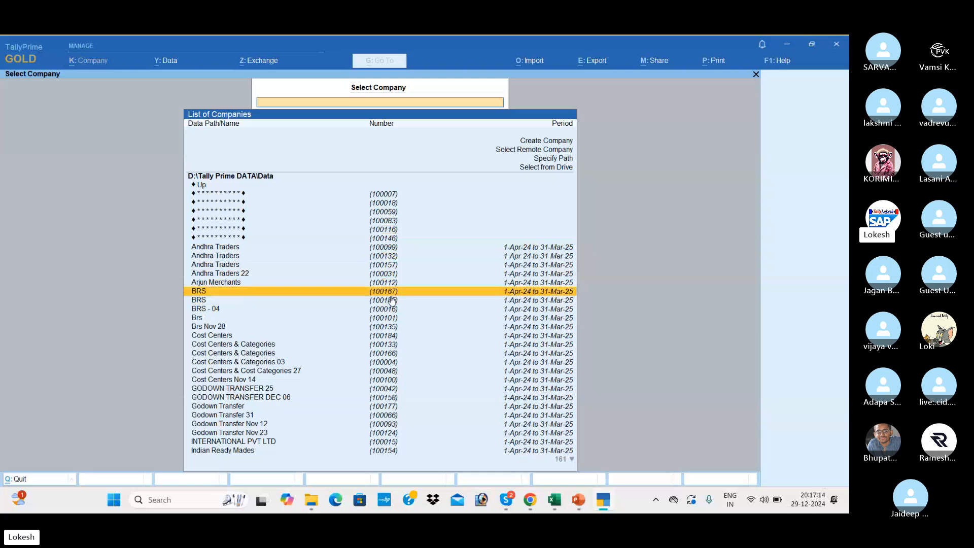
key("Up")
key("Up")
key("Up")
key("Up")
key("Up")
key("Up")
key("Up")
key("Up")
key("Up")
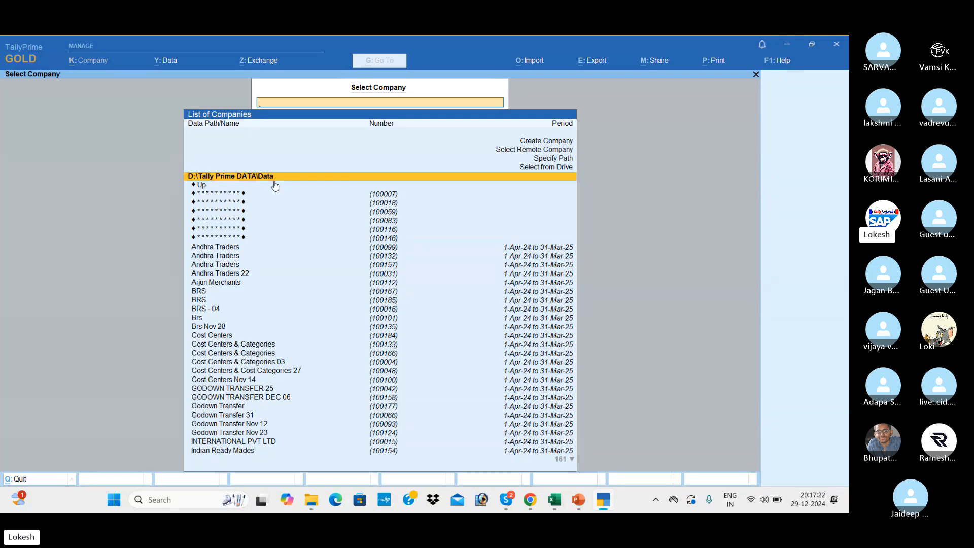
key("Down")
key("Down")
key("Down")
key("Down")
key("Down")
key("Down")
key("Down")
key("Down")
key("Down")
key("Down")
key("Down")
key("Down")
key("Down")
key("Down")
key("Down")
key("Down")
key("Down")
key("Down")
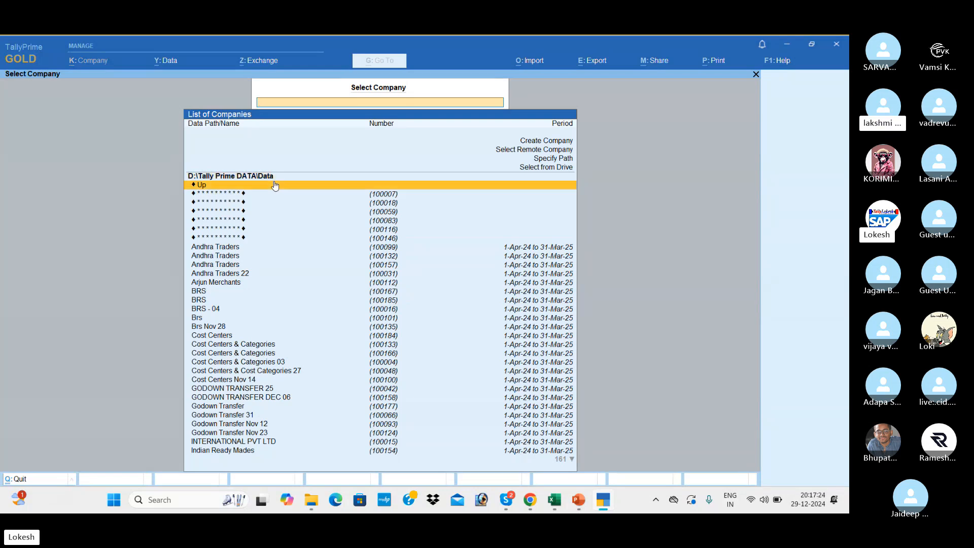
key("Down")
key("Down")
key("Down")
key("Down")
key("Down")
key("Down")
key("Down")
key("Down")
key("Down")
key("Down")
key("Down")
key("Down")
key("Down")
key("Down")
key("Down")
key("Down")
key("Down")
key("Down")
key("Down")
key("Down")
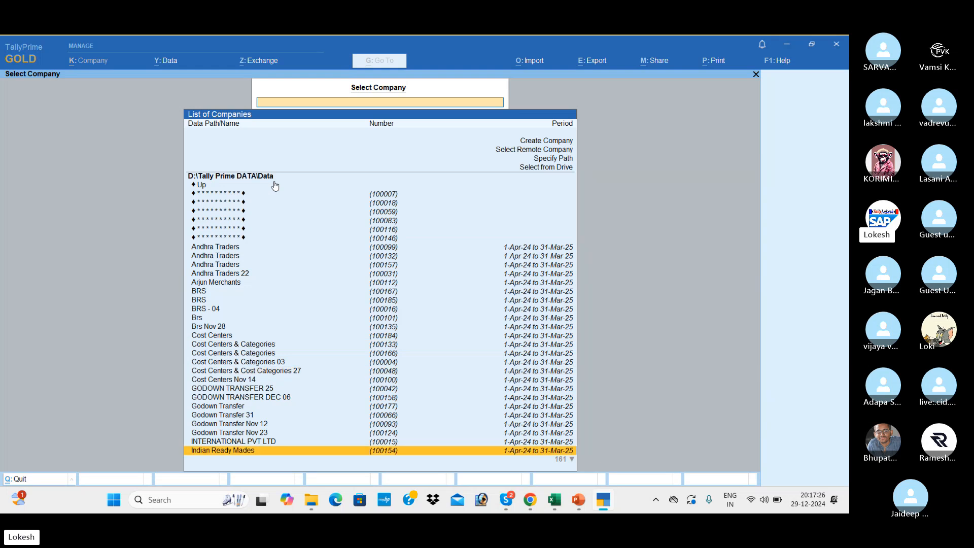
key("Up")
key("Up")
key("Up")
key("Up")
key("Up")
key("Up")
key("Up")
key("Up")
key("Up")
key("Up")
key("Up")
key("Up")
key("Up")
key("Up")
key("Up")
key("Up")
key("Up")
key("Up")
key("Up")
key("Up")
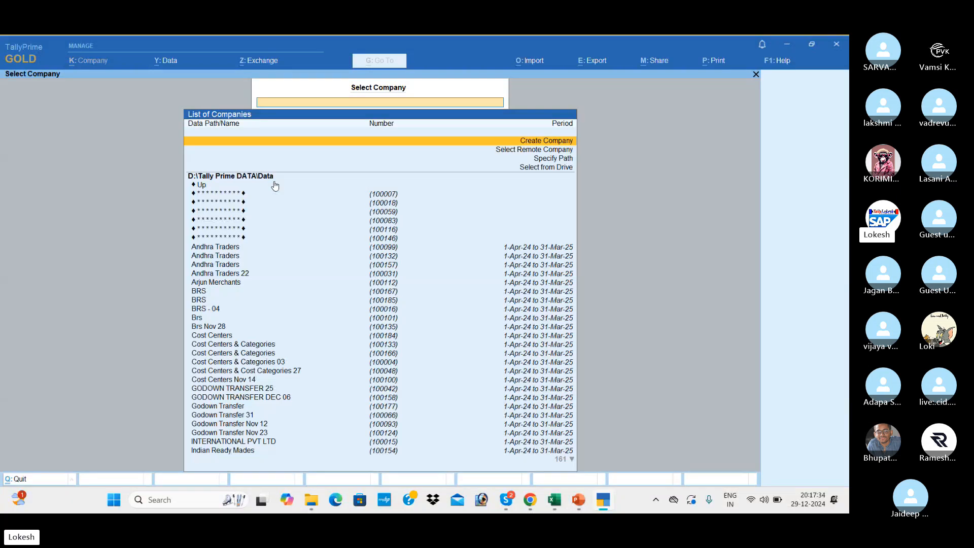
key("Return")
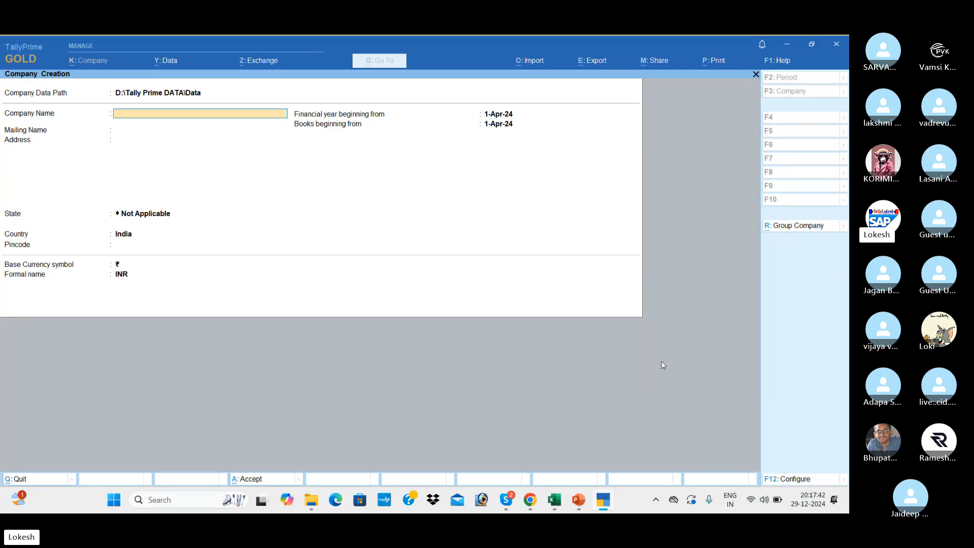
In the form's F12 configuration, set Provide Contact Details, TallyVault and User Access Control to Yes.
left_click(801, 479)
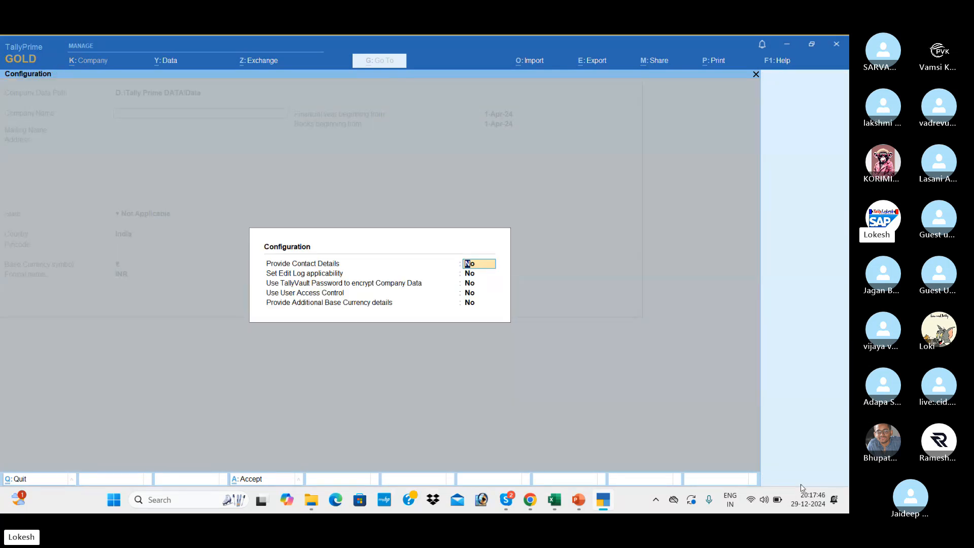
type("y")
key("Return")
key("Return")
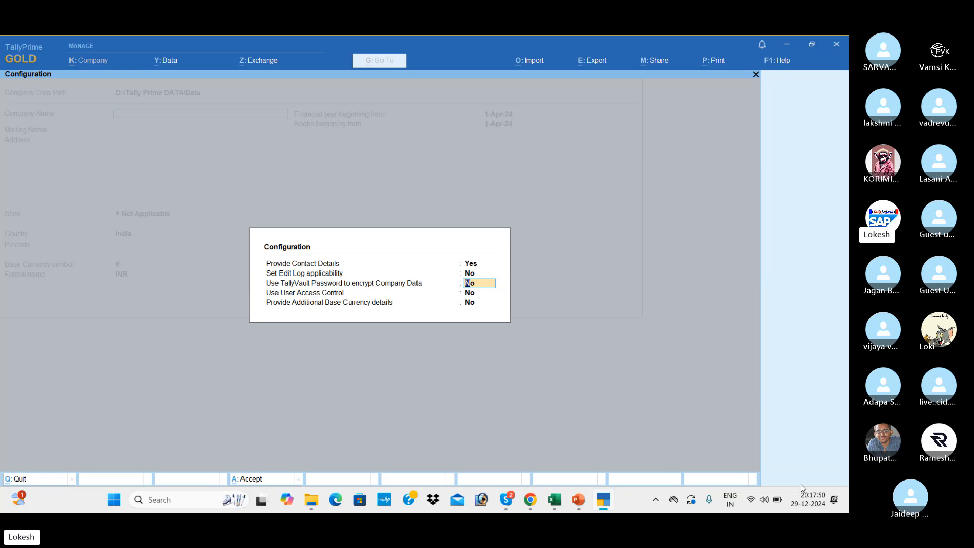
type("y")
key("Return")
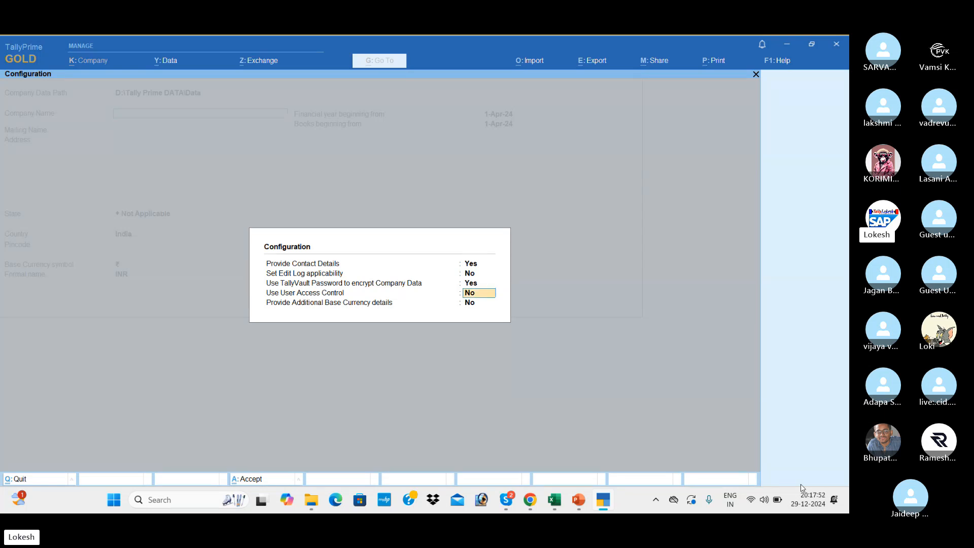
type("y")
key("Return")
key("Return")
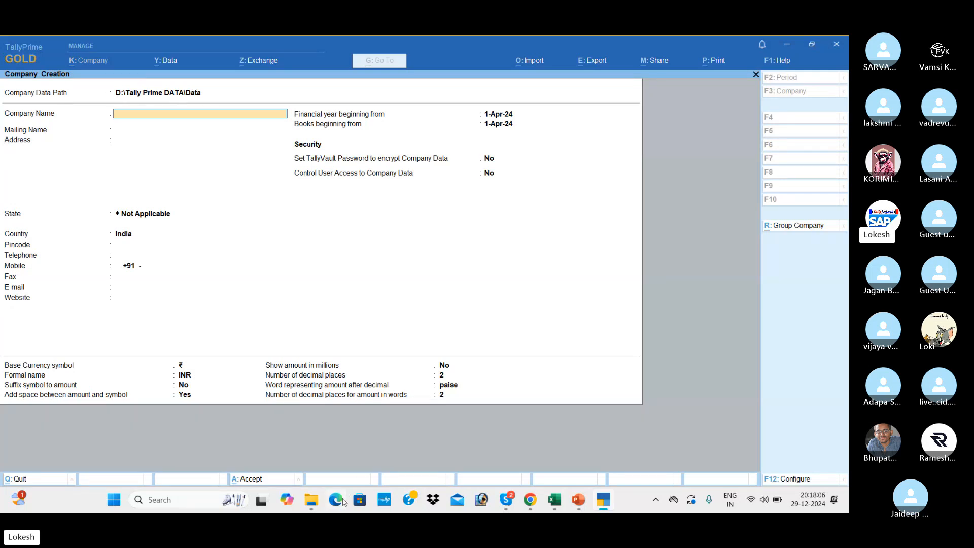
Browse D: > TALLY DATA > 2021 Tally Prime Materials > Updated Material Tally and open '30 - DAYS MATERIAL 1.pdf'.
left_click(311, 500)
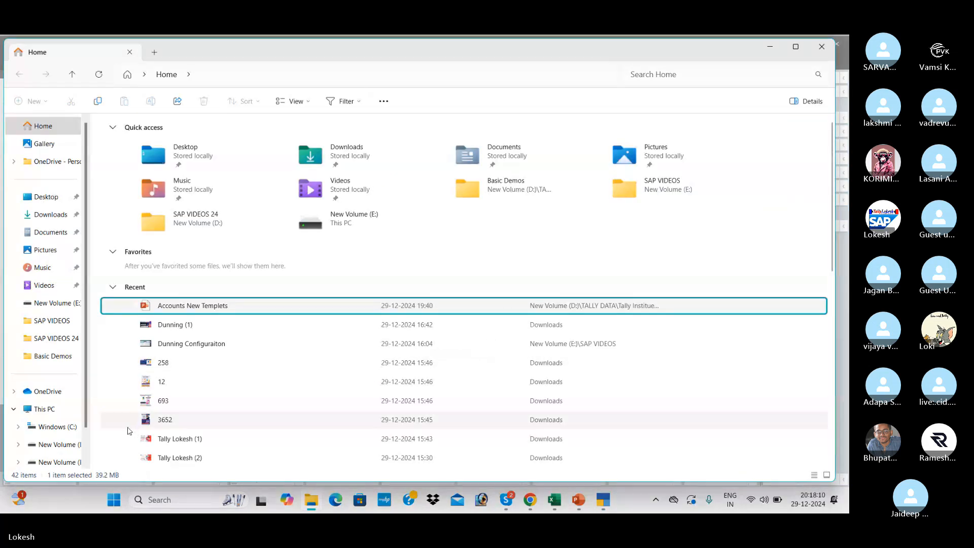
left_click(76, 449)
double_click(496, 307)
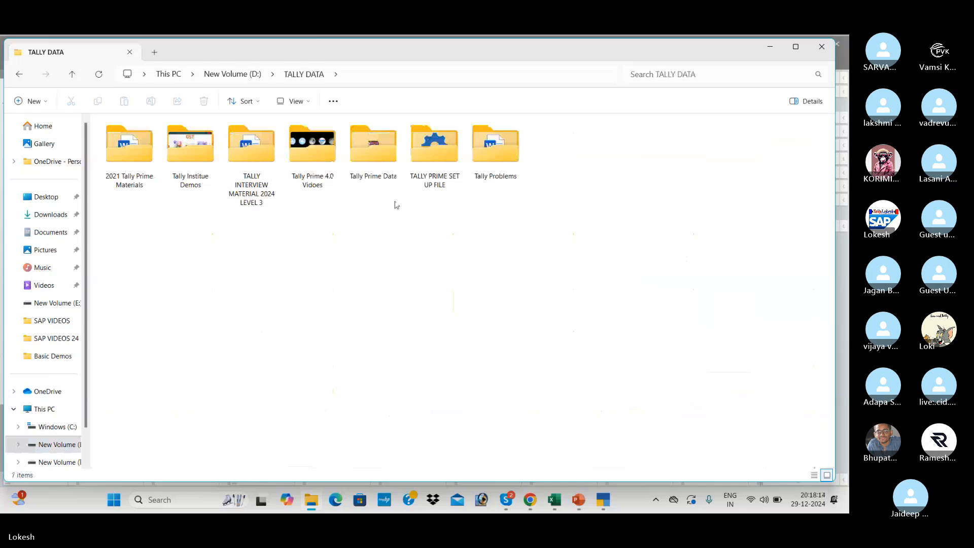
double_click(146, 148)
double_click(147, 148)
double_click(147, 148)
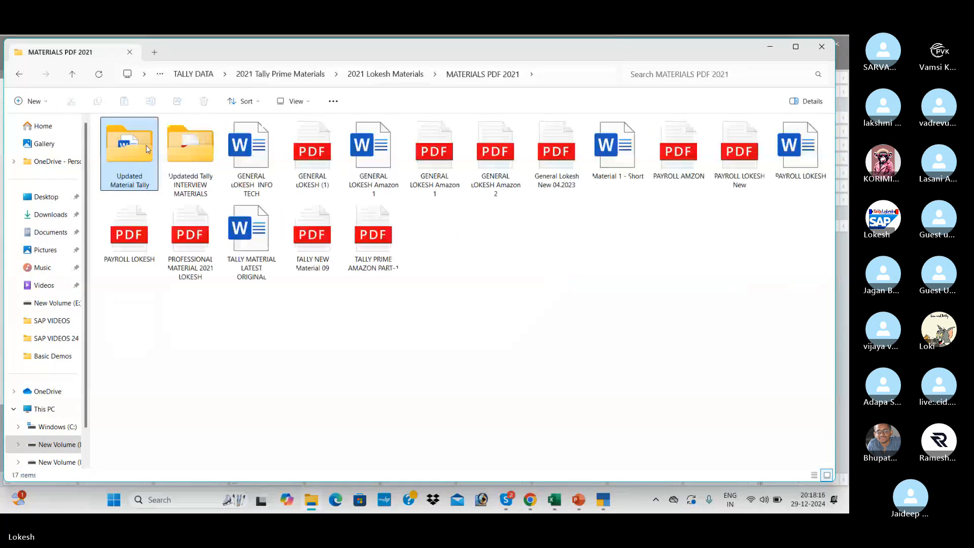
double_click(147, 148)
double_click(147, 148)
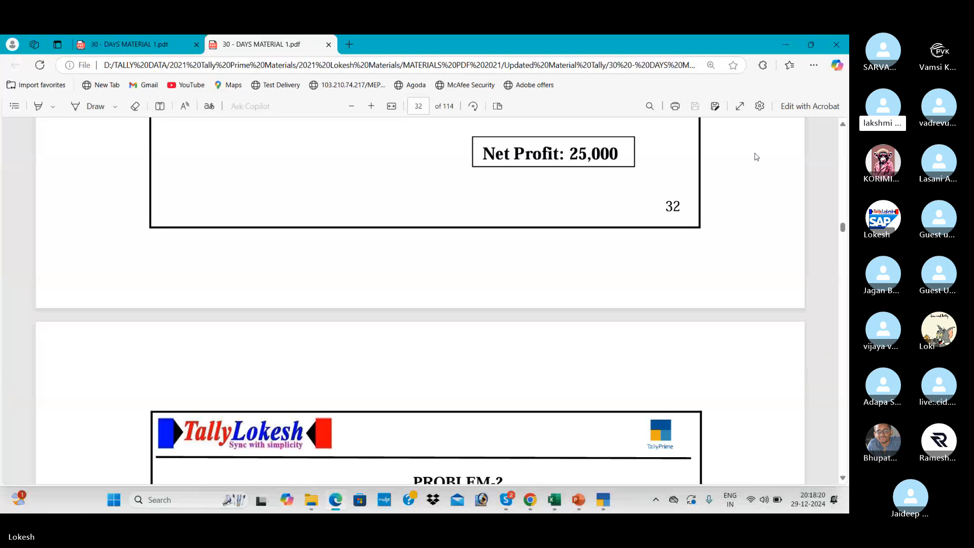
Scroll the PDF up to the PROBLEM-1 NEHA PVT LTD table, then go back to TallyPrime.
left_click(843, 124)
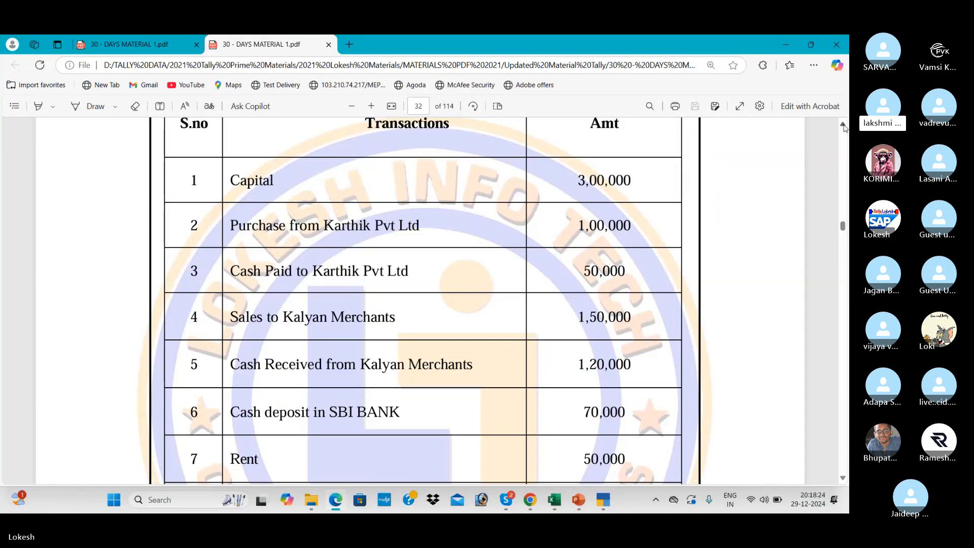
left_click(843, 124)
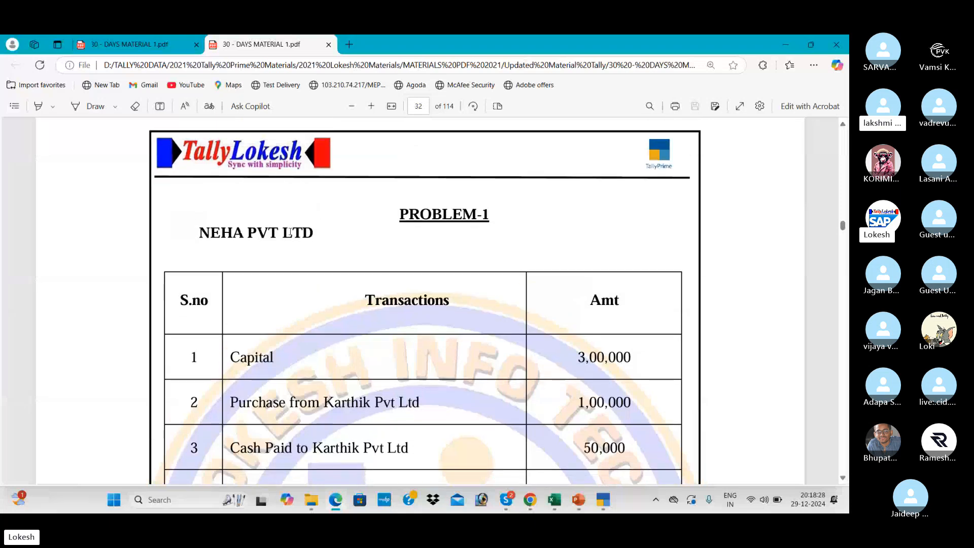
key("alt+Tab")
key("alt+Tab")
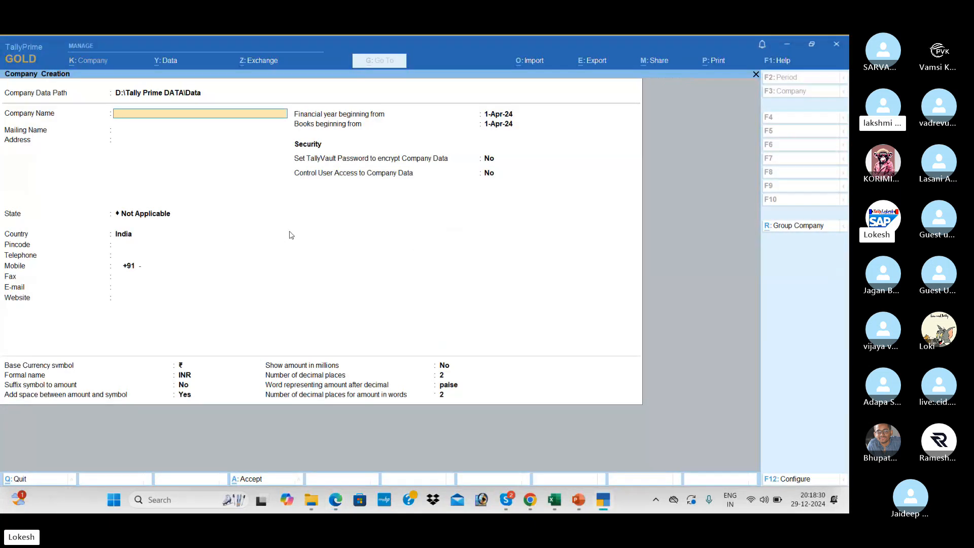
Name the company Neha Pvt Ltd, enter its two-line postal address with a cell number, and choose Andhra Pradesh.
type("Neha Pv")
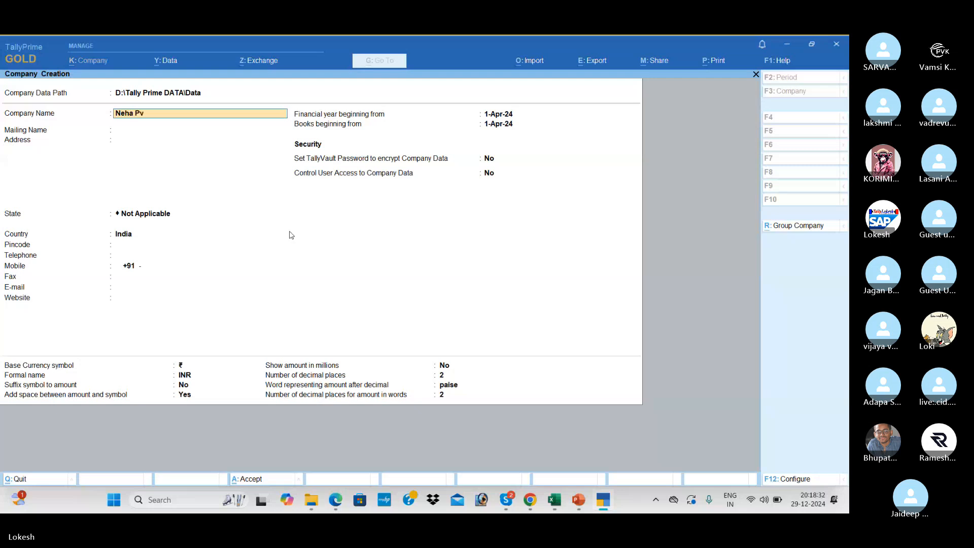
type("t Ltd")
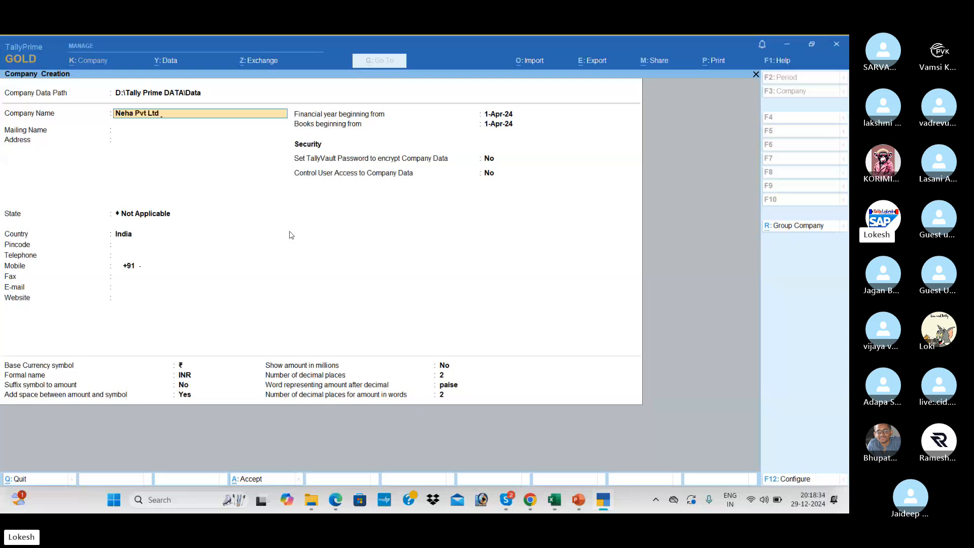
key("Return")
key("Return")
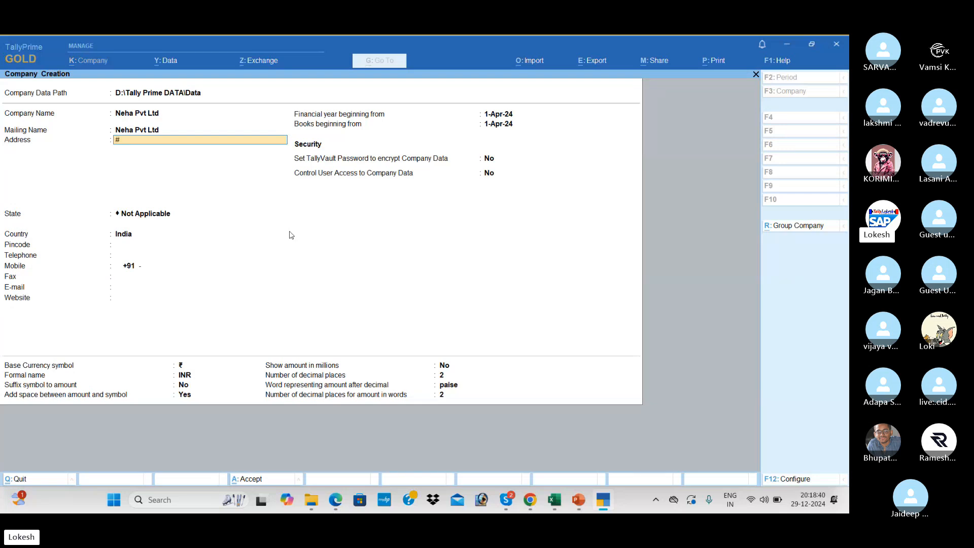
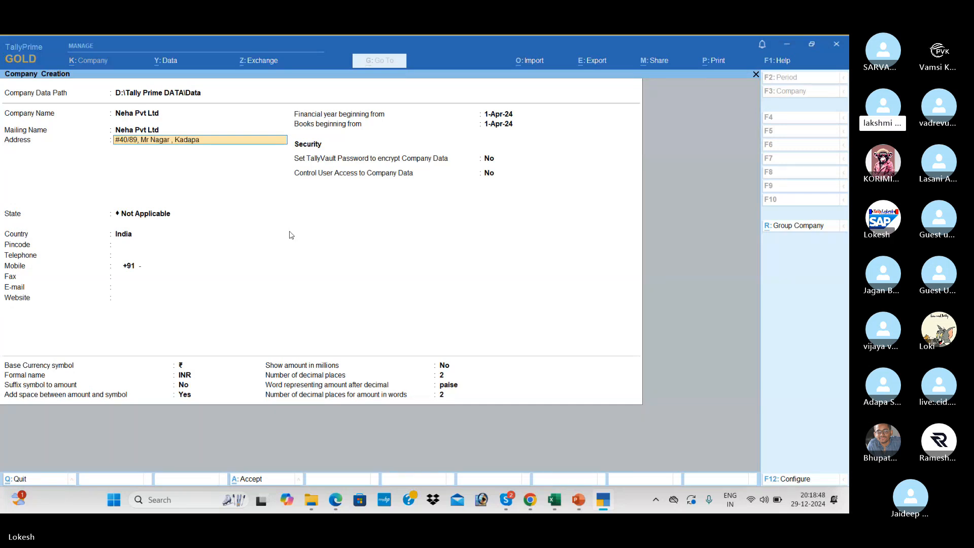
key("Return")
type("C")
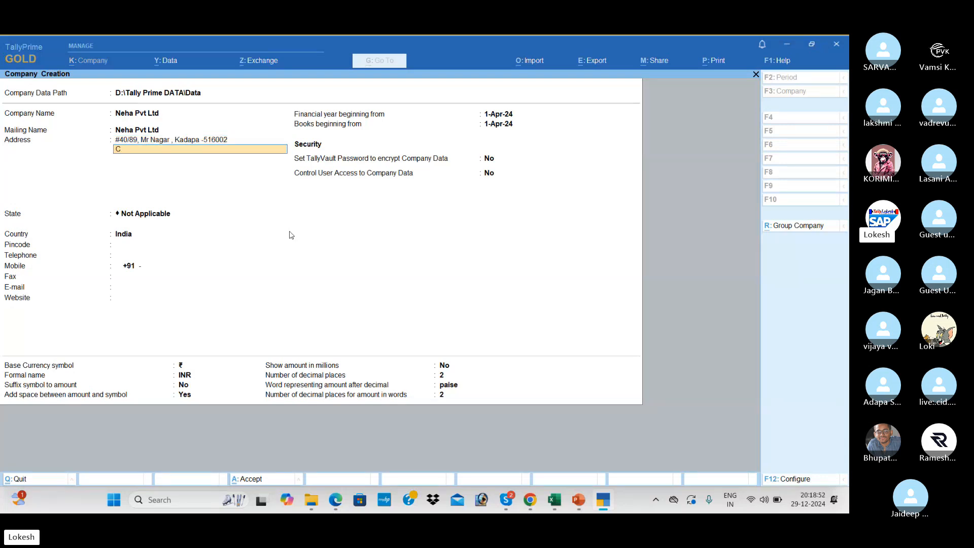
type("ell No :")
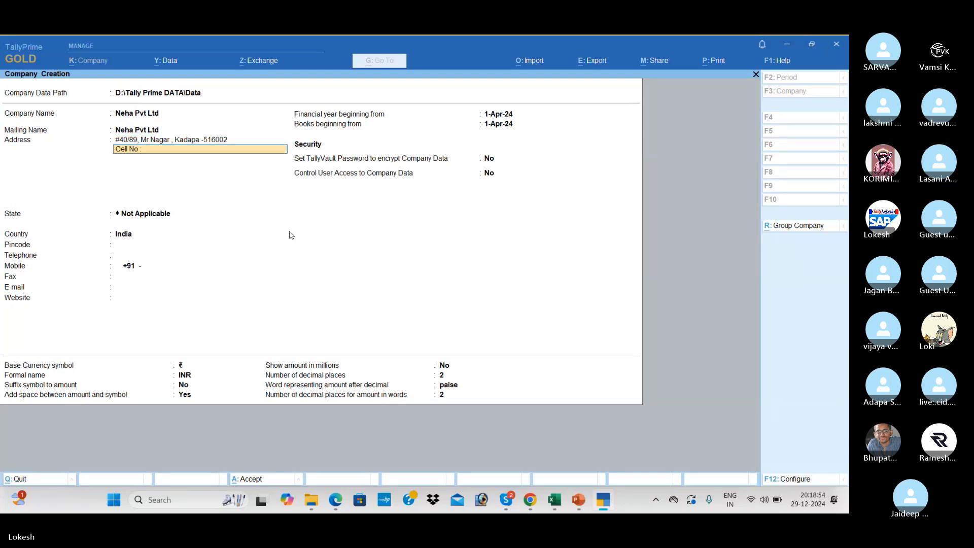
type(" 98765432")
key("Return")
key("Return")
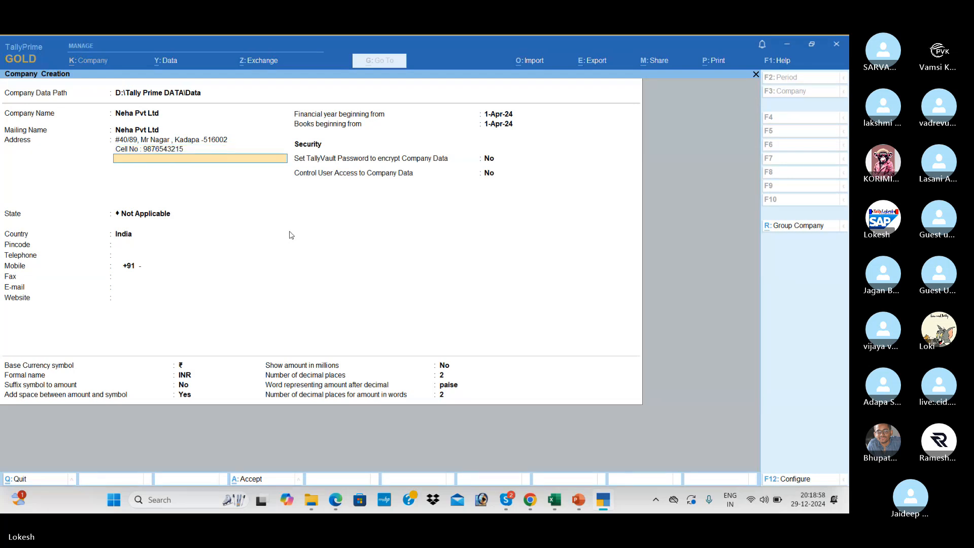
key("Down")
key("Down")
Confirm Andhra Pradesh and fill in the company's pincode, telephone number and mobile number.
key("Return")
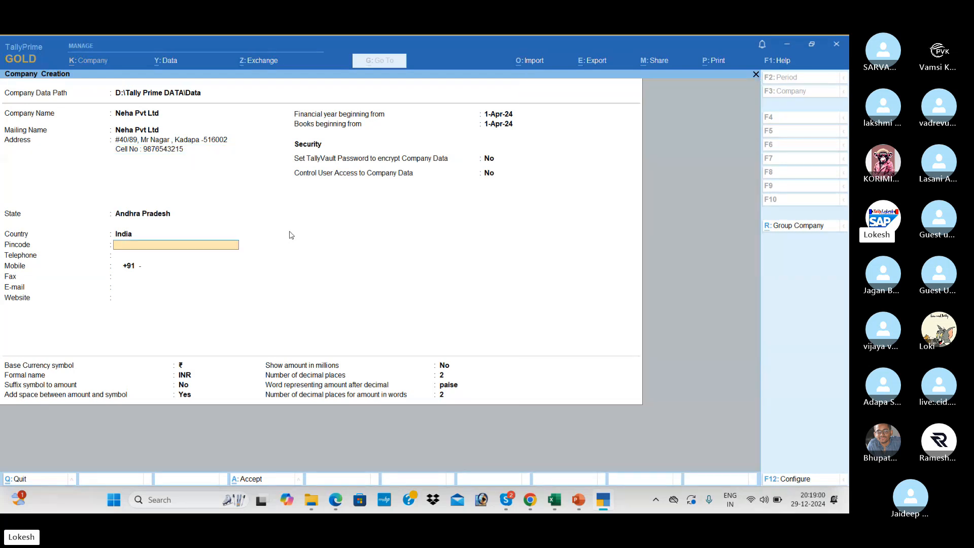
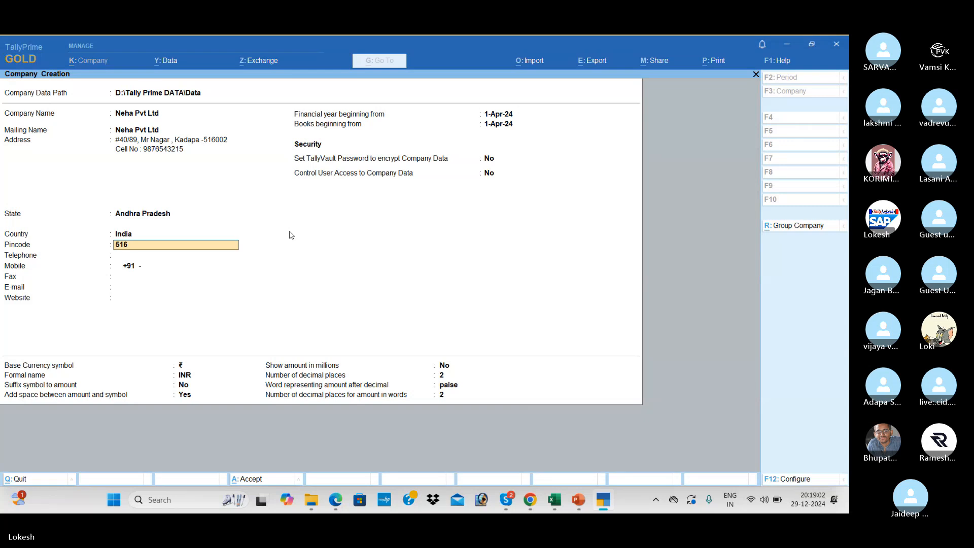
key("Return")
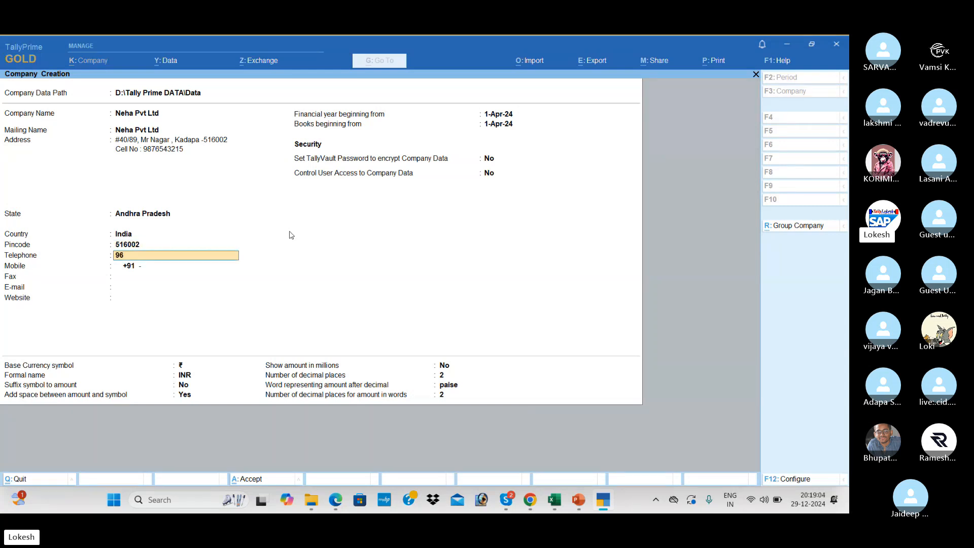
key("Return")
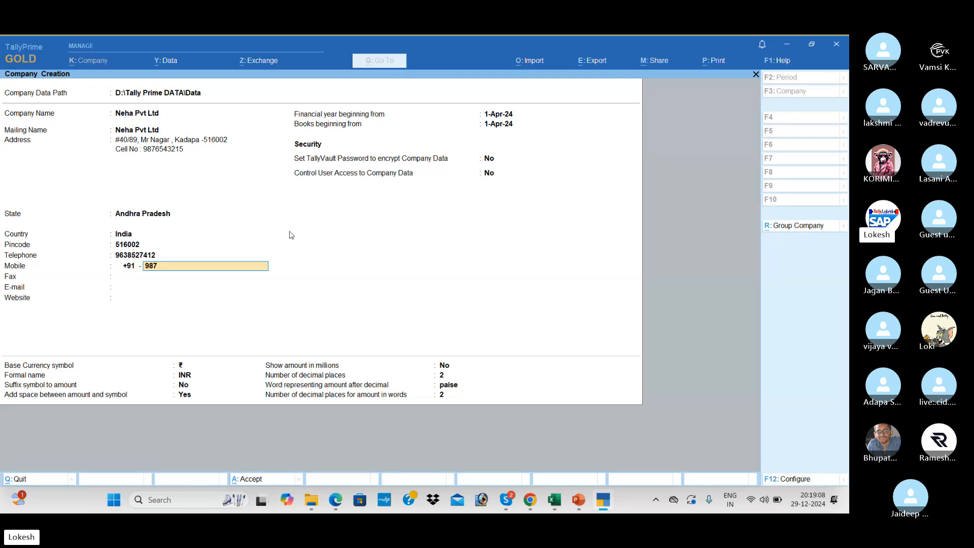
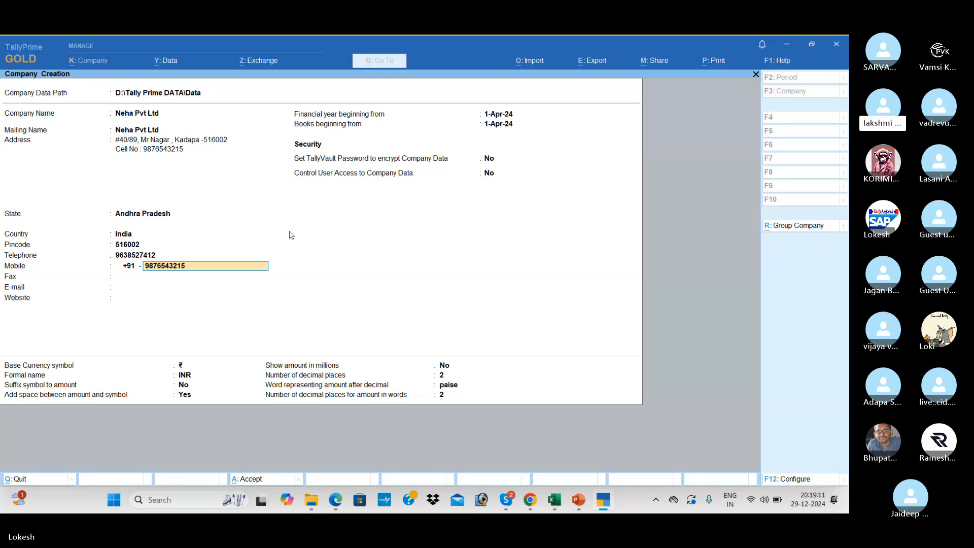
key("Return")
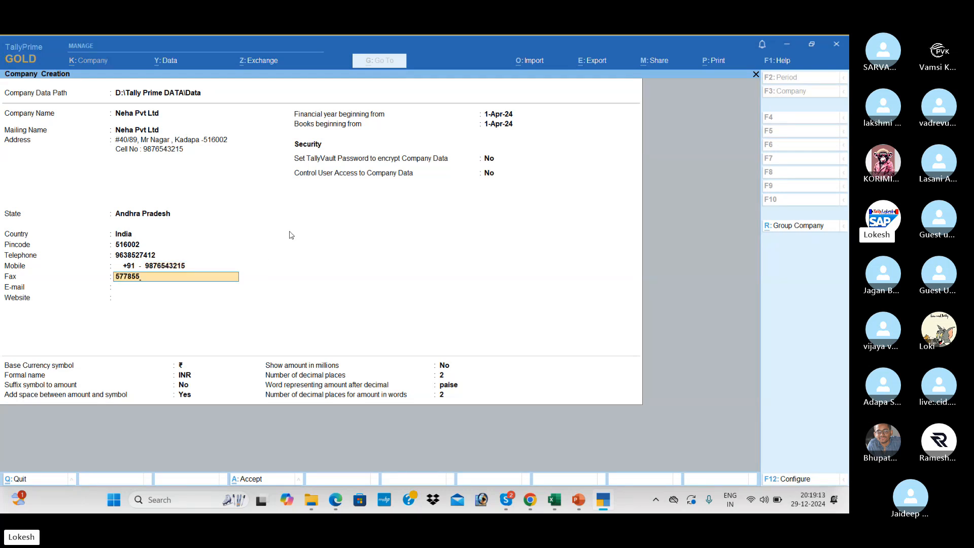
key("Return")
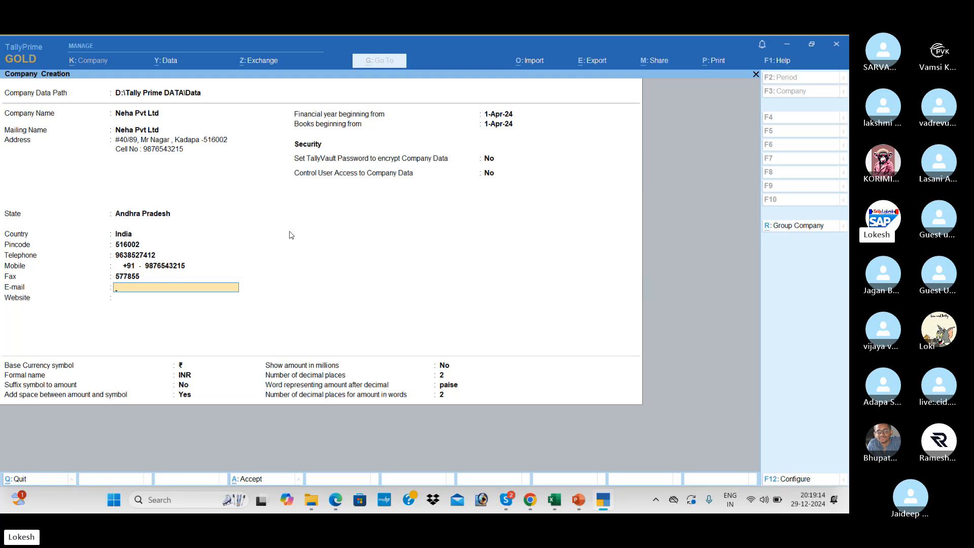
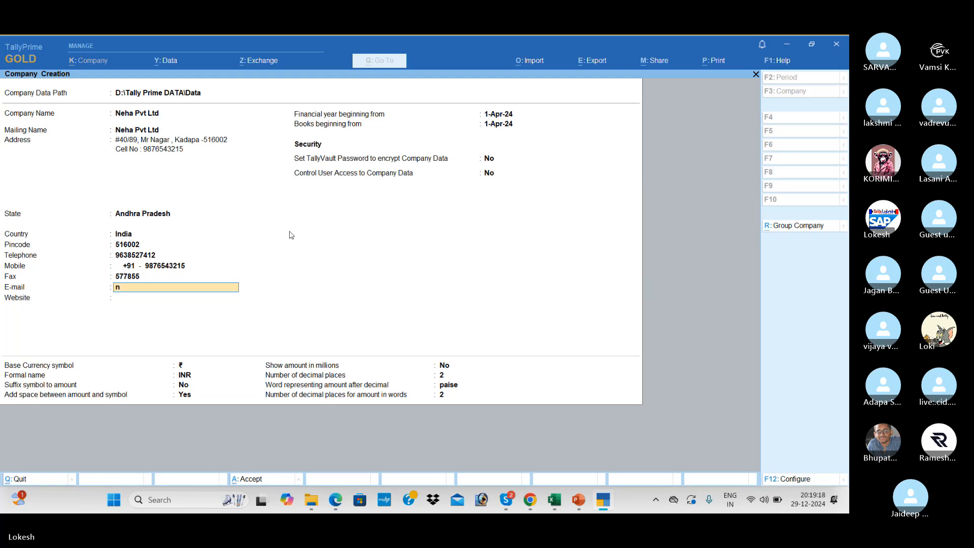
key("Return")
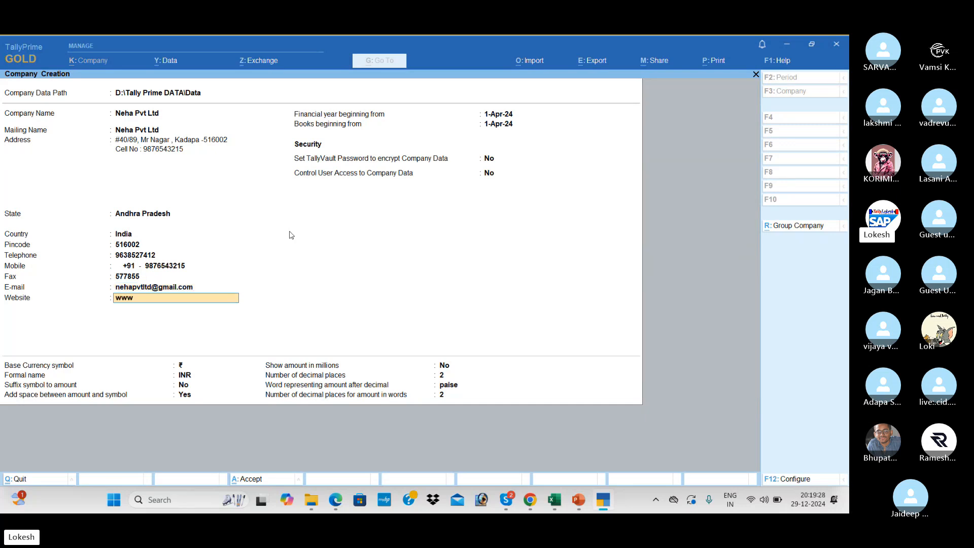
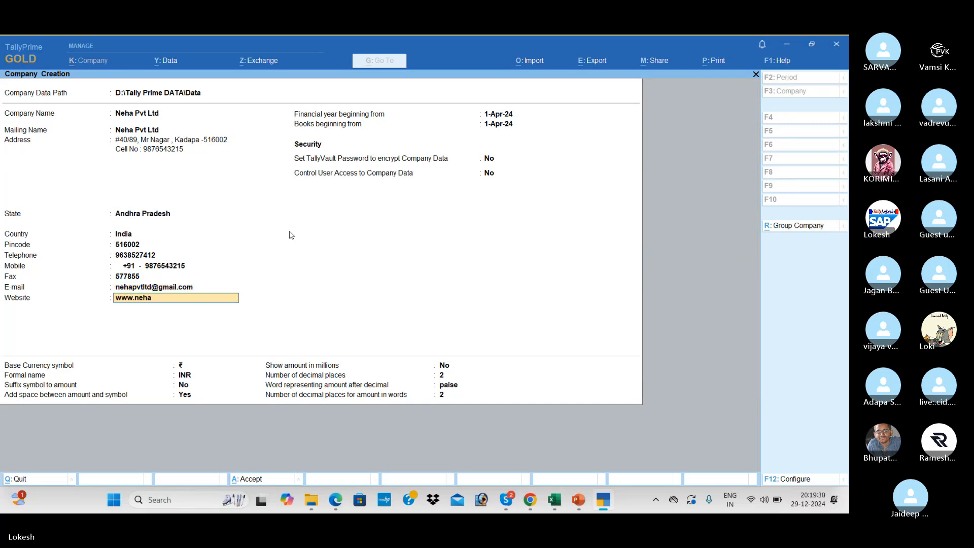
key("Return")
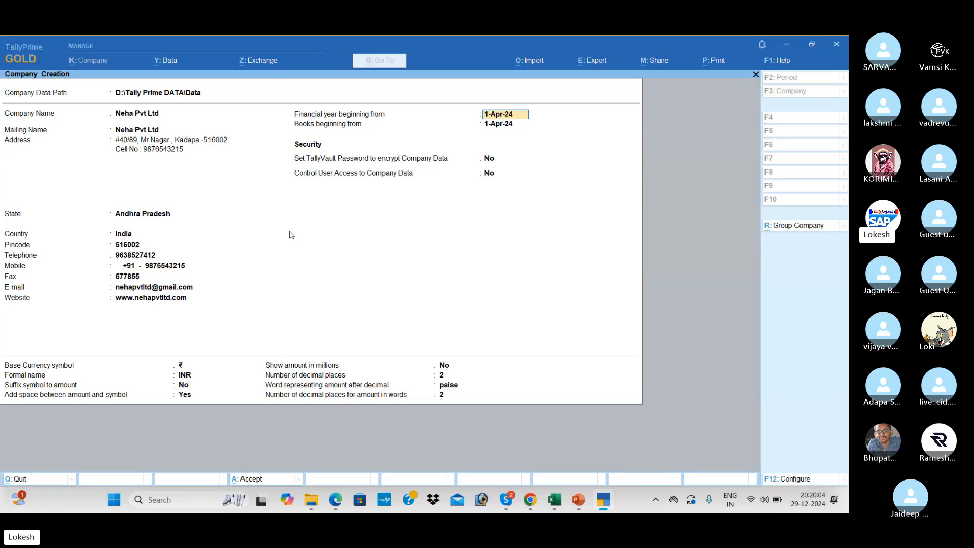
Keep the 1-Apr-24 financial year, pass the security and currency fields, and accept the new company.
key("Return")
key("BackSpace")
key("Return")
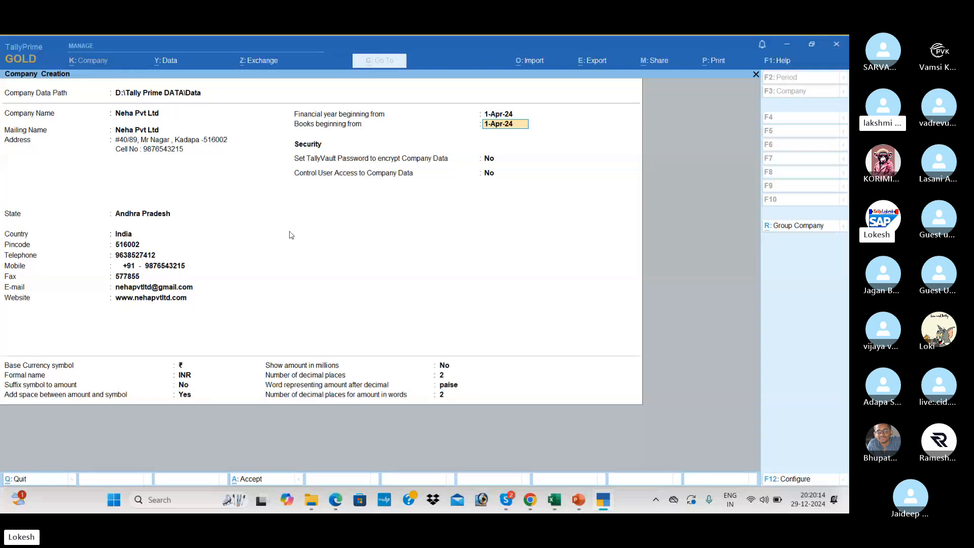
key("Return")
key("Return")
key("Return")
key("Return")
key("Return")
key("Return")
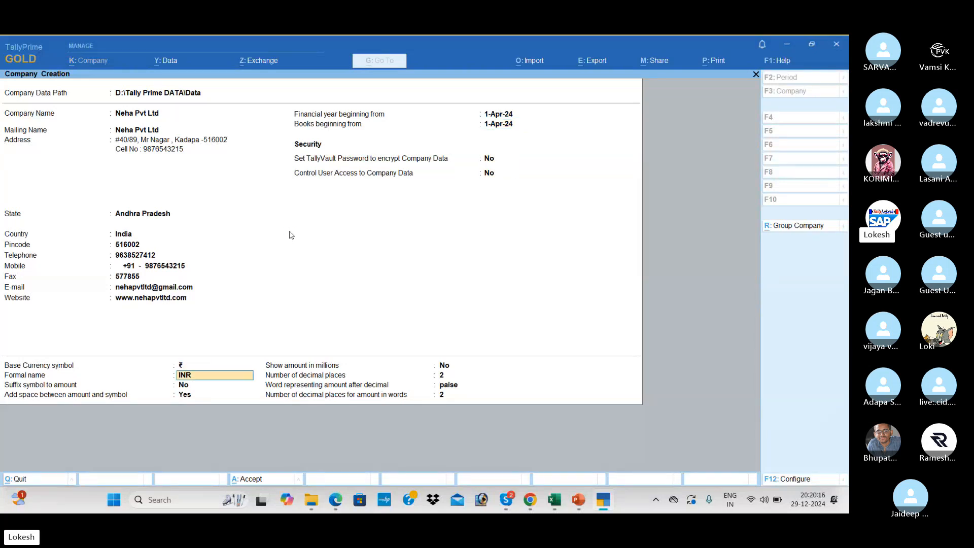
key("Return")
key("Return")
key("Return")
key("Return")
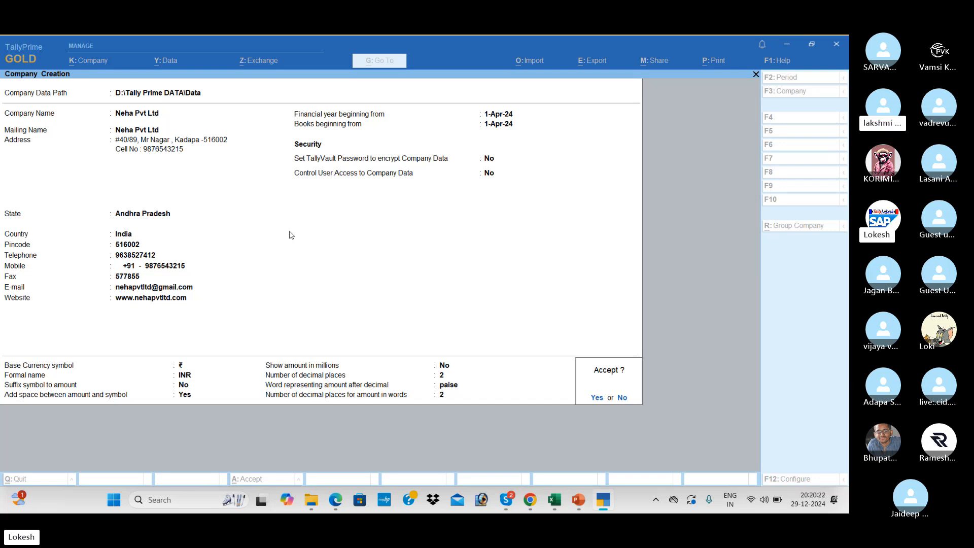
key("Return")
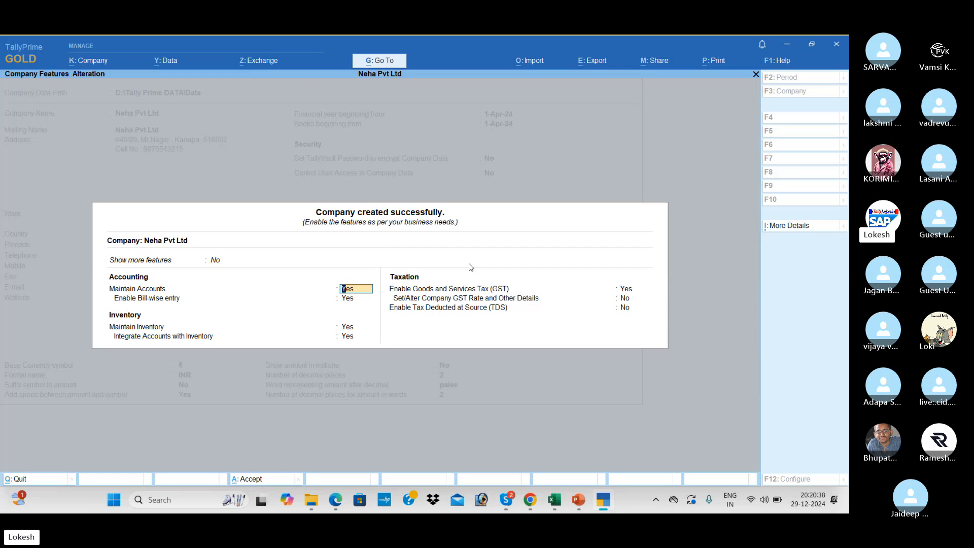
key("Up")
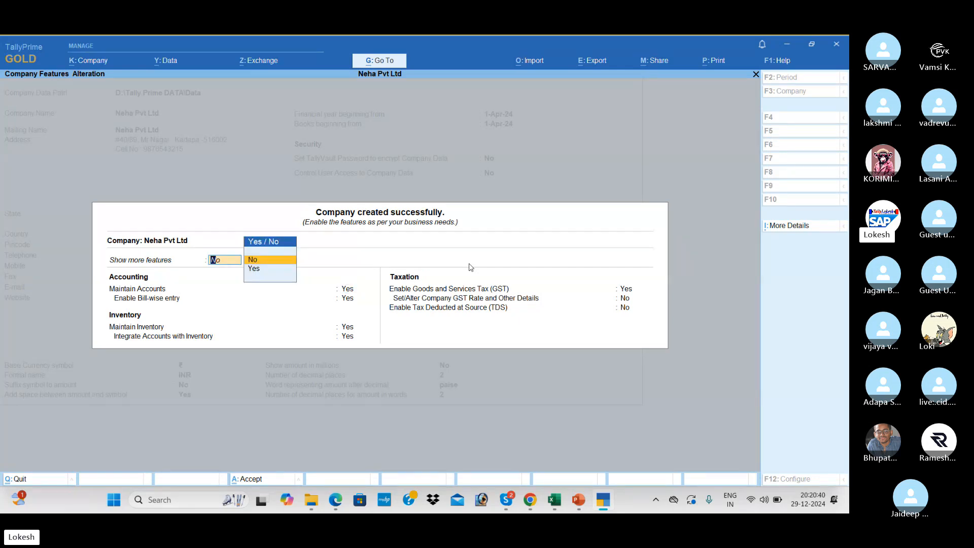
Set both Show more features and Show all features to Yes.
key("Down")
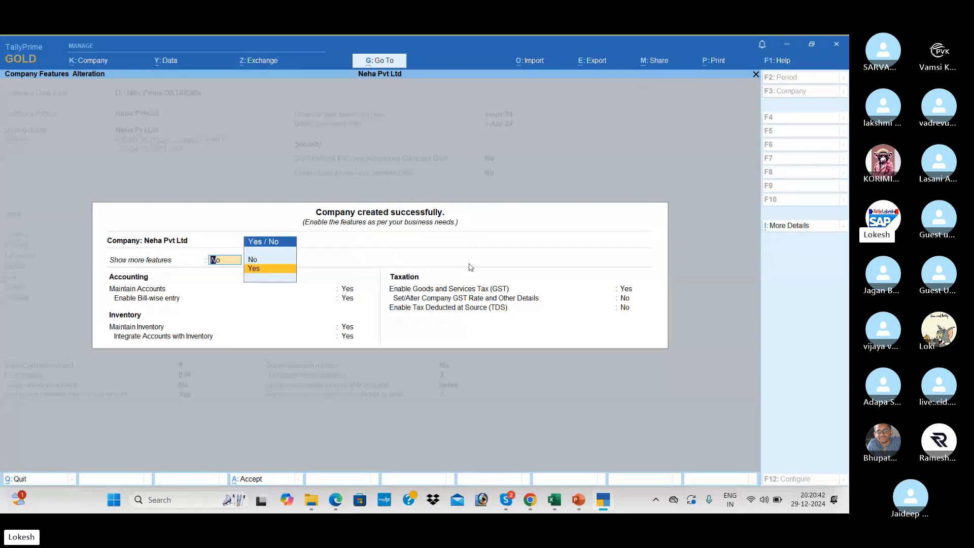
key("Return")
key("Up")
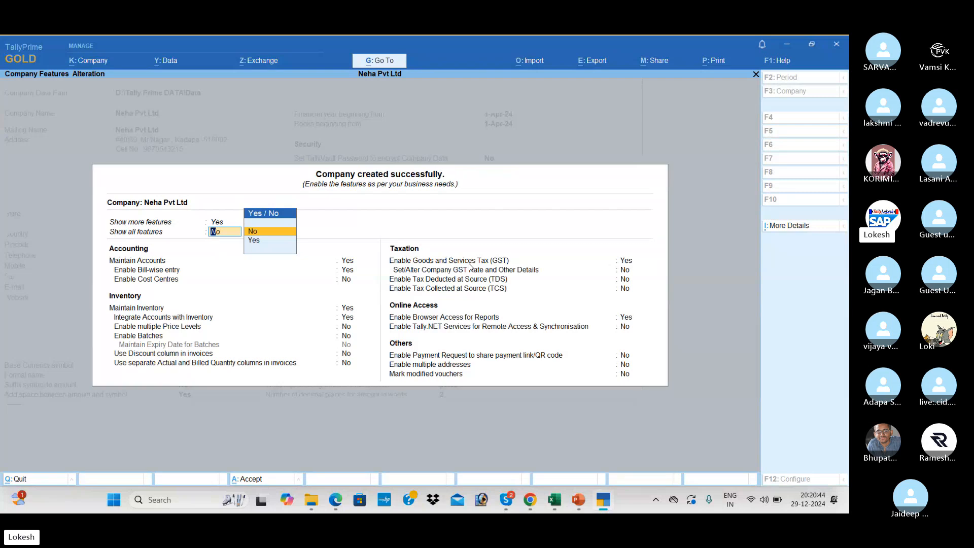
key("Down")
key("Return")
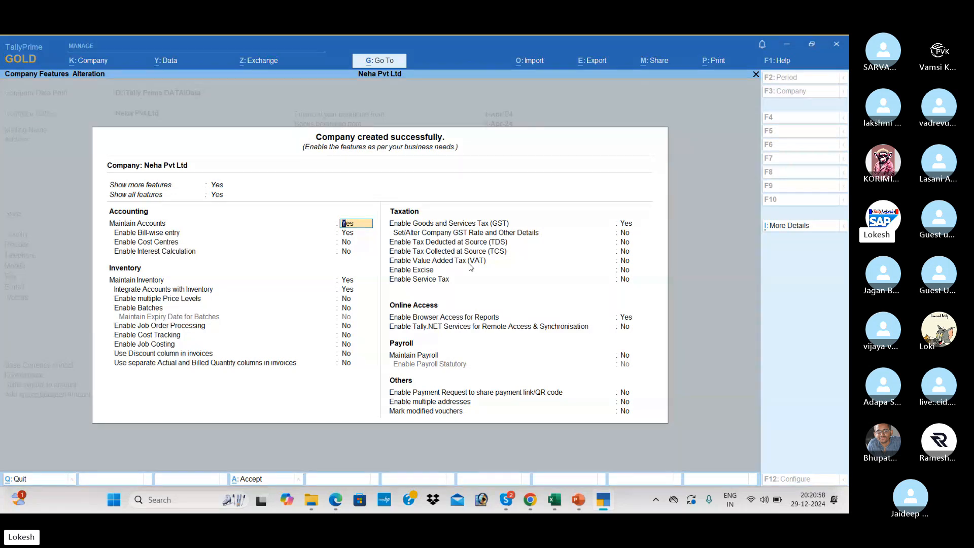
Set bill-wise entry, Maintain Inventory, GST and browser report access to No, accept, then switch to Skype.
key("Return")
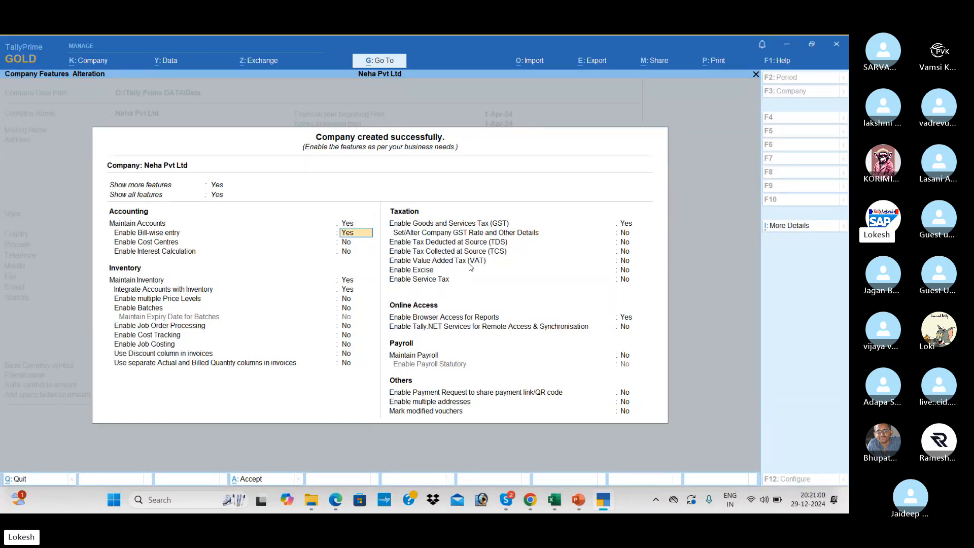
key("n")
key("Return")
key("Return")
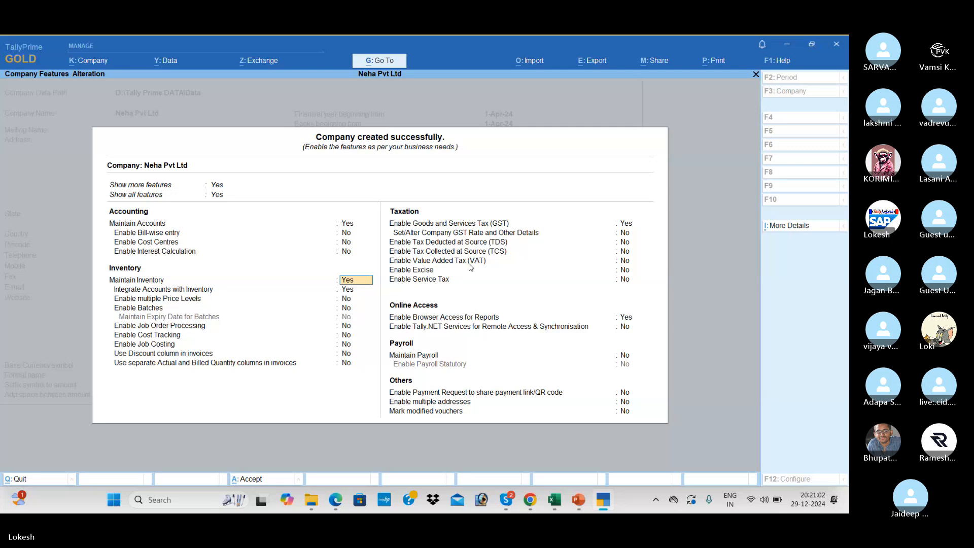
key("n")
key("n")
key("Return")
key("Return")
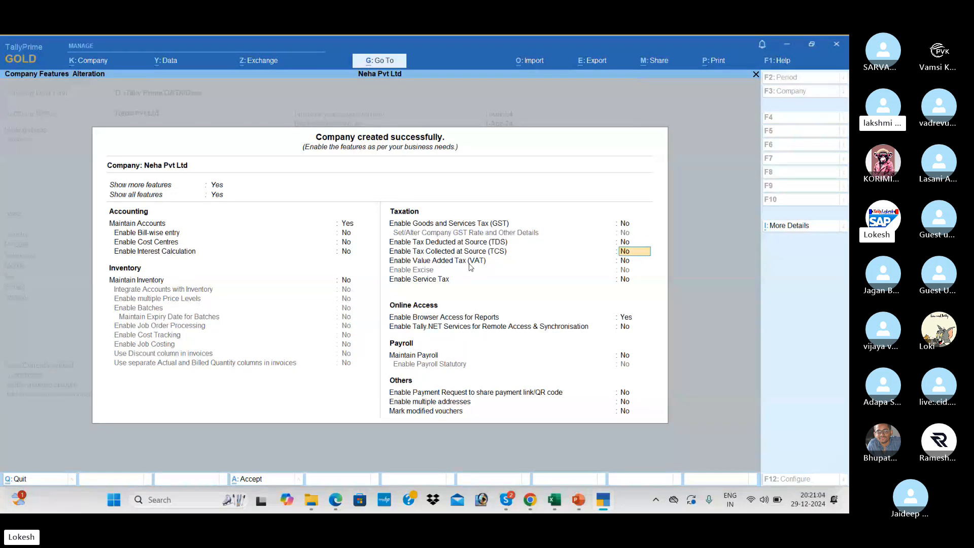
key("Return")
key("Return")
key("Return")
type("n")
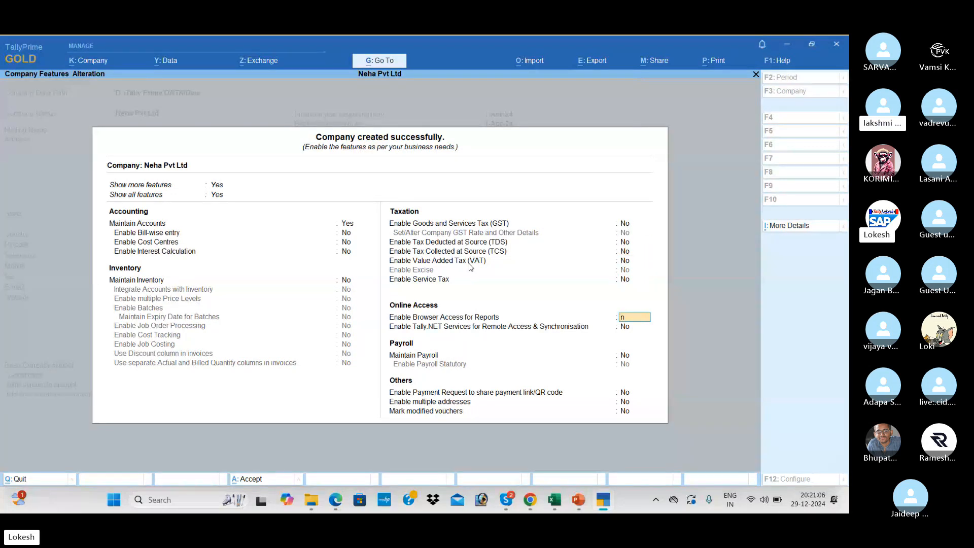
key("Return")
key("Return")
key("Return")
key("Return")
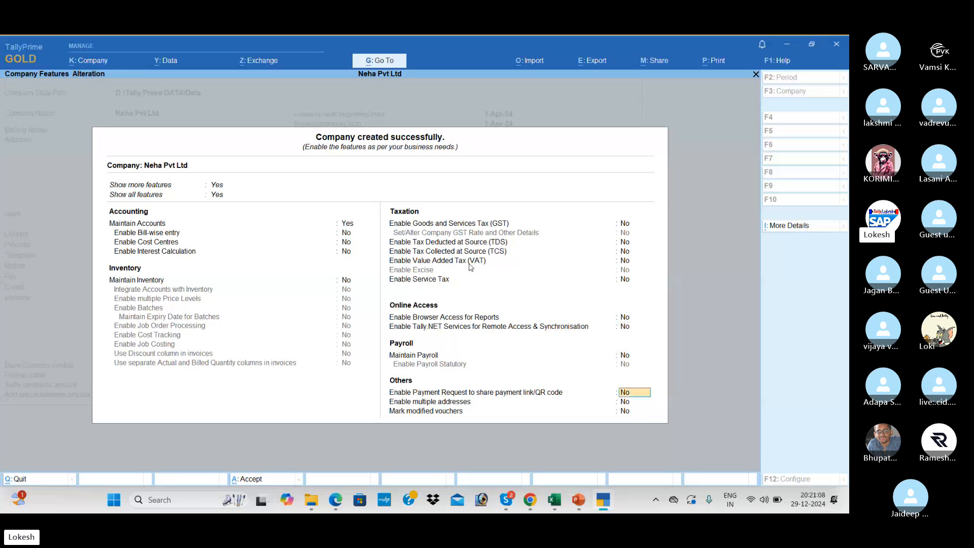
key("Return")
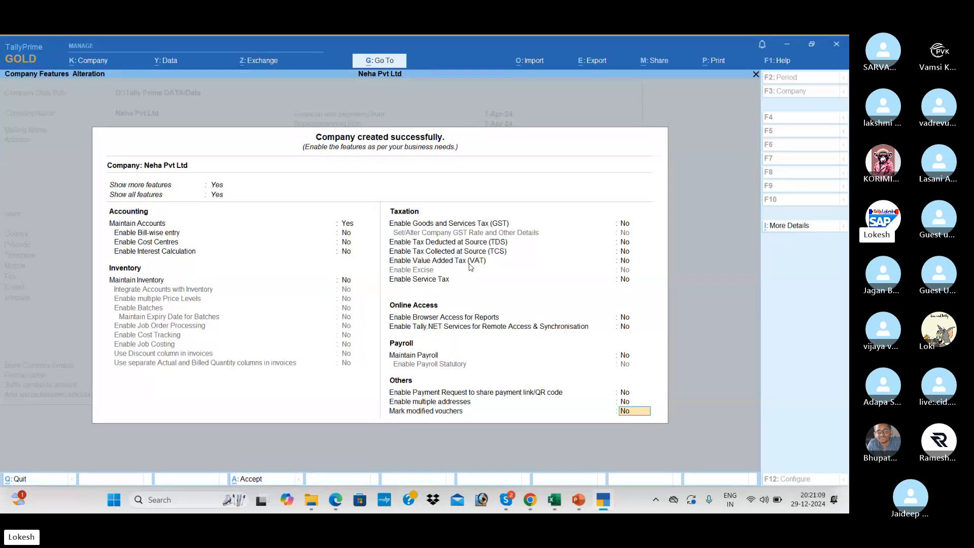
key("Return")
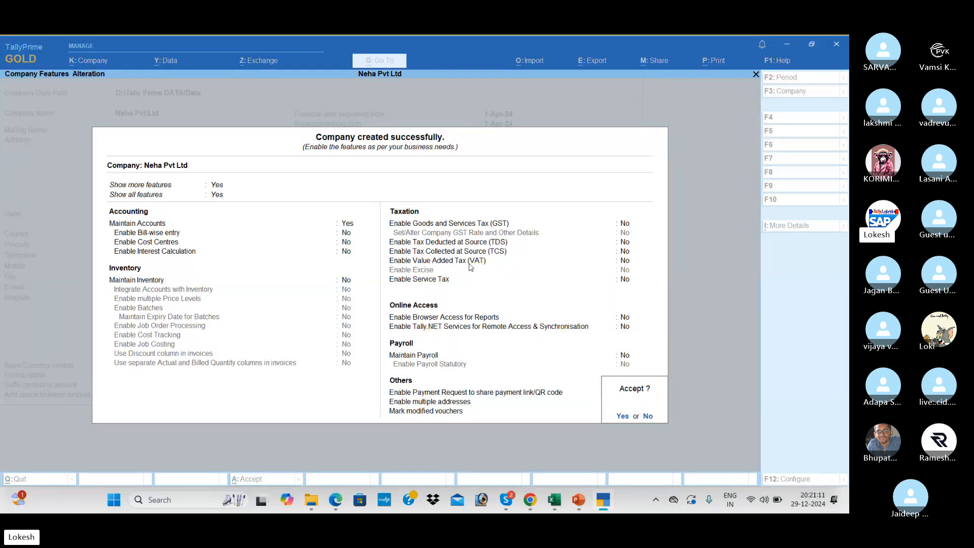
key("Return")
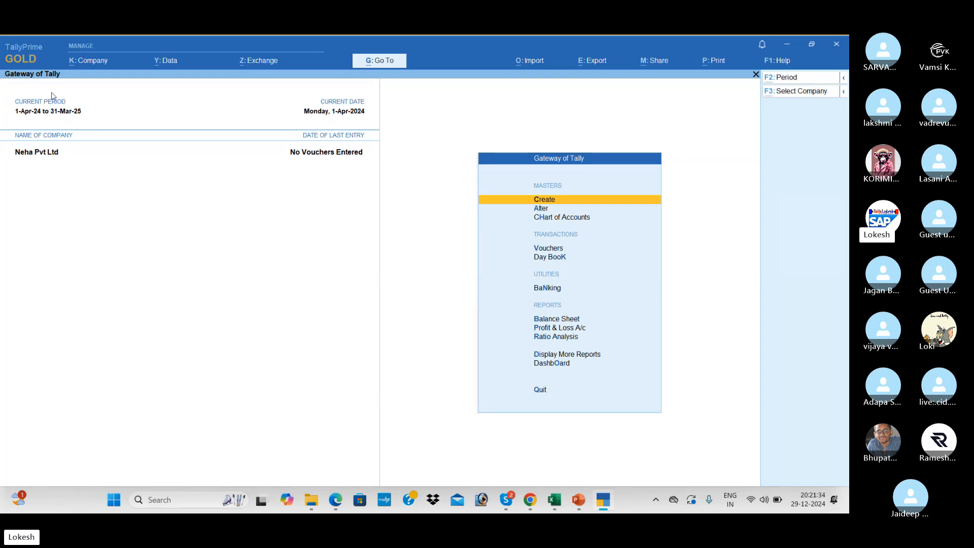
key("alt+Tab")
key("alt+Tab")
key("alt+Tab")
key("alt+Tab")
key("alt+Tab")
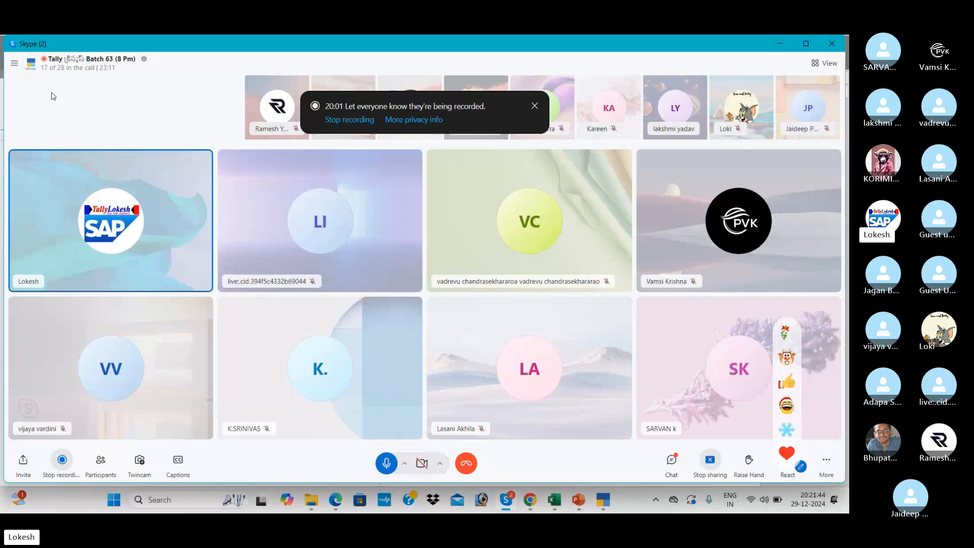
Close Skype's recording notice and go back to TallyPrime's Gateway of Tally for Neha Pvt Ltd.
left_click(534, 106)
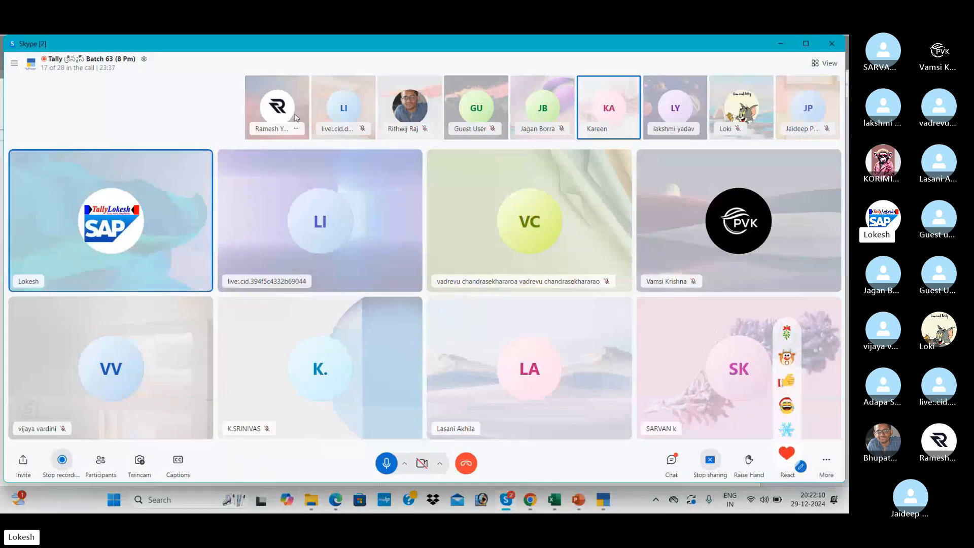
key("alt+Tab")
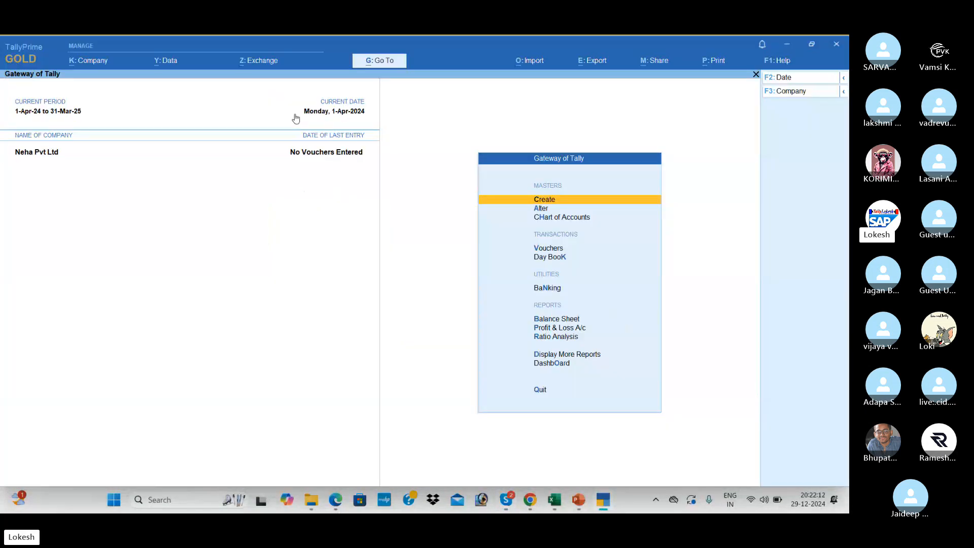
key("Down")
key("Down")
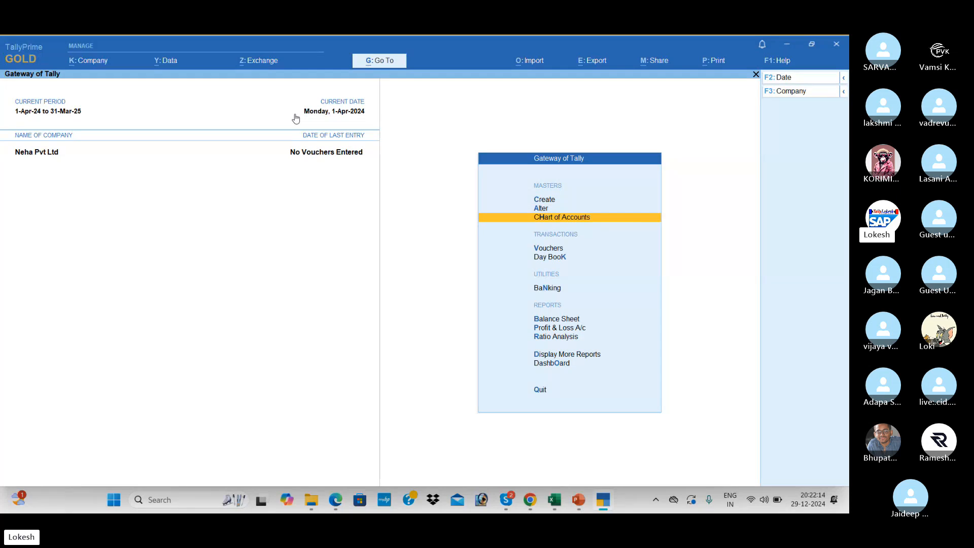
key("Return")
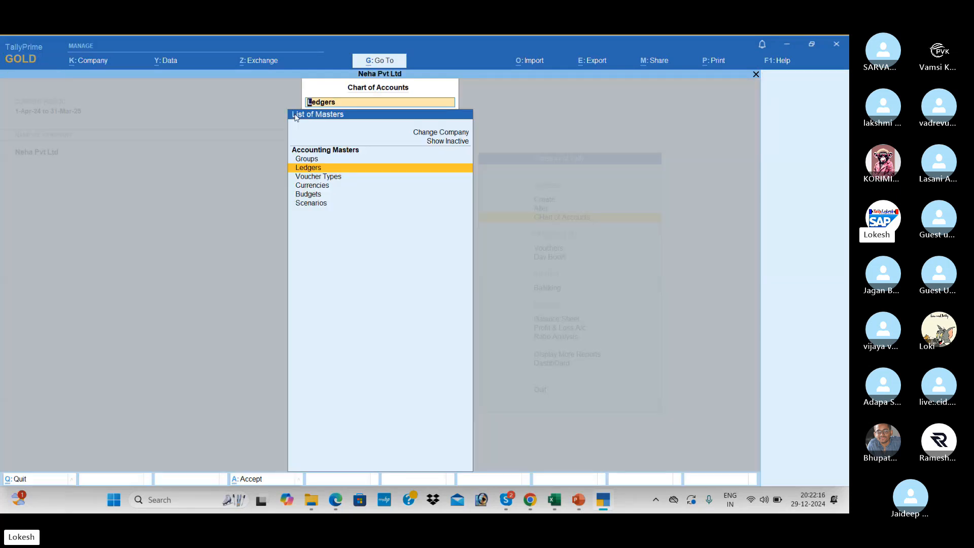
key("Up")
key("Return")
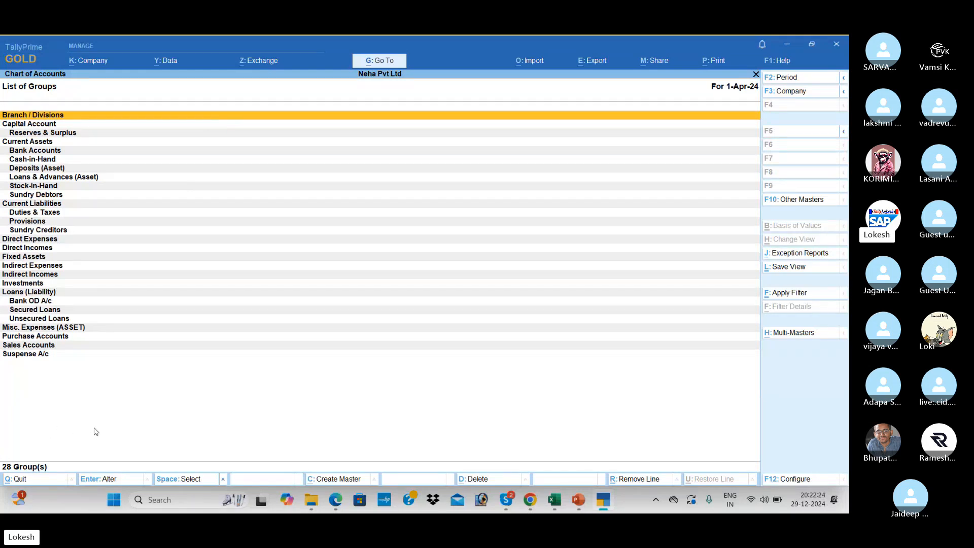
key("Escape")
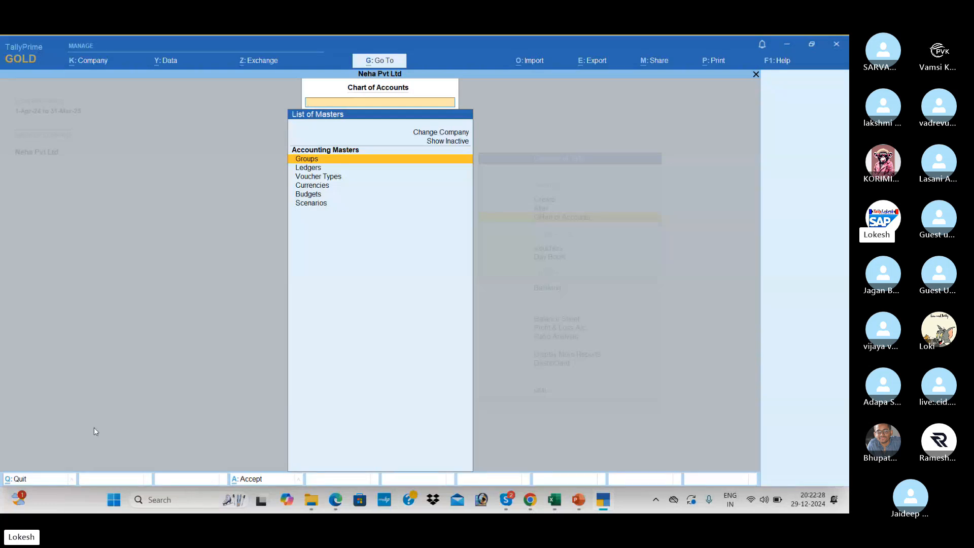
key("Down")
key("Return")
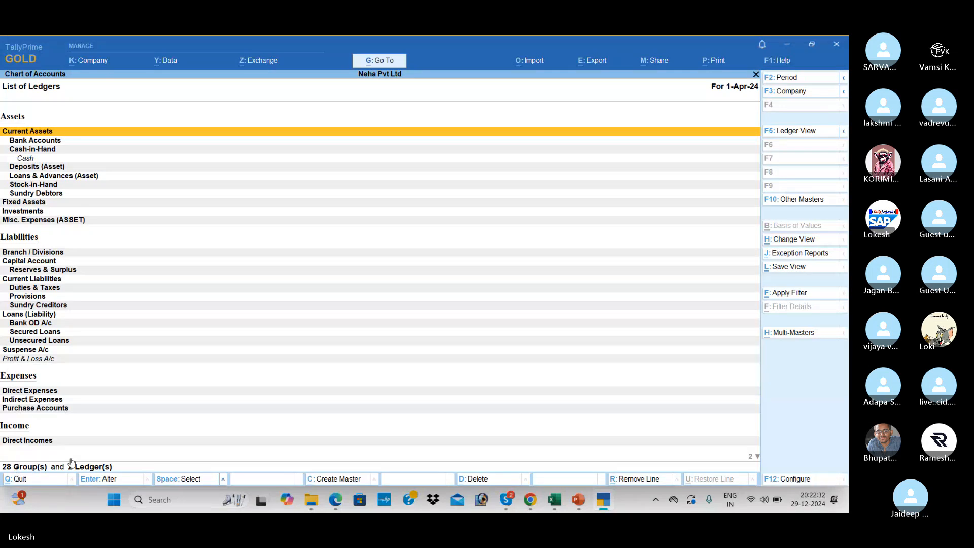
key("Escape")
key("Down")
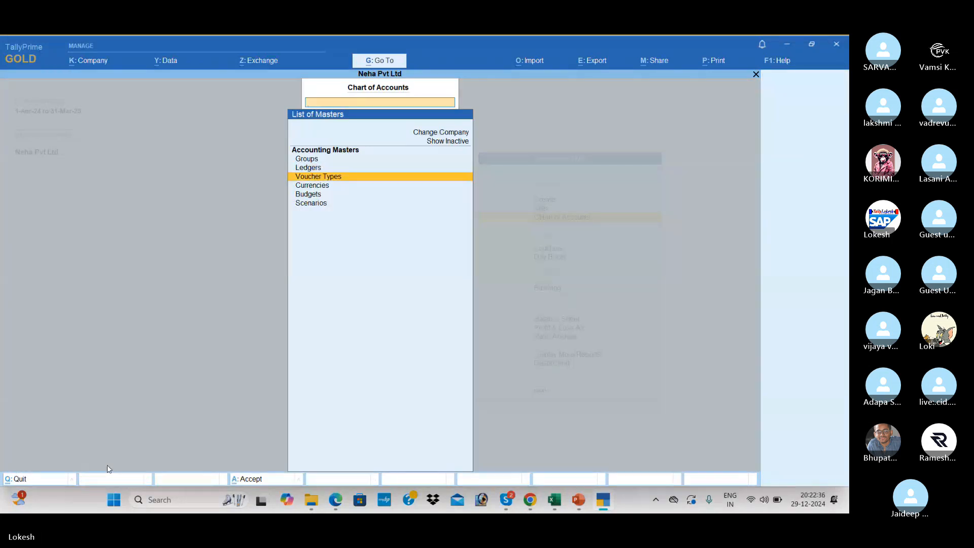
key("Return")
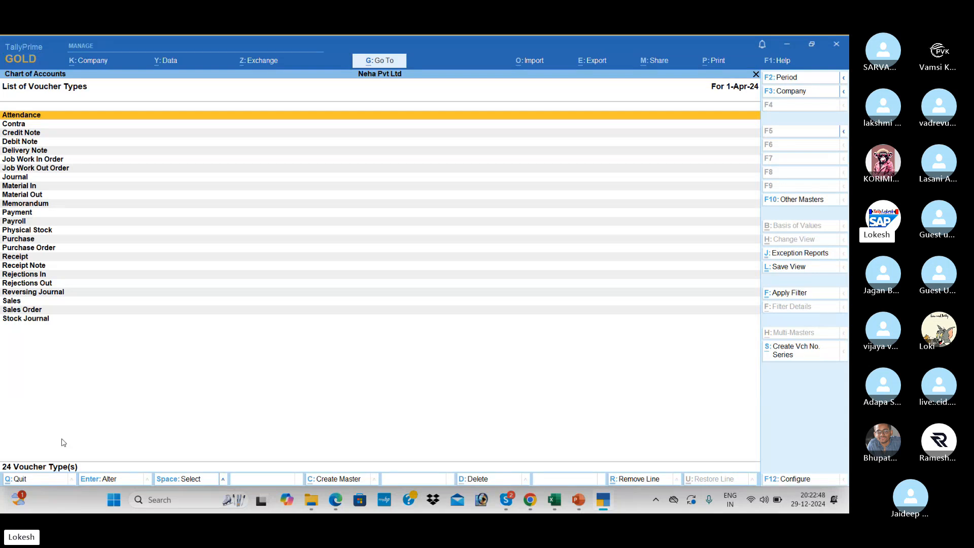
key("Escape")
key("Escape")
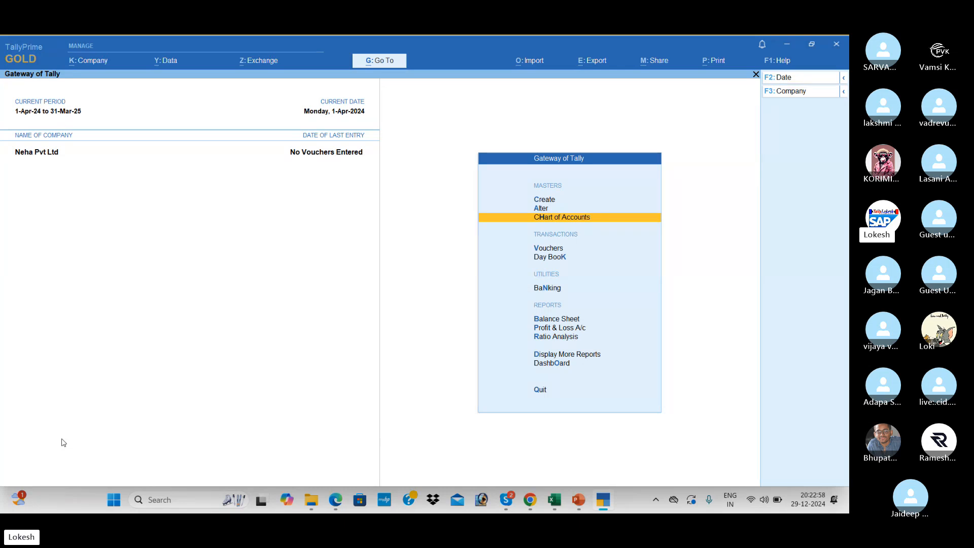
Open a blank Ledger Creation form via Create > Ledger, then bring up the Problem-1 PDF.
key("Up")
key("Up")
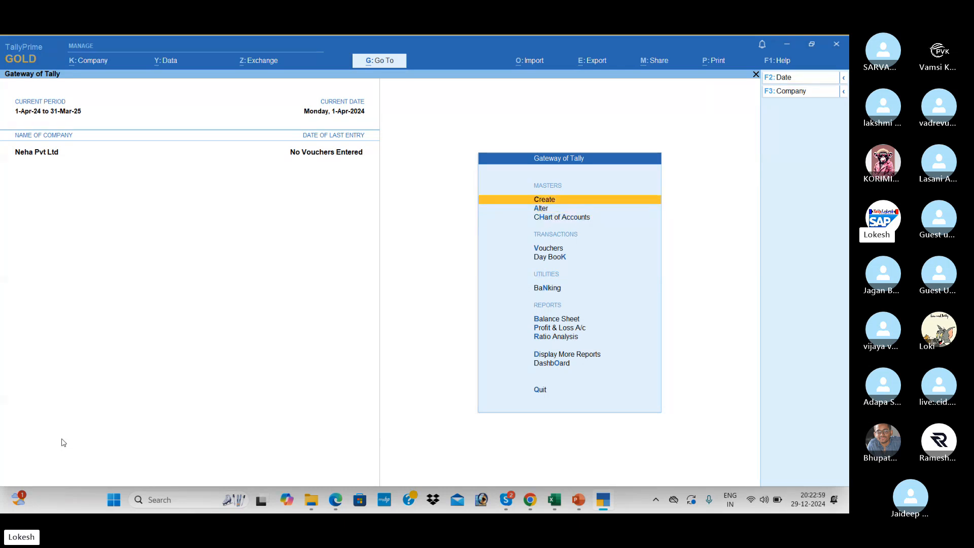
key("Return")
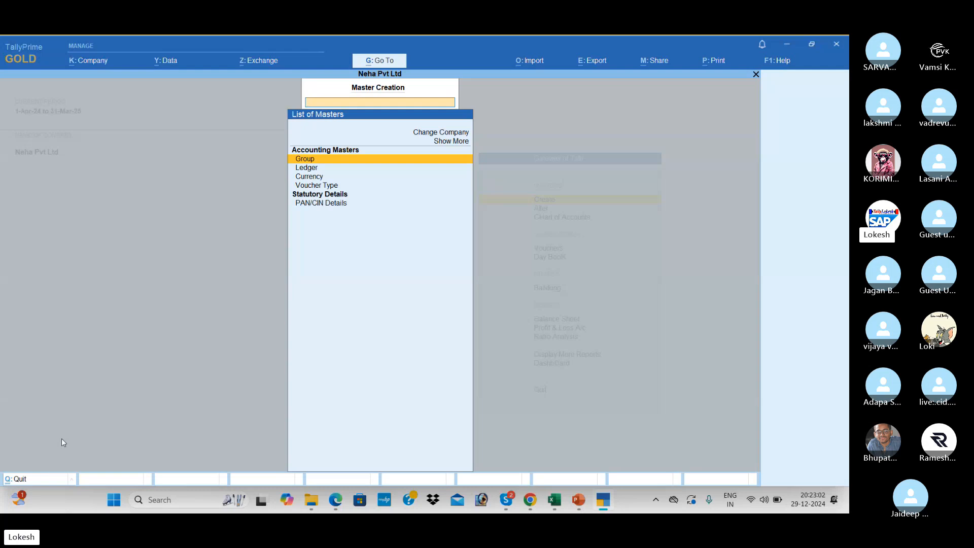
key("Down")
key("Return")
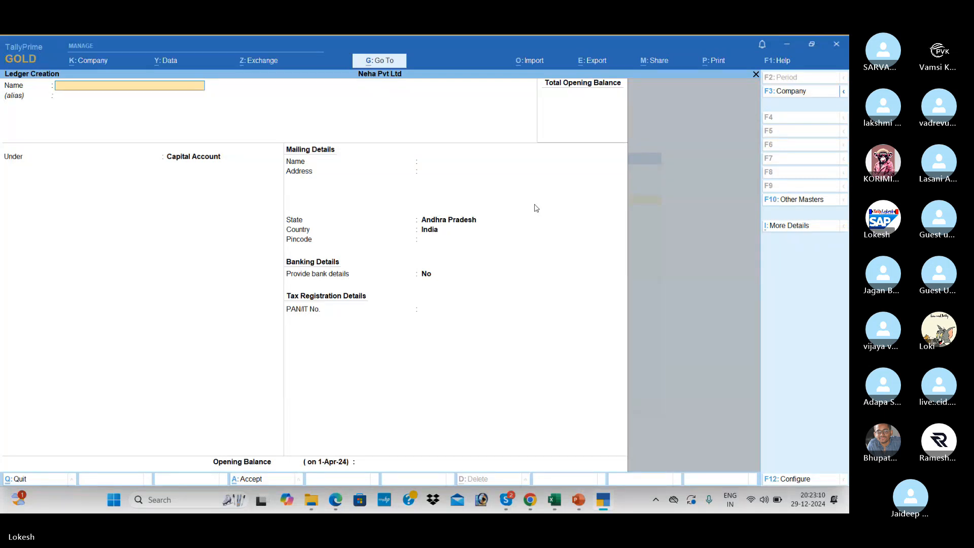
key("alt")
key("alt+Tab")
key("Tab")
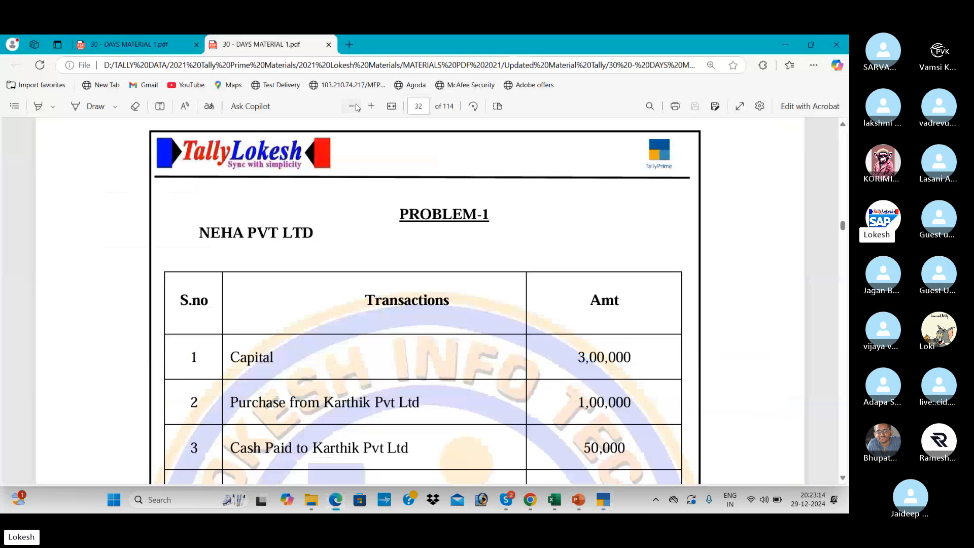
Zoom the Problem-1 PDF out to show all ten transactions, then switch to the Skype call.
left_click(352, 106)
left_click(355, 106)
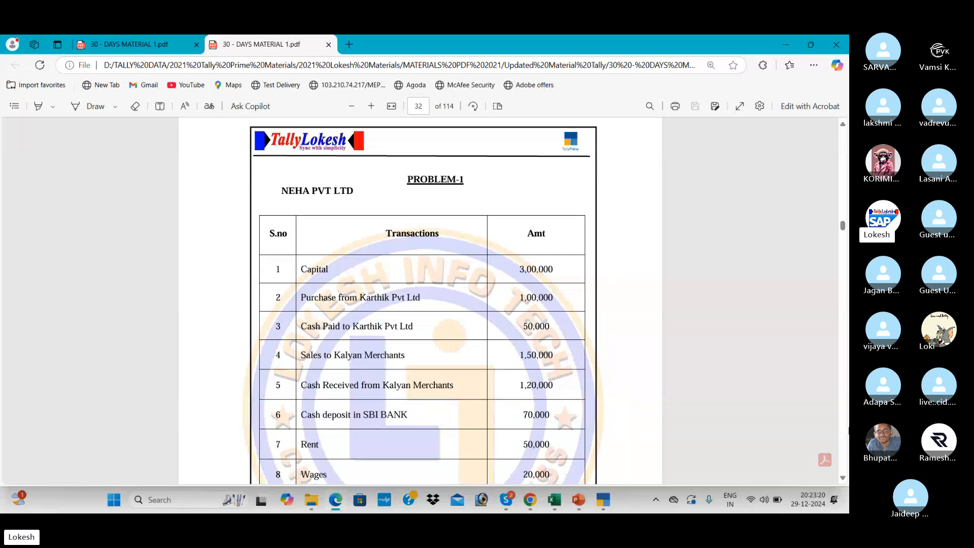
left_click(843, 478)
left_click(843, 479)
left_click(843, 479)
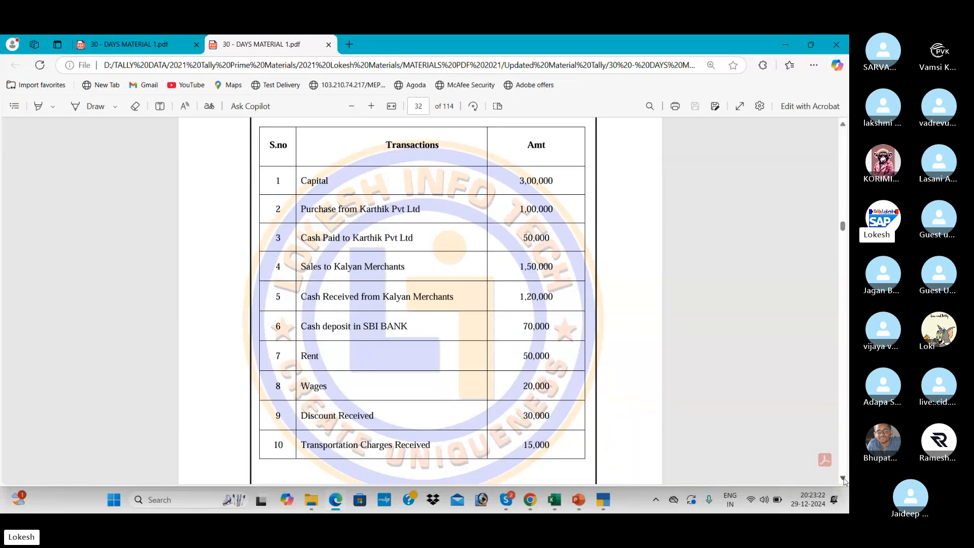
left_click(843, 479)
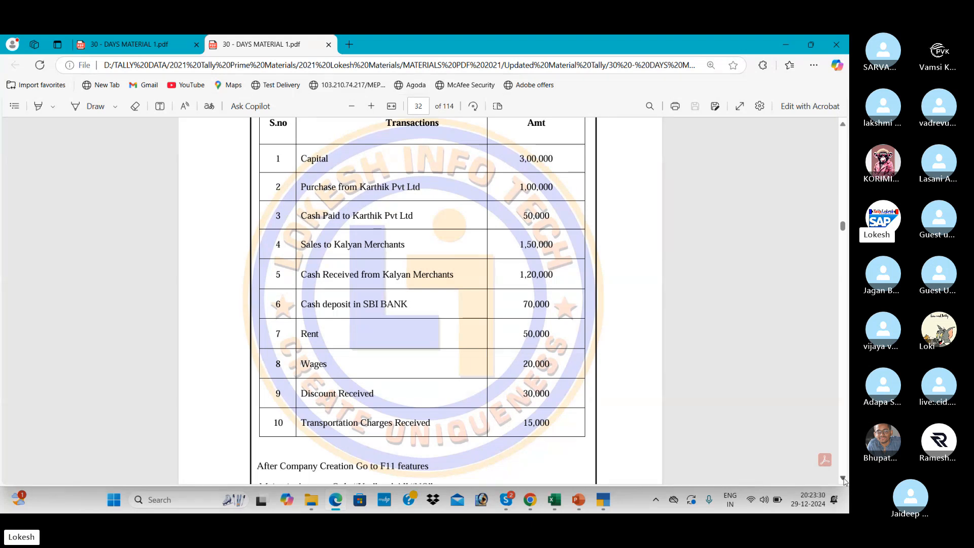
key("alt+Tab")
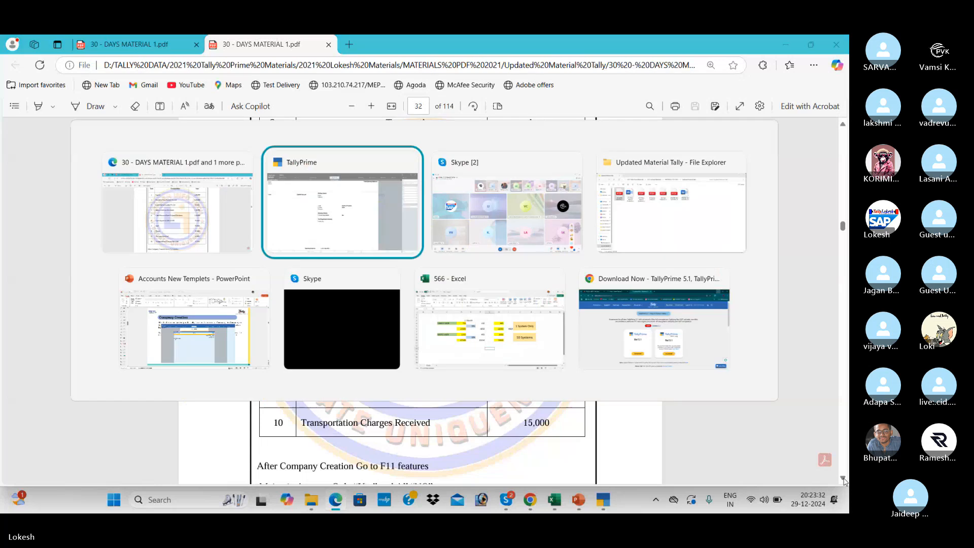
key("Tab")
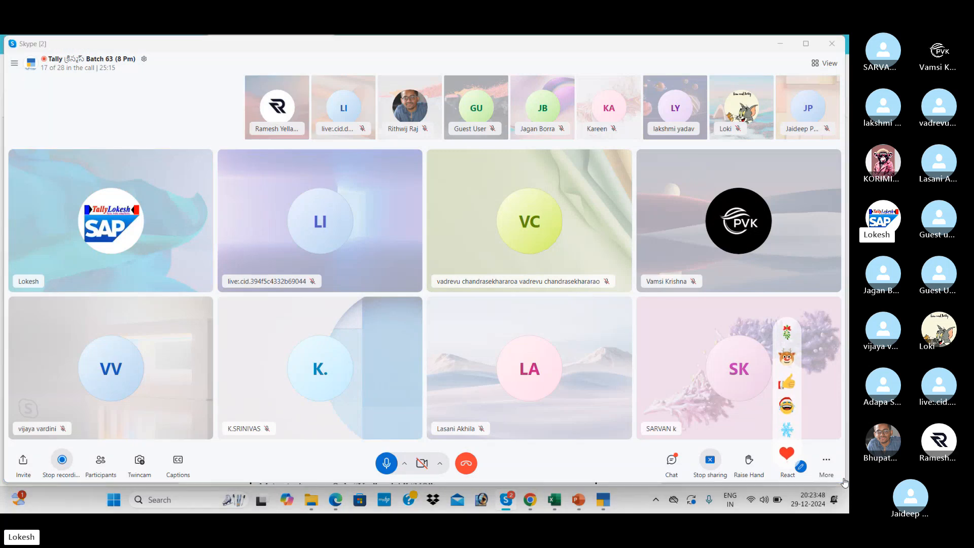
Pass through the Problem-1 PDF and return to TallyPrime's blank Ledger Creation form.
key("alt+Tab")
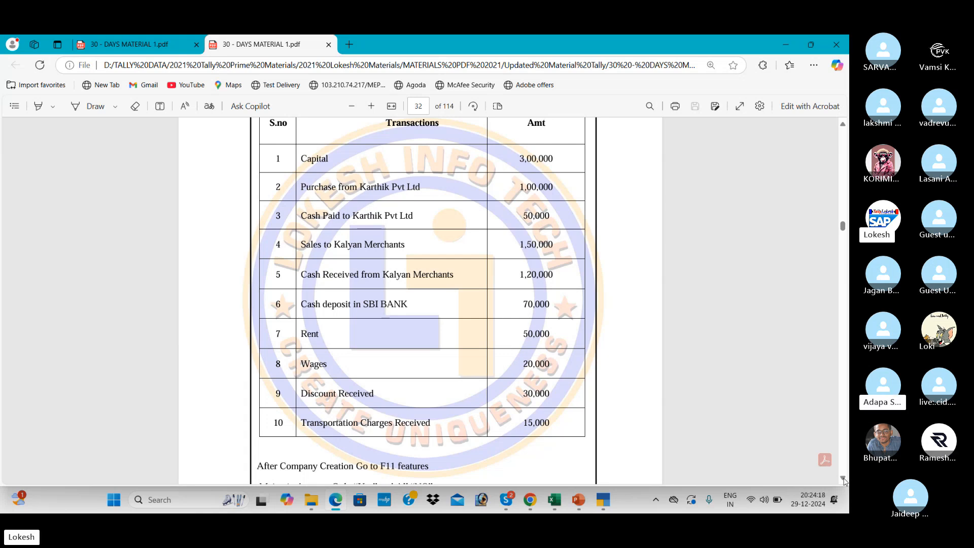
key("alt+Tab")
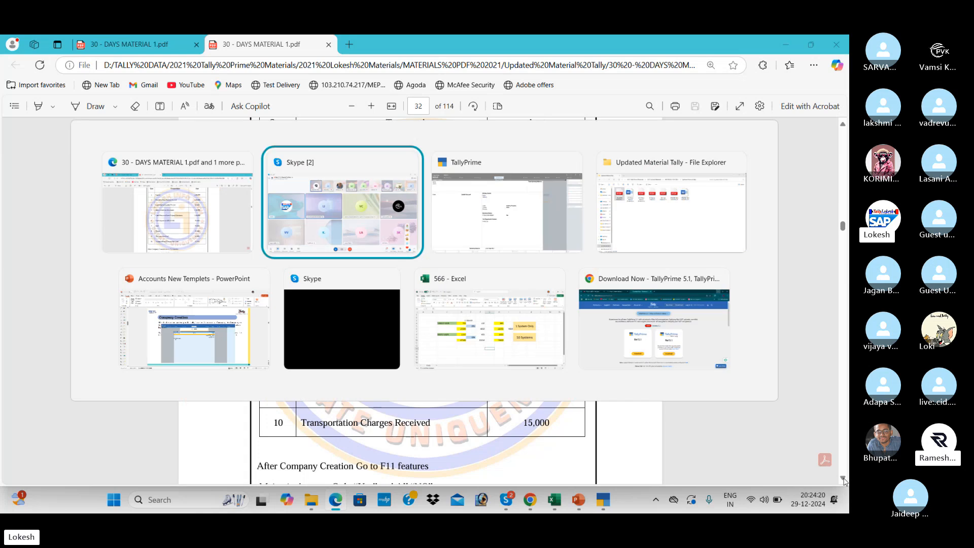
key("alt+Tab")
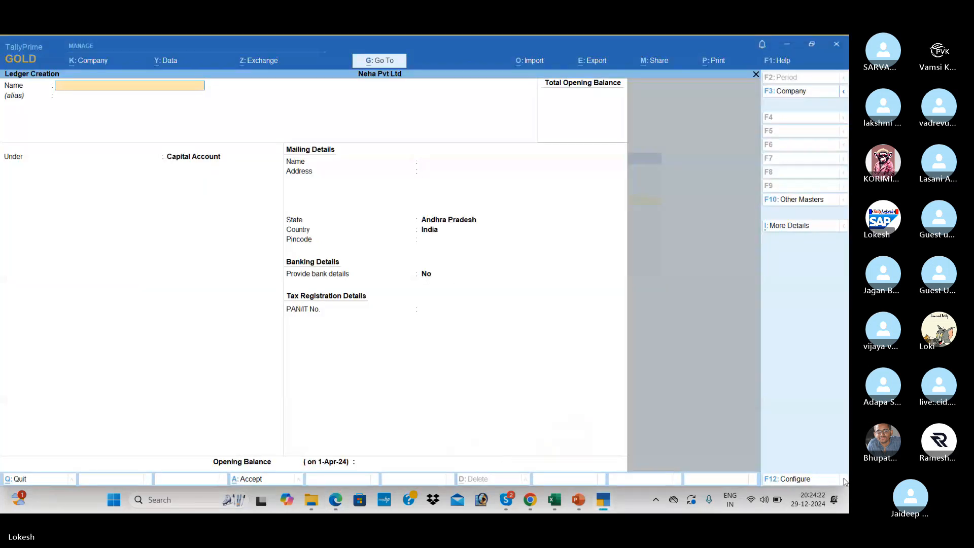
Enter Capital as the new ledger's name, checking the Problem-1 PDF meanwhile.
type("Capital")
key("Return")
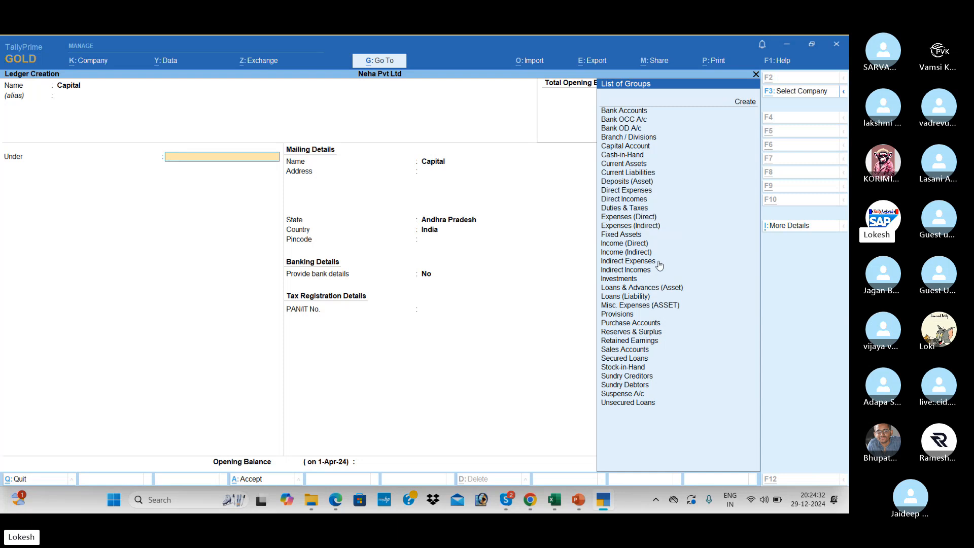
key("alt+Tab")
key("alt+Tab")
key("Tab")
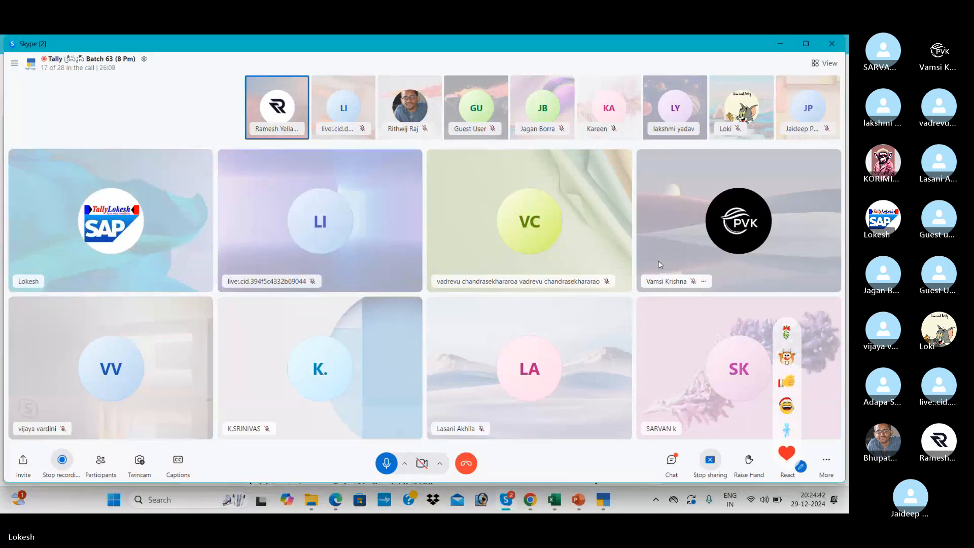
key("alt+Tab")
key("alt+Tab")
key("alt+Tab")
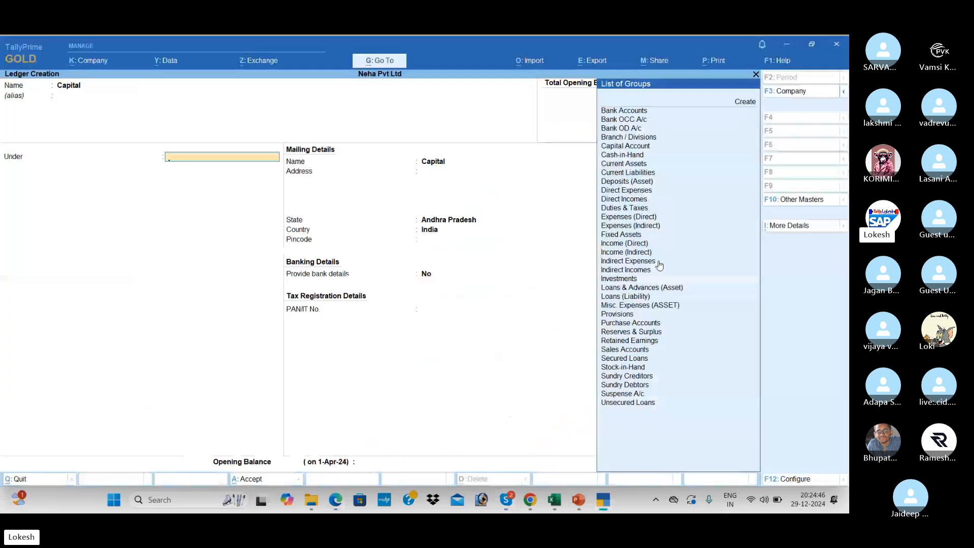
Place the Capital ledger under Capital Account, save it, and go back to the PDF.
key("Down")
key("Down")
key("Down")
key("Down")
key("Down")
key("Down")
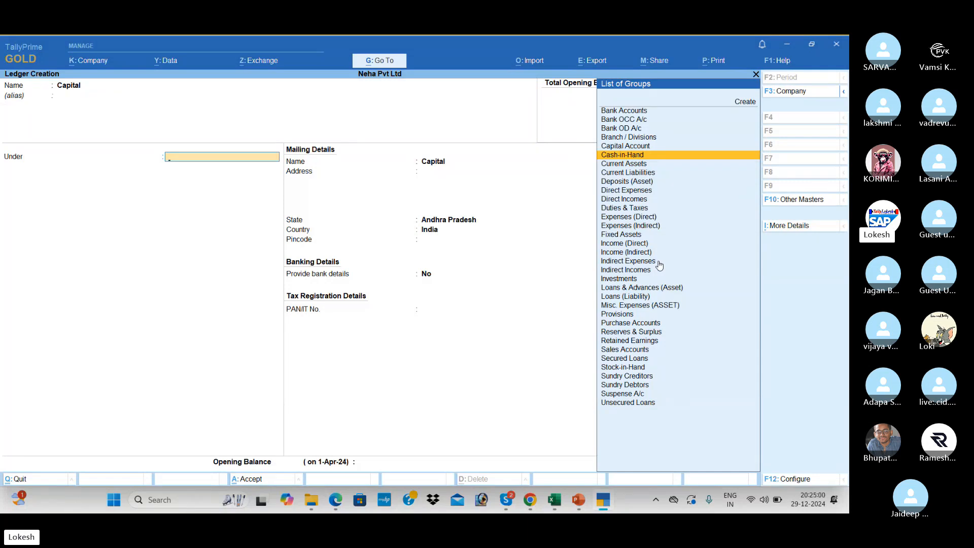
key("Down")
key("Down")
key("Down")
key("Down")
key("Down")
key("Down")
key("Down")
key("Down")
key("Down")
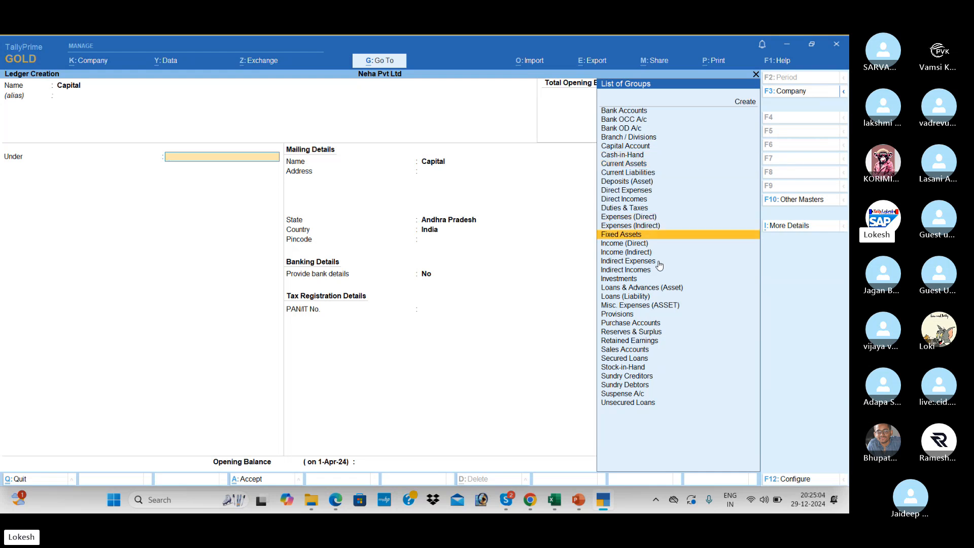
type("Cap")
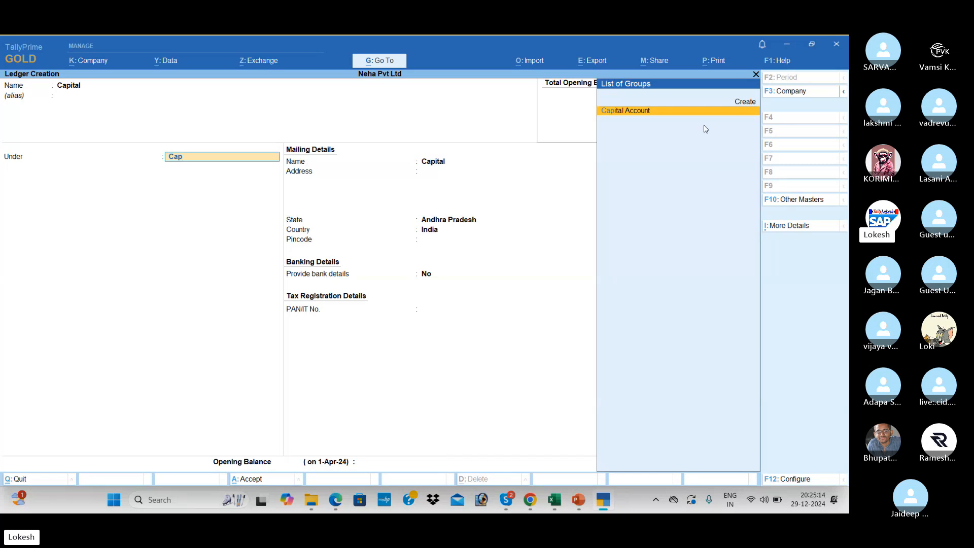
key("Return")
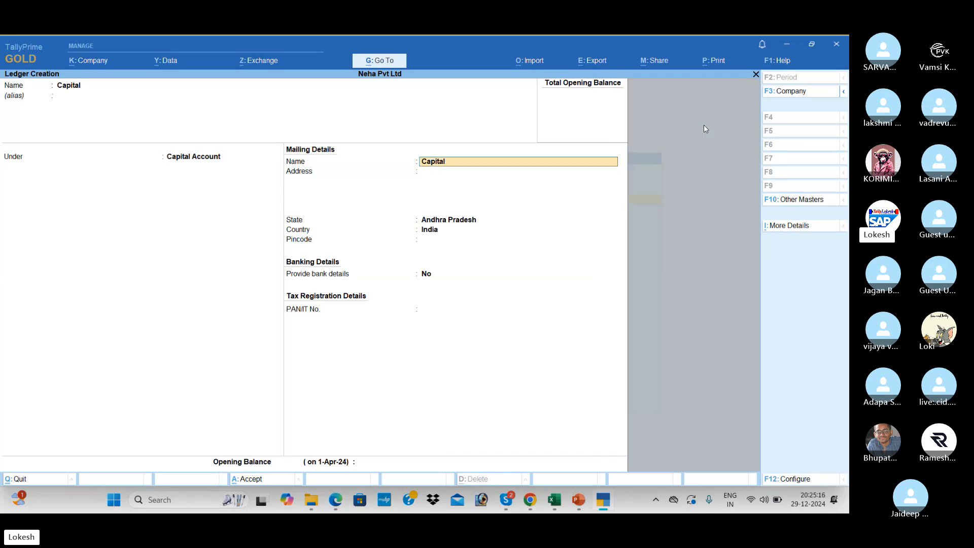
key("Return")
key("Return")
key("Return")
key("Return")
key("Return")
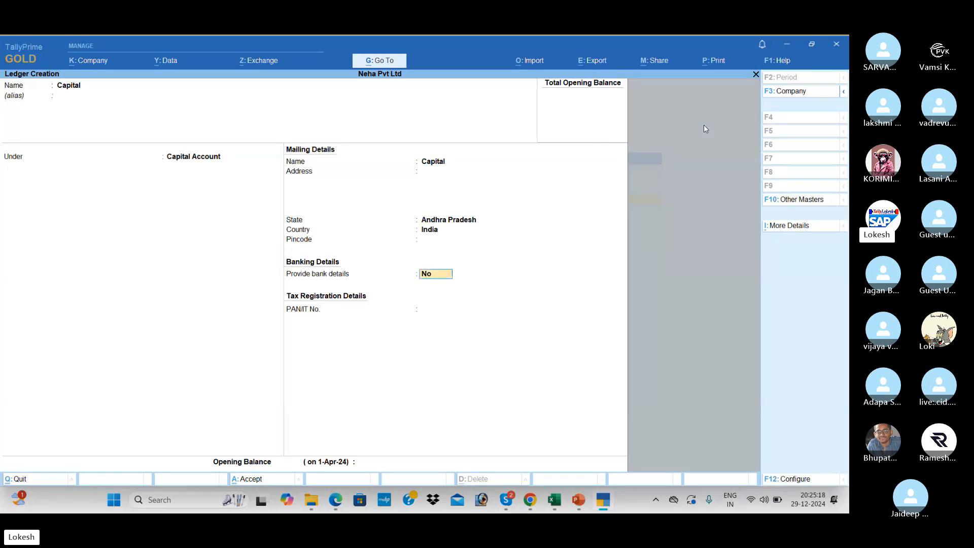
key("Return")
key("Return")
key("Return")
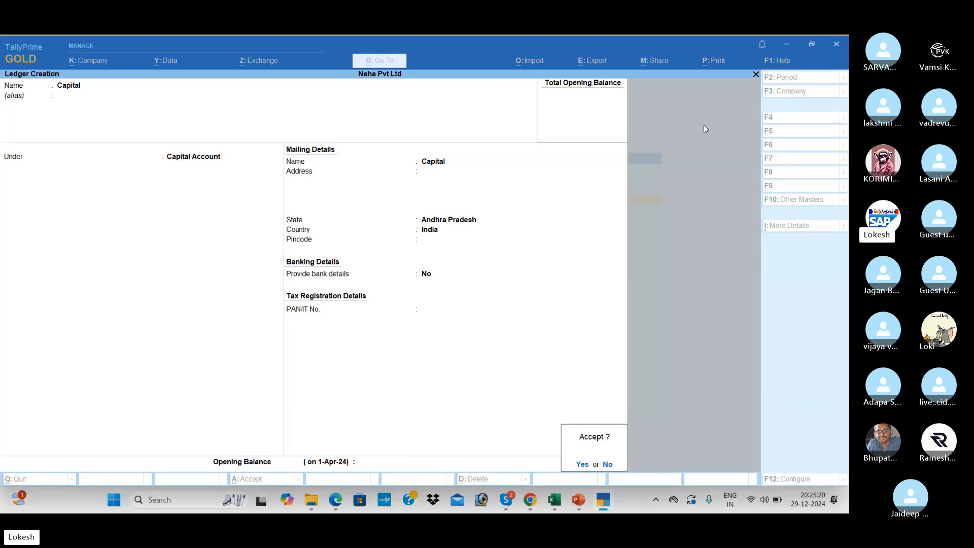
key("Return")
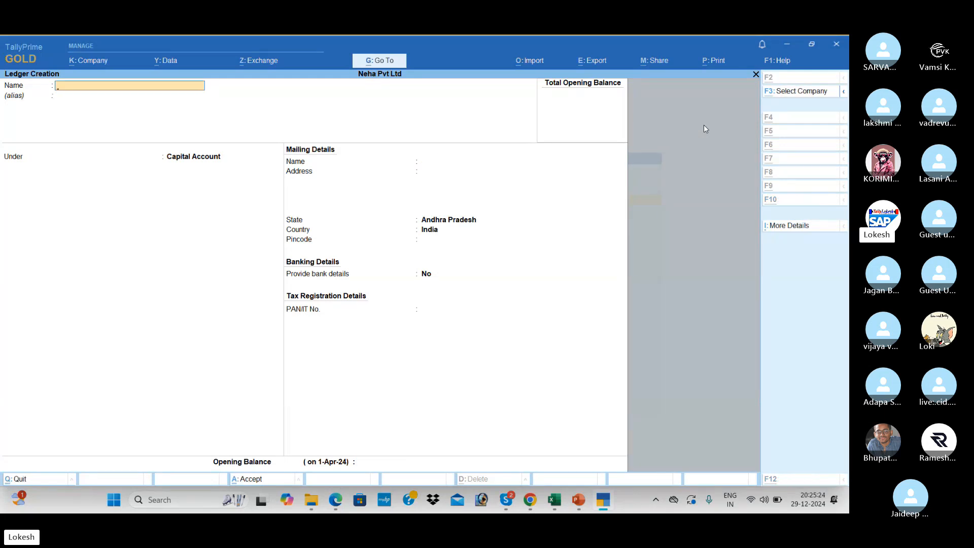
key("alt+Tab")
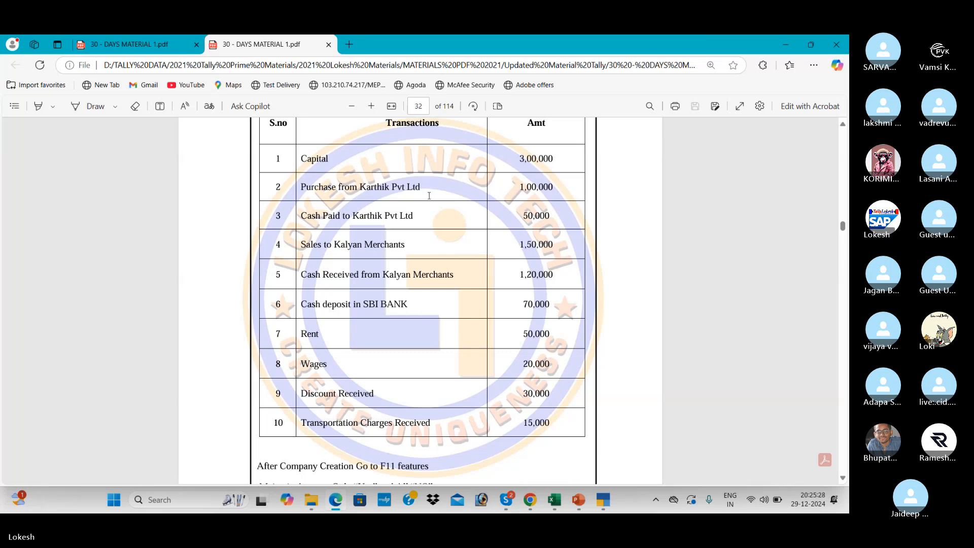
Enlarge the PDF table text, then return to TallyPrime's Ledger Creation form.
left_click(372, 106)
left_click(372, 106)
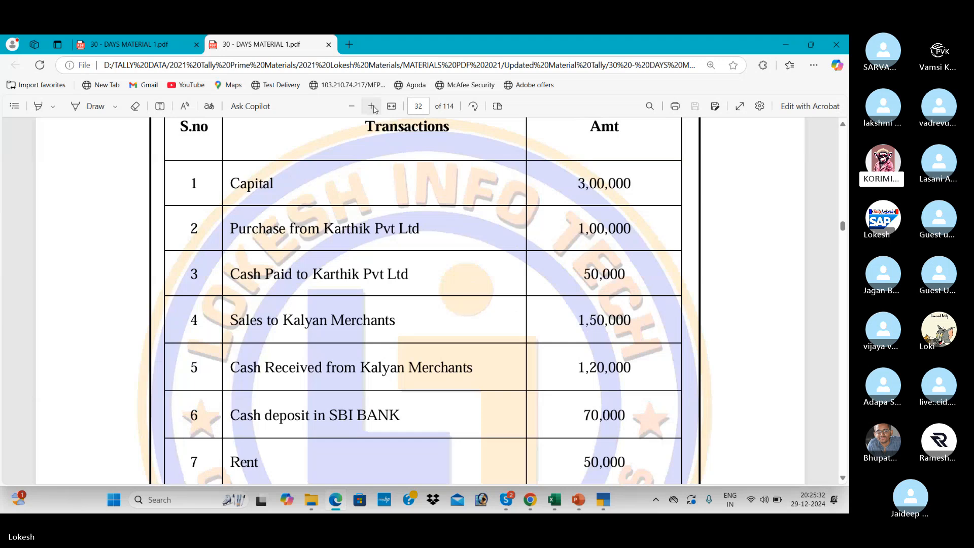
key("alt+Tab")
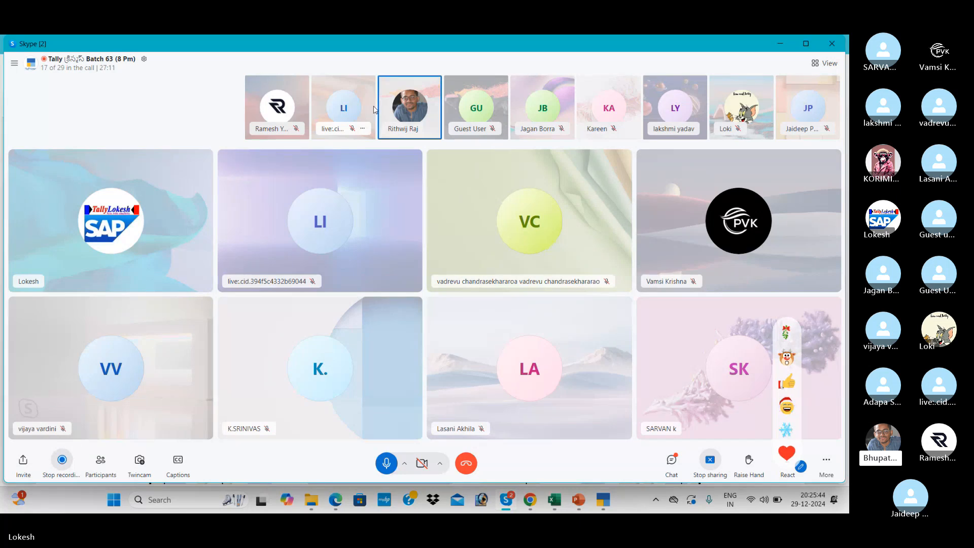
key("alt+Tab")
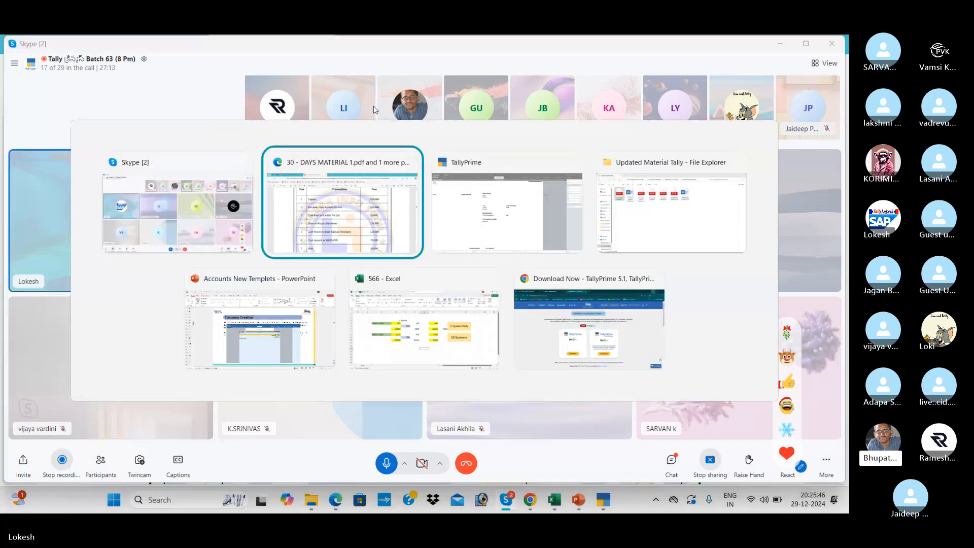
key("alt+Tab")
Create the Purchase ledger under Purchase Accounts with ledger type Not Applicable.
type("P")
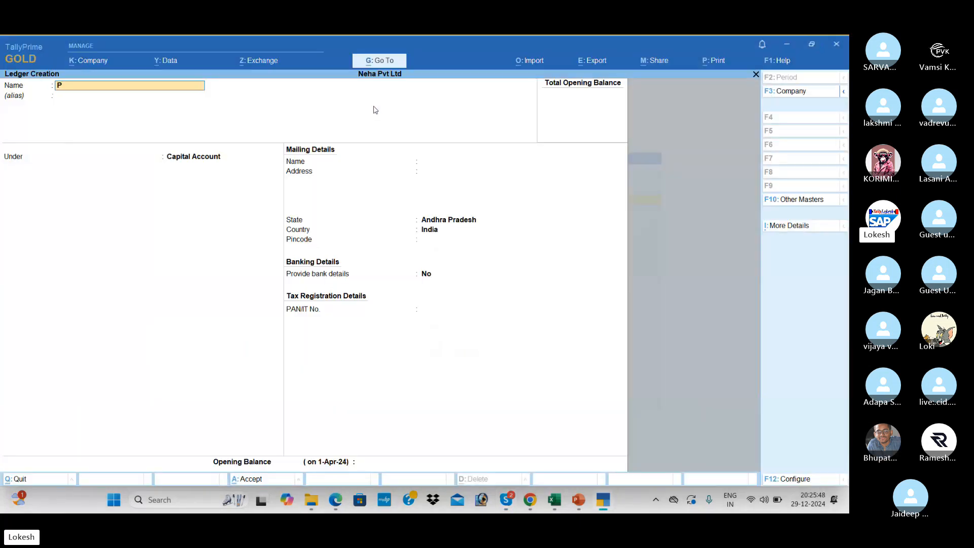
type("urchase")
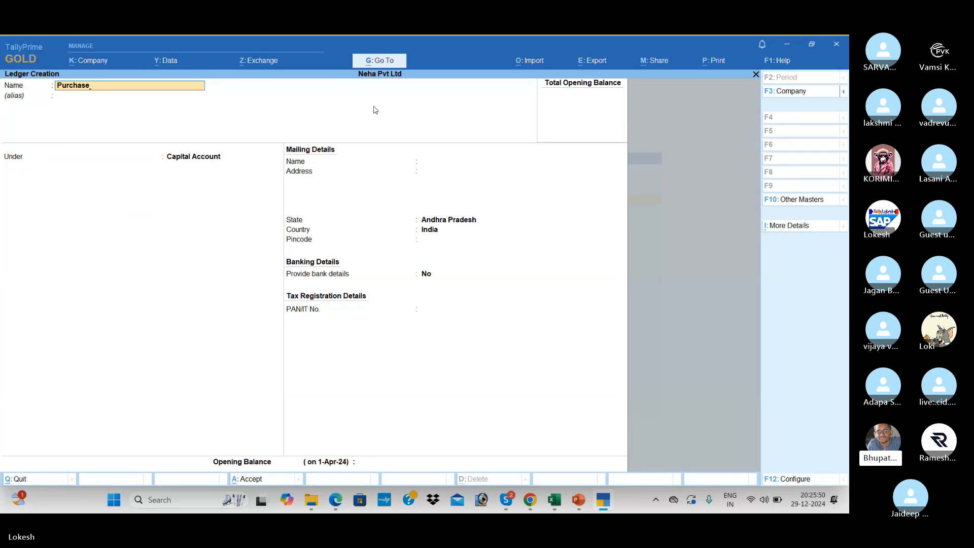
key("Return")
key("Return")
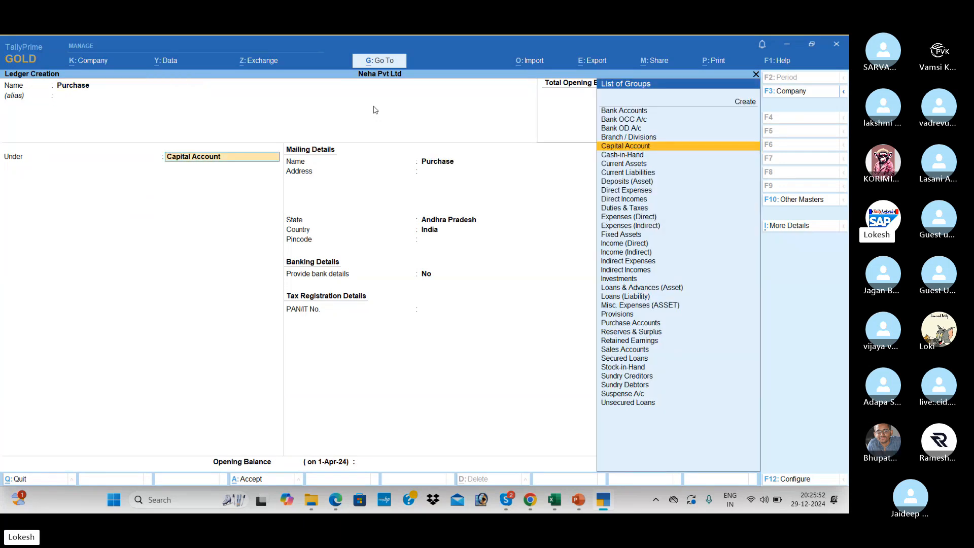
type("Pur")
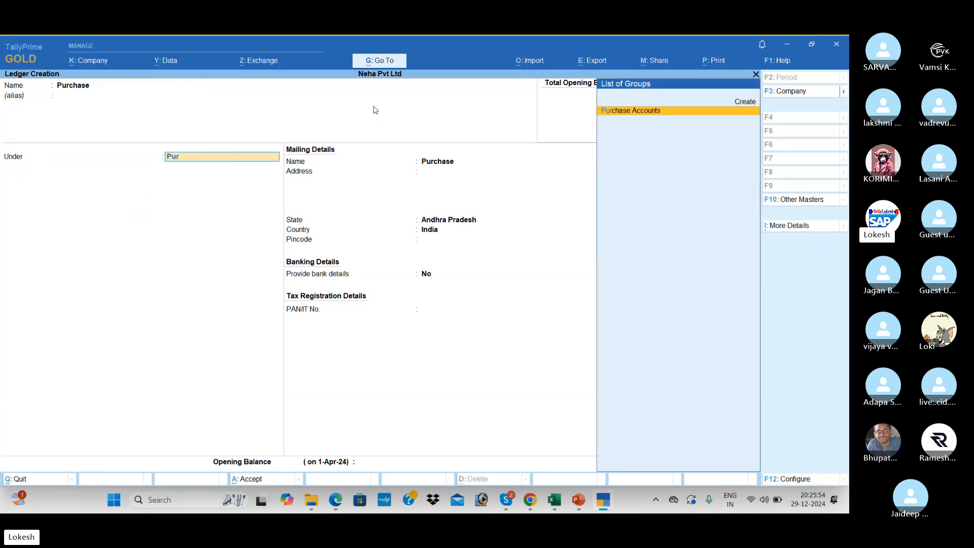
key("Return")
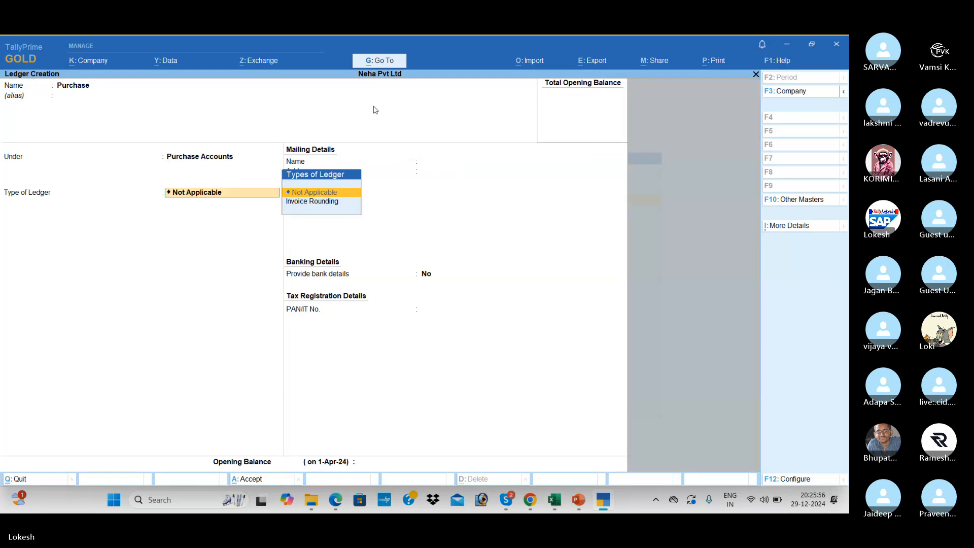
key("Return")
key("Return")
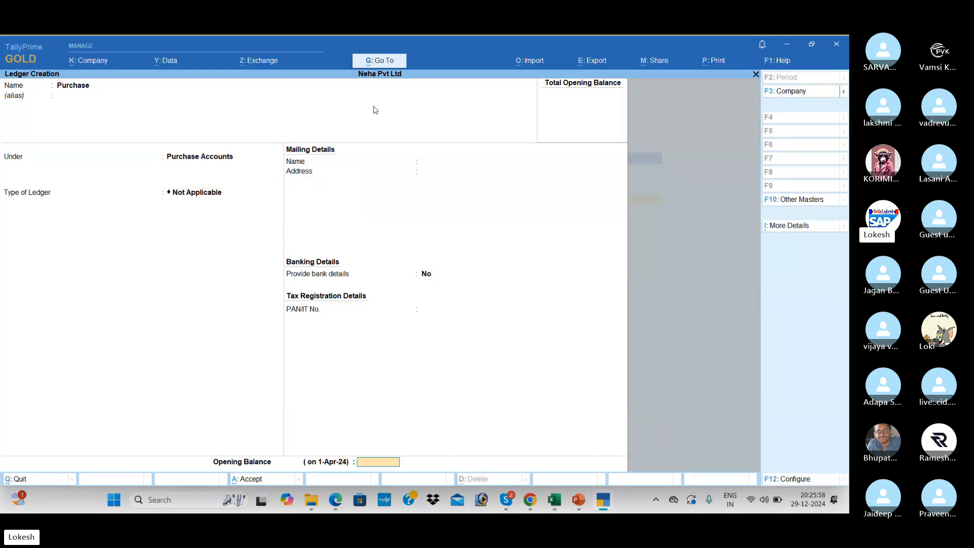
key("Return")
key("Return")
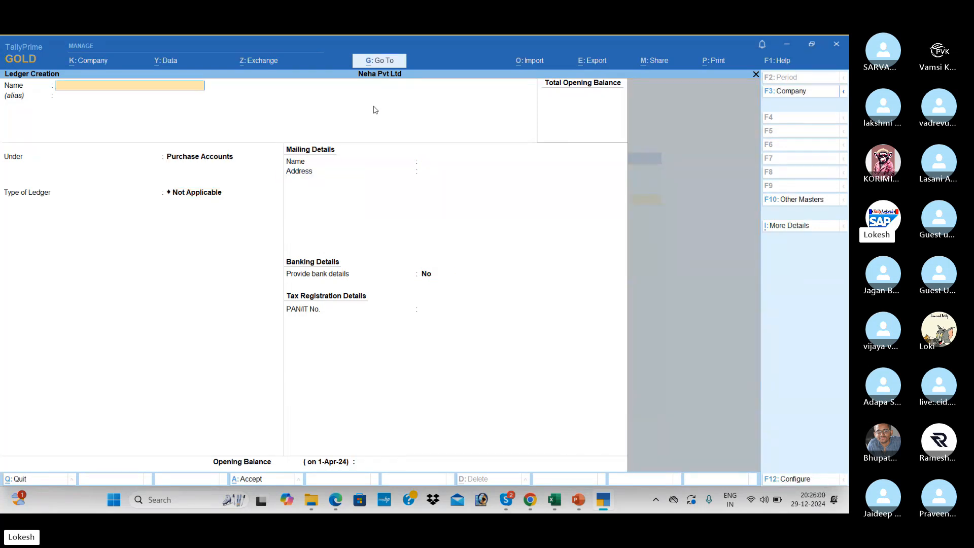
Glance at the course PDF, then return to a fresh Ledger Creation form.
key("alt")
key("alt+Tab")
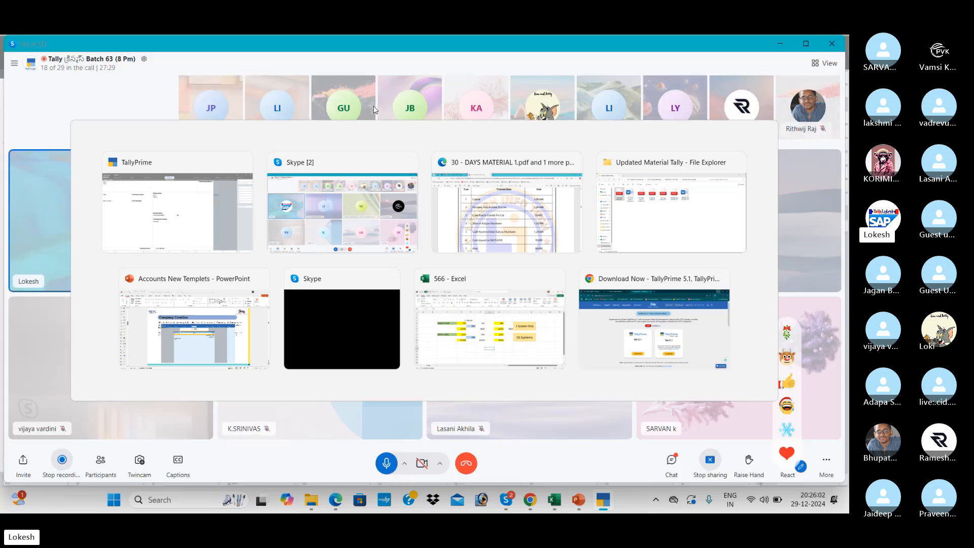
key("alt+Tab")
key("alt+Tab")
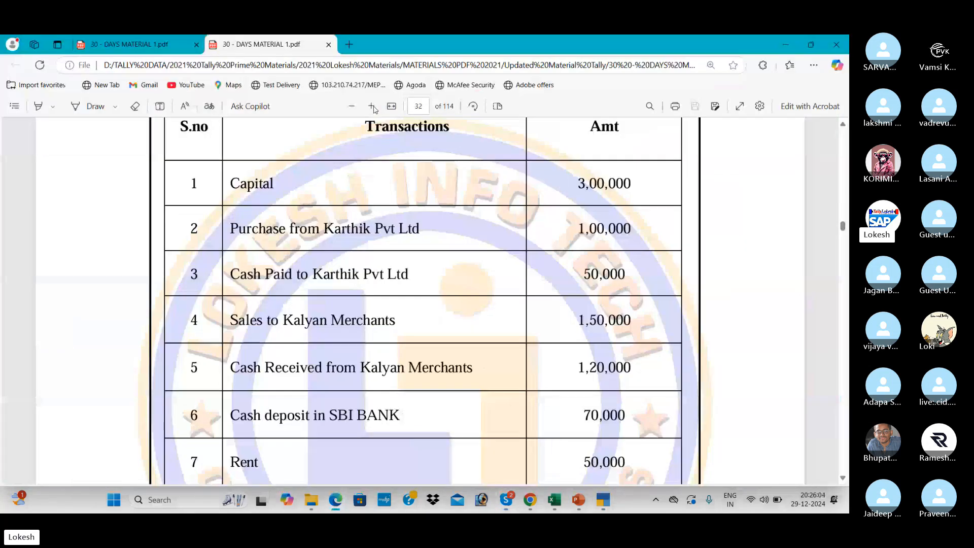
key("alt+Tab")
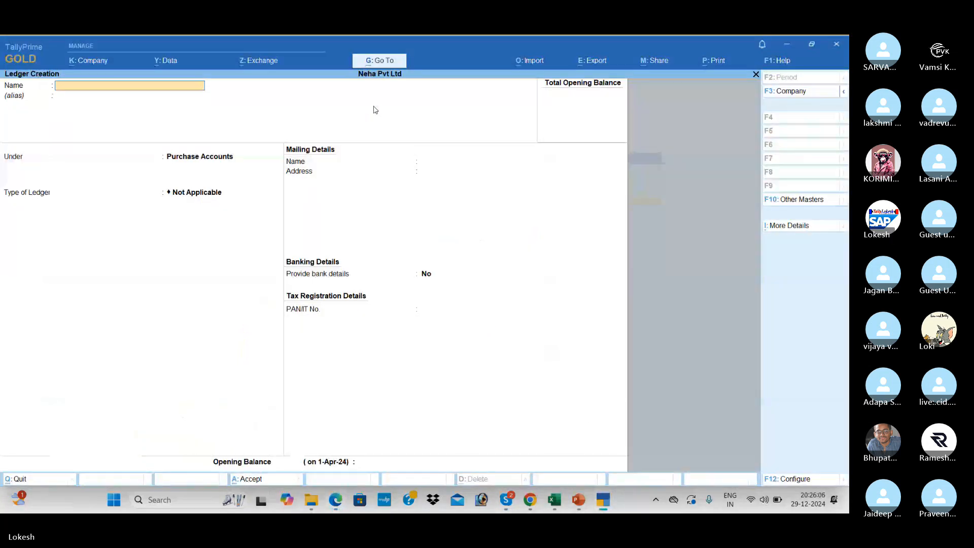
Name the new ledger Karthik Pvt Ltd and place it under Sundry Creditors.
type("Karthik Pvt Ltd")
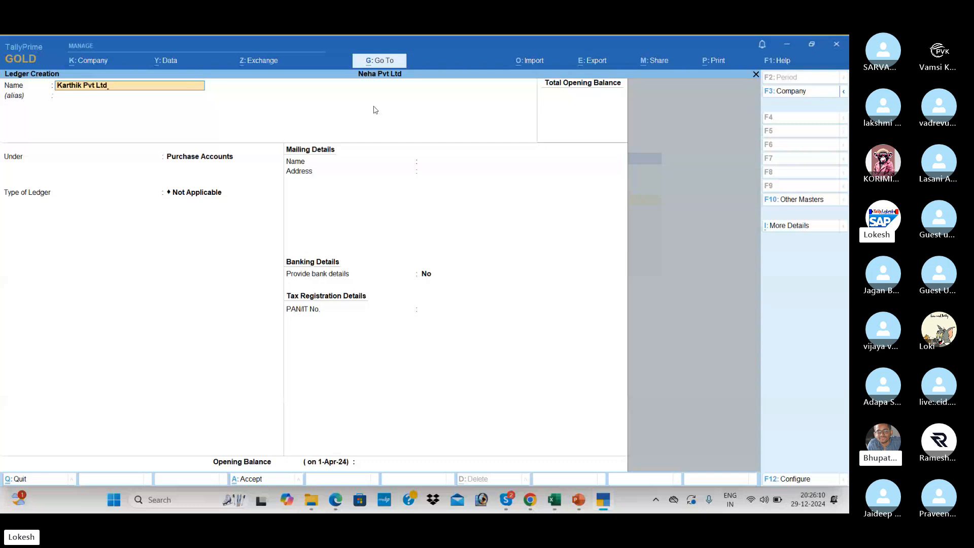
key("Return")
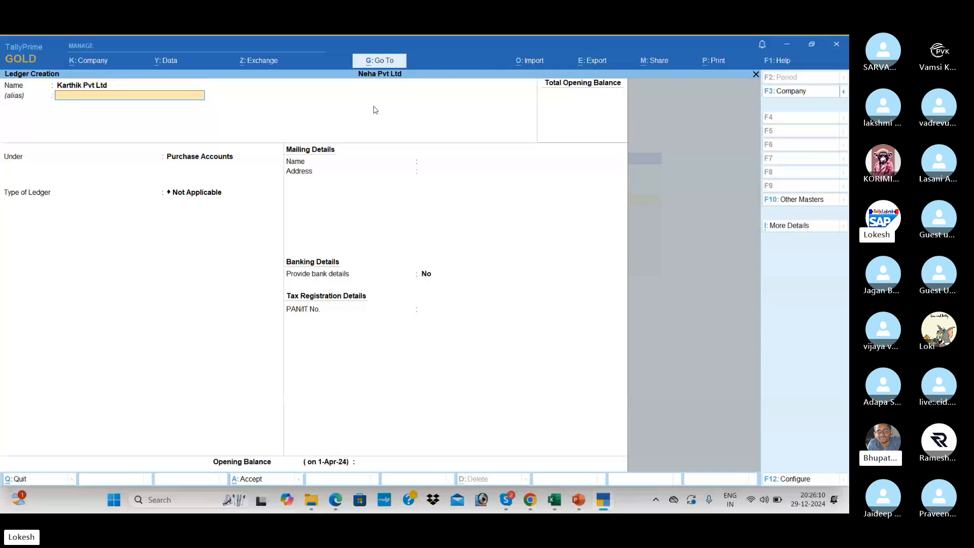
key("Return")
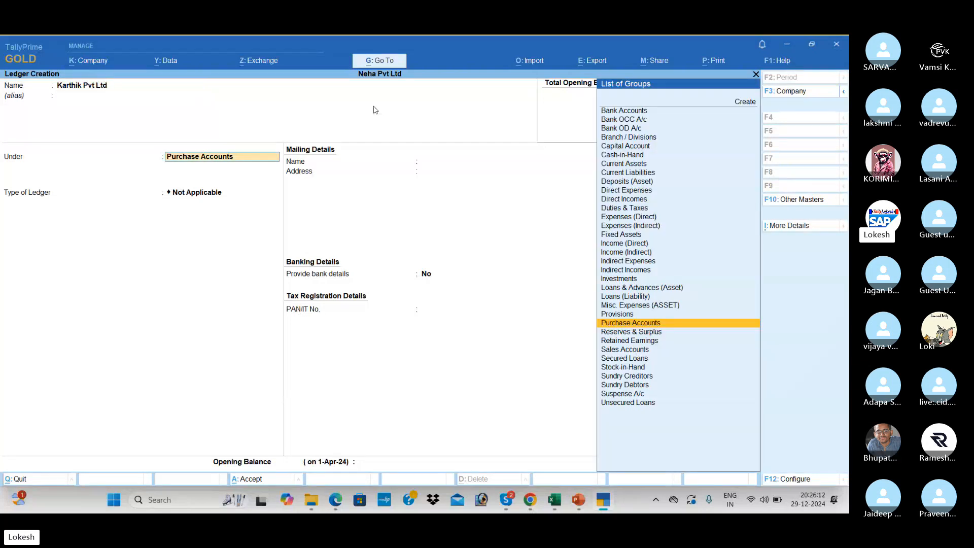
type("Sun")
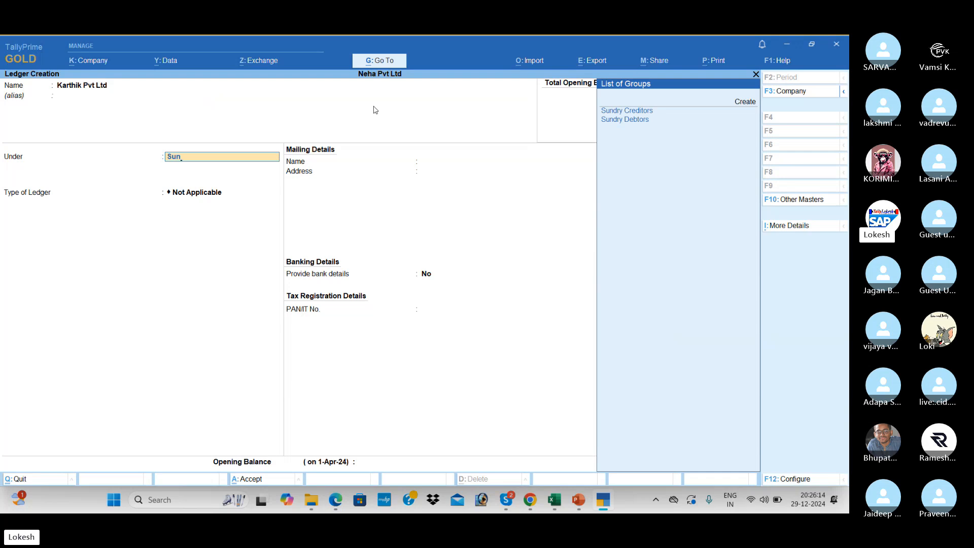
key("Down")
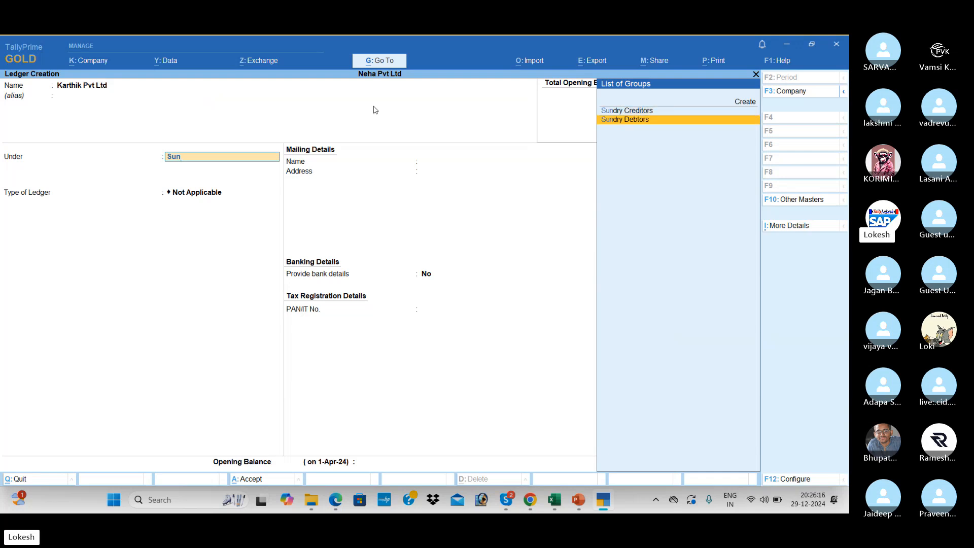
key("Up")
key("Down")
key("Up")
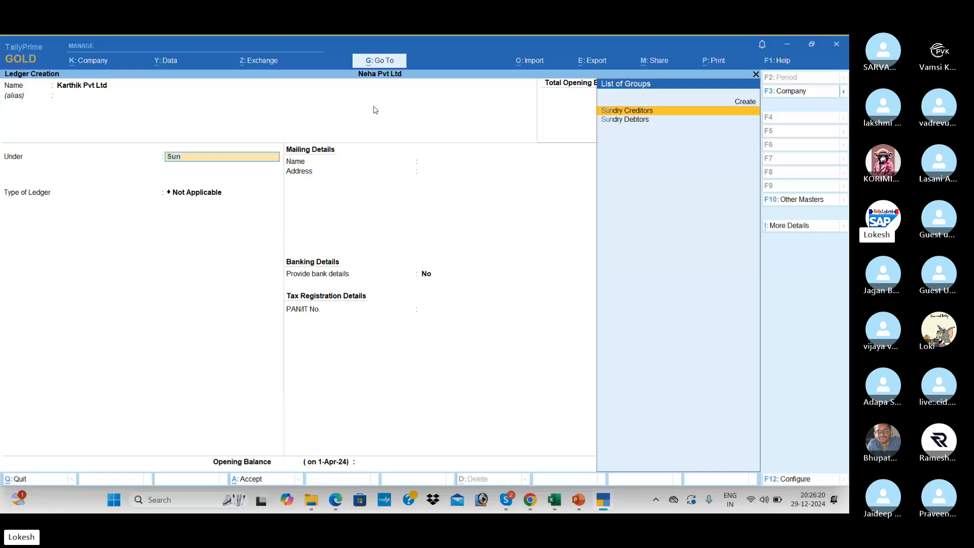
key("Return")
key("Return")
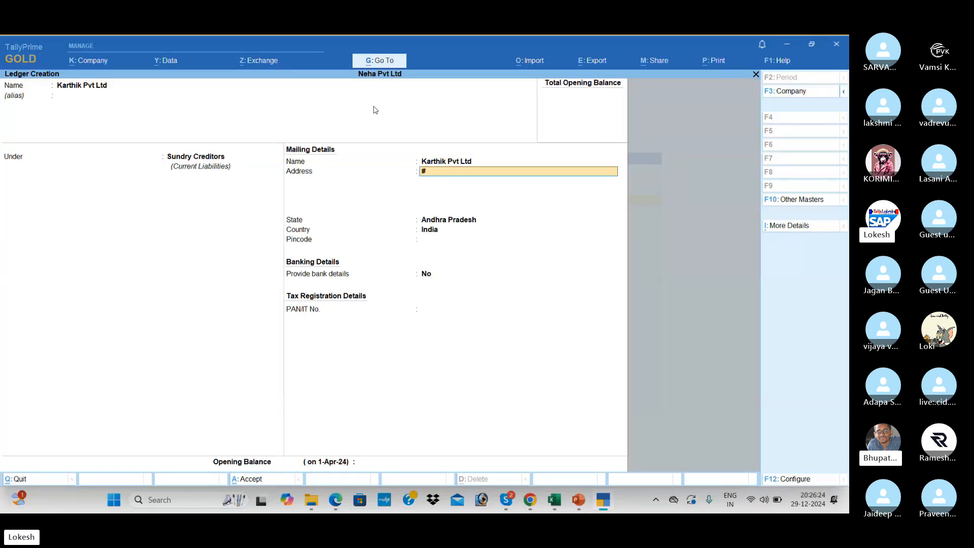
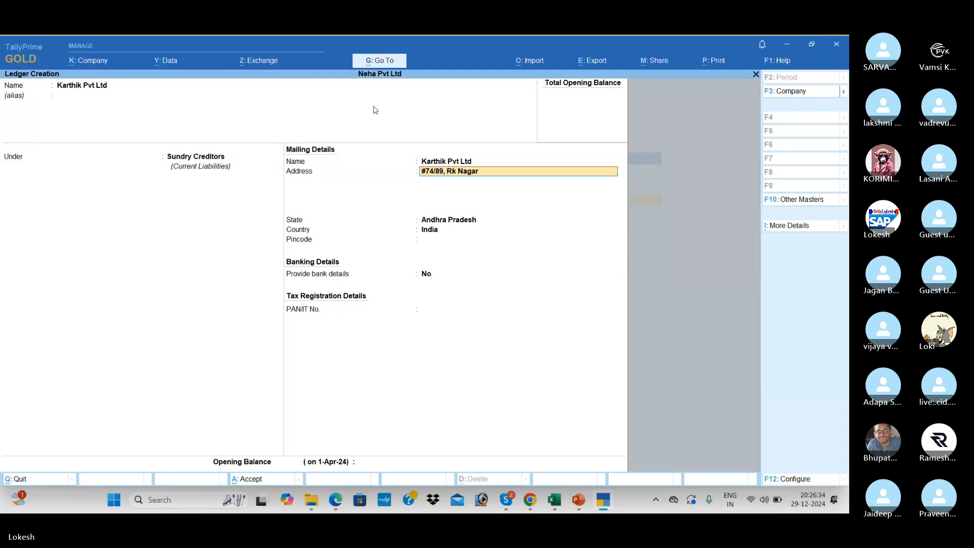
Fill in the creditor's mailing address and contact cell number, then save the ledger.
key("Return")
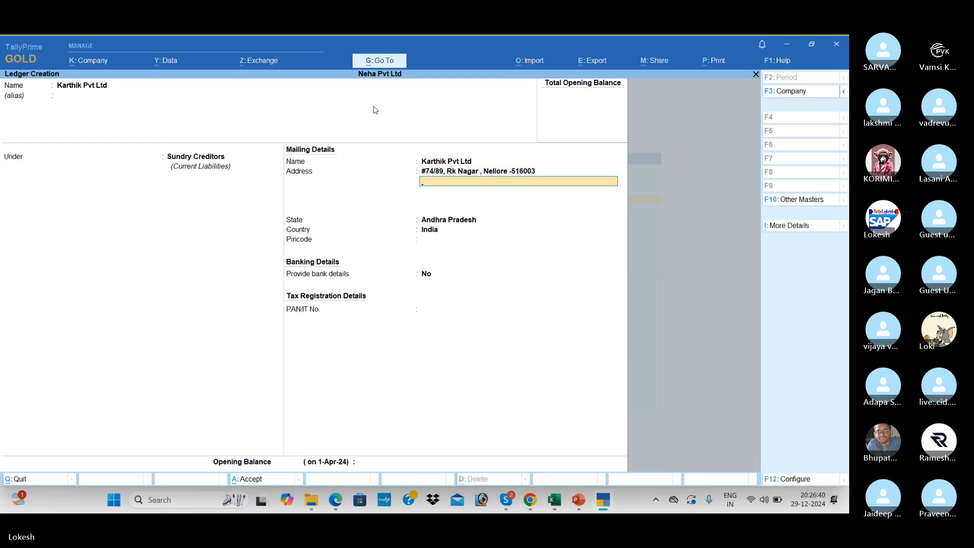
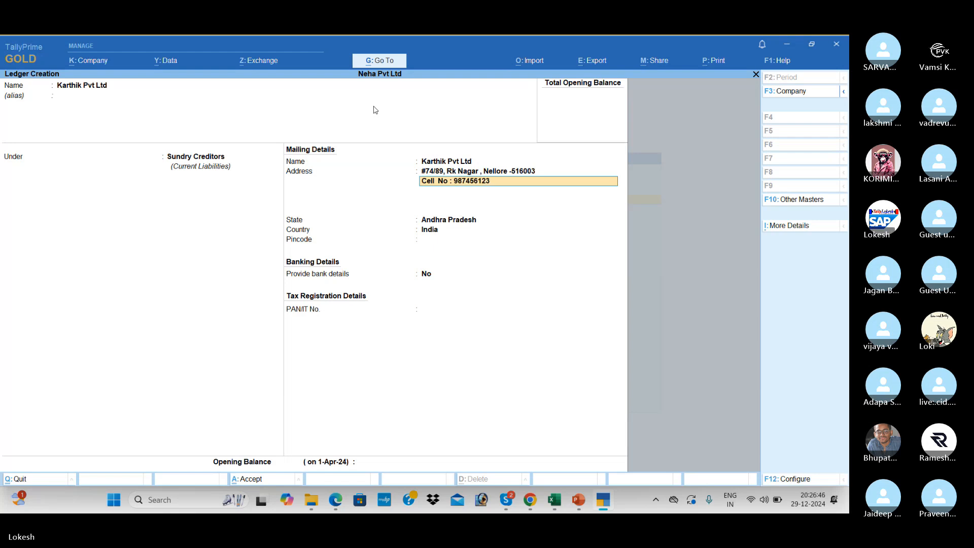
key("Return")
key("Return")
key("Return")
key("Return")
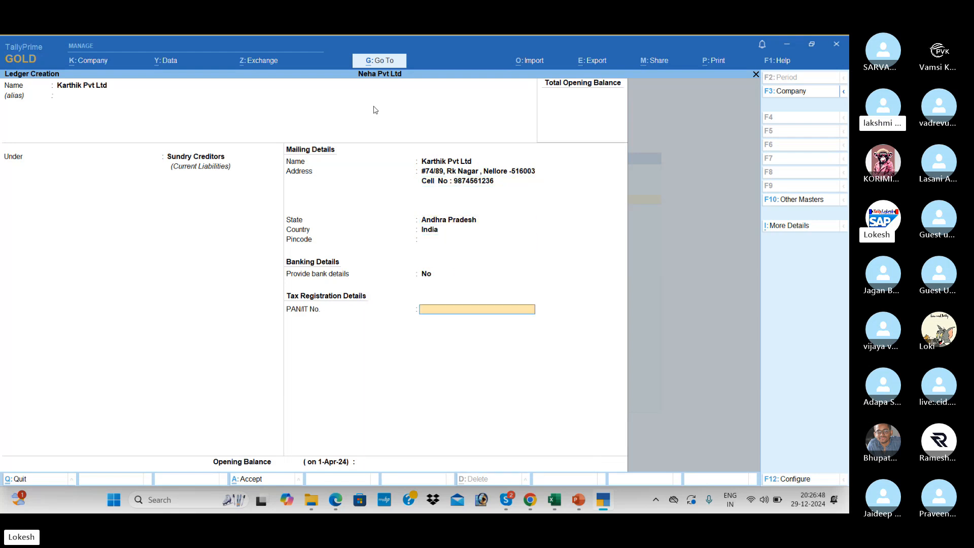
key("Return")
key("Return")
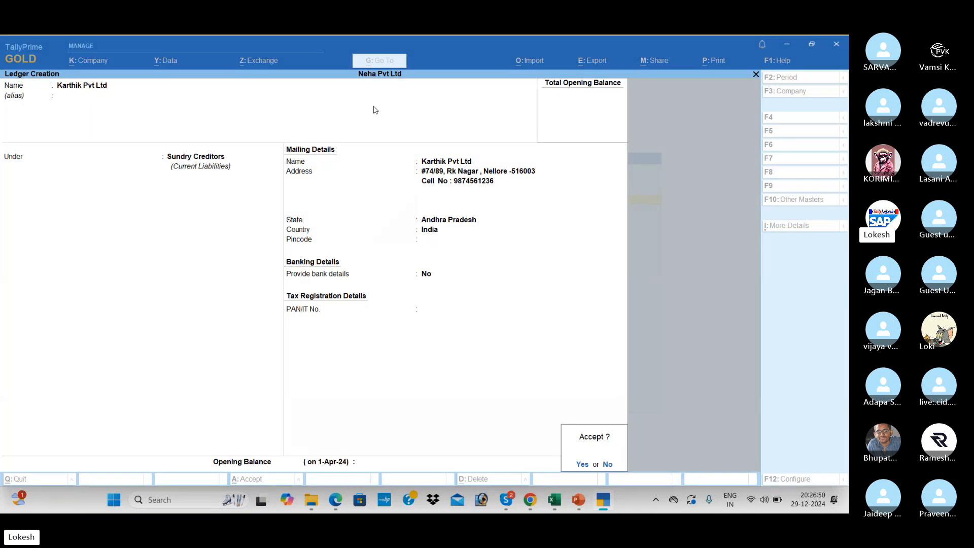
key("Return")
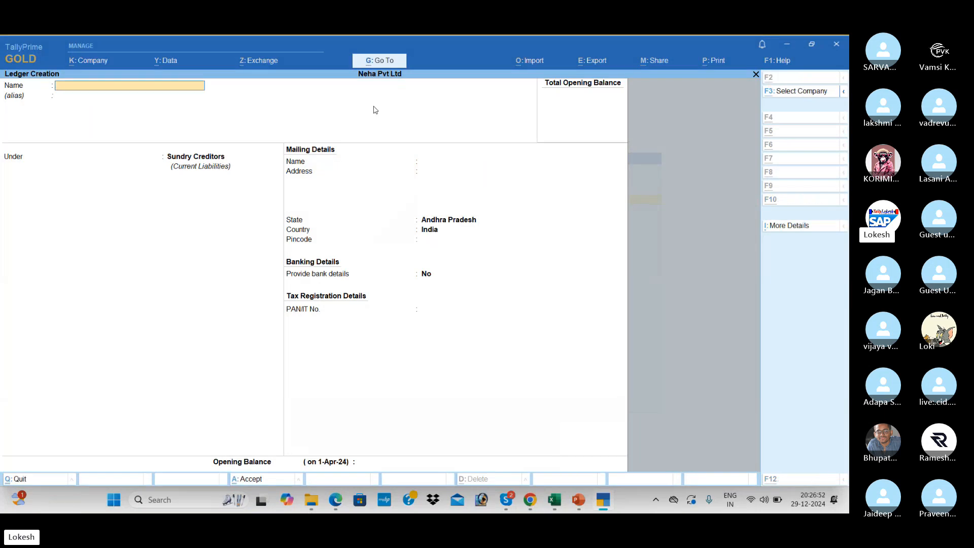
key("alt+Tab")
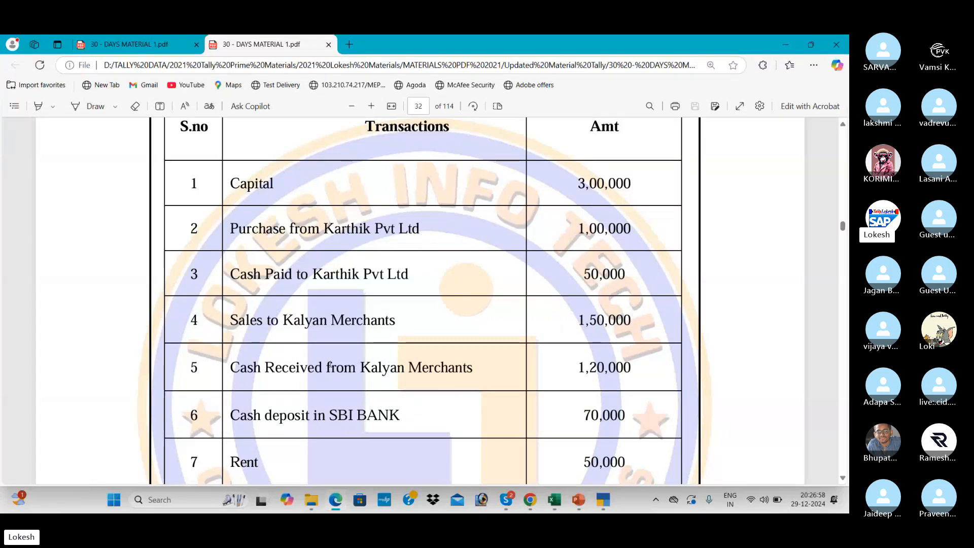
Visit the Skype call, then return to the Problem-1 table on page 32 of the PDF.
key("alt+Tab")
key("alt+Tab")
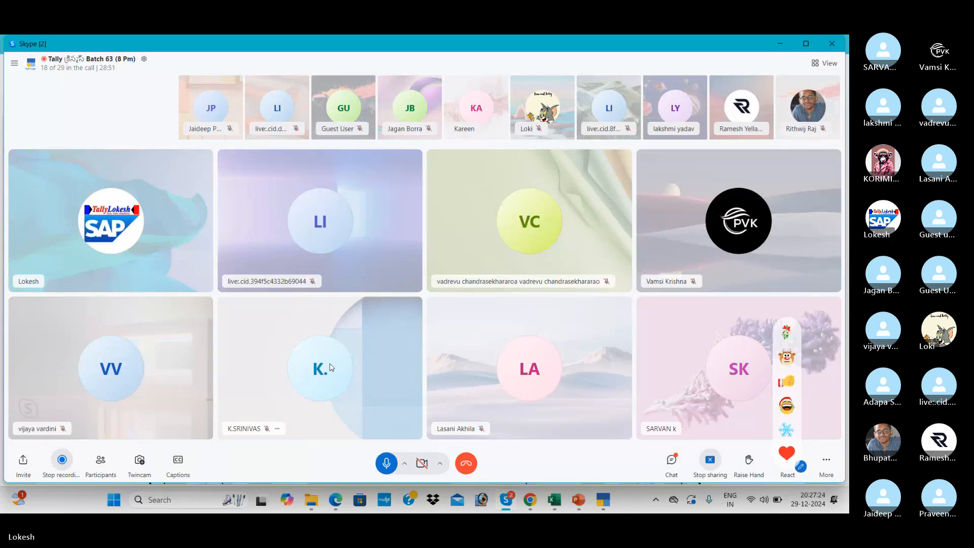
key("alt+Tab")
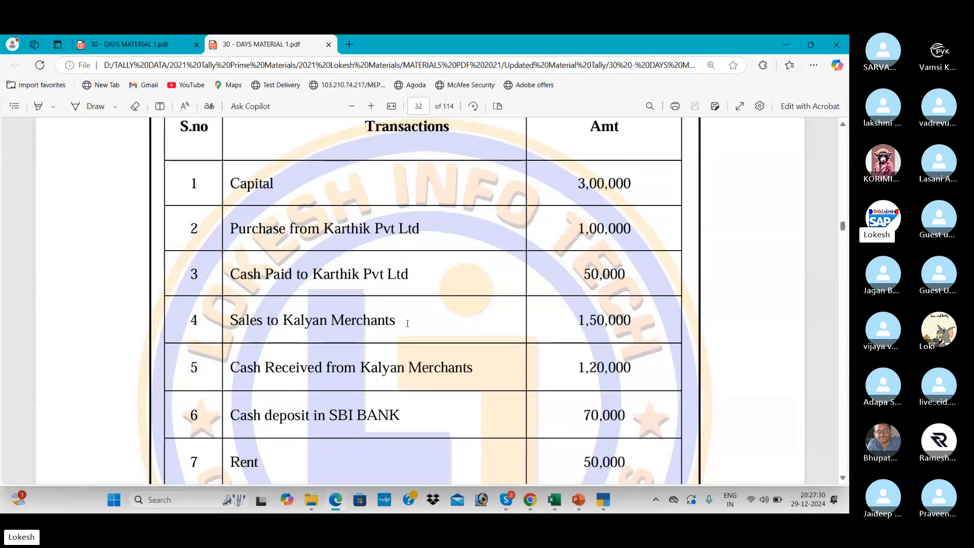
Switch from the Problem-1 PDF back to the Skype call window.
key("alt+Tab")
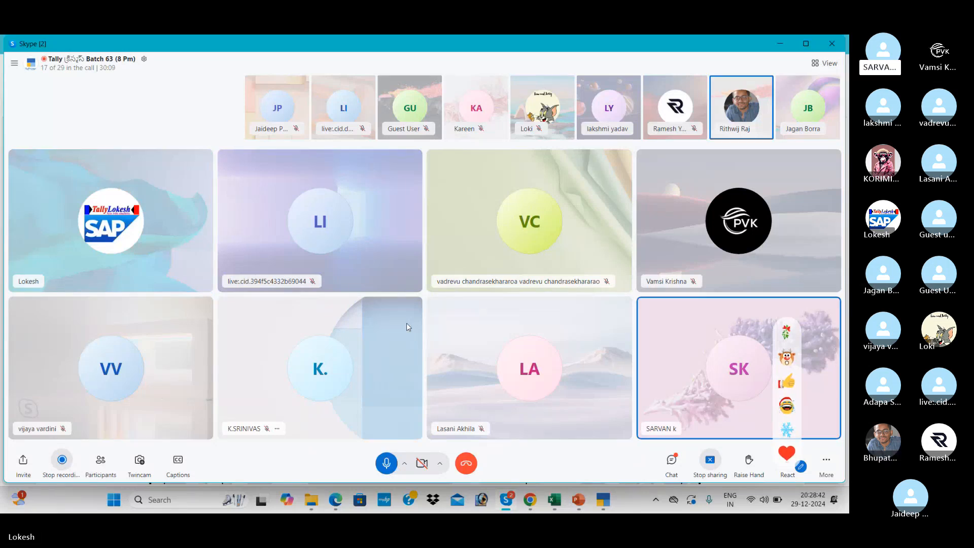
Back in TallyPrime, save a Sales ledger under Sales Accounts and start the next name 'Kalyn'.
key("alt+Tab")
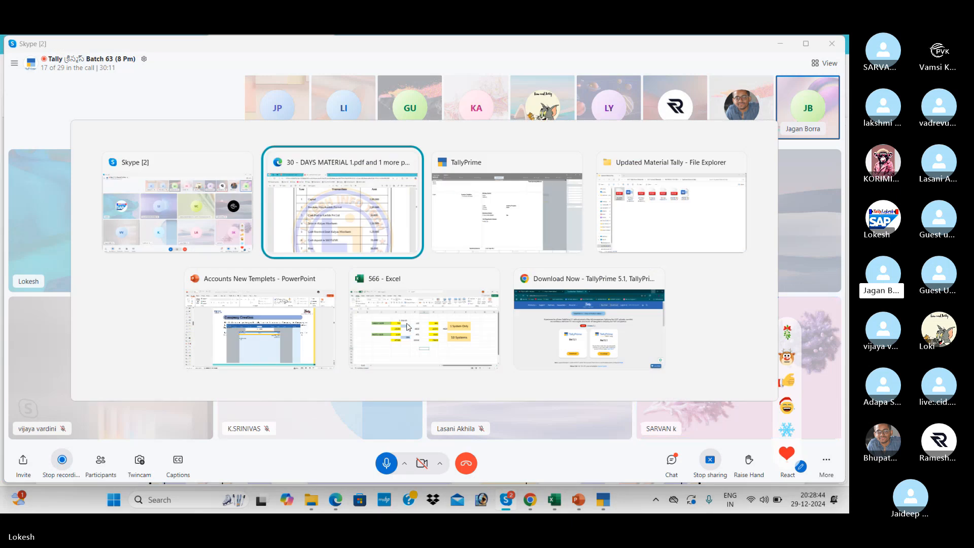
key("alt+Tab")
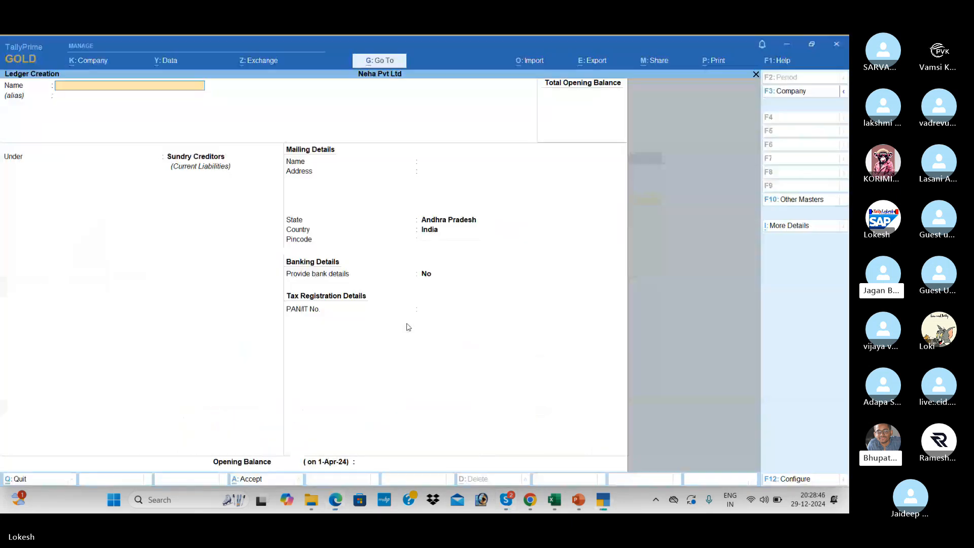
type("Sales")
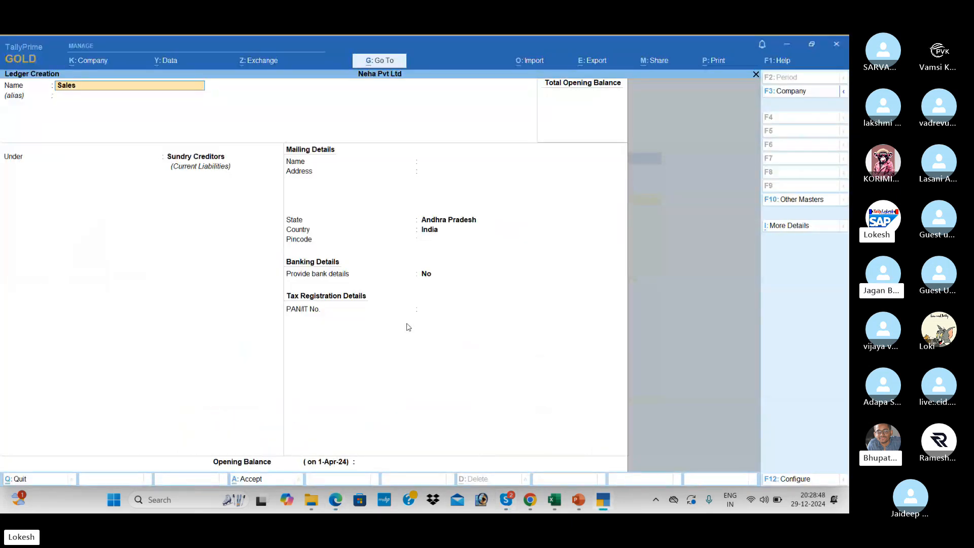
key("Return")
key("Return")
type("Sa")
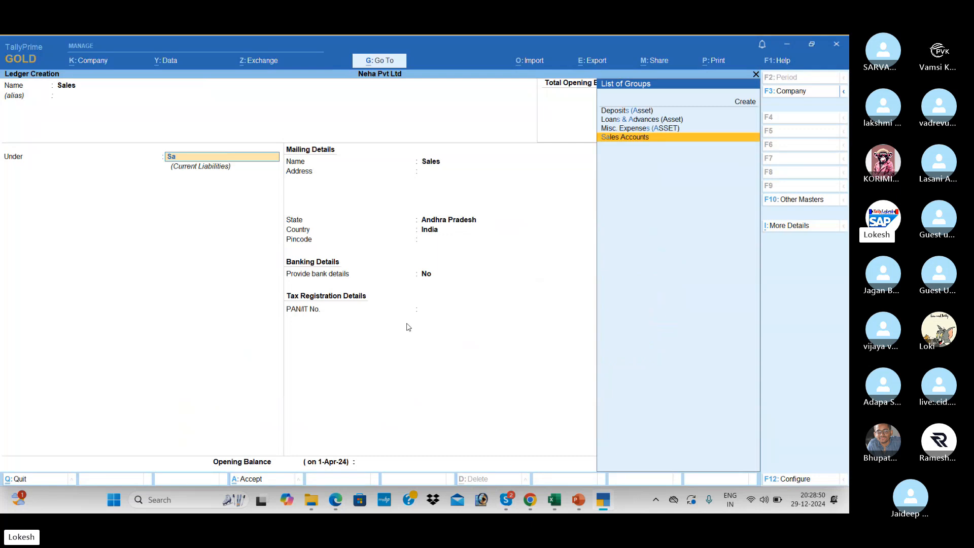
key("Return")
key("Return")
key("Return")
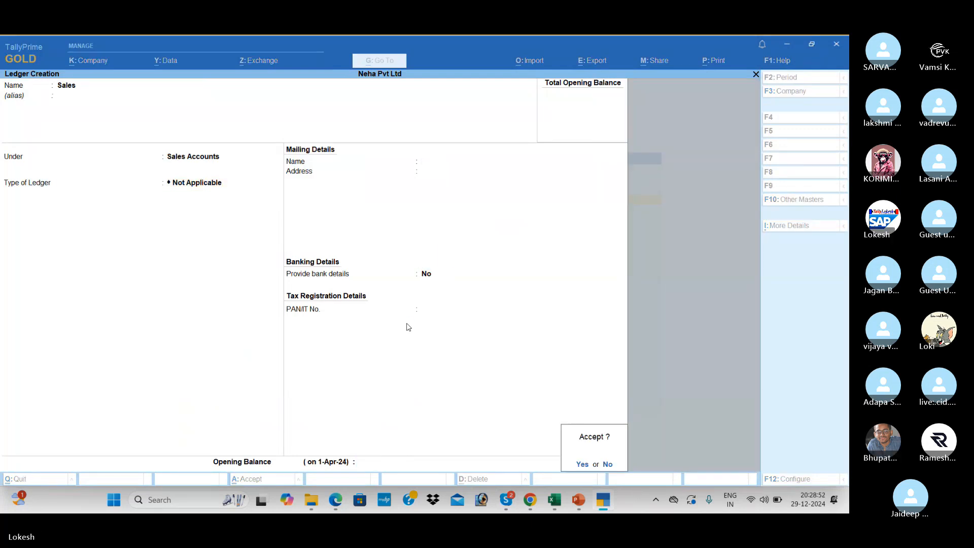
key("Return")
type("Kal")
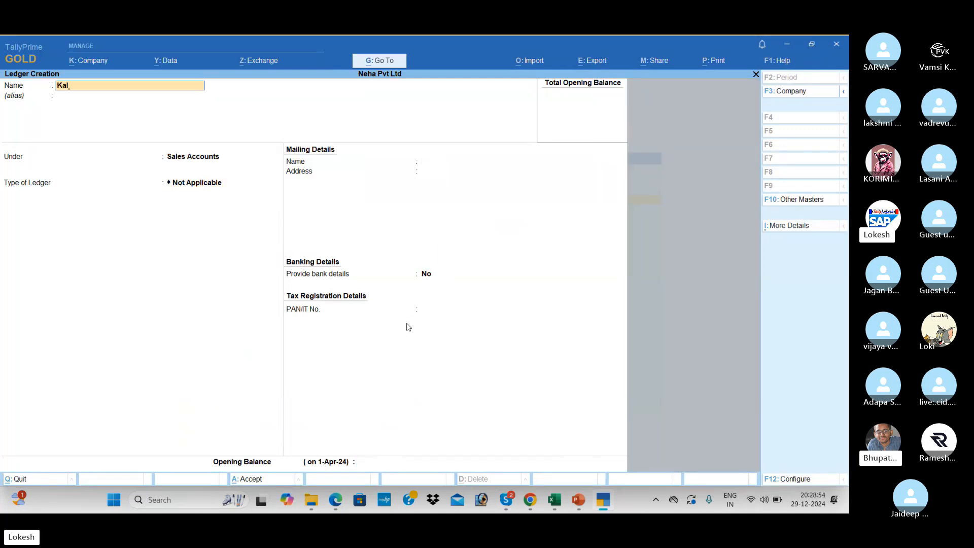
type("yn")
Correct the name to Kalyan Merchants, group it under Sundry Debtors, add its mailing address, and save.
key("BackSpace")
type("an Merchants")
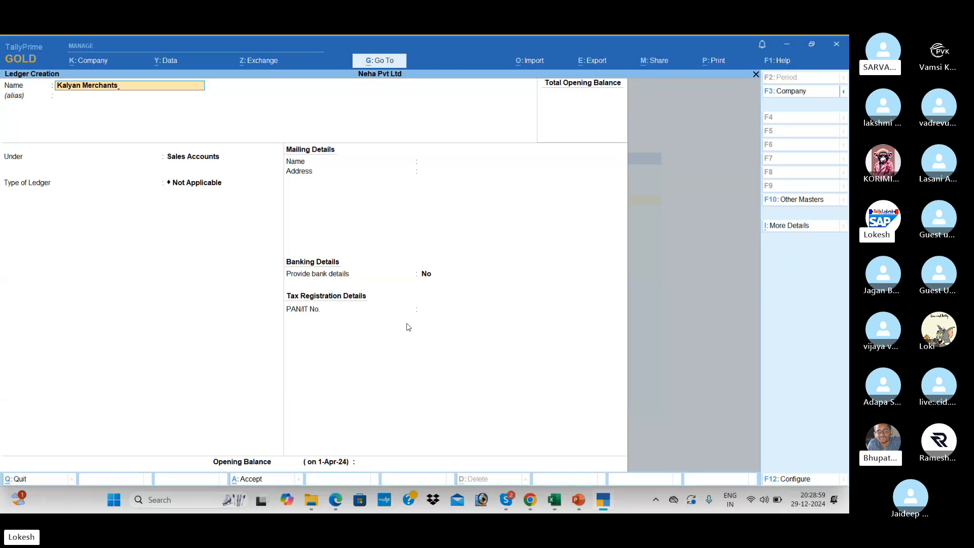
key("Return")
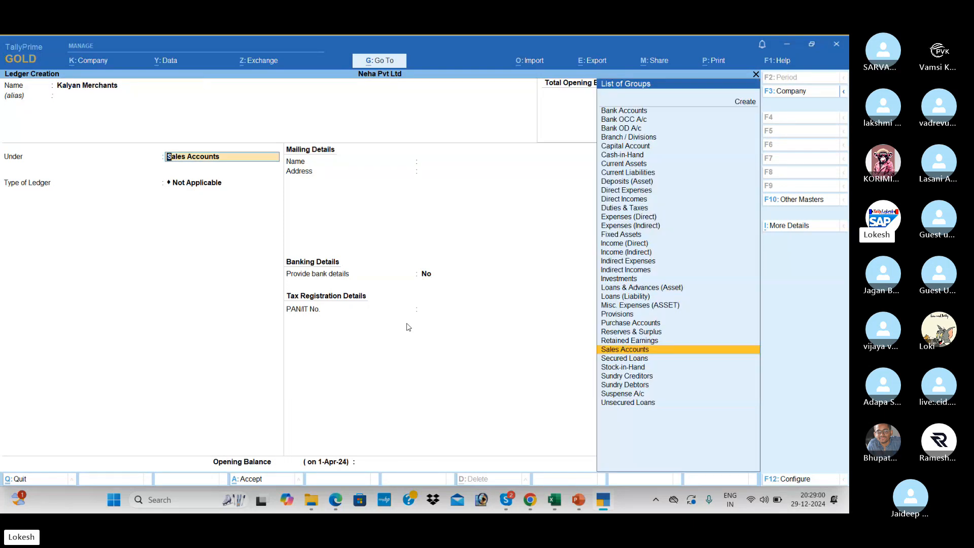
type("Sun")
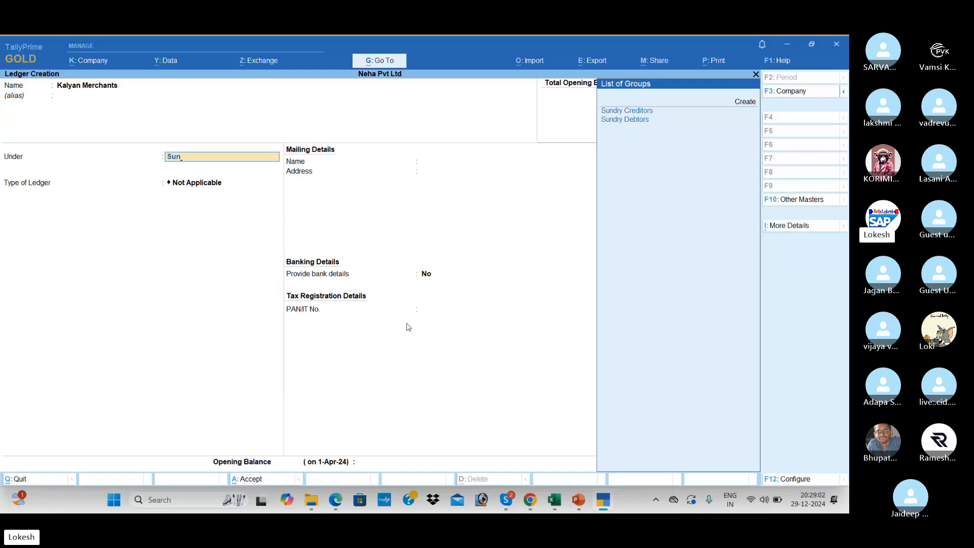
key("Down")
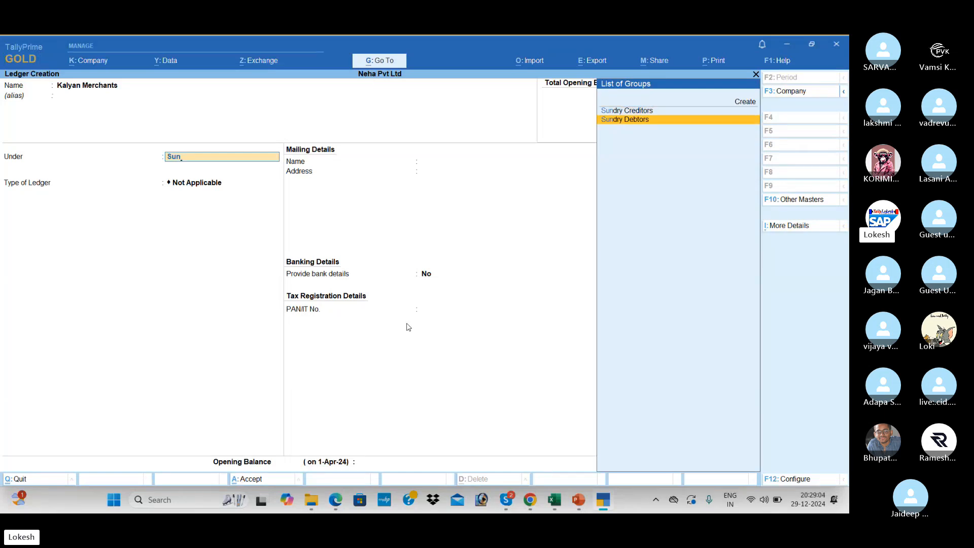
key("Return")
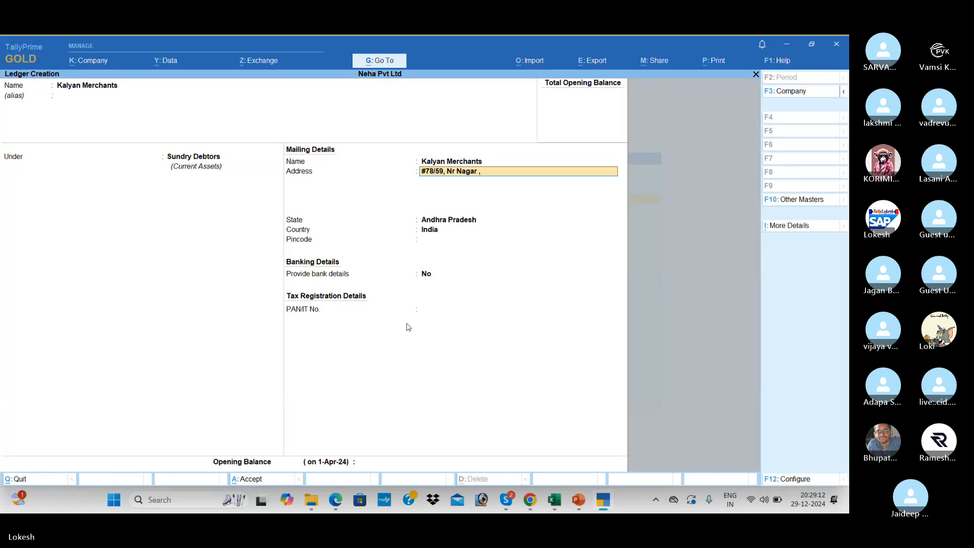
type("Vizag - 51600")
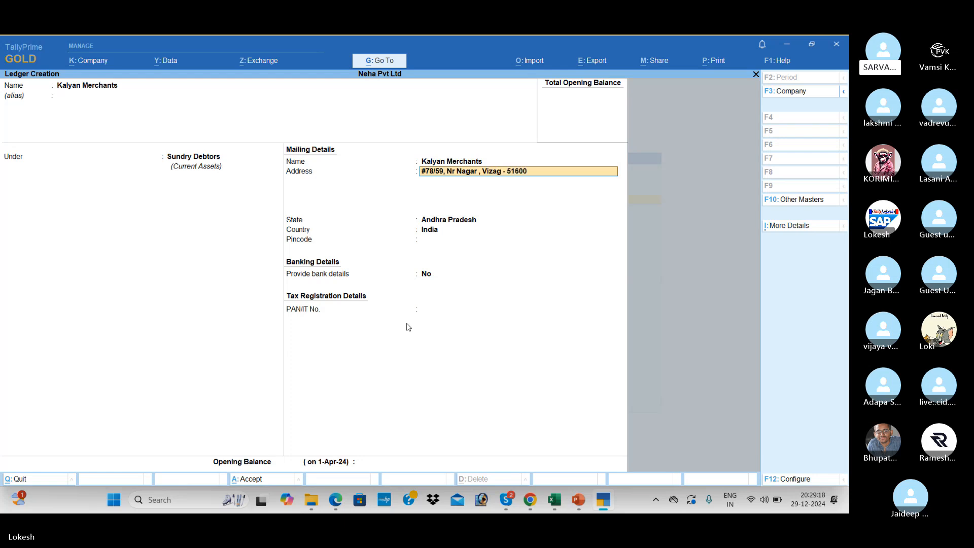
type("3")
key("Return")
key("Return")
key("Return")
key("Return")
key("Return")
key("Return")
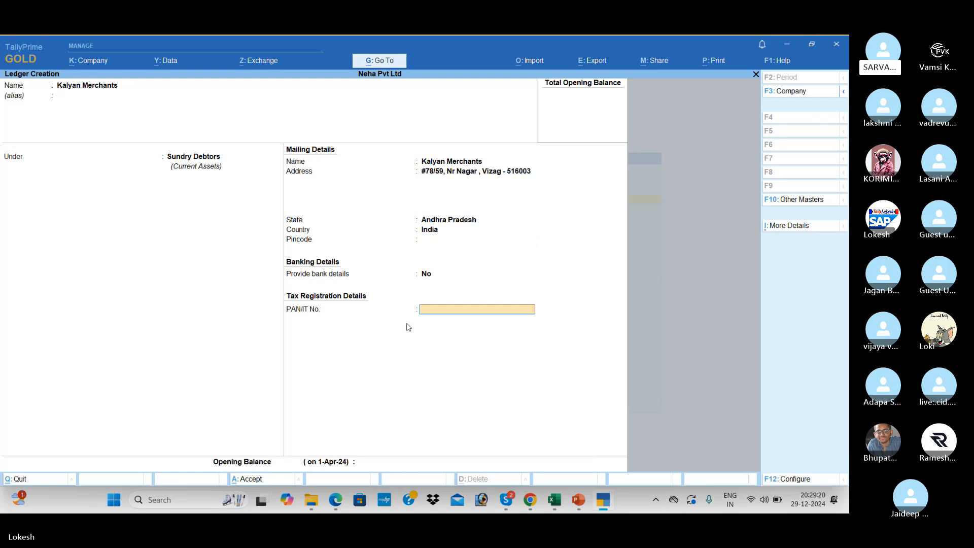
key("Return")
key("Return")
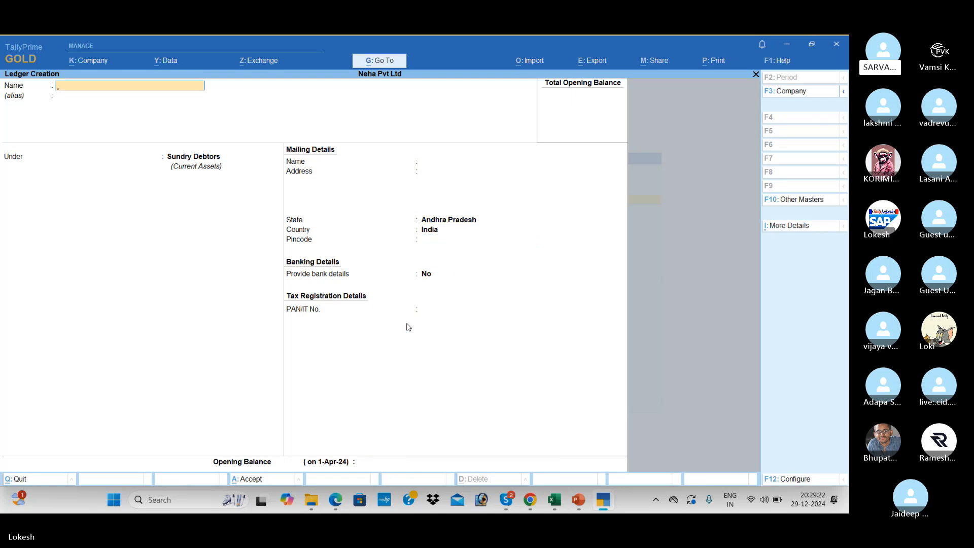
Switch between Skype, the PDF and TallyPrime, scrolling down the PDF's transactions table.
key("alt+Tab")
key("Tab")
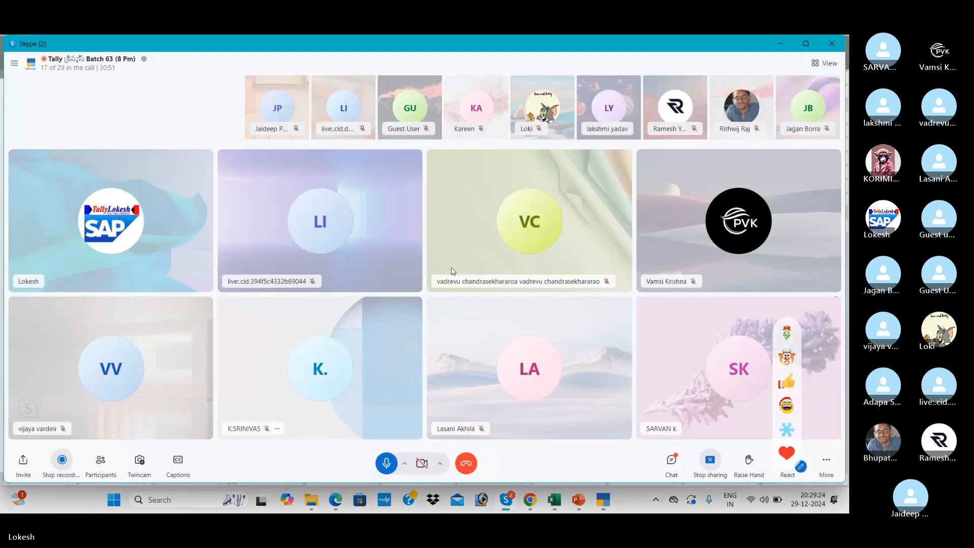
key("alt+Tab")
key("Tab")
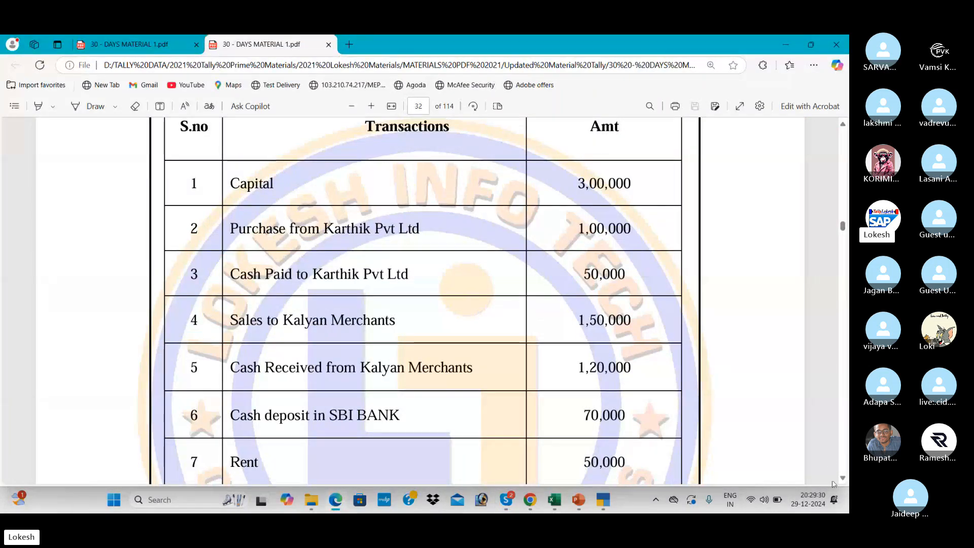
scroll(613, 374, "down", 3)
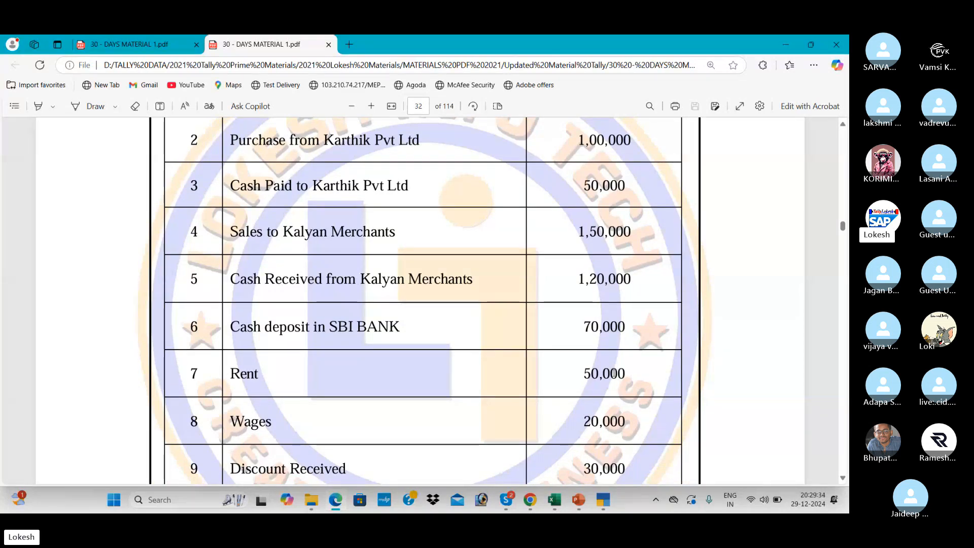
key("alt+Tab")
key("Tab")
key("alt+Tab")
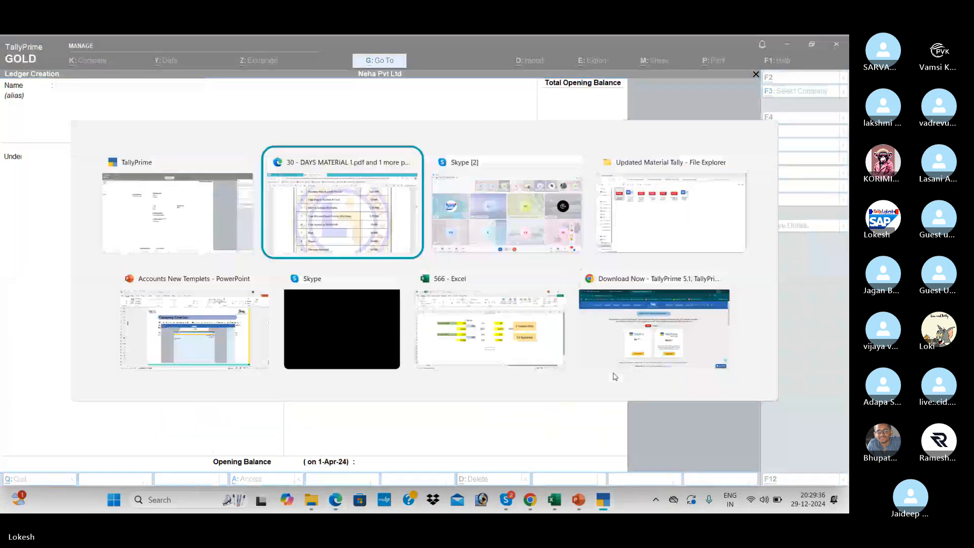
key("Tab")
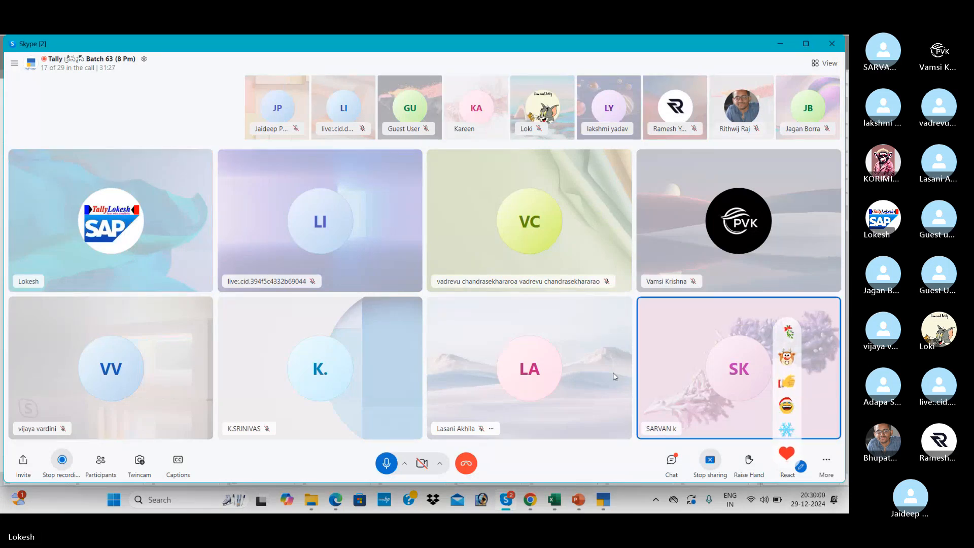
Bring the transactions table through row 10, Transportation Charges Received, into view, then return to Skype.
key("alt+Tab")
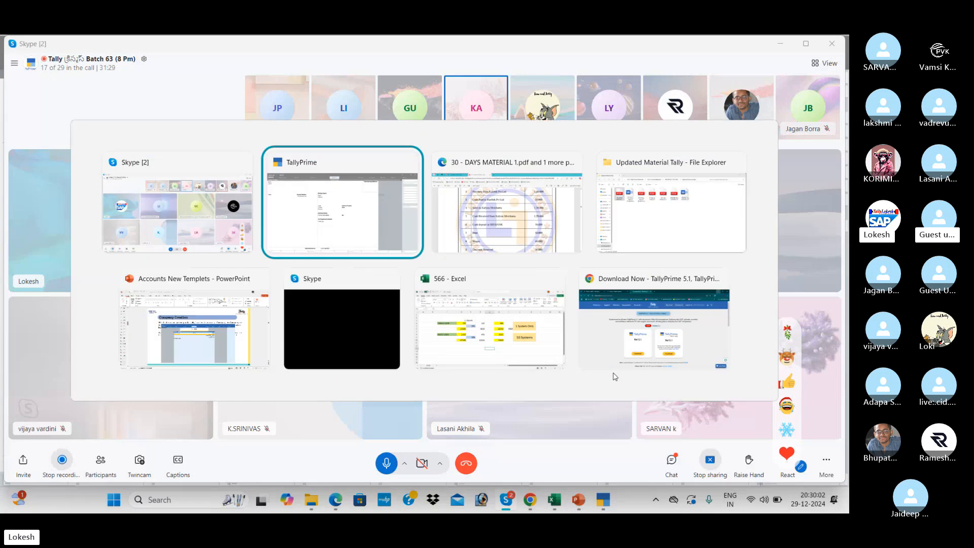
key("alt+Tab")
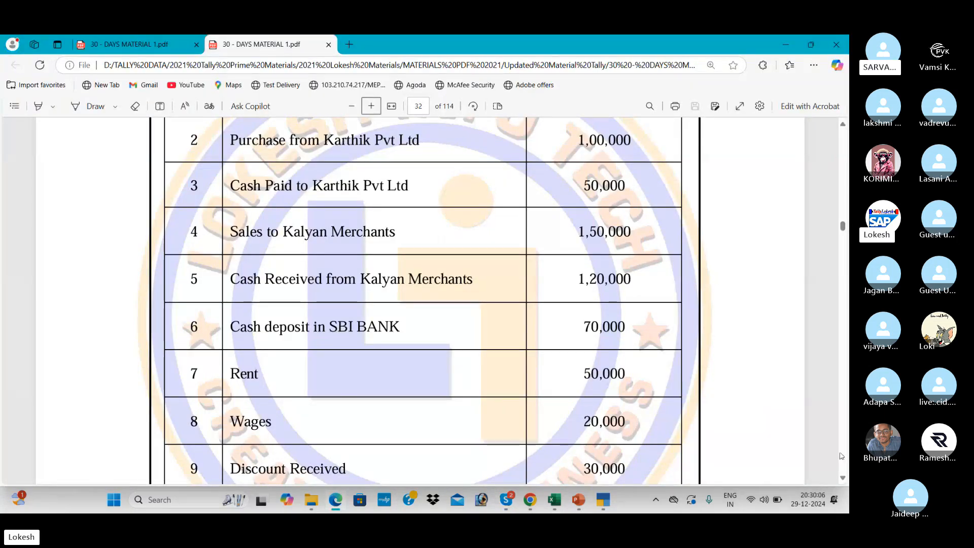
left_click(843, 478)
left_click(844, 479)
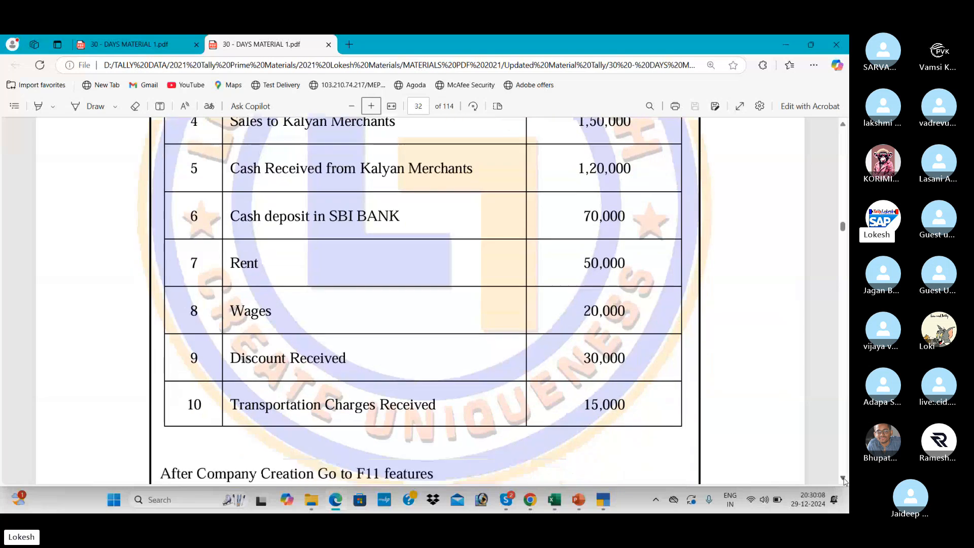
key("alt+Tab")
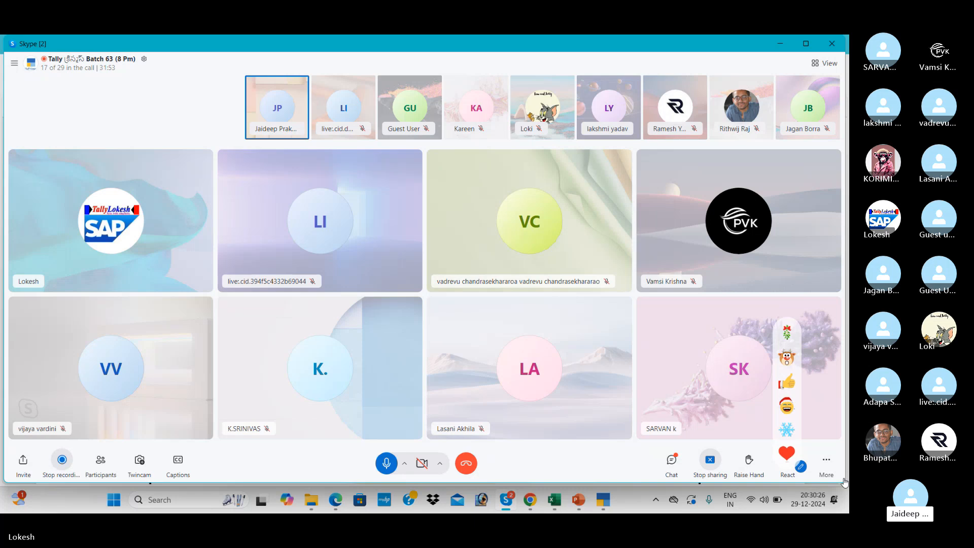
Name the ledger Sbi Bank, place it under Bank Accounts and enter its account number.
key("alt+Tab")
key("alt+Tab")
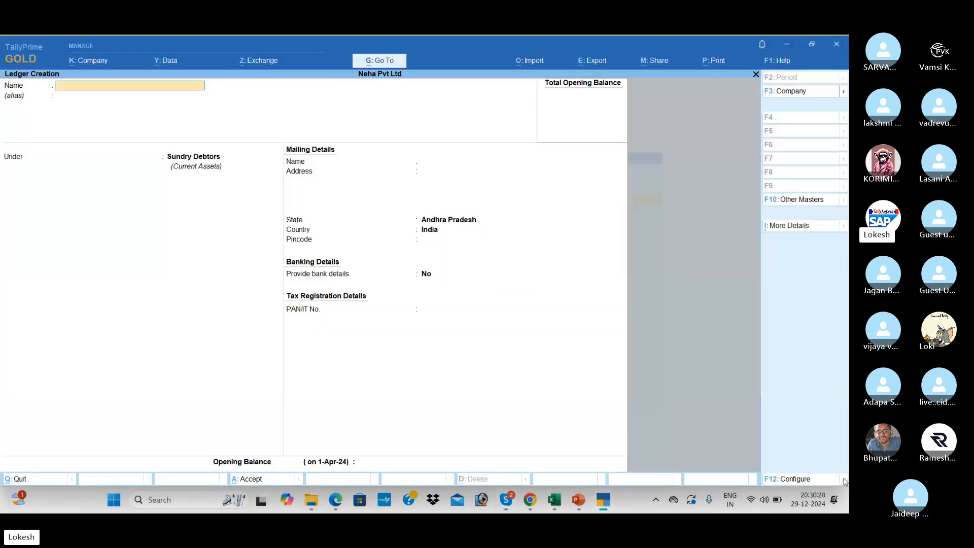
type("Sbi Bank")
key("Return")
key("Return")
type("B")
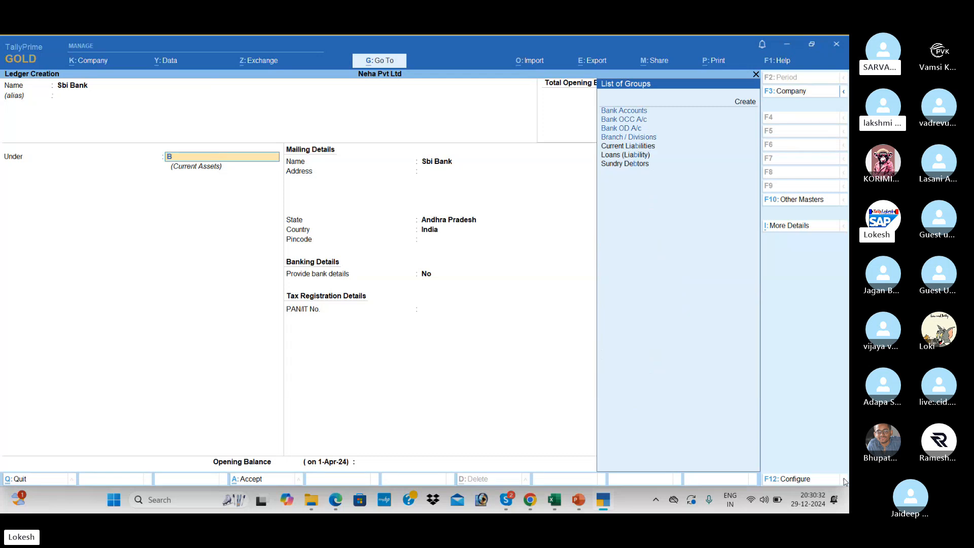
type("a")
key("Return")
key("Return")
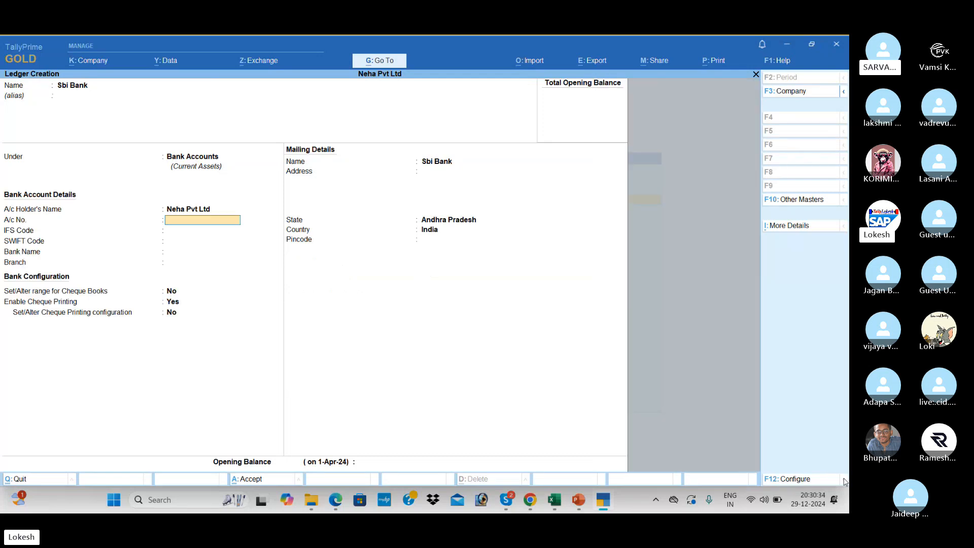
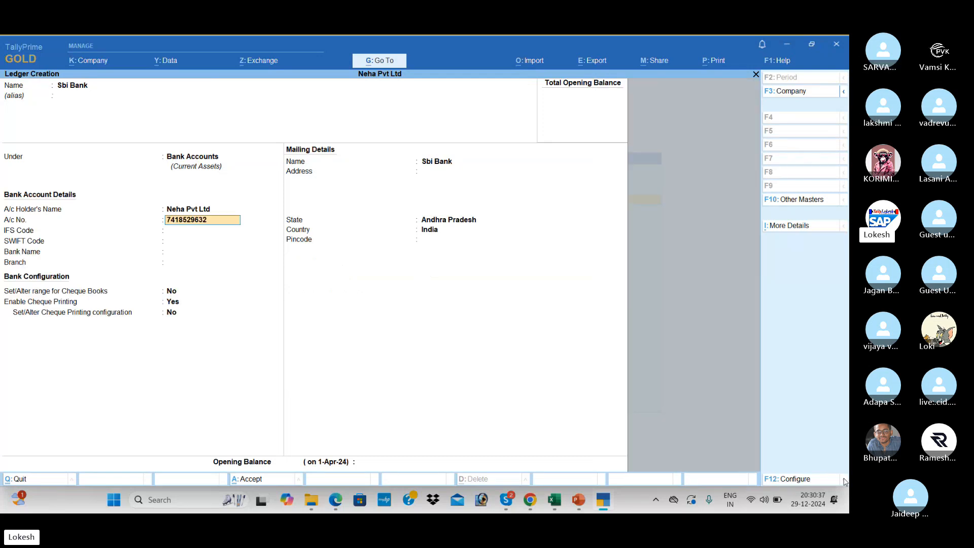
key("Return")
Enter the IFS code, pass the SWIFT and bank details, and save with state Andhra Pradesh.
type("SBI784521")
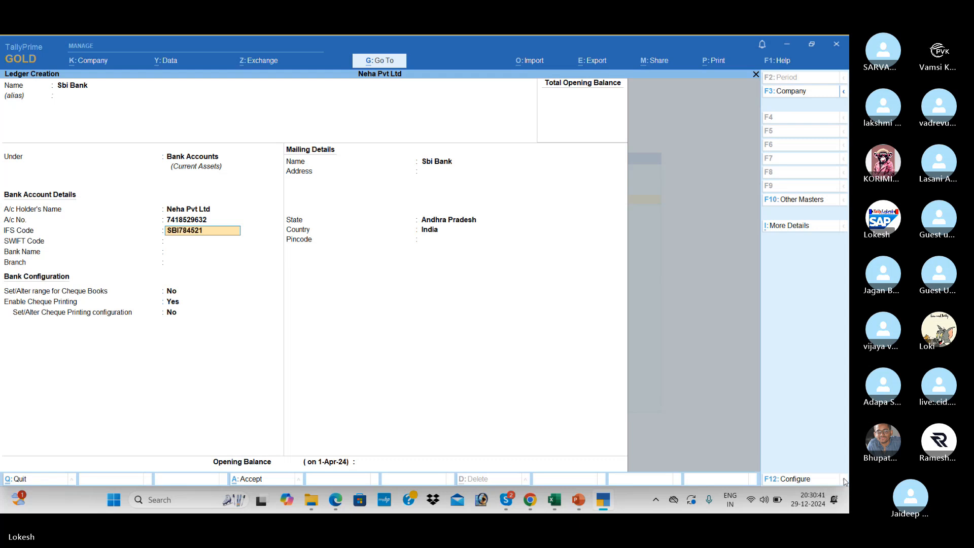
key("Return")
key("Return")
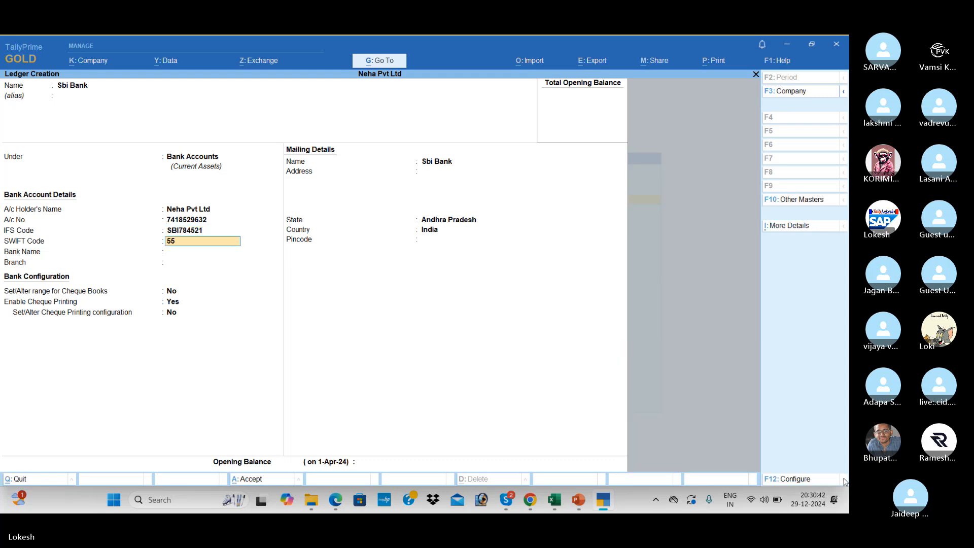
key("Return")
key("Return")
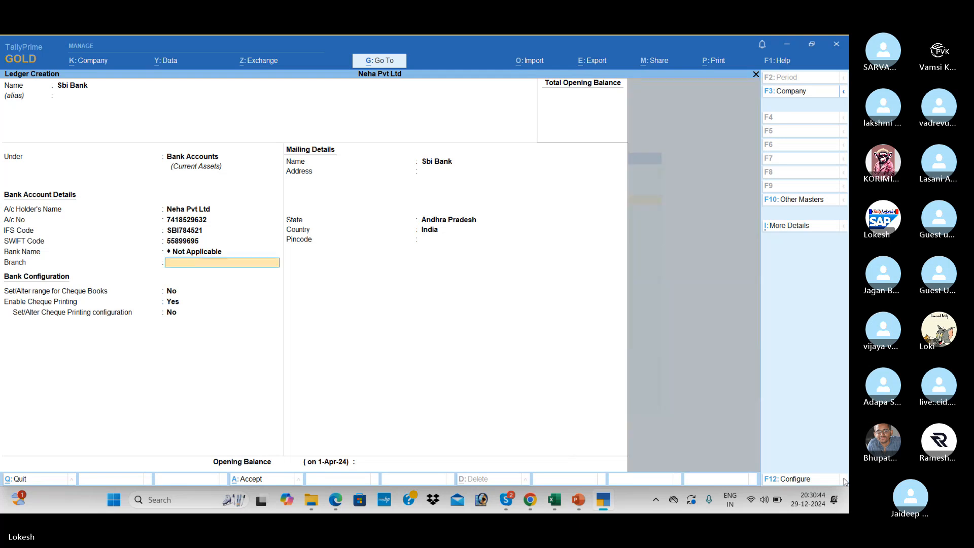
key("Return")
key("Return")
key("Return")
key("Return")
key("Return")
key("Return")
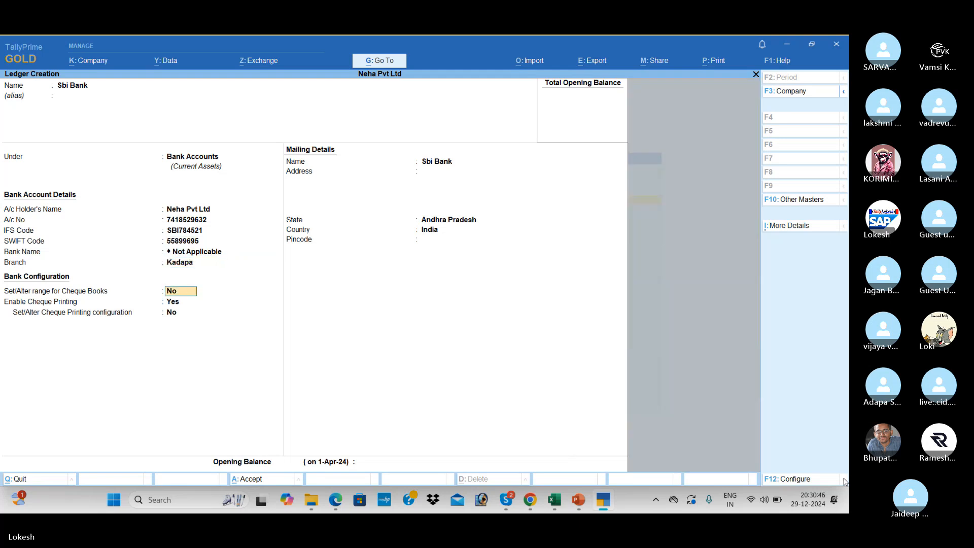
key("Return")
key("Return")
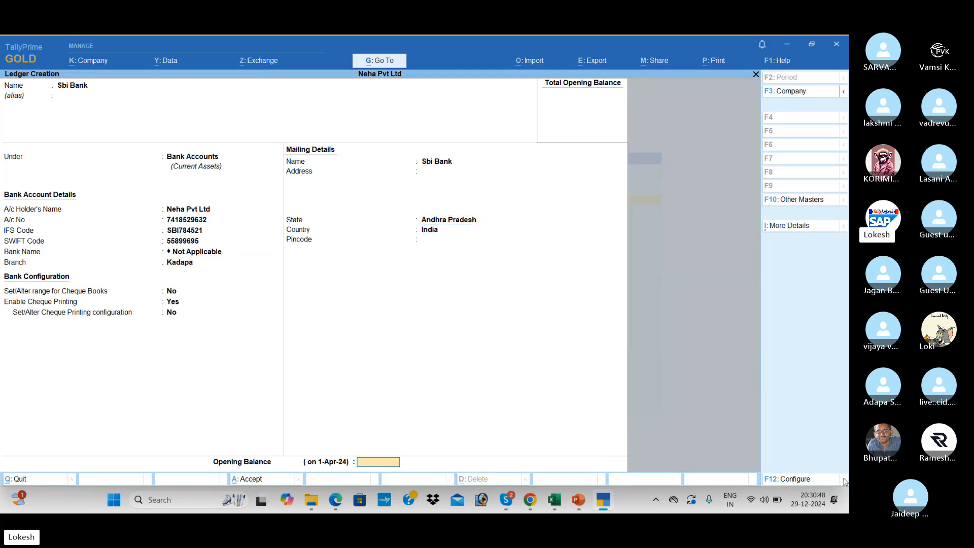
key("Return")
key("Return")
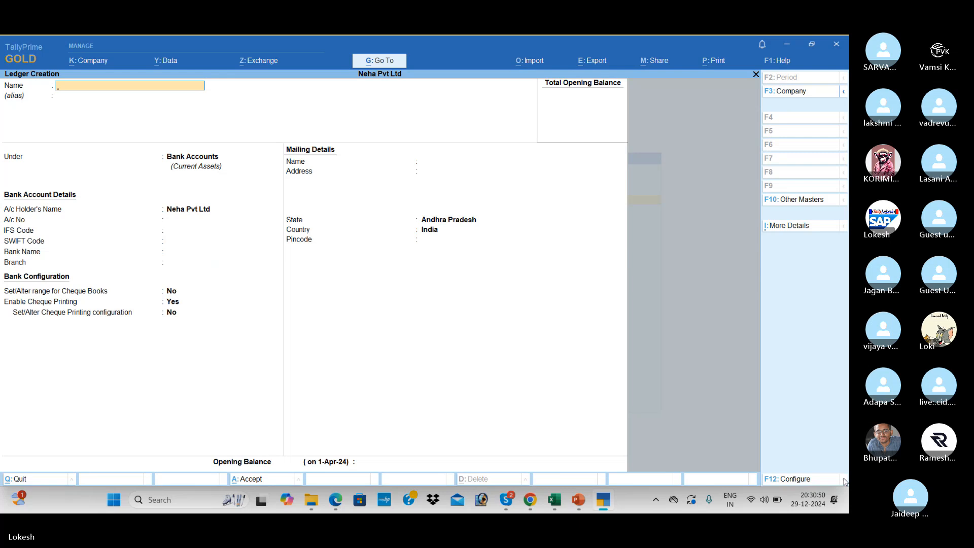
key("alt")
key("alt+Tab")
key("alt+Tab")
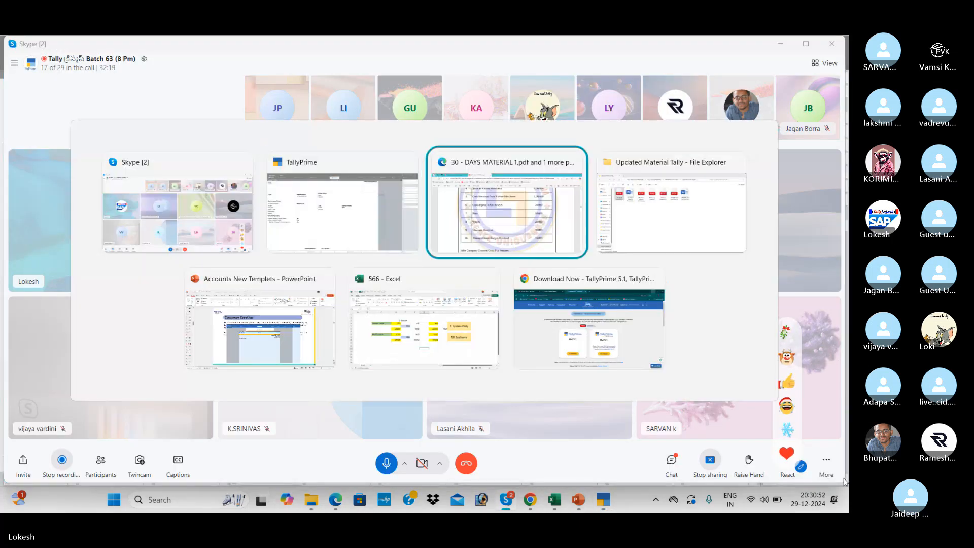
Watch the Skype meeting for a while before returning to TallyPrime's ledger creation screen.
key("alt+Tab")
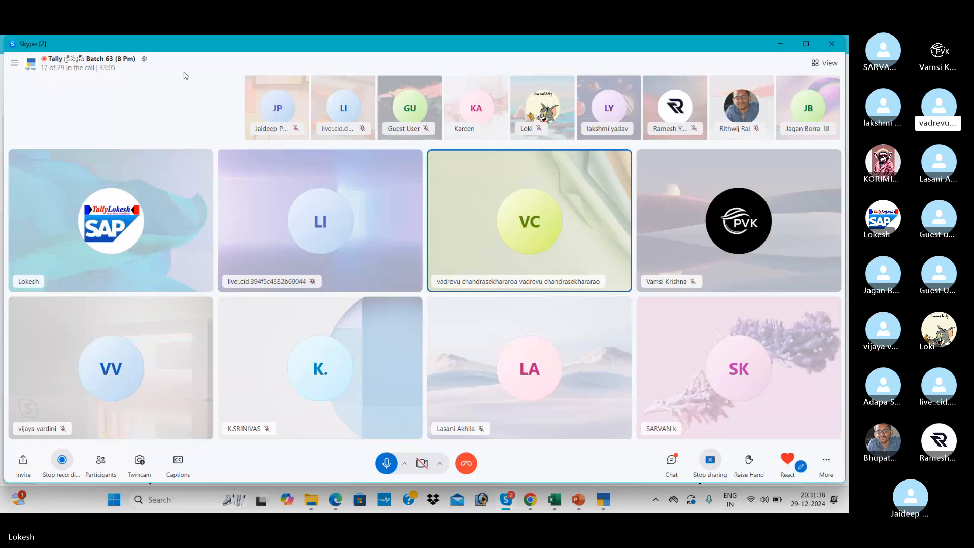
key("alt+Tab")
key("alt+Tab")
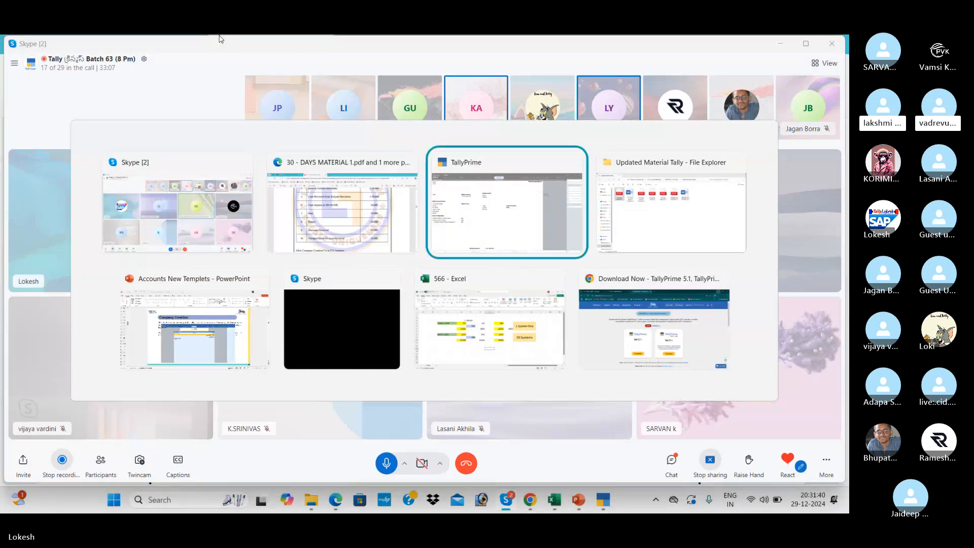
Save a Rent ledger under Indirect Expenses.
type("Rent")
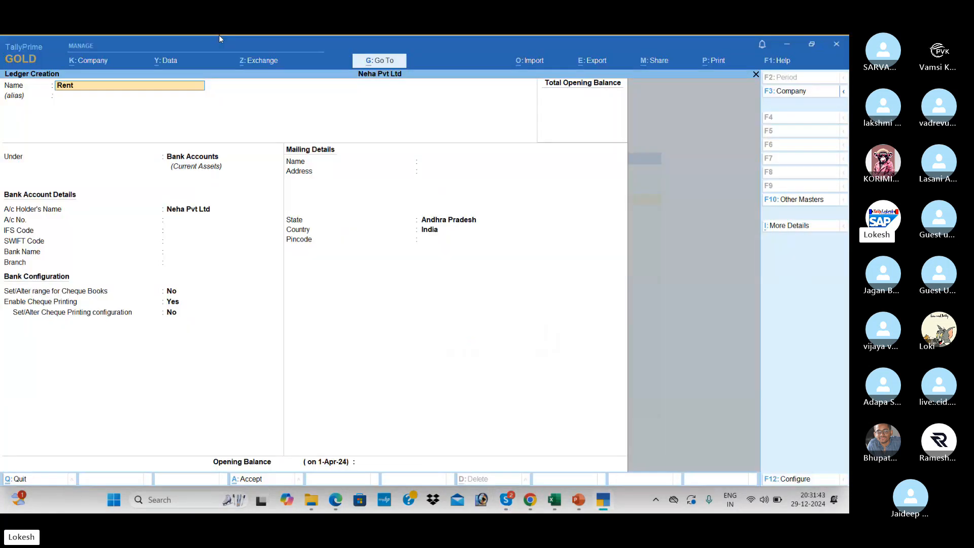
key("Return")
key("Return")
type("Ind")
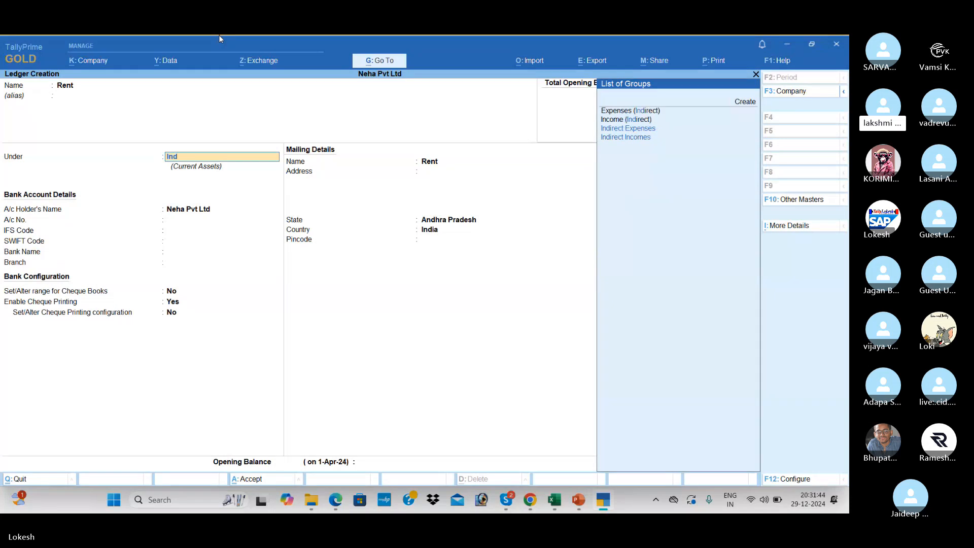
key("Return")
key("Return")
key("Return")
key("Return")
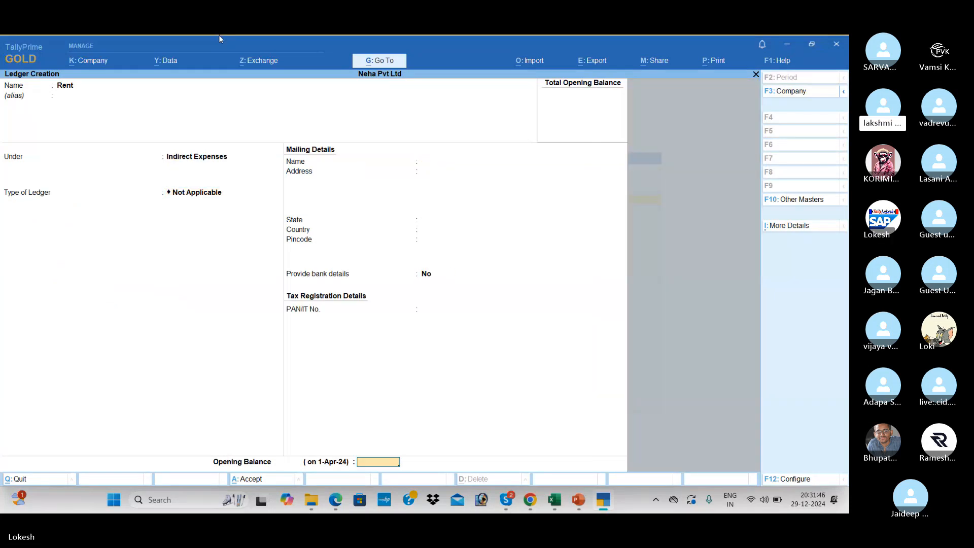
key("Return")
After checking the PDF, create a Wages ledger under Direct Expenses.
key("alt+Tab")
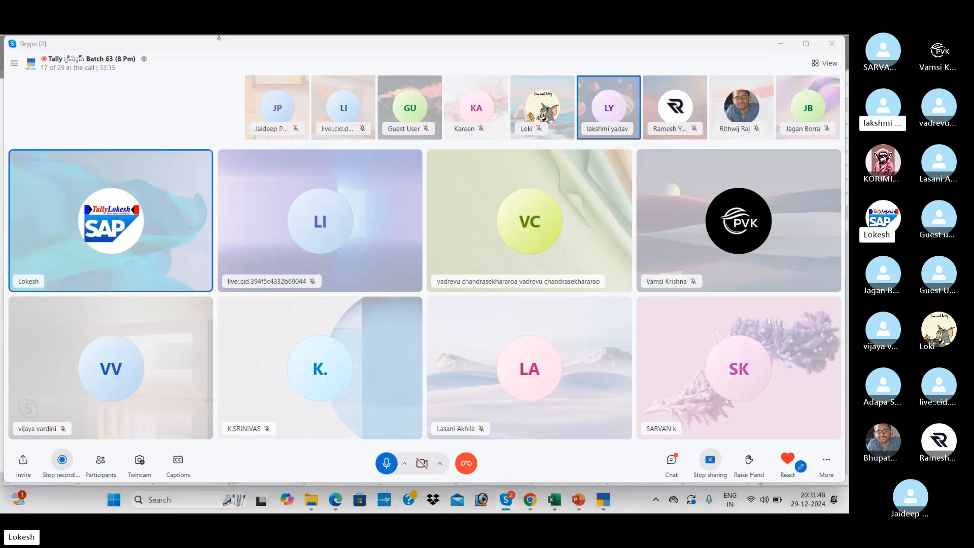
key("alt+Tab")
key("alt+Tab")
key("alt+Tab")
key("alt+Tab")
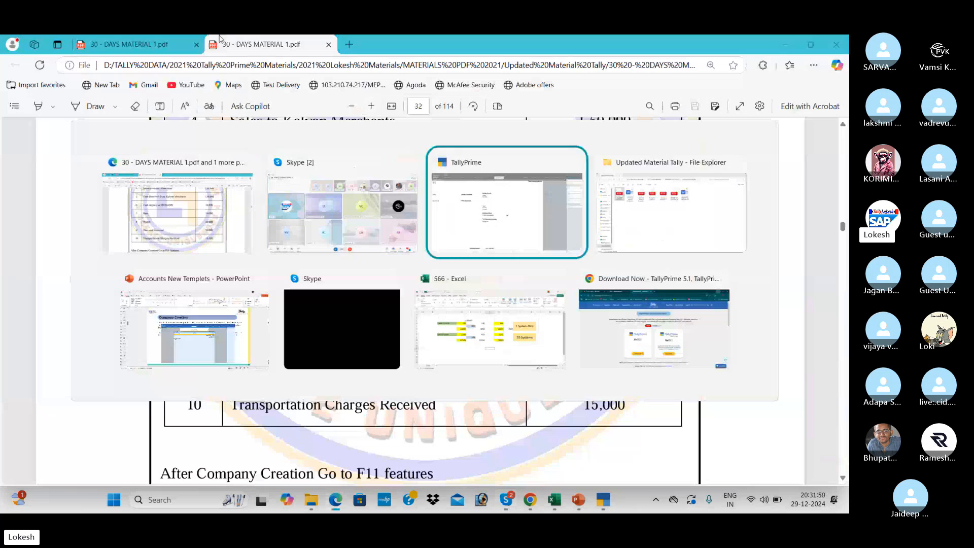
type("W")
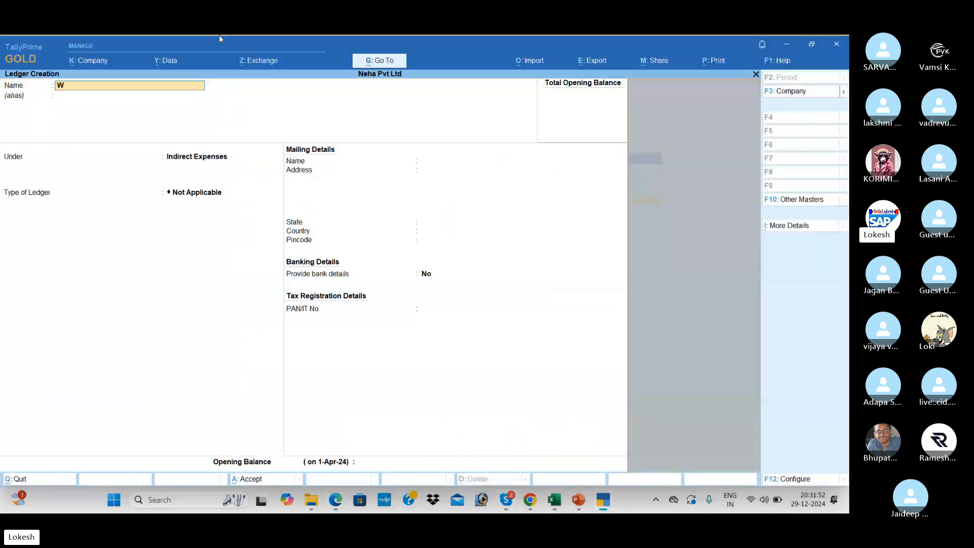
type("ages")
key("Return")
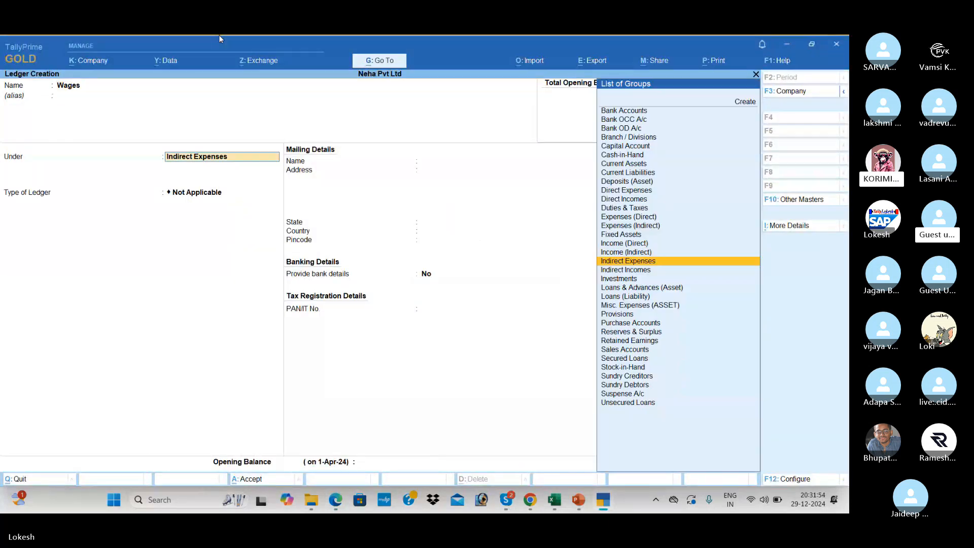
type("dir")
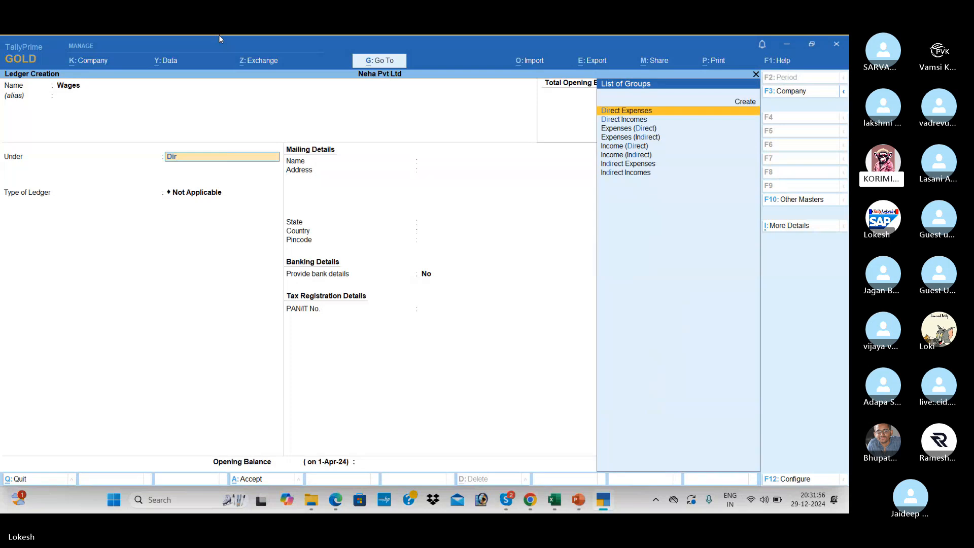
key("Return")
key("Return")
key("Return")
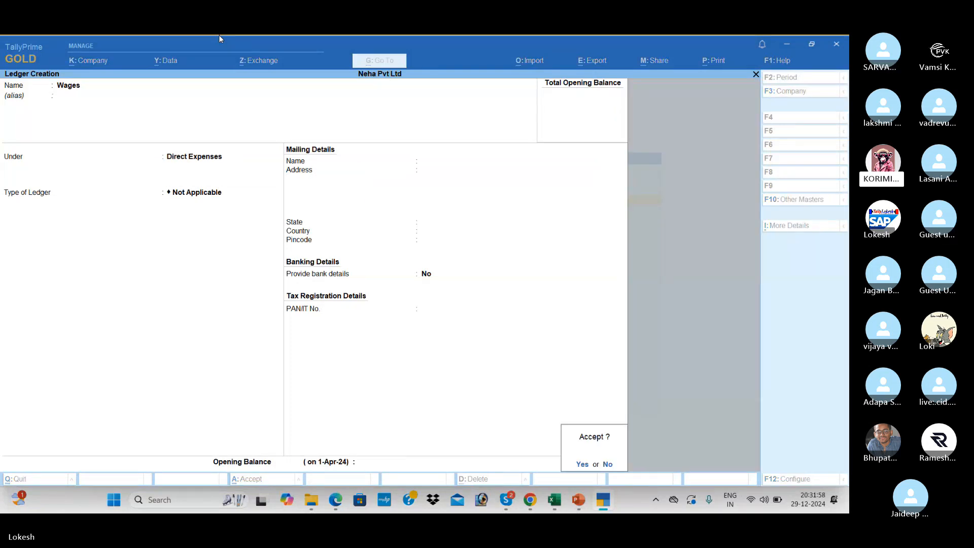
key("Return")
Save a Discount Received ledger under Indirect Incomes.
key("alt+Tab")
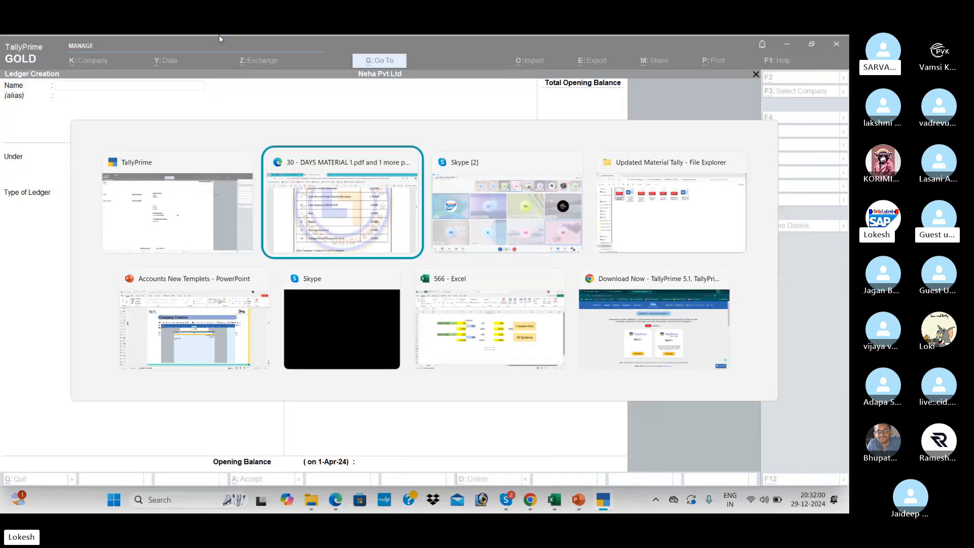
key("alt+Tab")
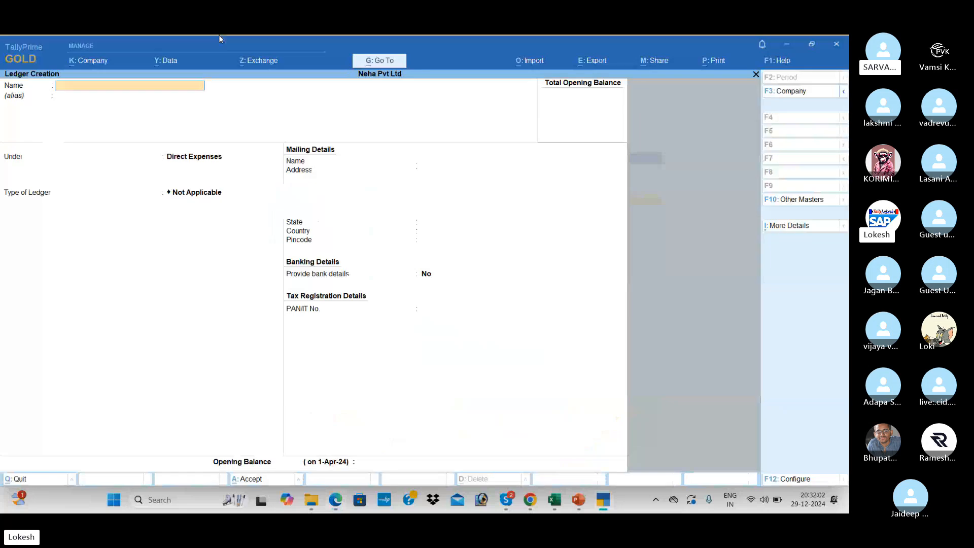
type("Discount Reci")
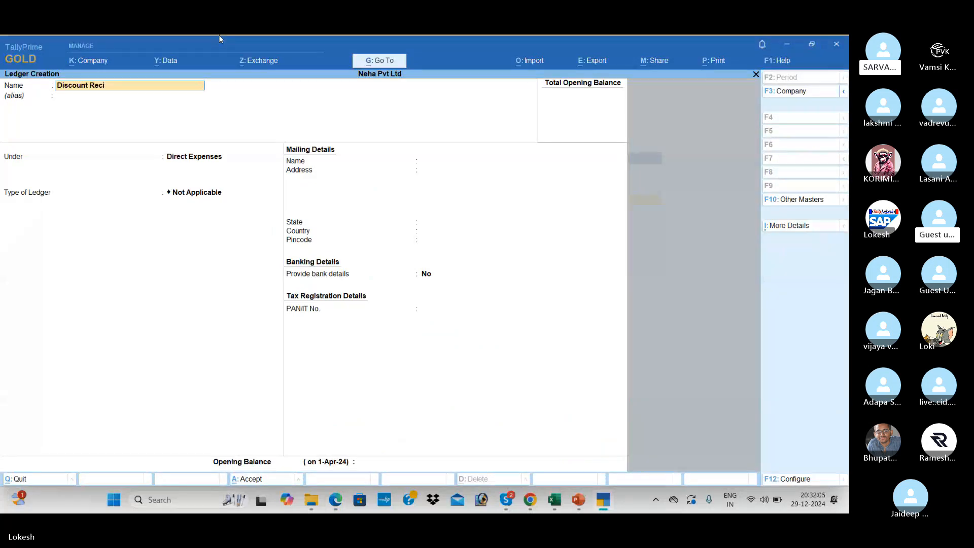
key("BackSpace")
type("eive")
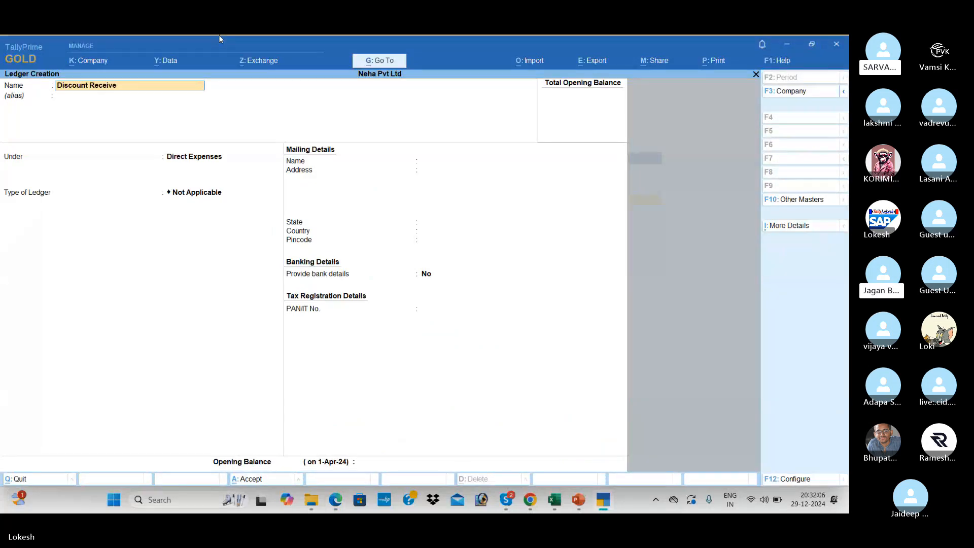
type("d")
key("Return")
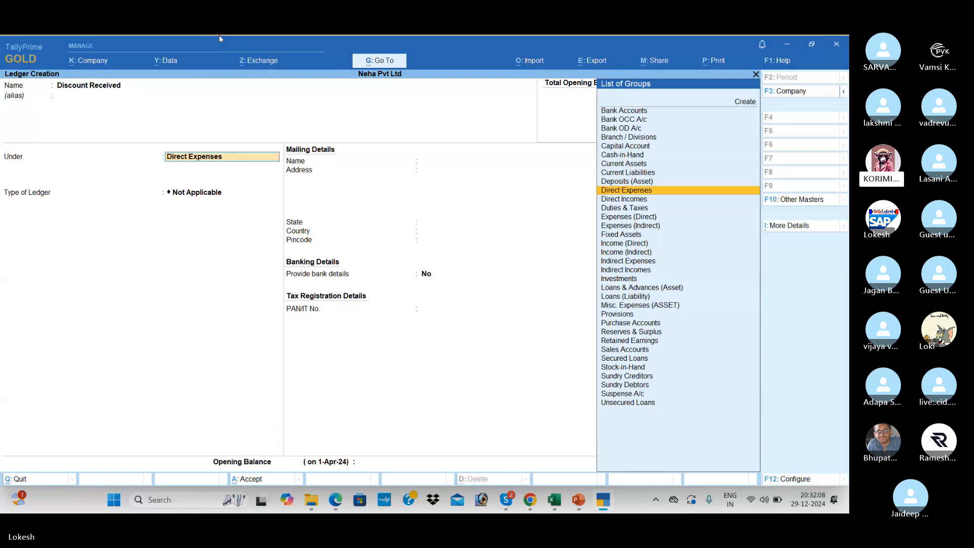
type("Ind")
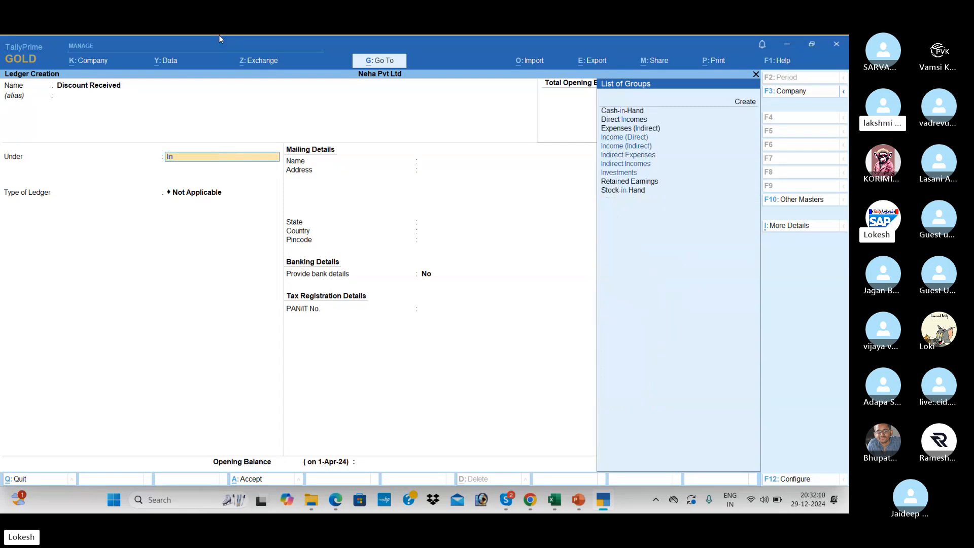
key("Down")
key("Down")
key("Down")
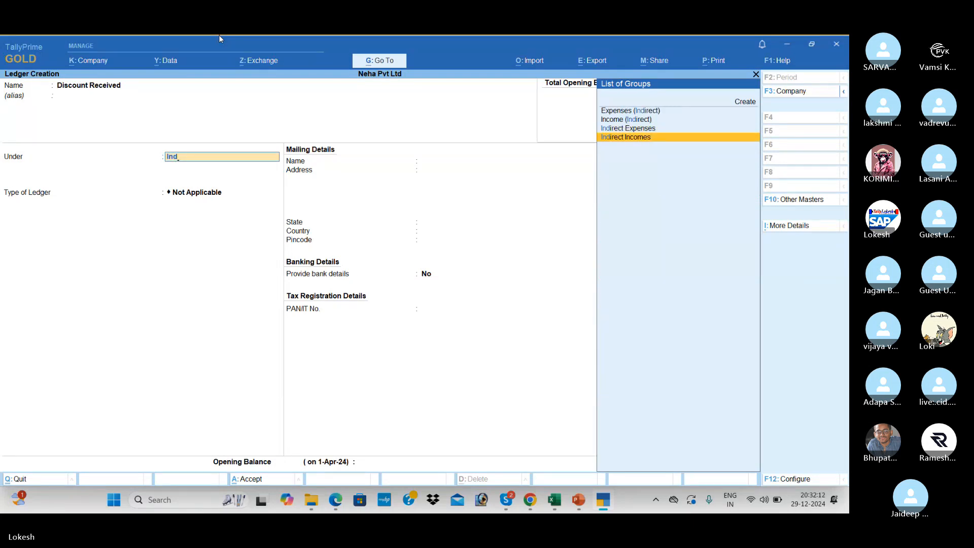
key("Return")
key("Return")
key("Return")
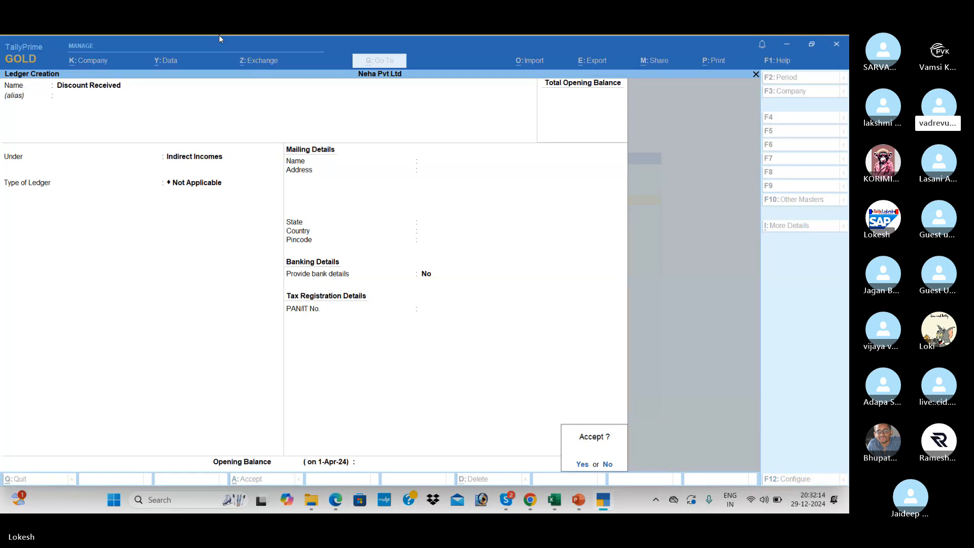
key("Return")
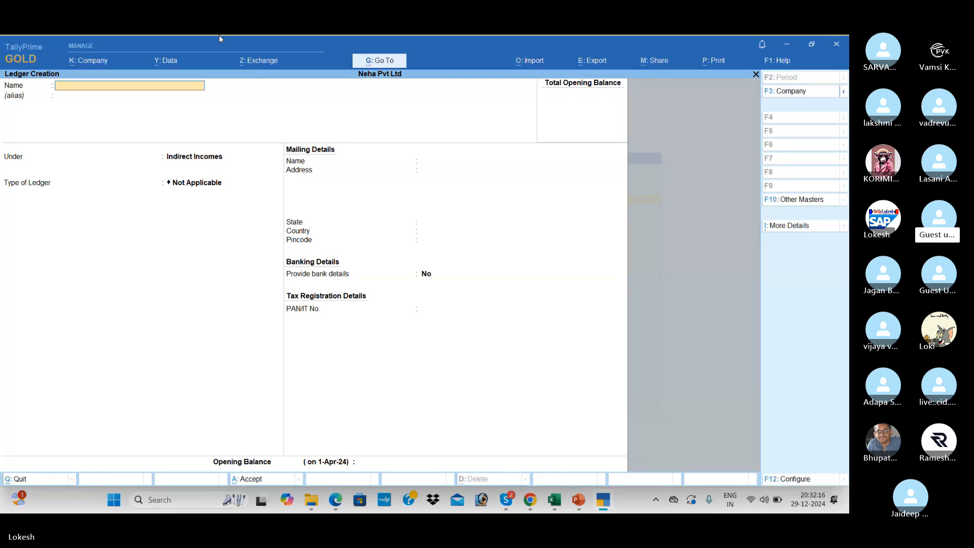
After checking the PDF, enter a Transportation Charges Received ledger under Direct Incomes.
key("alt+Tab")
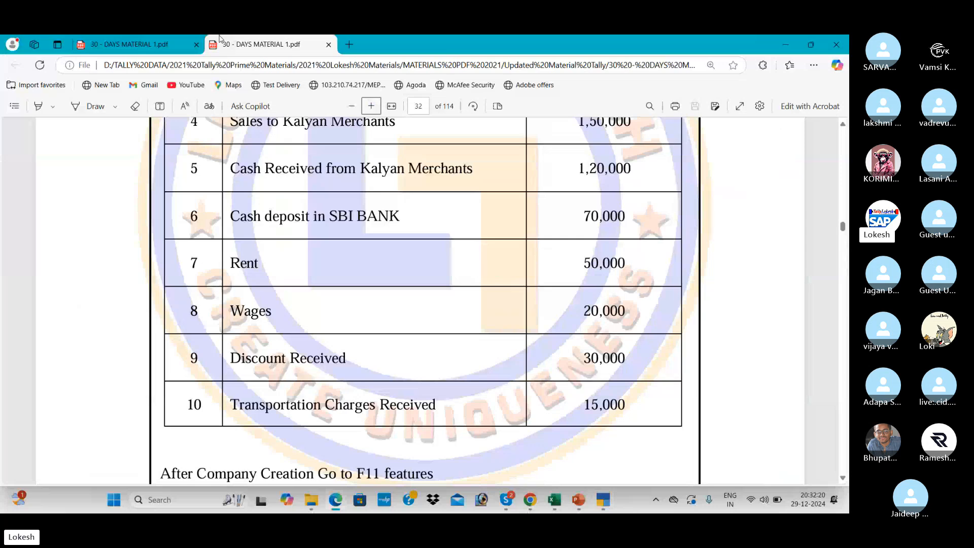
key("alt+Tab")
type("Tran")
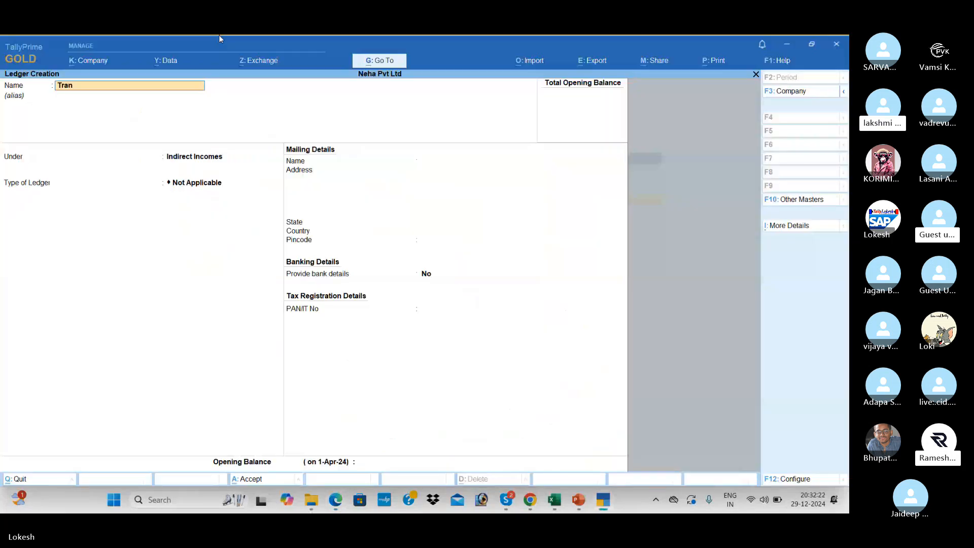
type("sportati")
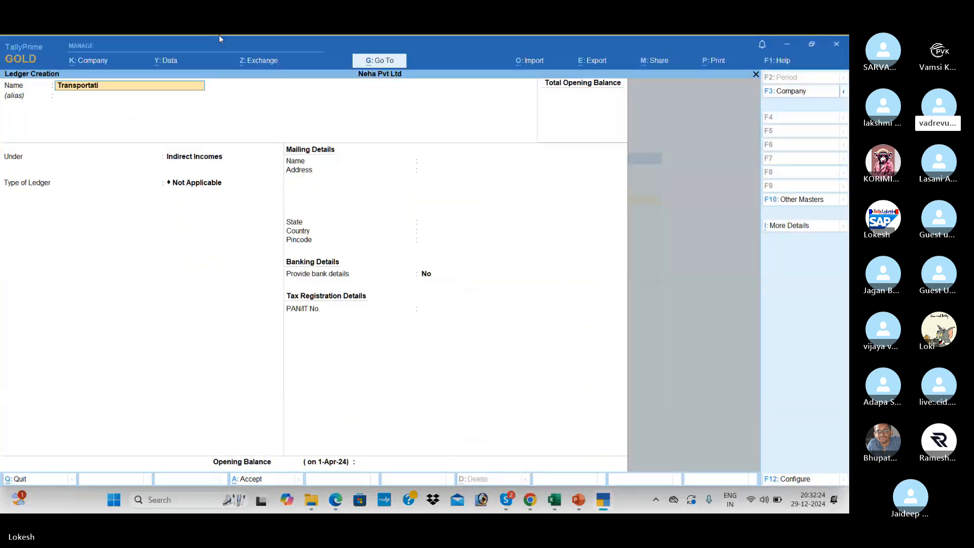
type("on Charges Received")
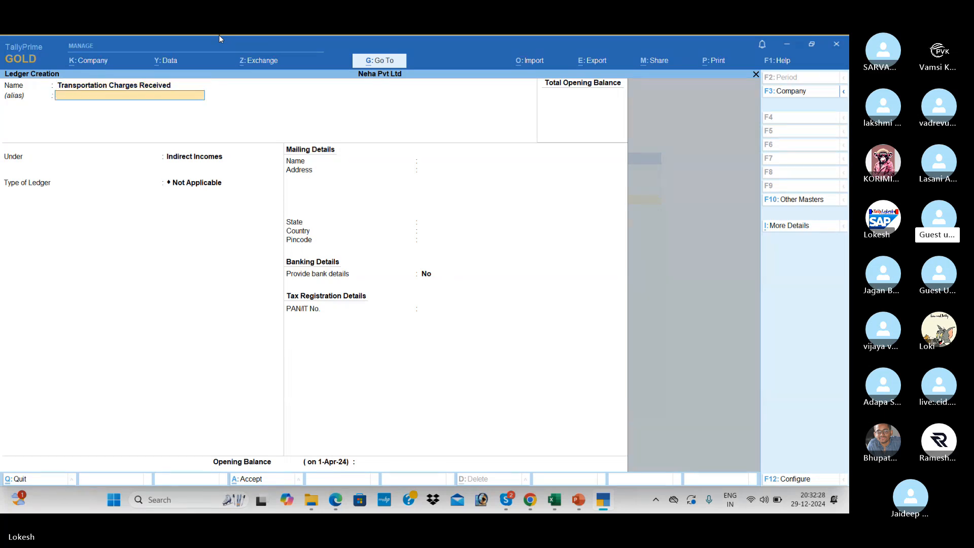
key("Return")
type("Dir")
key("Down")
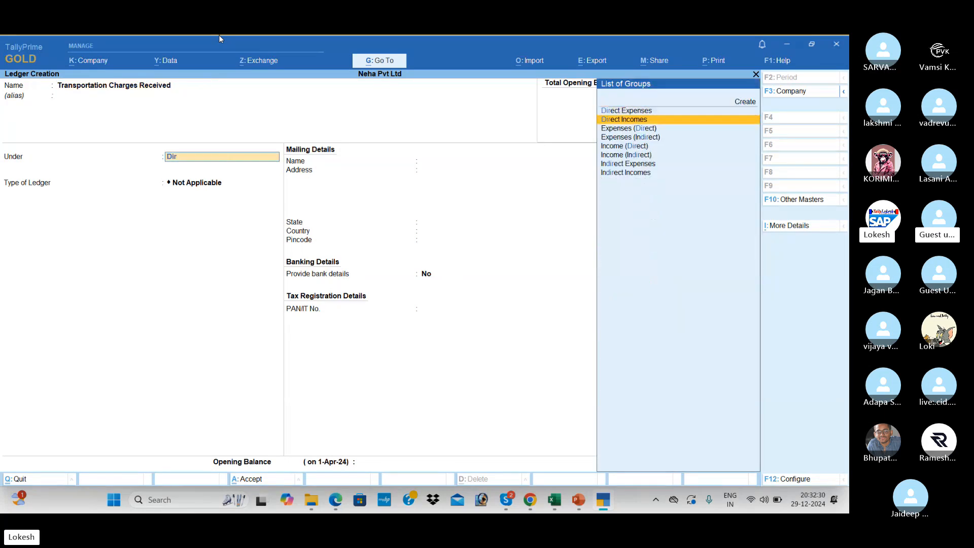
key("Return")
key("Return")
key("Return")
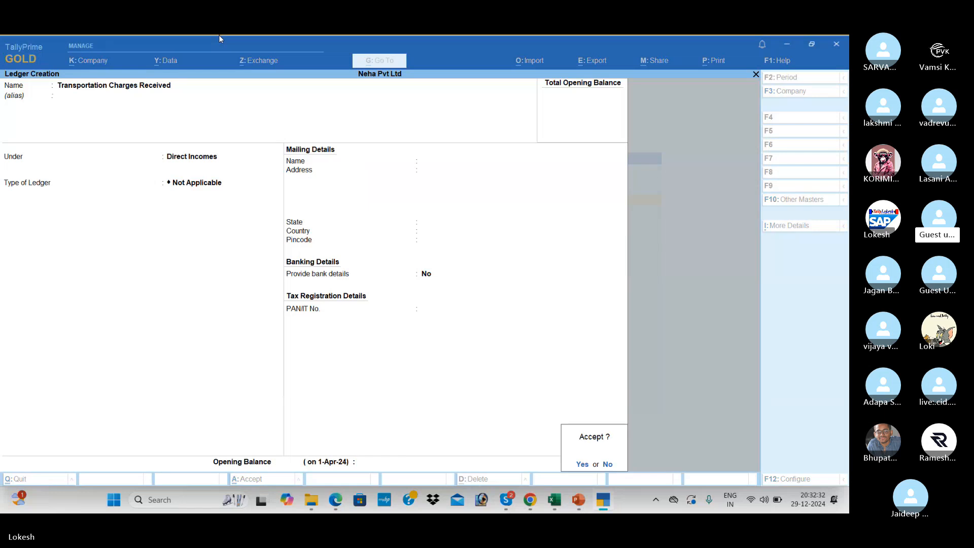
key("Return")
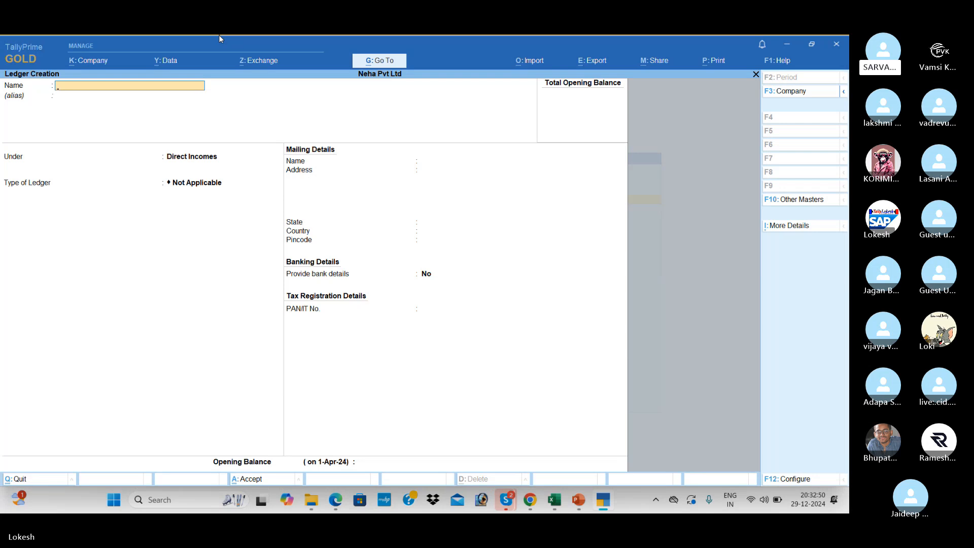
Save a Computer ledger under Direct Incomes.
type("Computer")
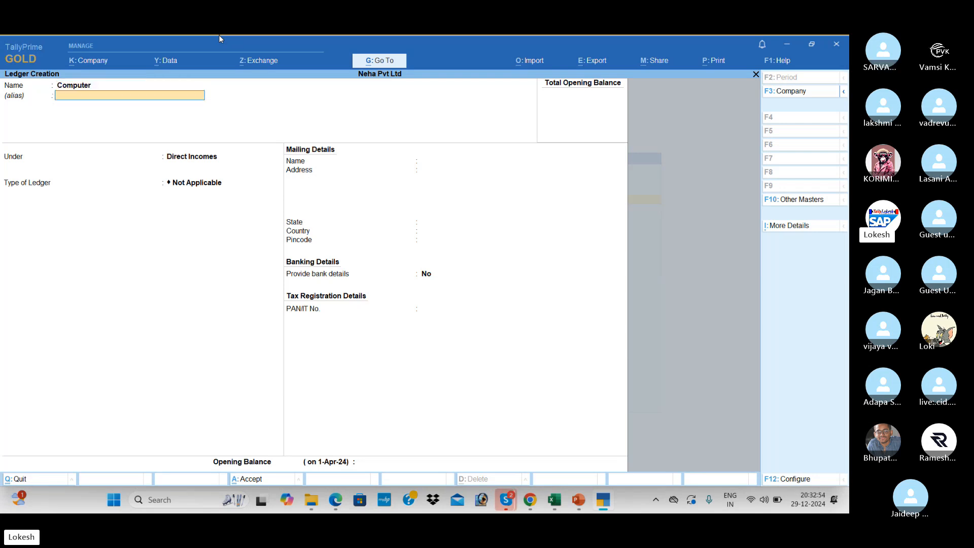
key("Return")
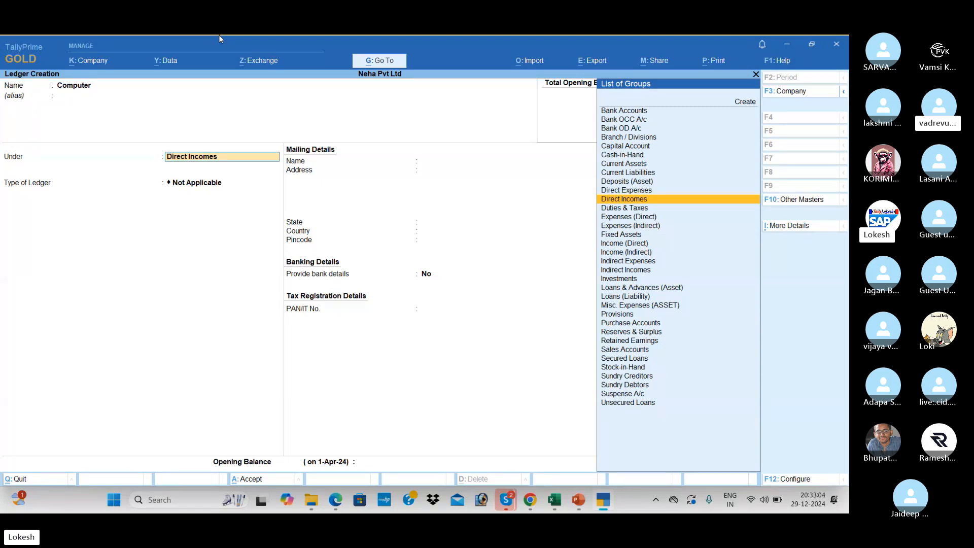
key("Return")
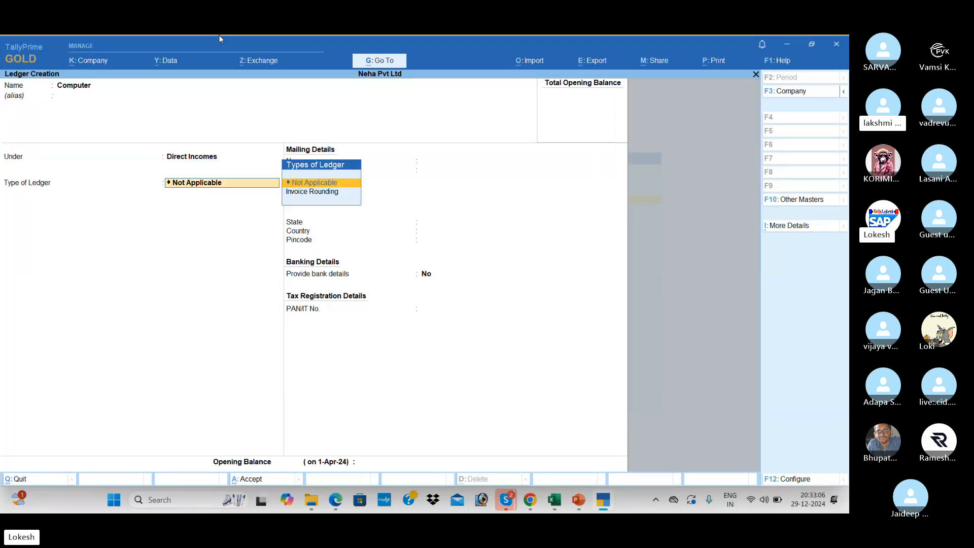
key("Return")
key("Return")
key("Return")
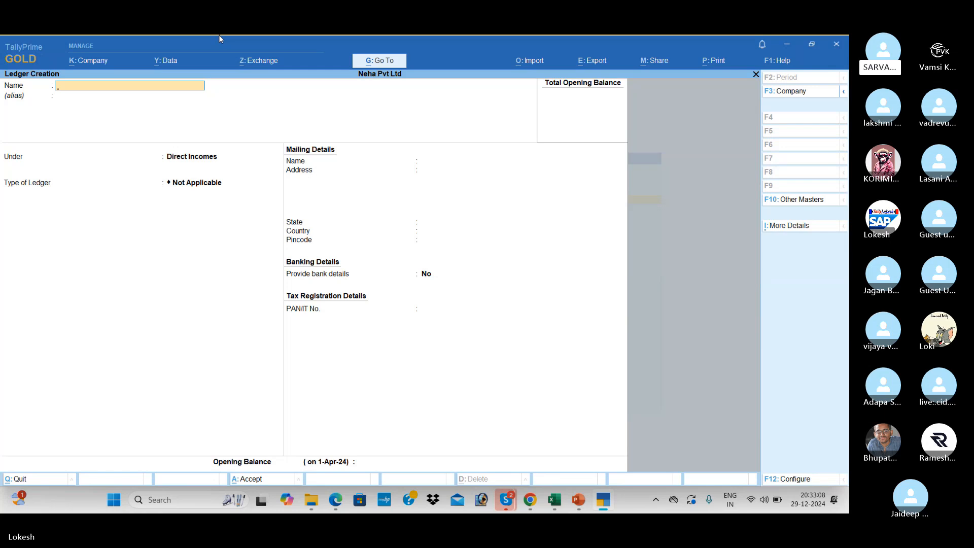
Save a Machinery ledger under Duties & Taxes.
type("Machiner")
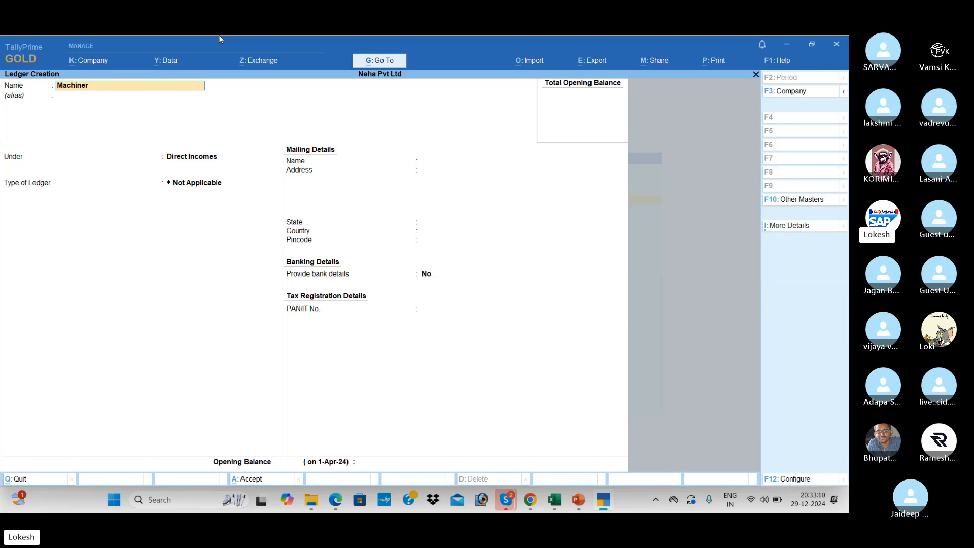
type("y")
key("Return")
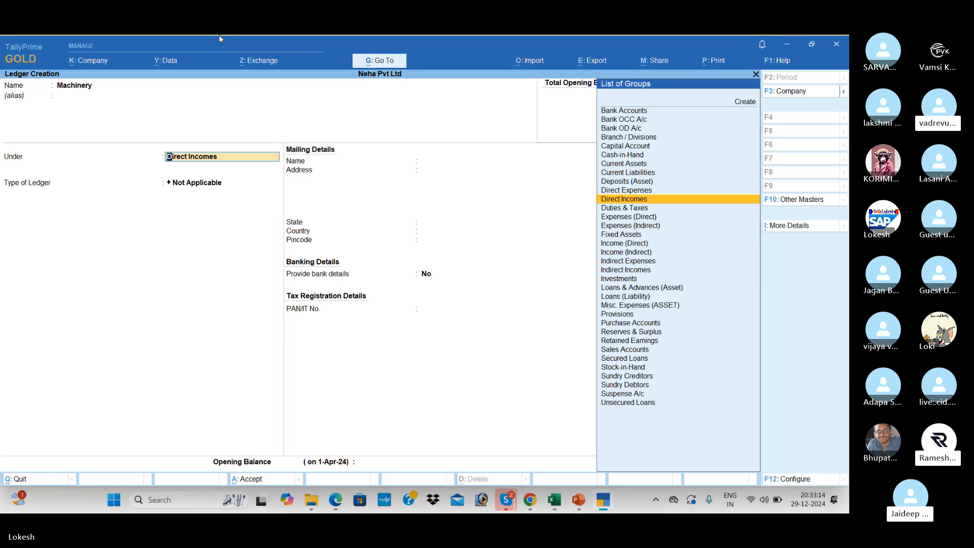
type("Du")
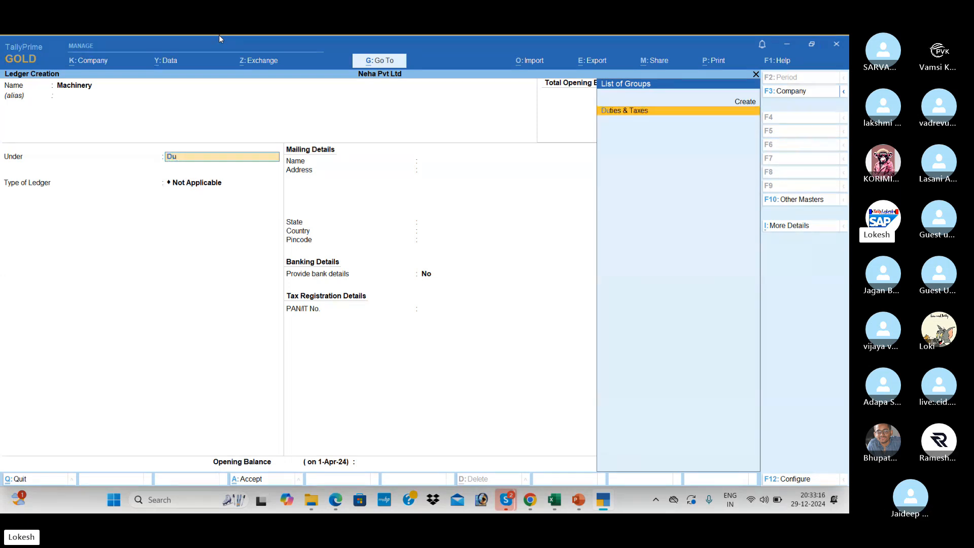
key("Return")
key("Return")
key("Return")
key("Return")
key("Return")
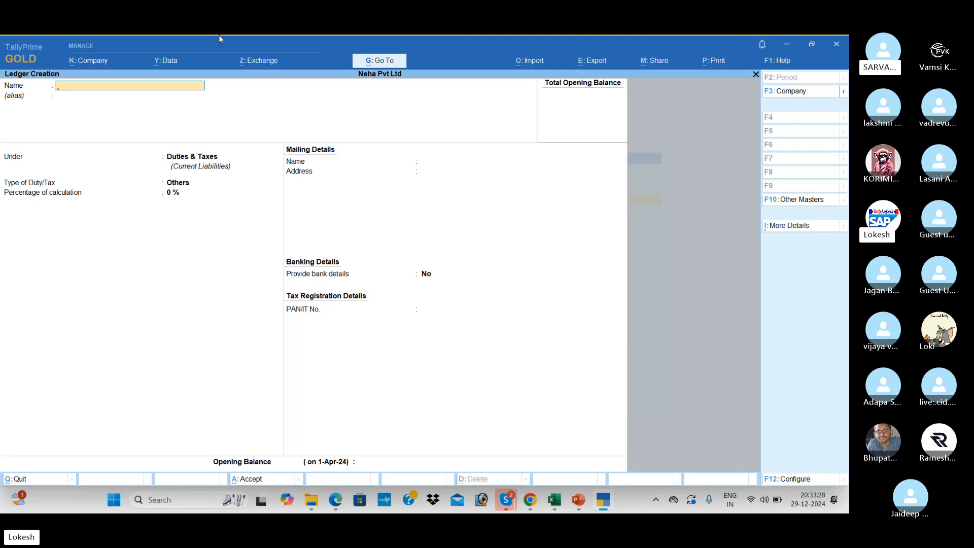
Quit Ledger Creation and open the list of ledgers for alteration from the Gateway of Tally.
key("Escape")
key("Return")
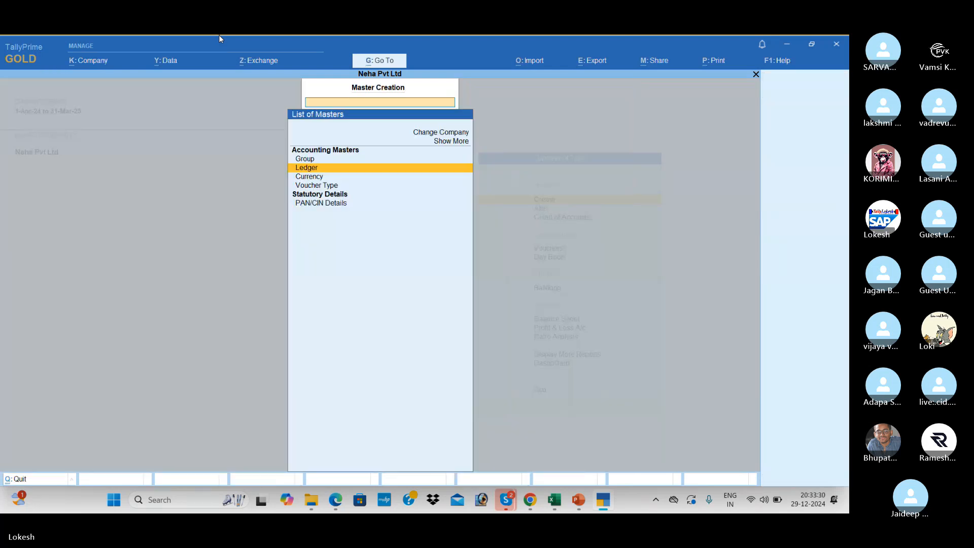
key("Escape")
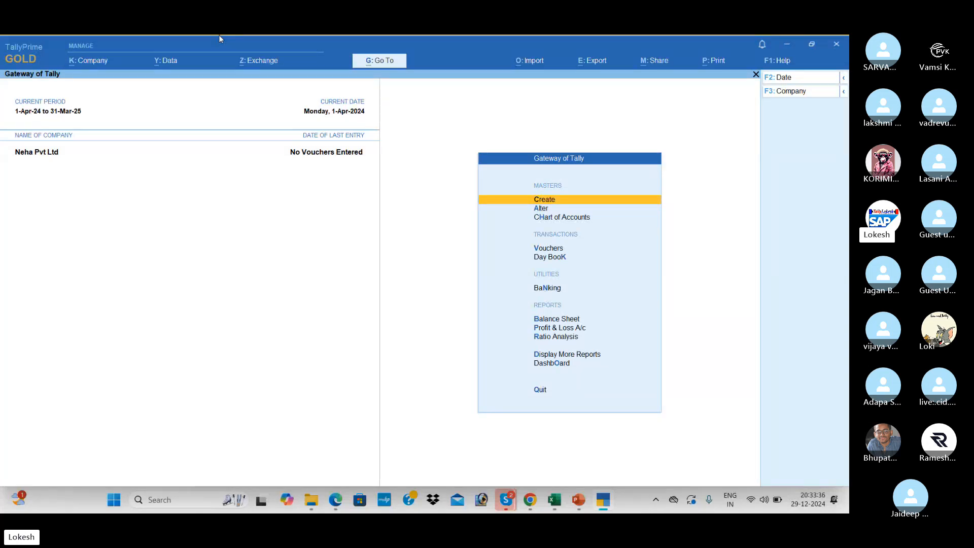
key("Down")
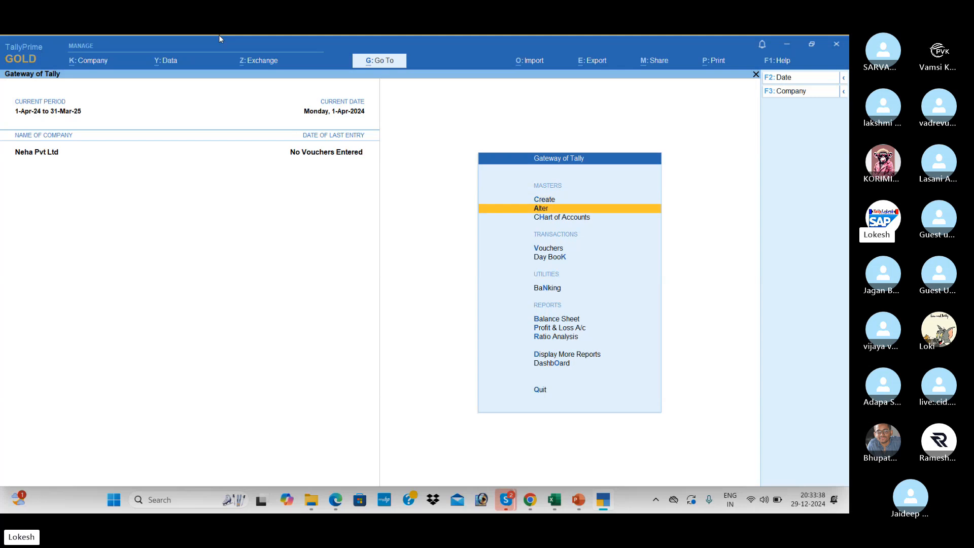
key("Return")
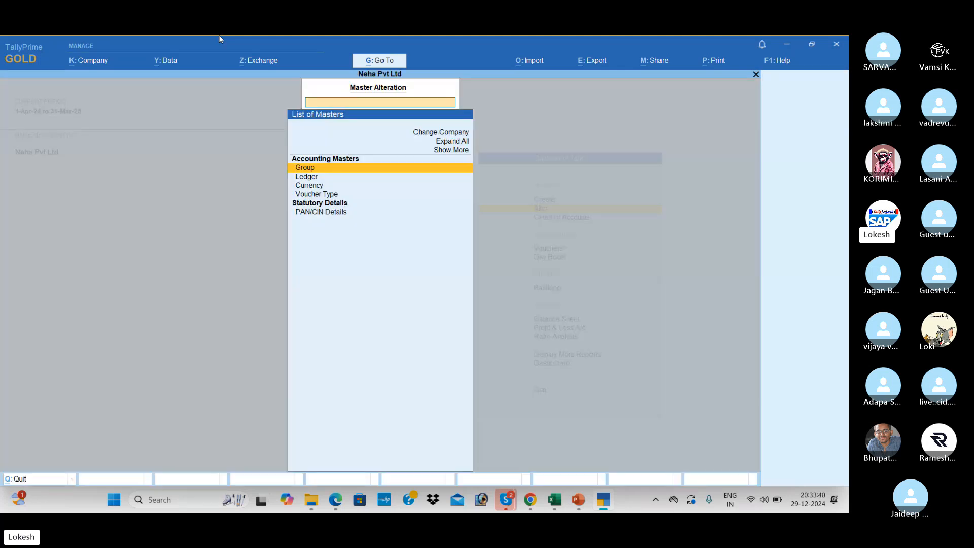
key("Down")
key("Return")
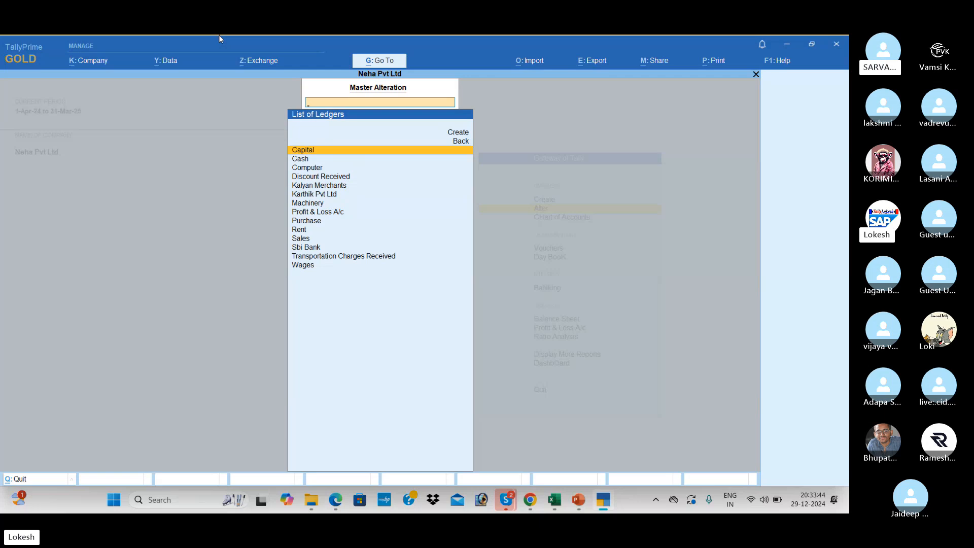
Change the Computer ledger's group to Fixed Assets and save it.
key("Down")
key("Down")
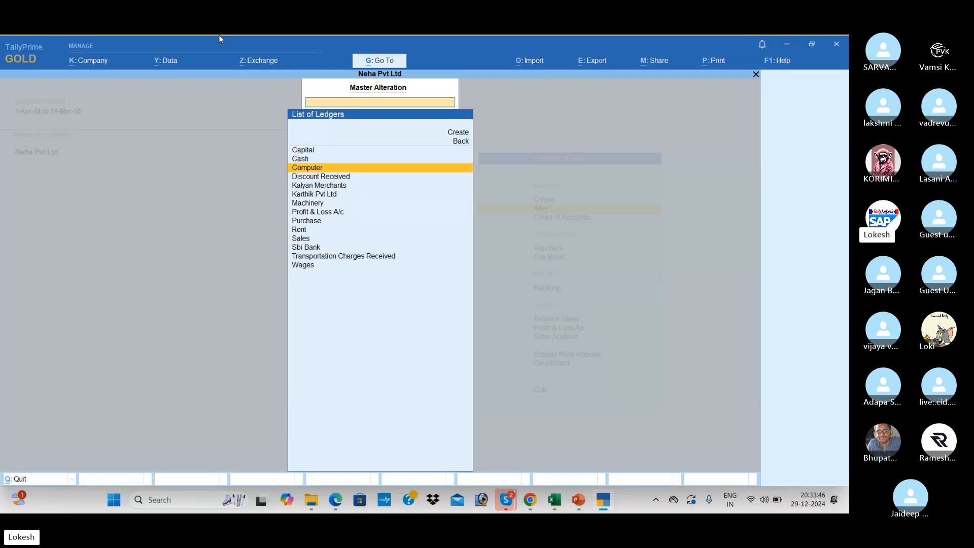
key("Return")
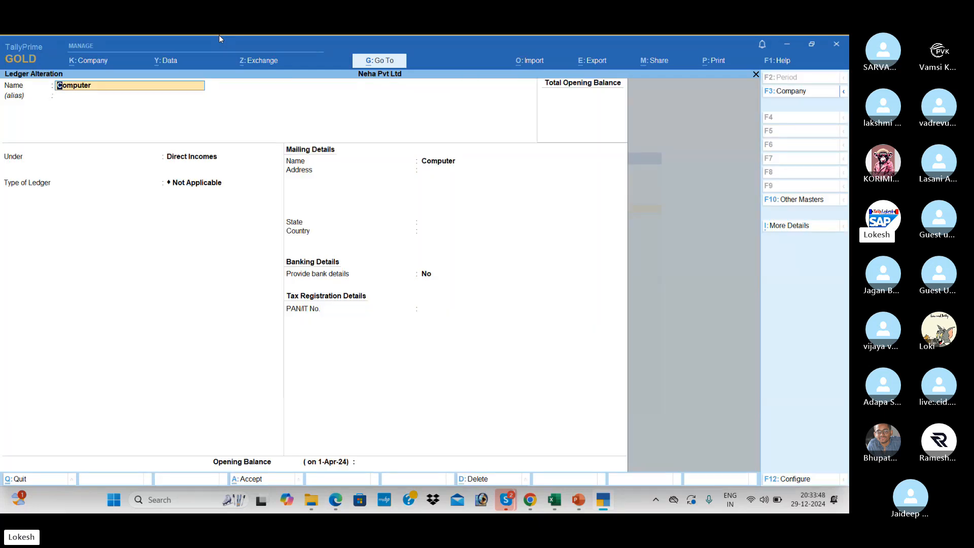
key("Return")
key("Return")
type("F")
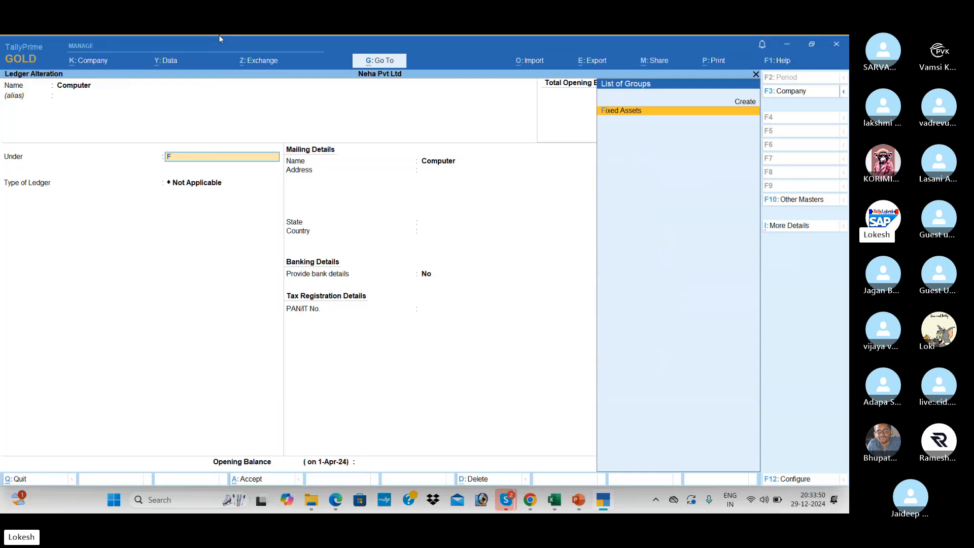
key("Return")
key("Return")
key("Return")
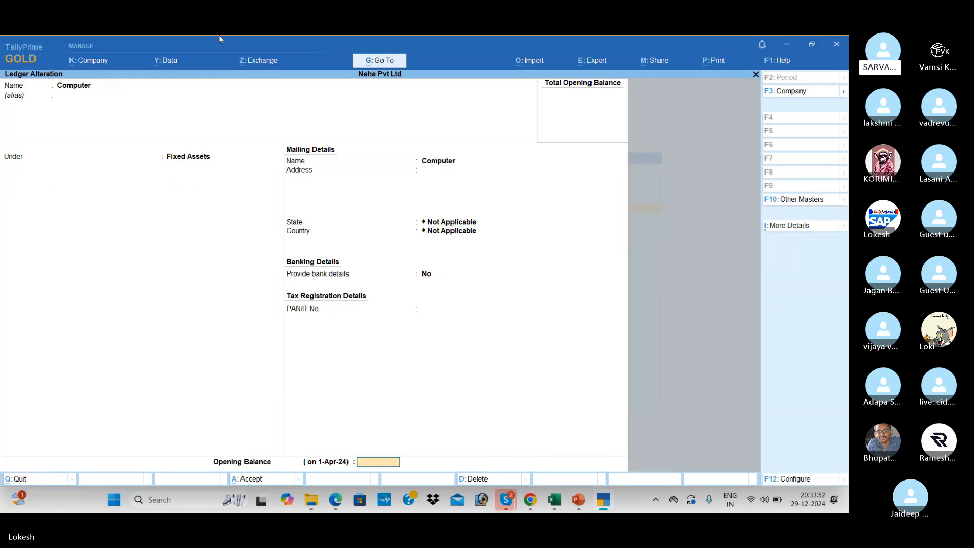
key("Return")
key("Return")
Change the Machinery ledger's group to Fixed Assets.
key("Down")
key("Down")
key("Down")
key("Down")
key("Down")
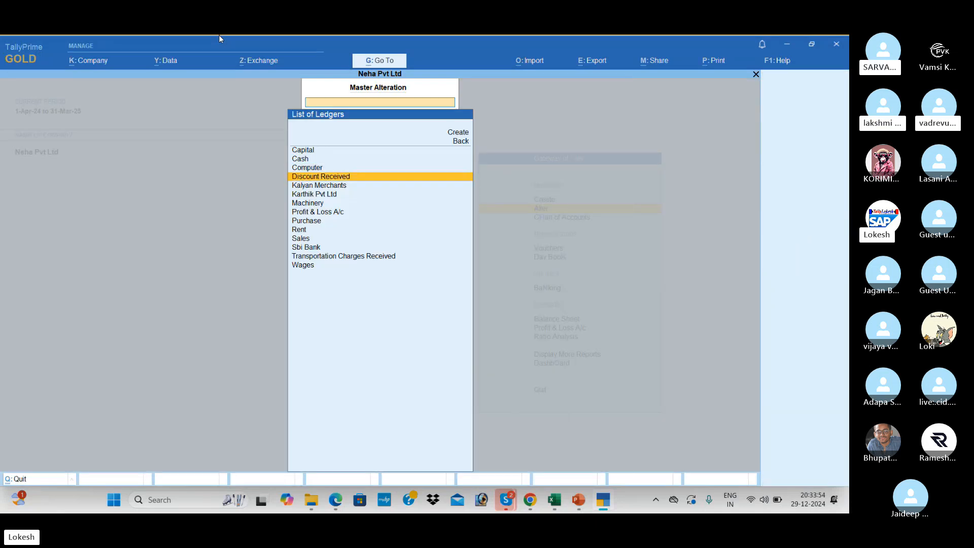
key("Up")
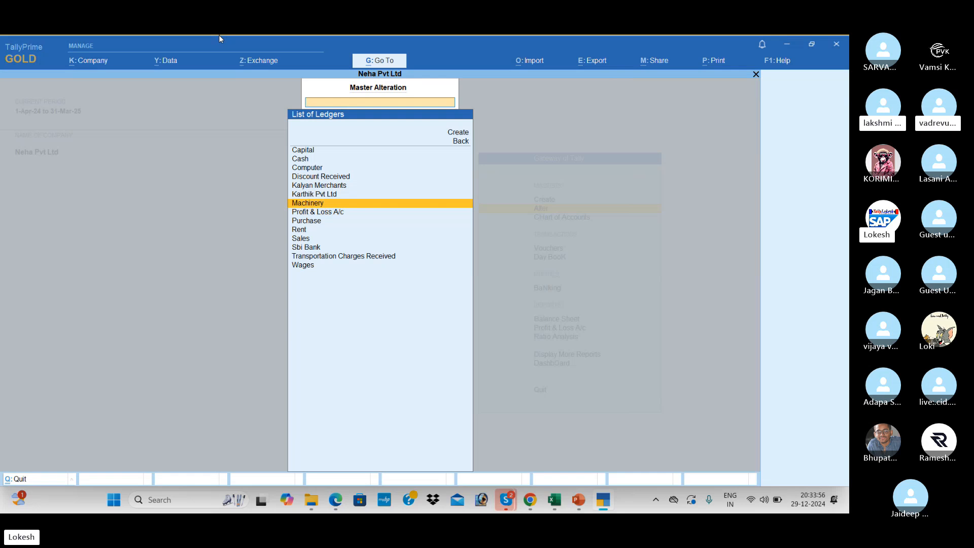
key("Return")
key("Return")
type("fix")
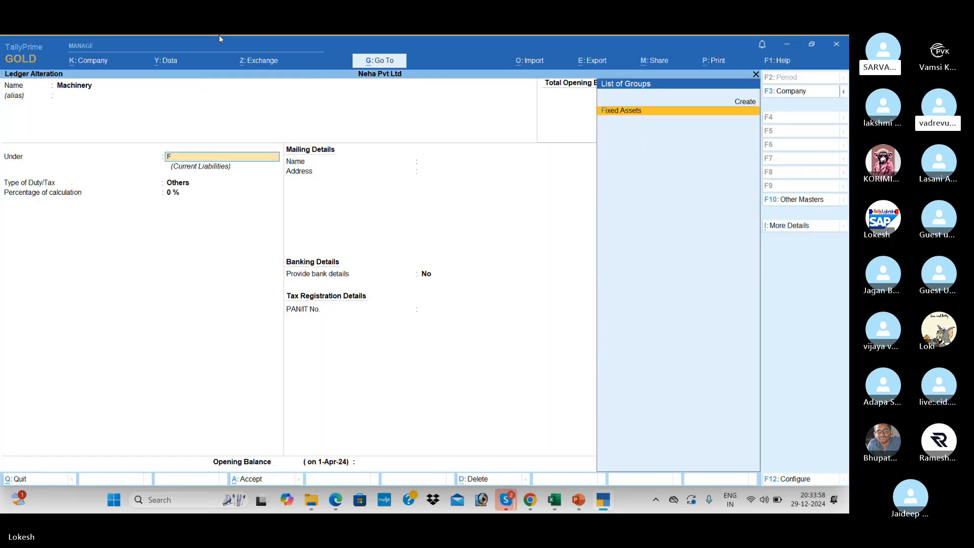
key("Return")
key("Return")
key("Return")
key("Return")
key("Return")
key("Return")
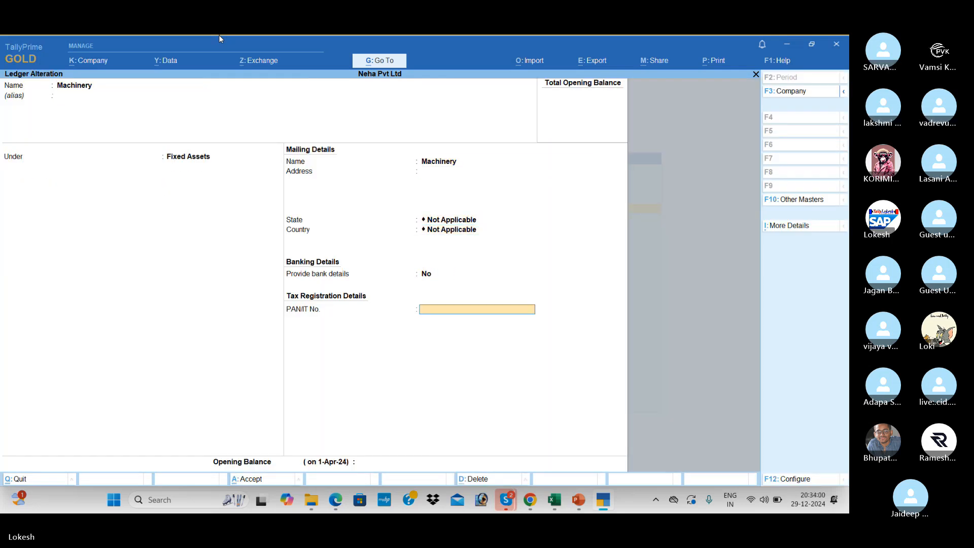
key("Return")
key("Return")
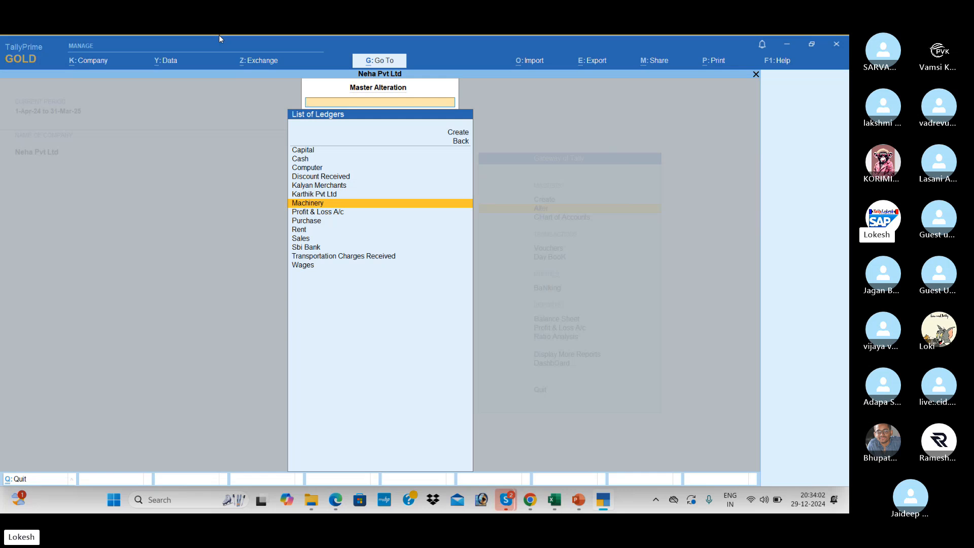
Browse the ledger list around Machinery and select the Karthik Pvt Ltd ledger.
key("Down")
key("Down")
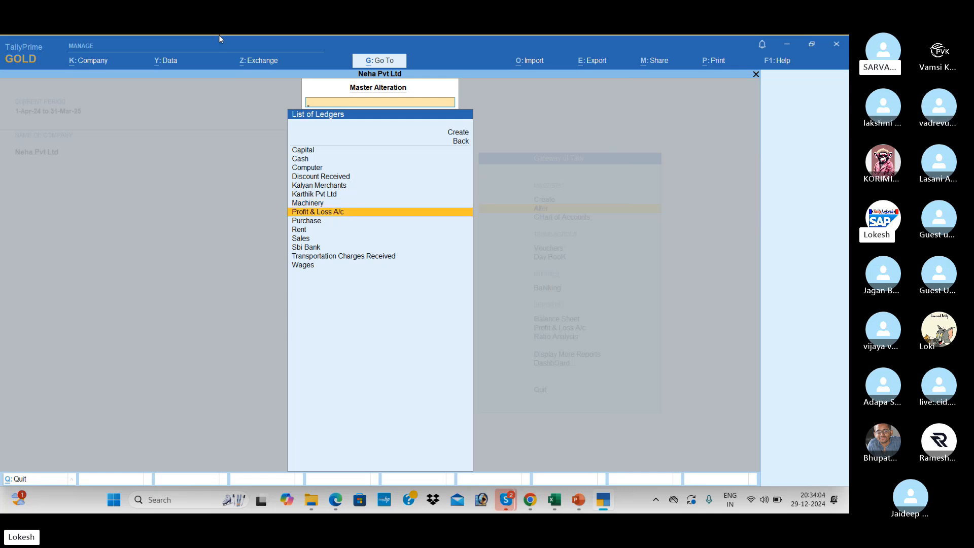
key("Down")
key("Down")
key("Down")
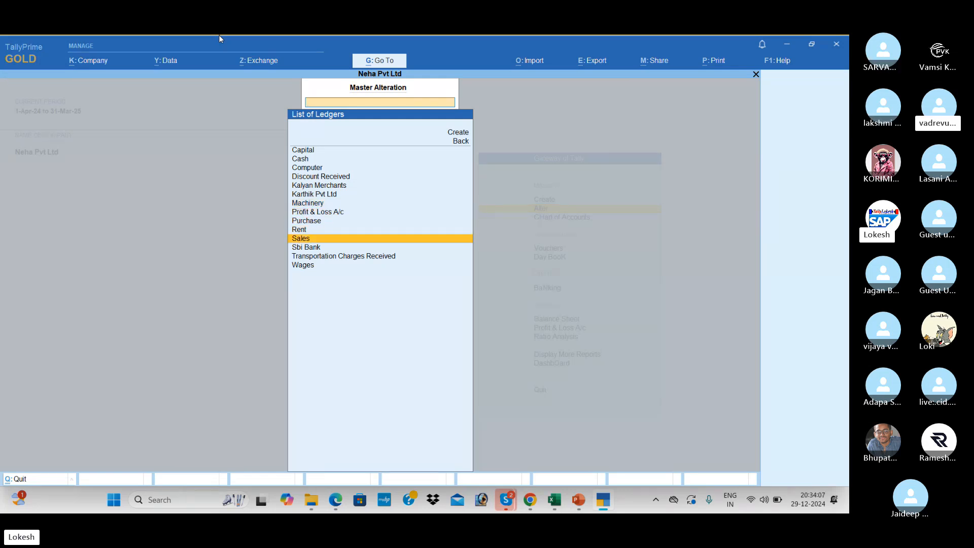
key("Up")
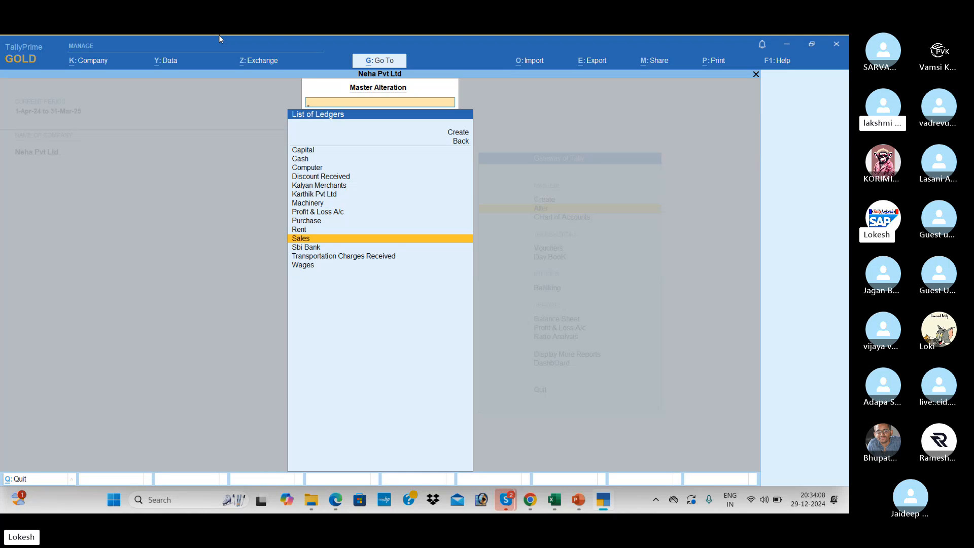
key("Up")
key("Up")
key("Up")
key("Up")
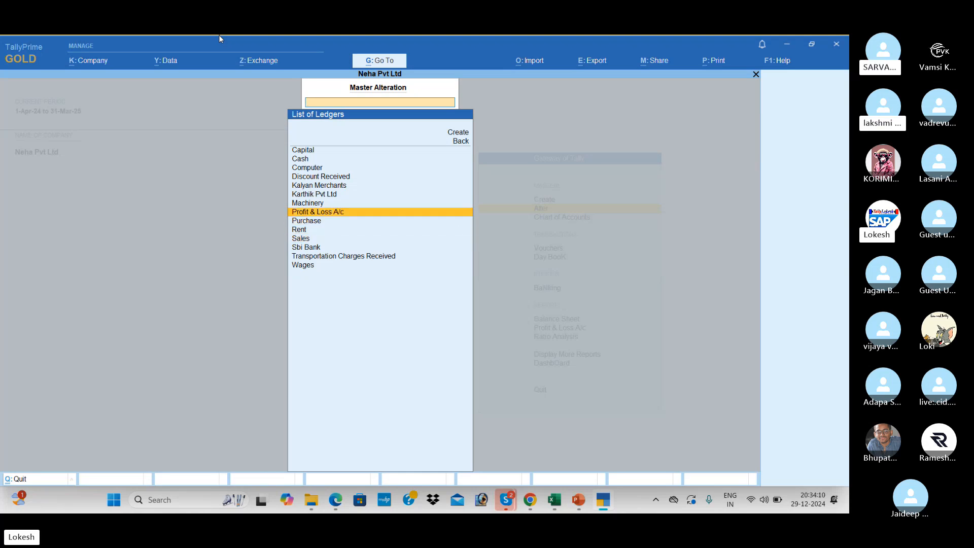
key("Up")
key("Up")
key("Down")
key("Down")
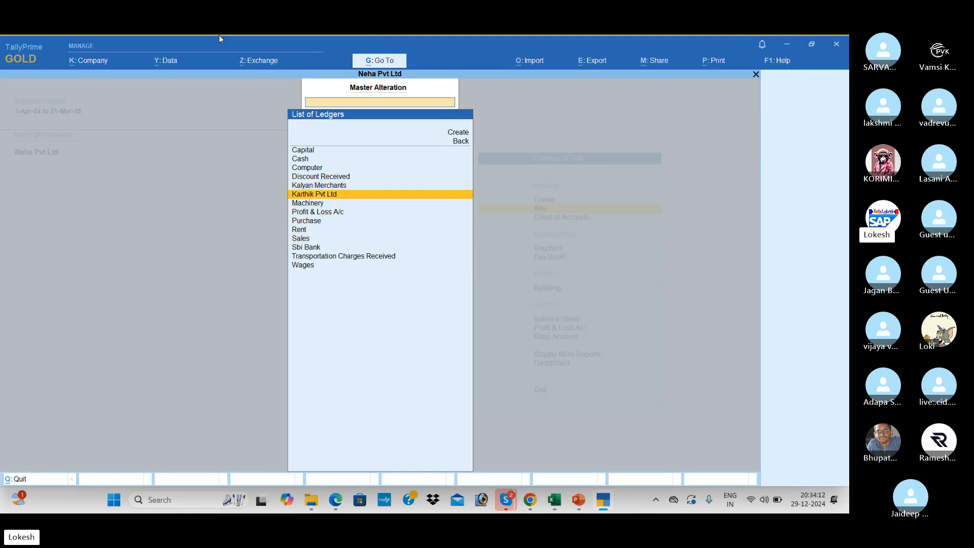
key("Down")
key("Up")
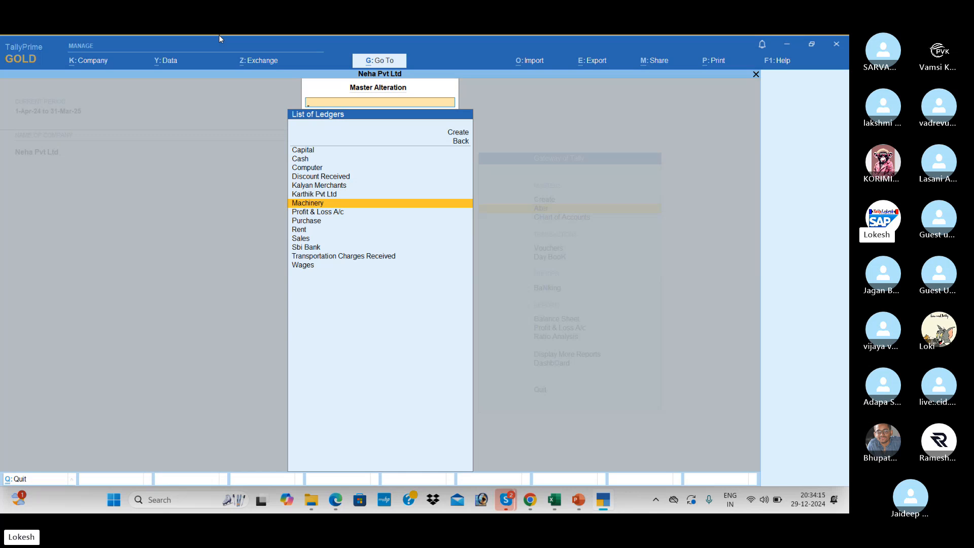
key("Up")
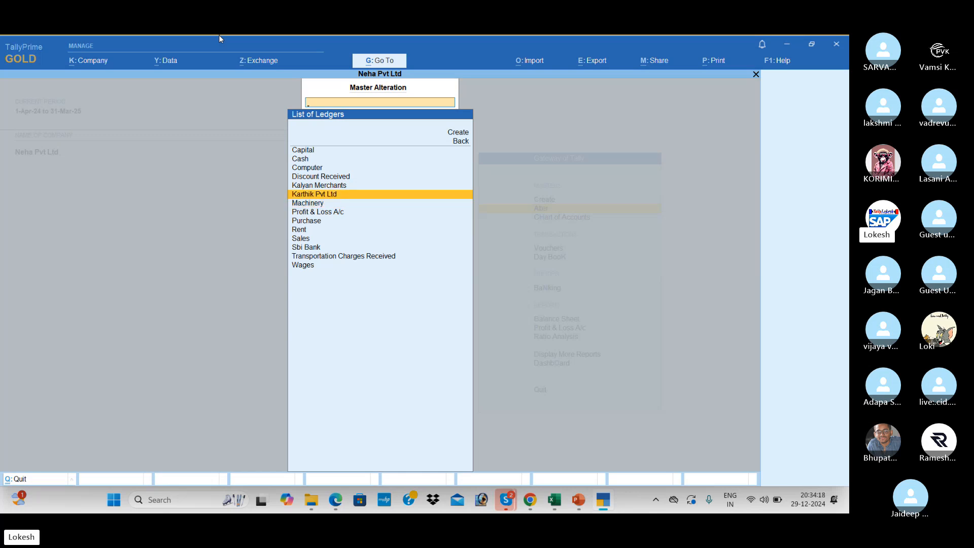
Review the Karthik Pvt Ltd ledger, leave it unchanged, and exit to the Gateway of Tally.
key("Return")
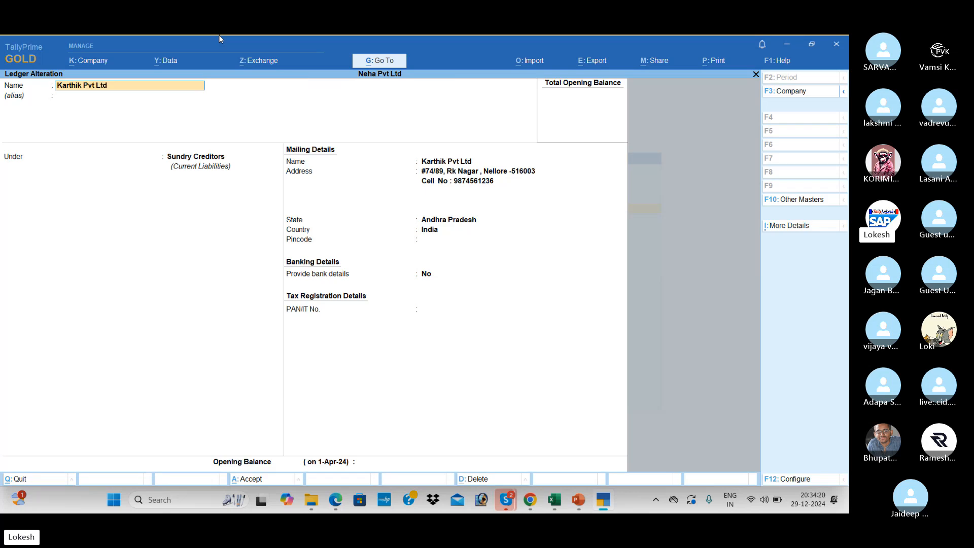
key("Escape")
key("Escape")
key("Return")
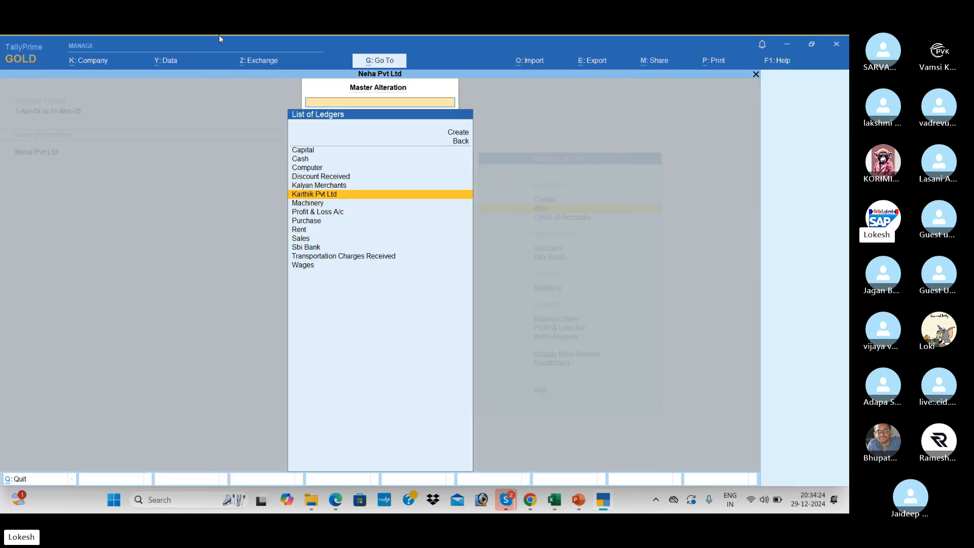
key("Escape")
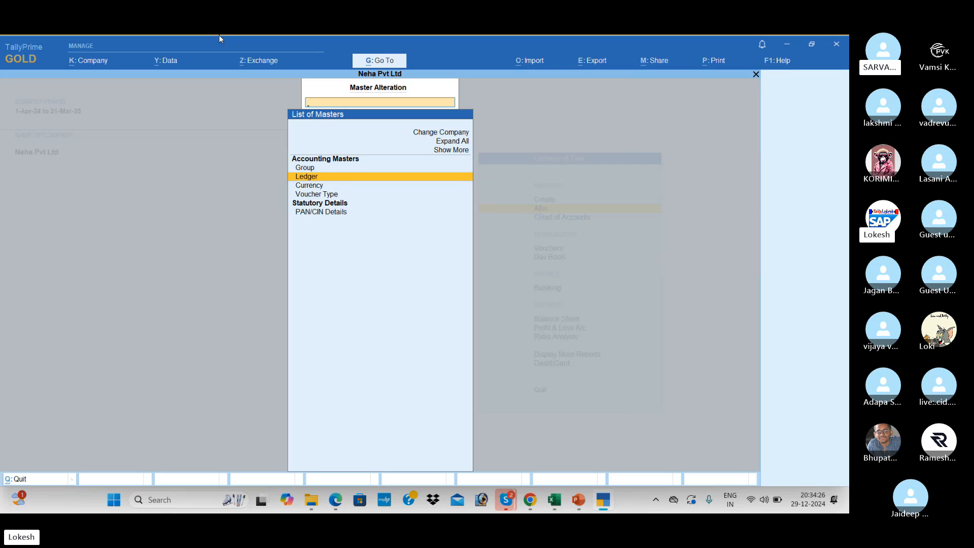
key("Escape")
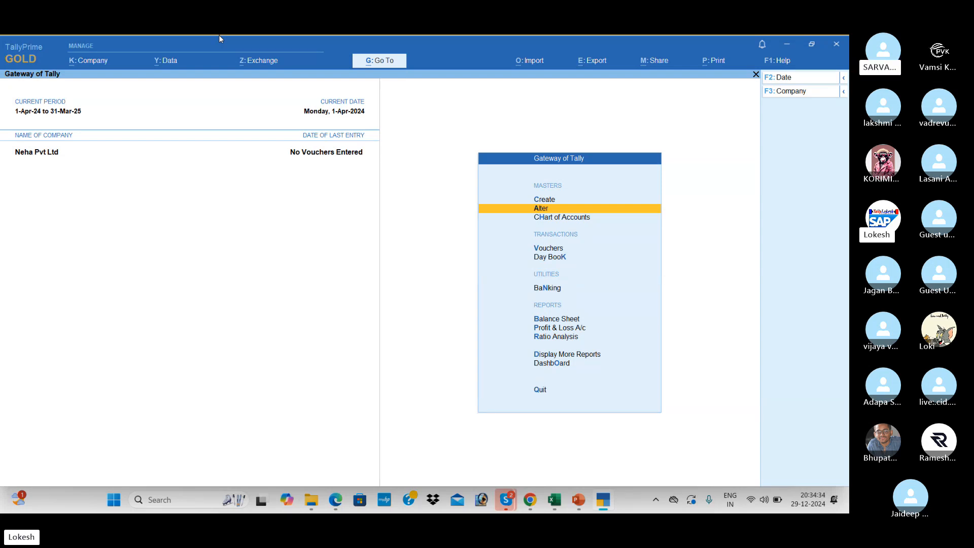
Open Payment voucher No. 1 and change its entry mode to Double Entry.
key("Down")
key("Down")
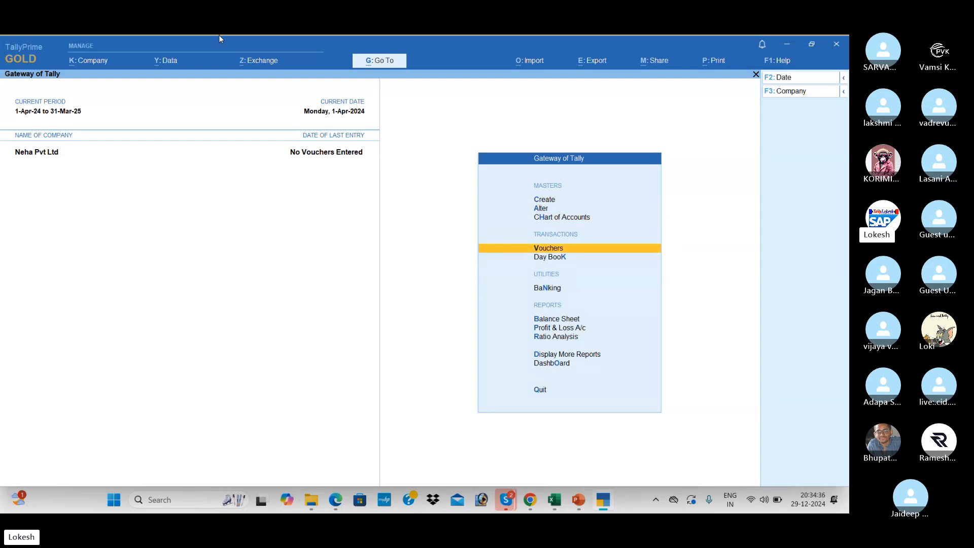
key("Return")
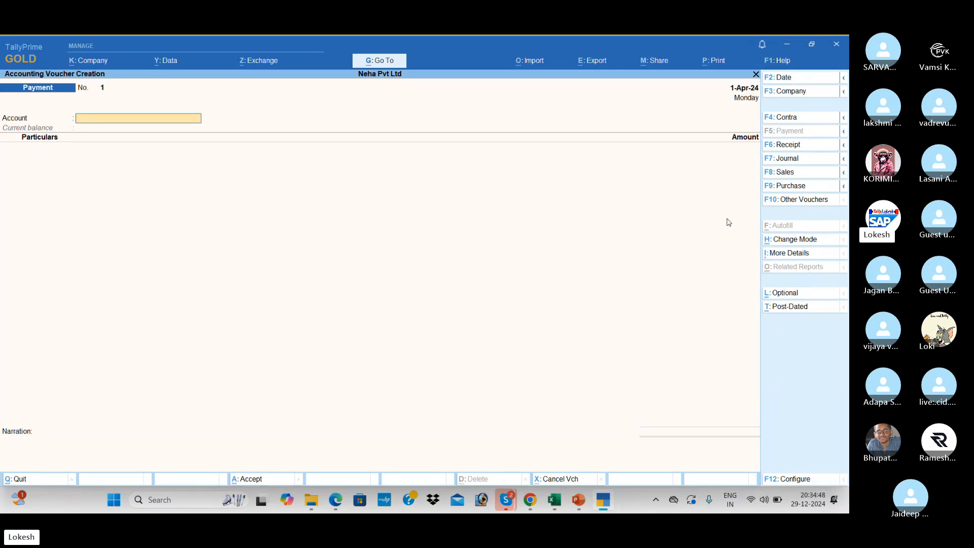
left_click(795, 240)
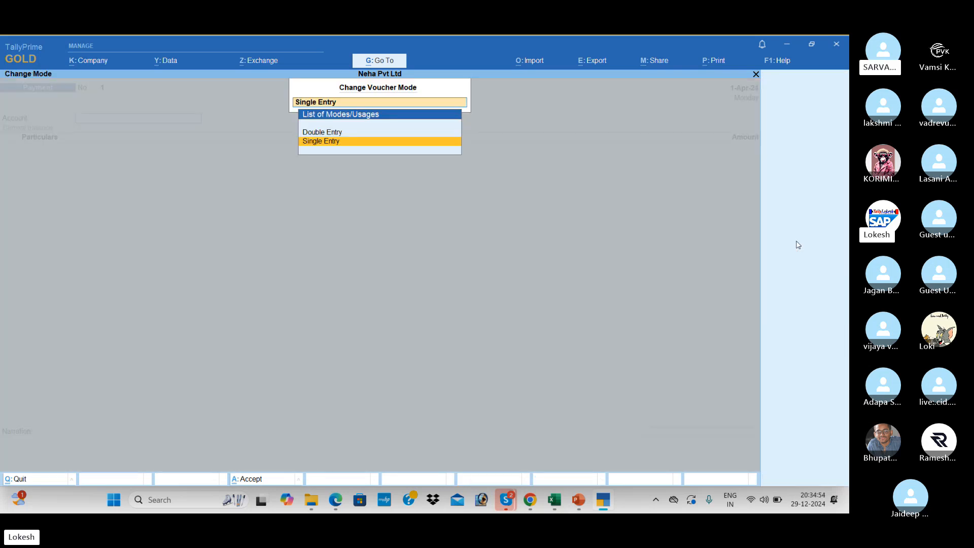
key("Up")
key("Return")
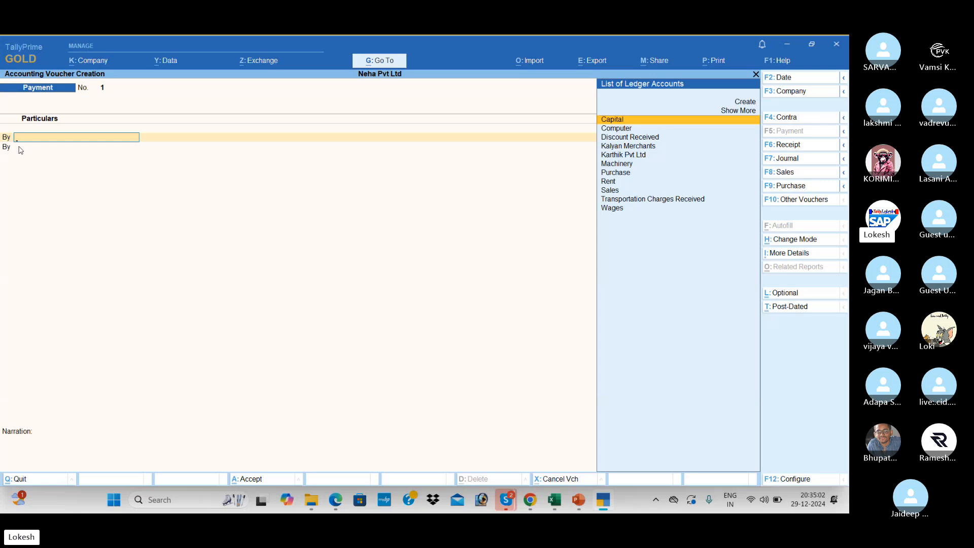
Enable 'Use Cr/Dr instead of To/By' in voucher configuration, then exit to the Gateway.
left_click(793, 480)
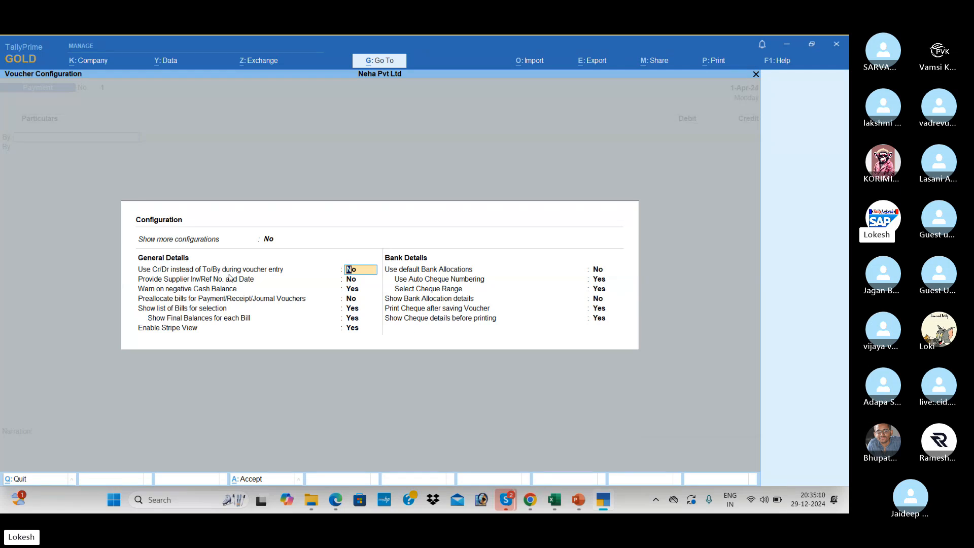
type("y")
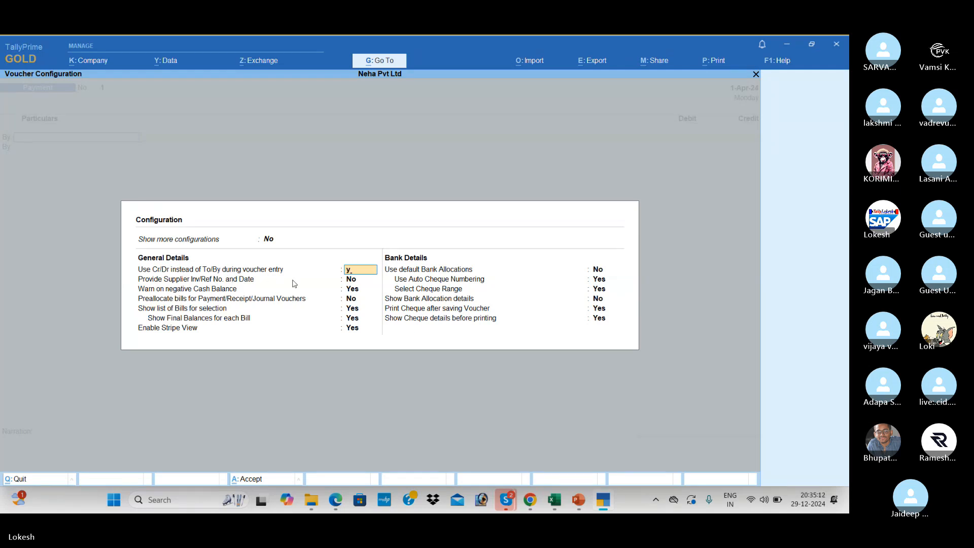
key("Return")
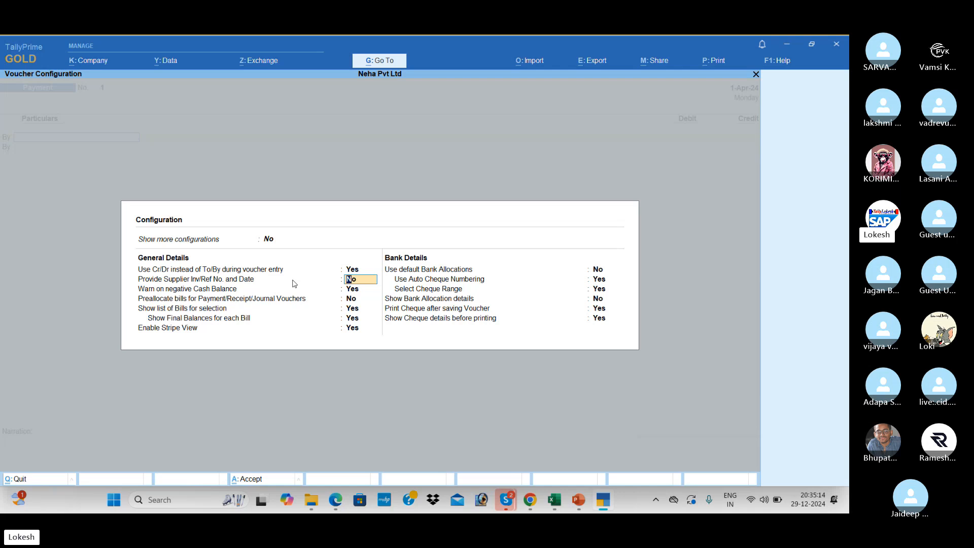
key("Return")
key("Return")
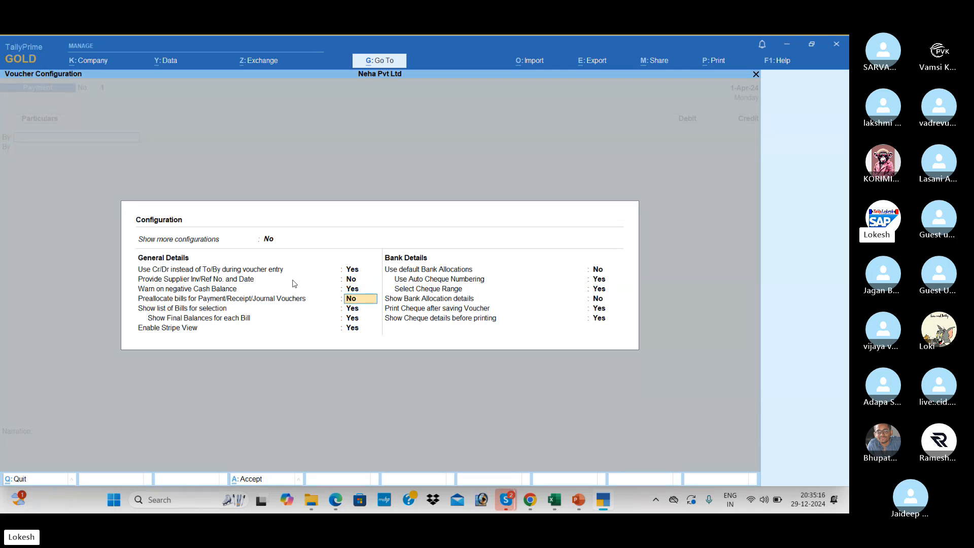
key("Return")
key("Return")
key("Return")
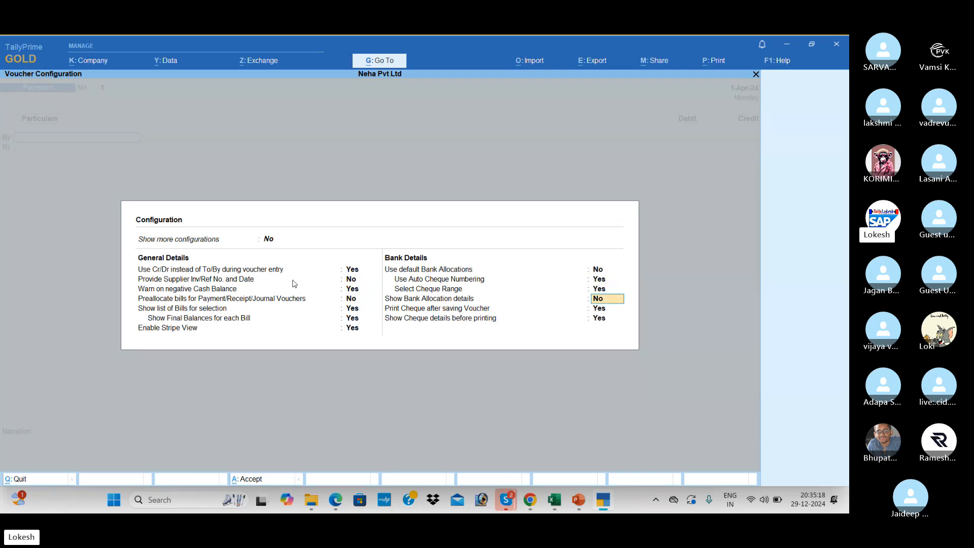
key("Return")
key("Return")
key("Return")
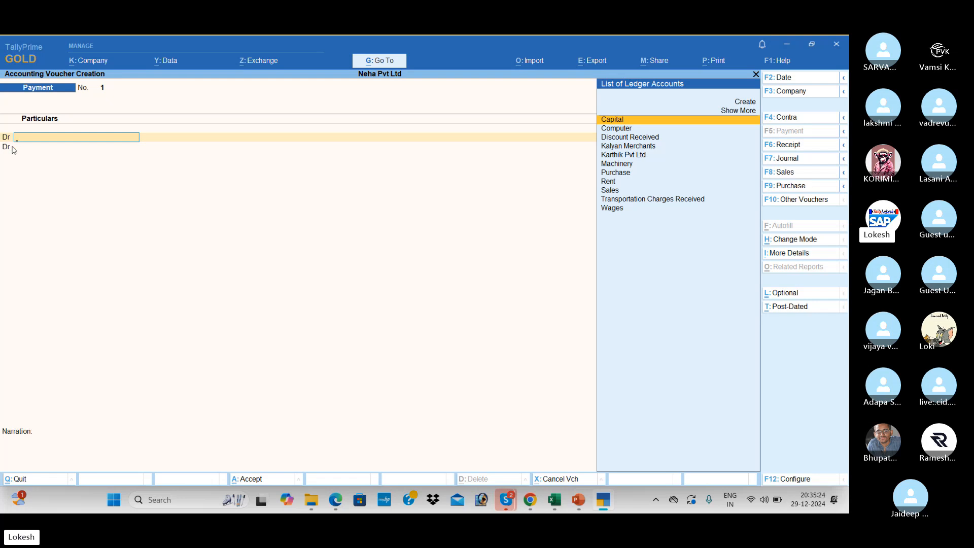
key("Escape")
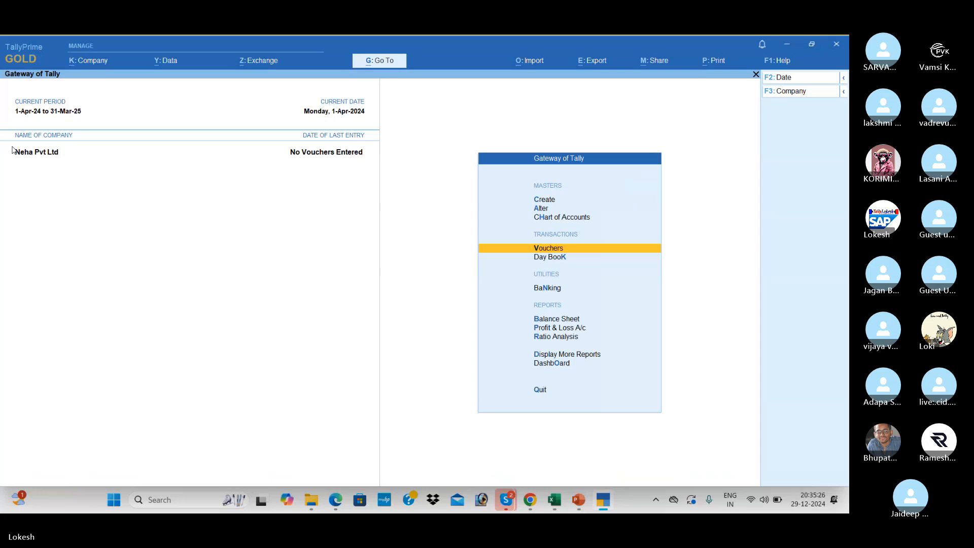
key("Return")
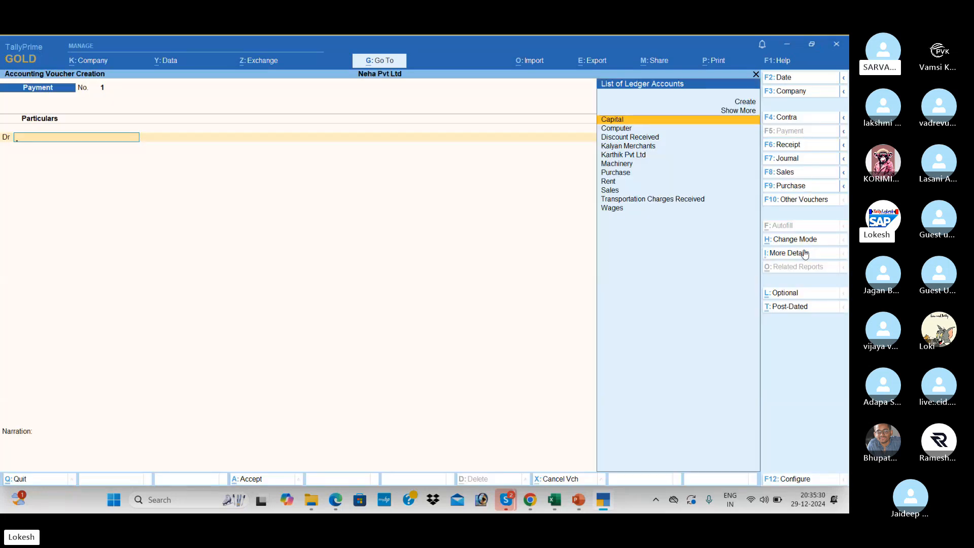
Cycle through the Receipt, Contra, Journal, Sales and Purchase voucher types, ending on Payment.
left_click(800, 147)
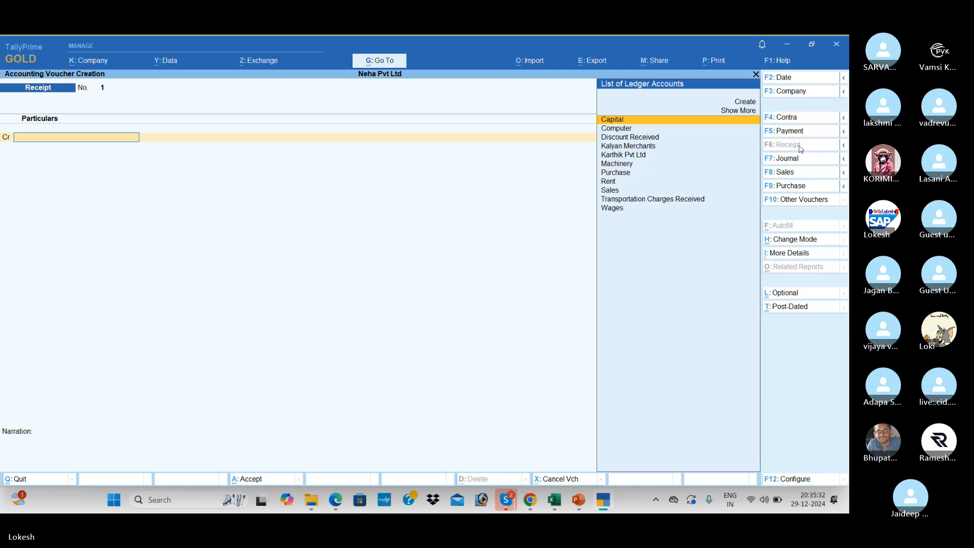
left_click(799, 119)
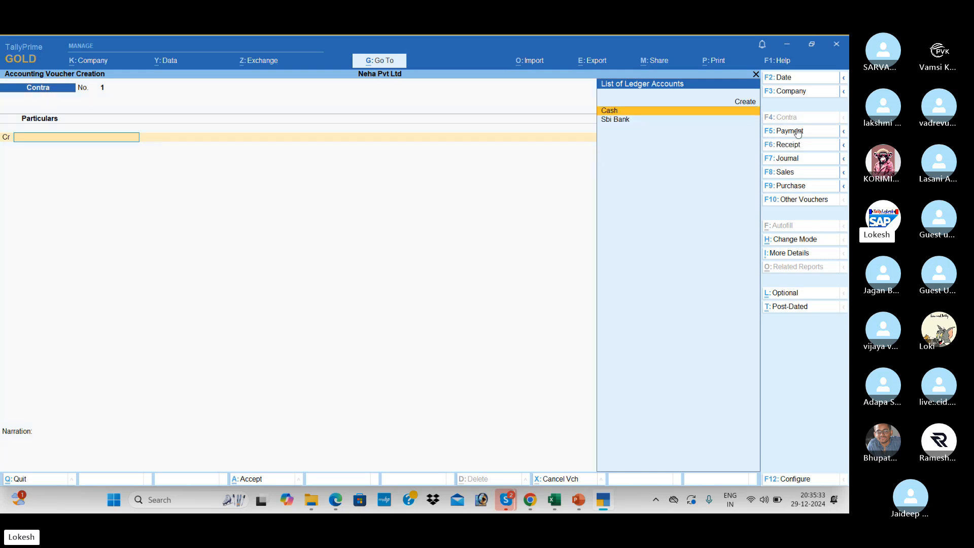
left_click(798, 158)
left_click(802, 174)
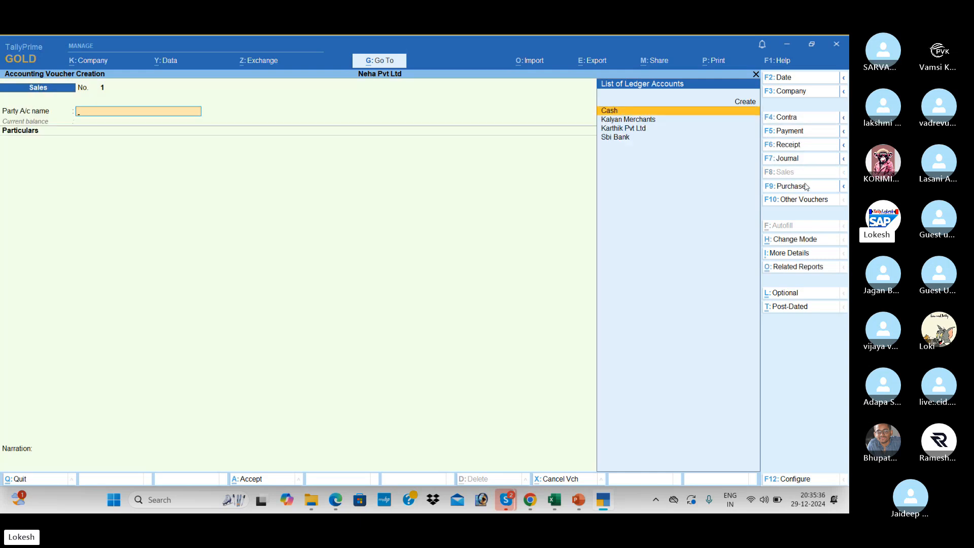
left_click(804, 186)
left_click(800, 158)
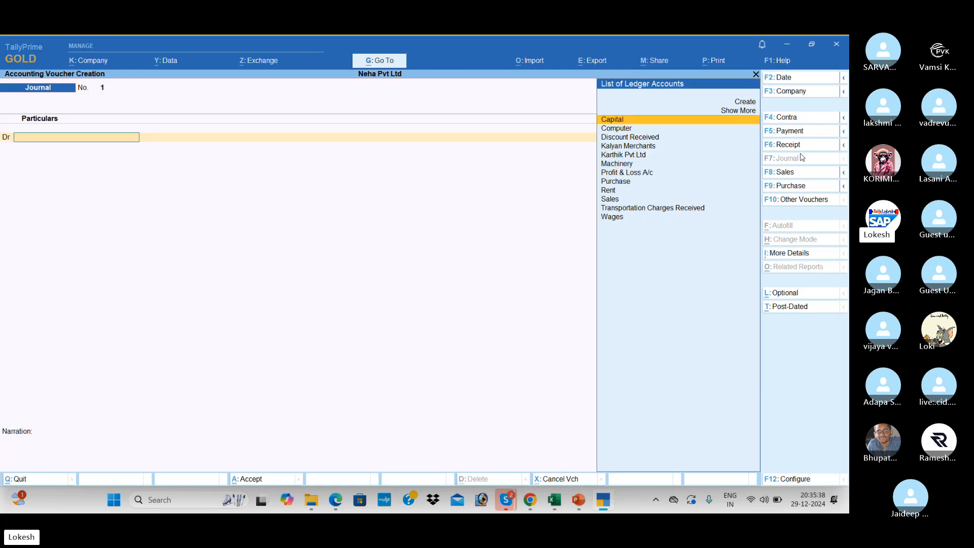
left_click(798, 121)
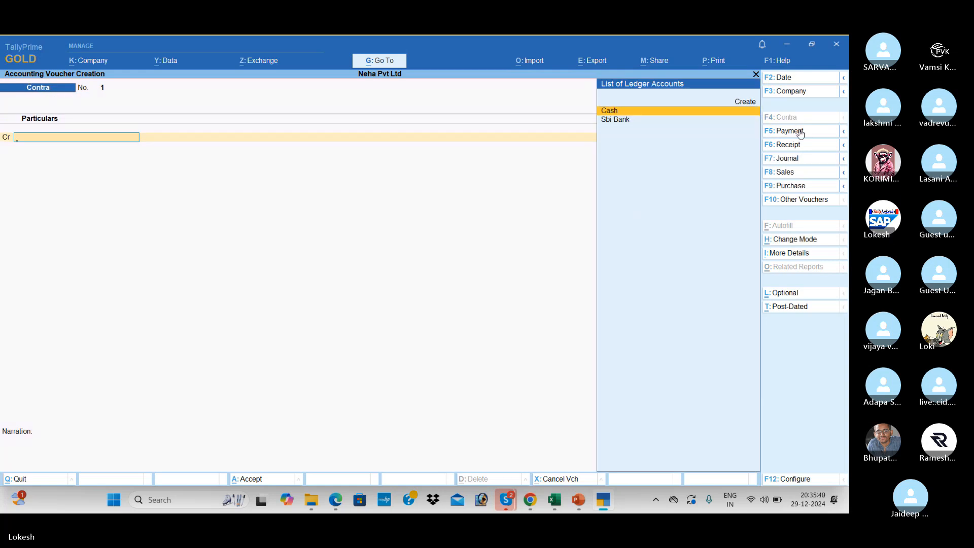
left_click(802, 133)
In the exercise PDF, scroll up to row 1 and highlight 'Capital', then return to Tally.
key("alt+Tab")
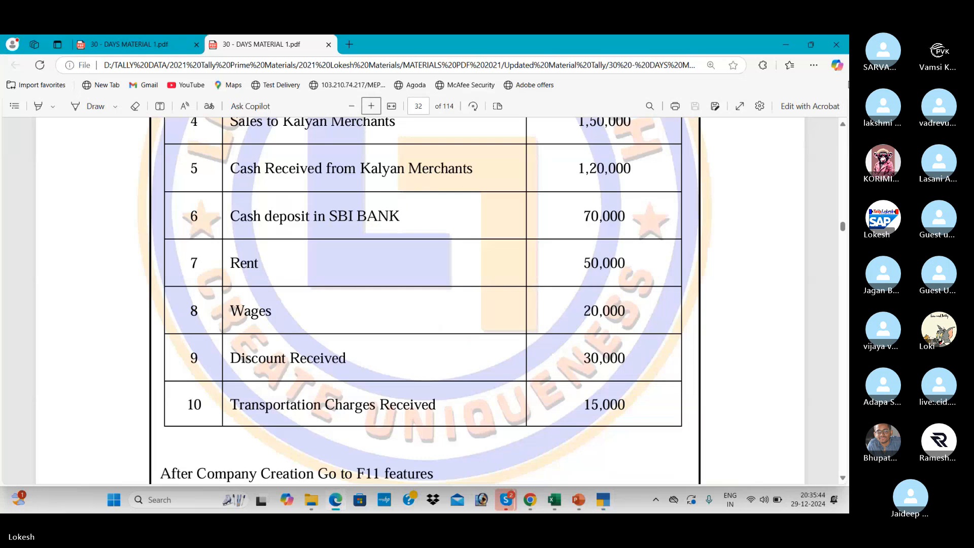
left_click(843, 125)
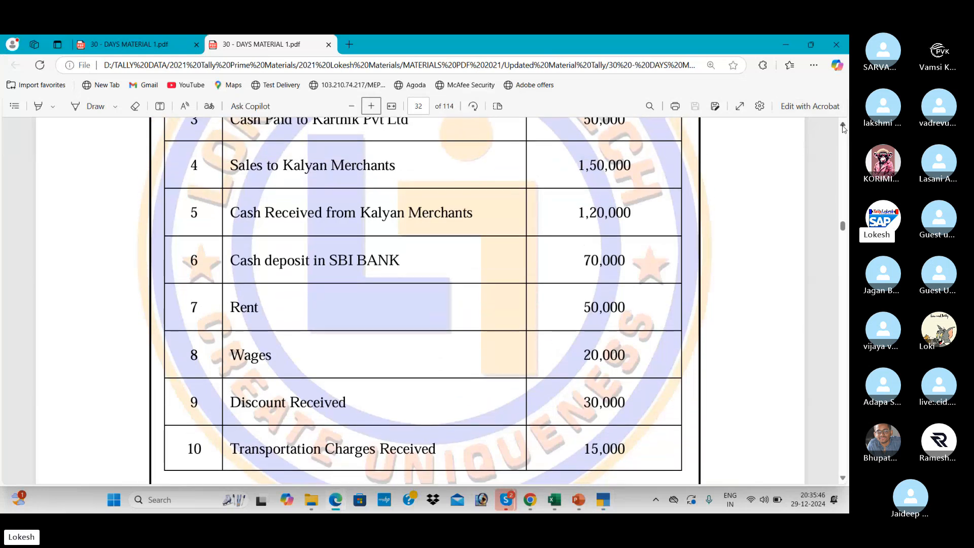
left_click(843, 125)
left_click(843, 125)
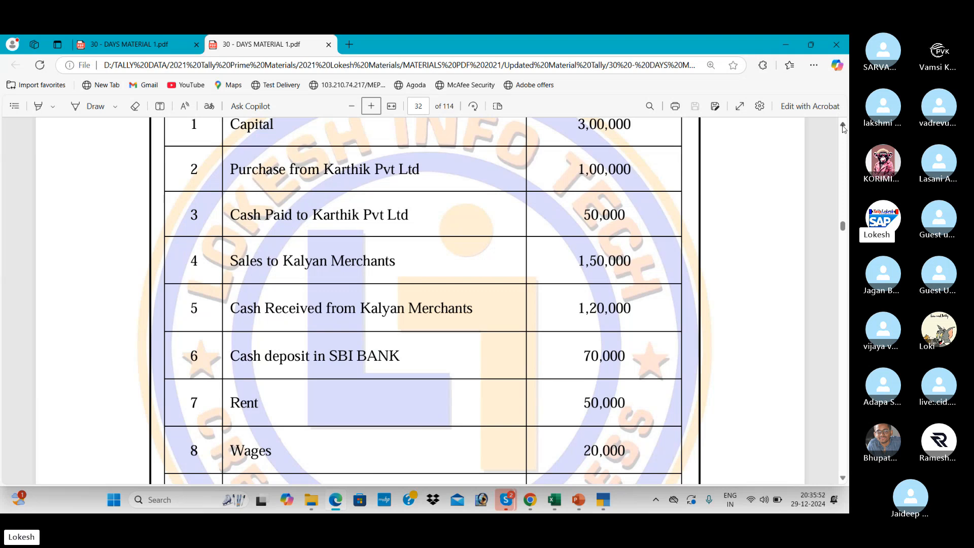
left_click(843, 124)
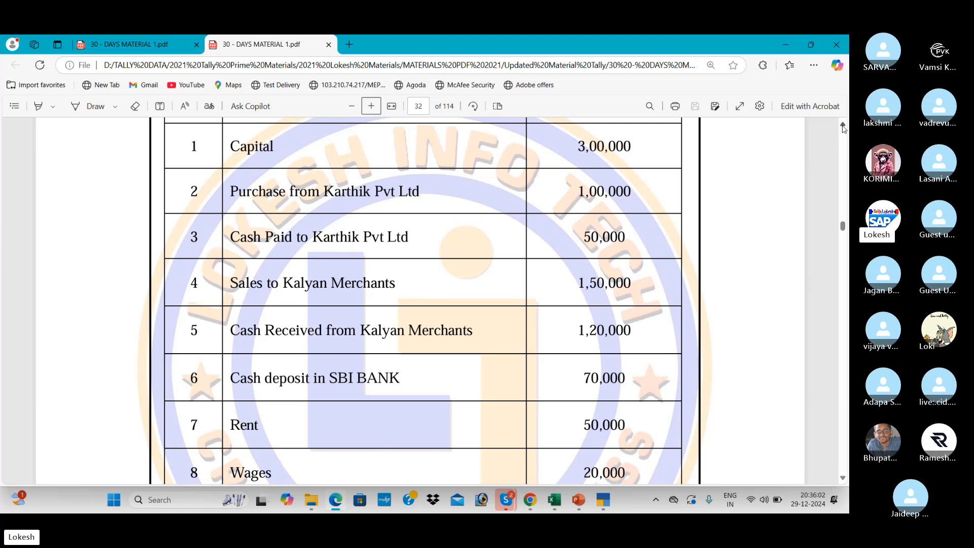
scroll(842, 129, "up", 2)
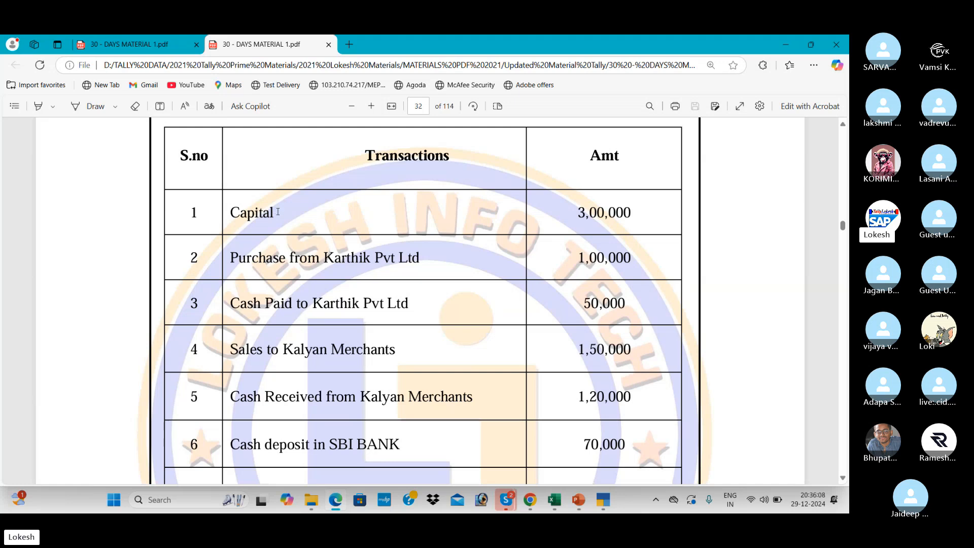
left_click_drag(277, 212, 233, 208)
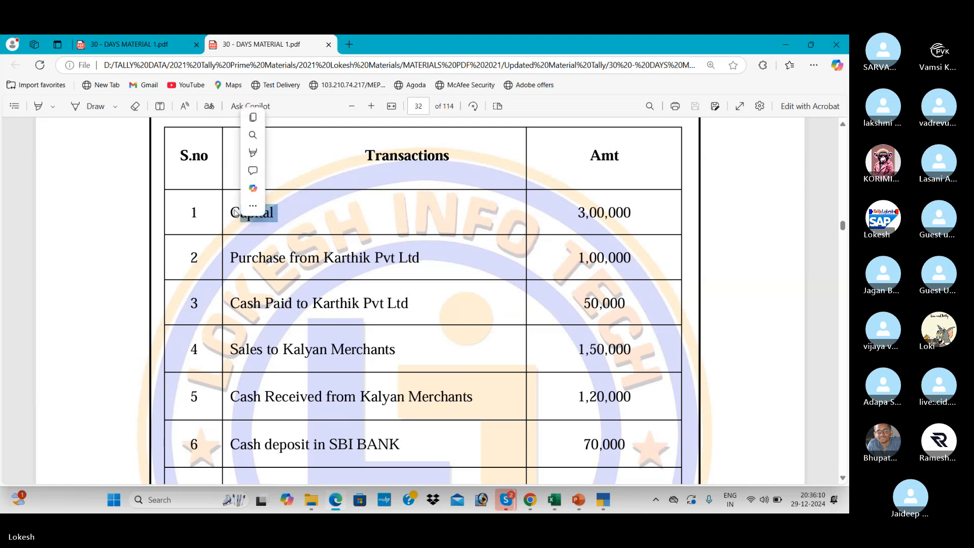
key("alt+Tab")
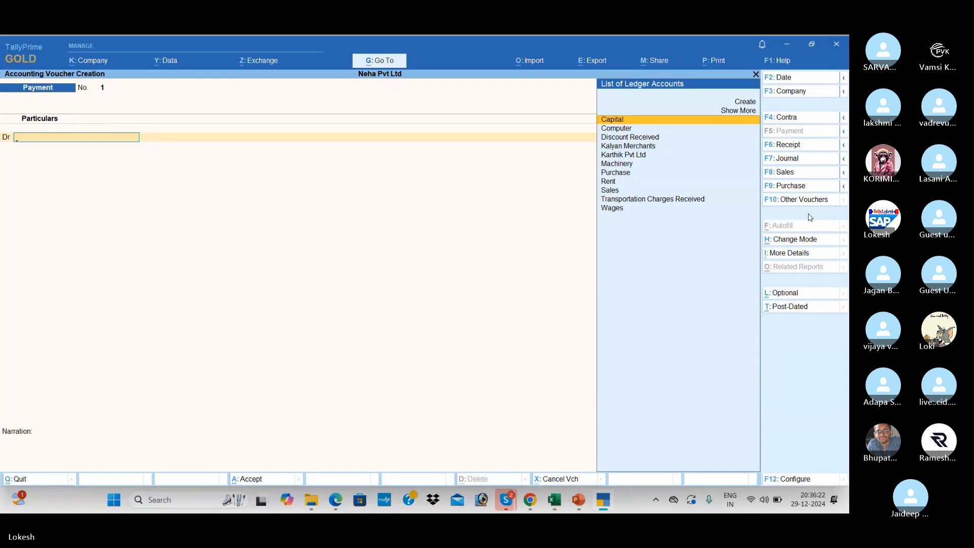
left_click(802, 149)
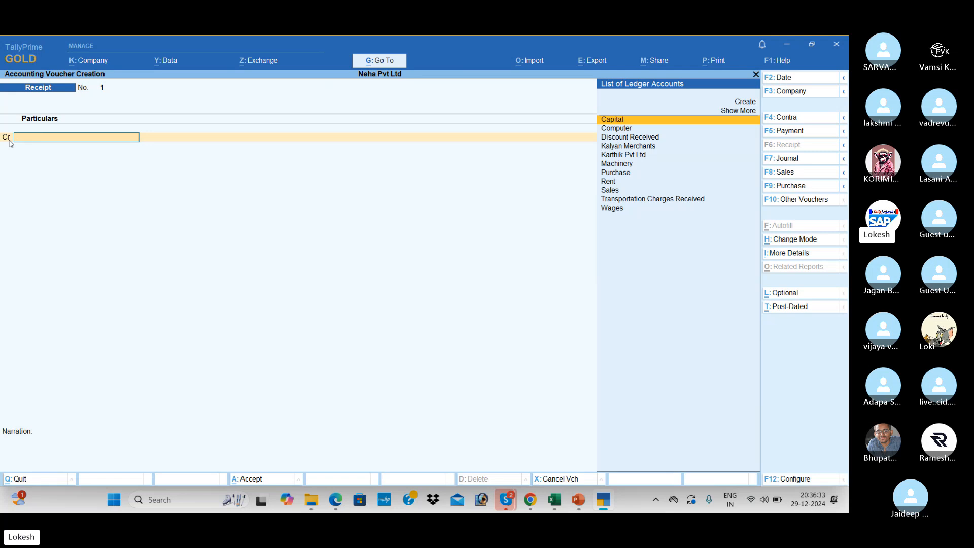
key("alt+Tab")
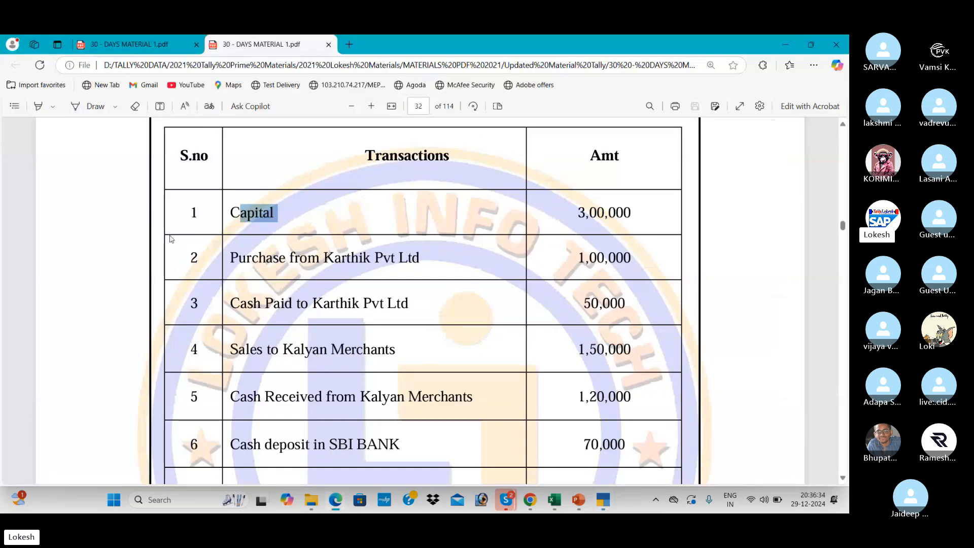
left_click(236, 218)
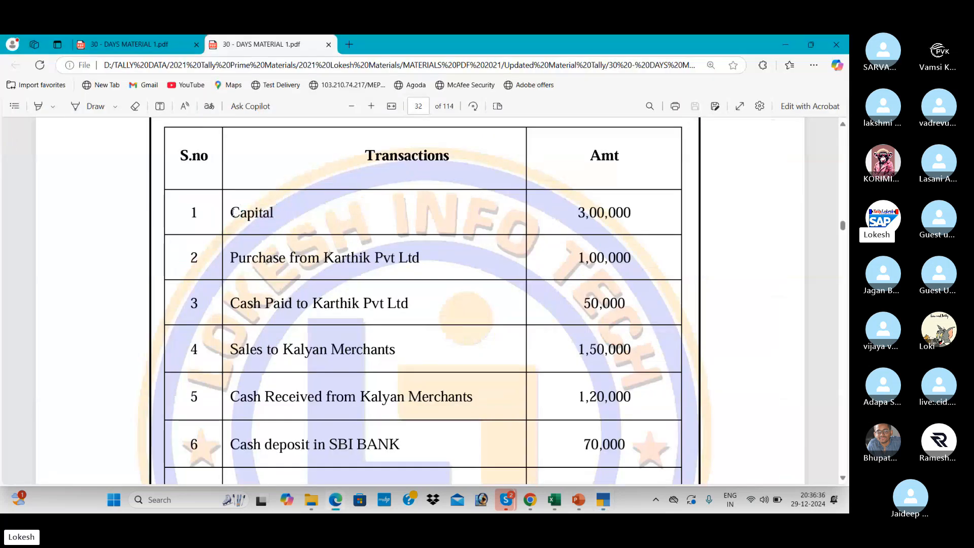
left_click_drag(231, 213, 276, 215)
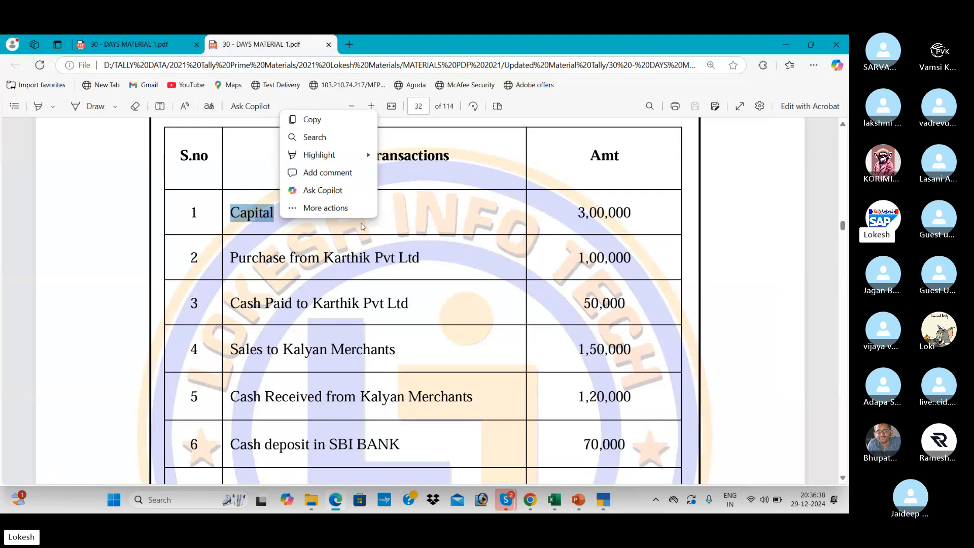
left_click(388, 226)
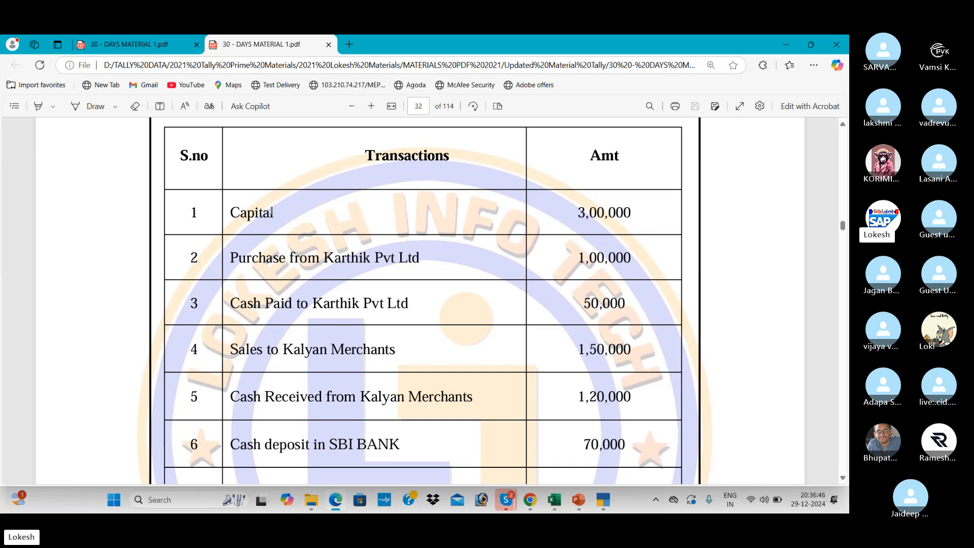
left_click_drag(274, 212, 232, 212)
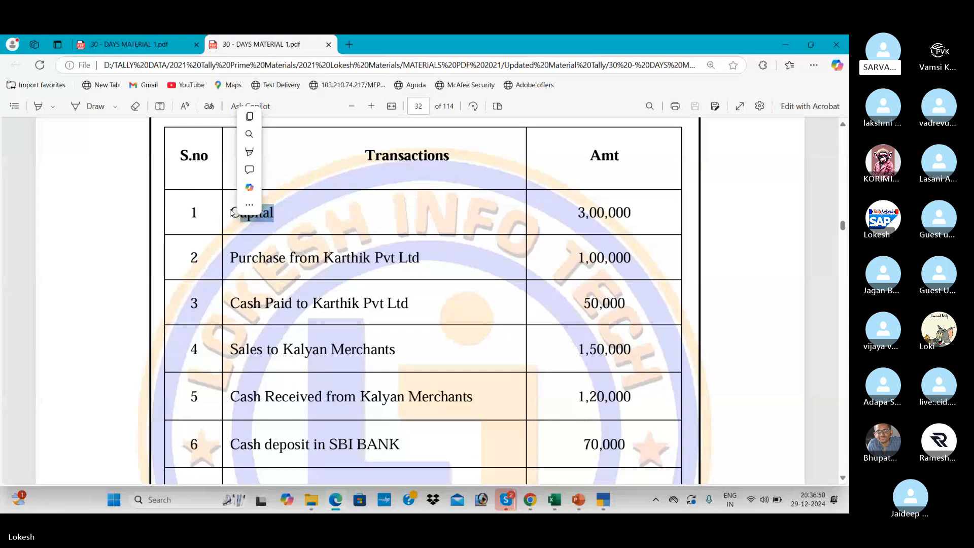
left_click(249, 204)
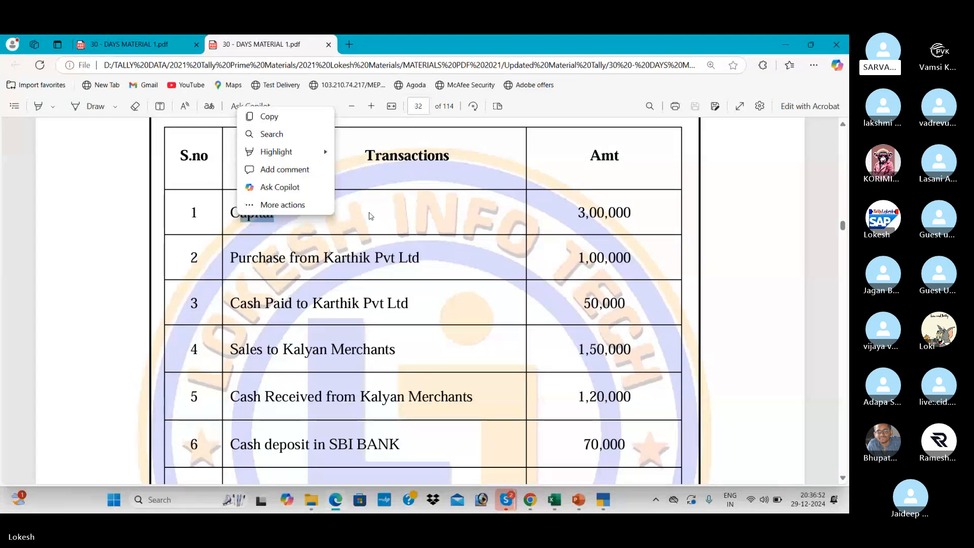
left_click(370, 216)
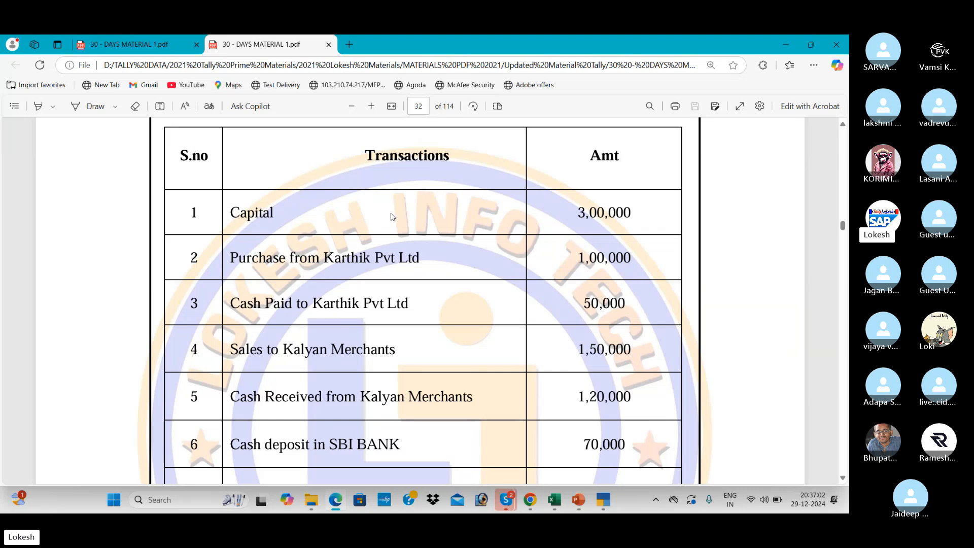
Credit the Capital ledger with 3,00,000 on the Receipt voucher.
key("alt+Tab")
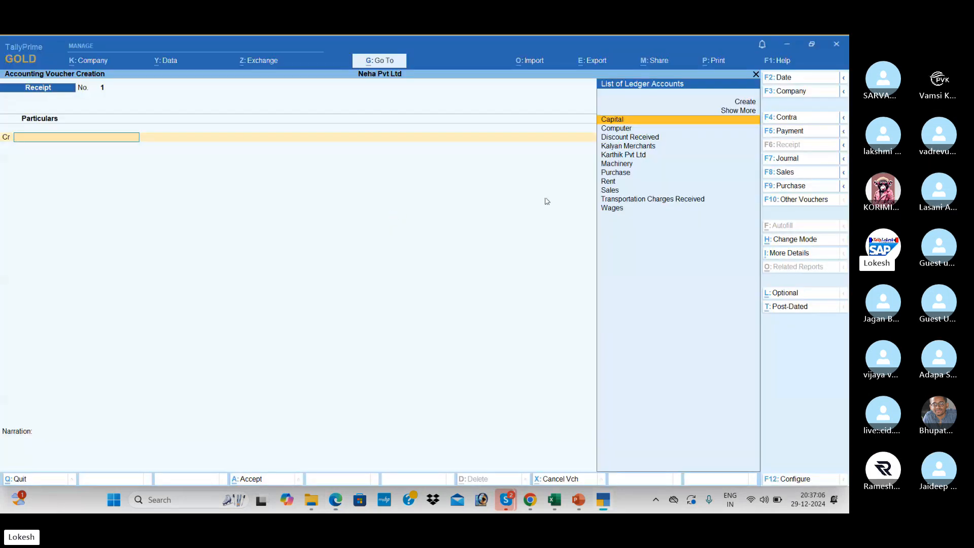
key("Down")
key("Down")
key("Down")
key("Down")
key("Down")
key("Down")
key("Down")
key("Down")
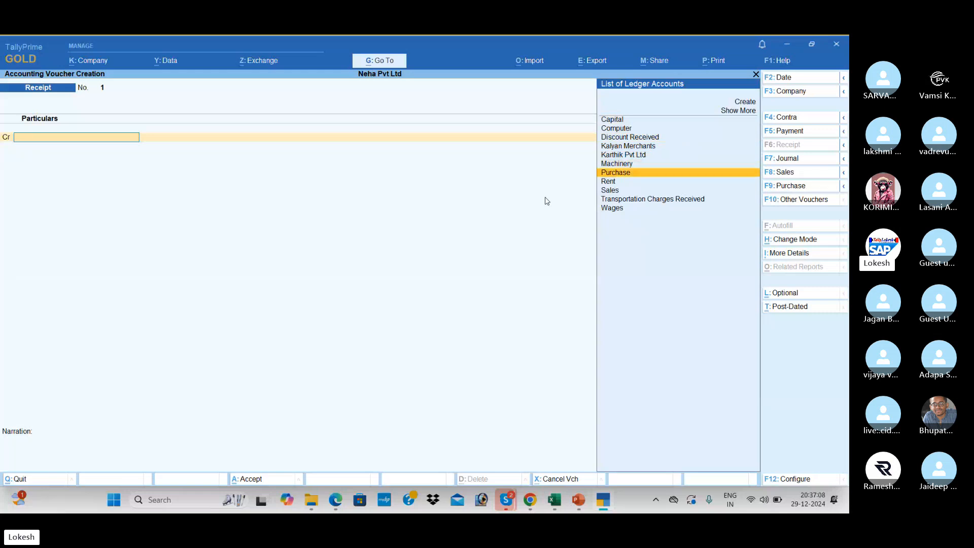
key("Up")
key("Up")
key("Up")
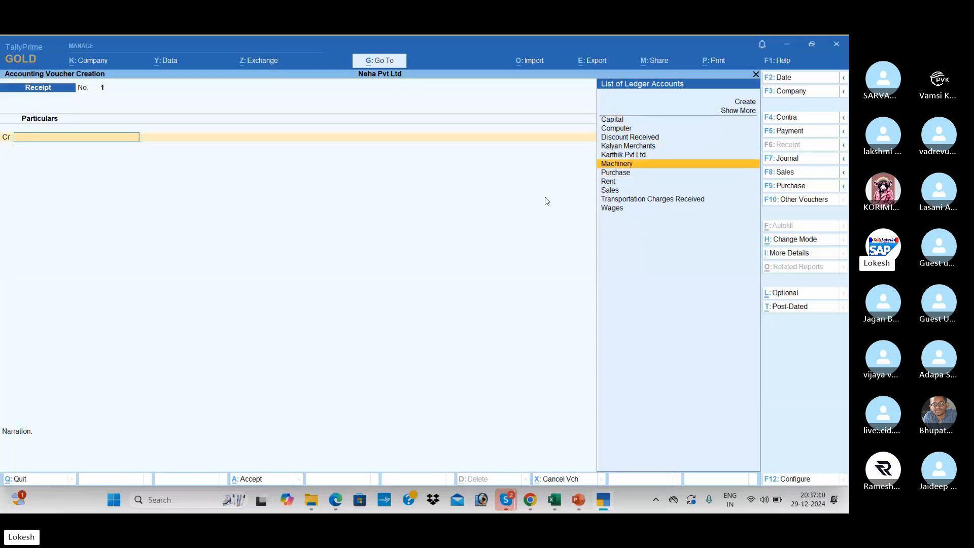
key("Home")
key("Return")
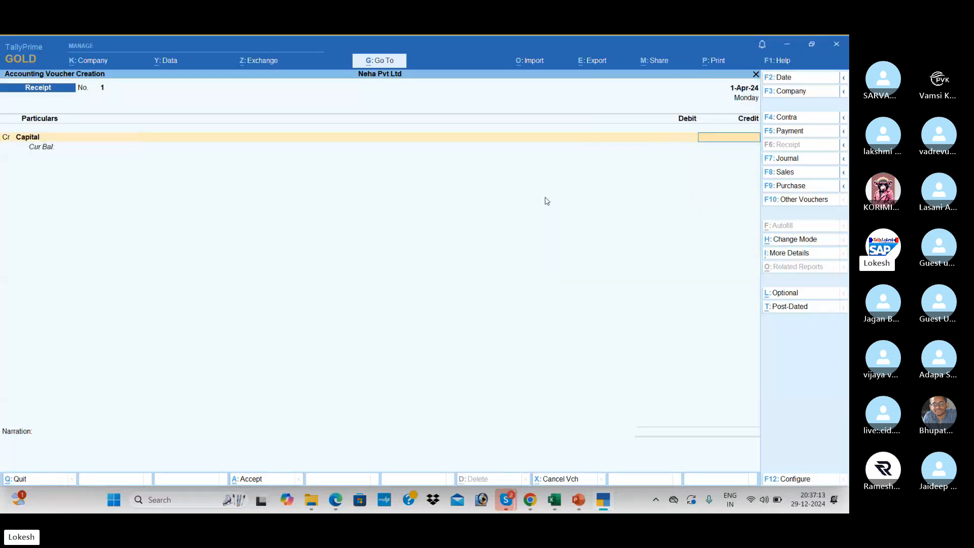
key("alt+Tab")
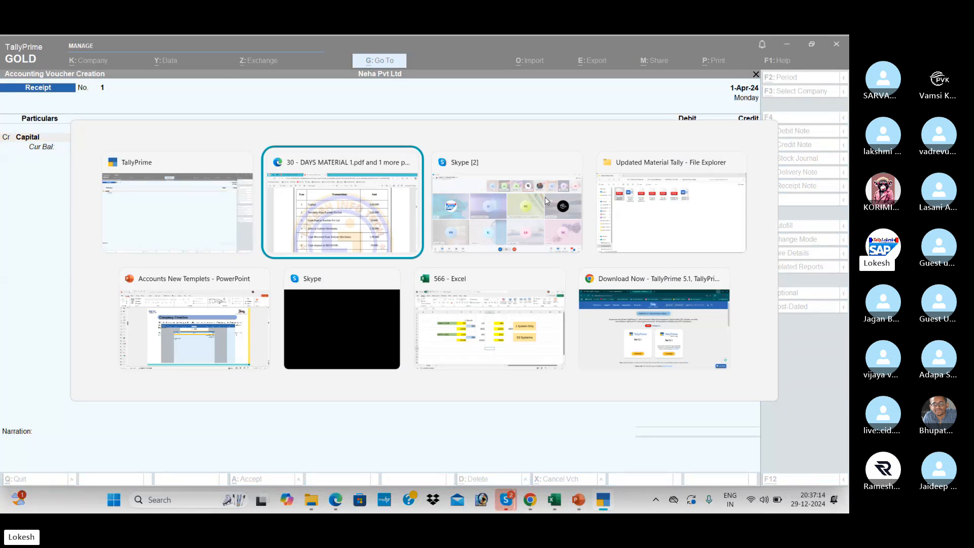
key("alt+Tab")
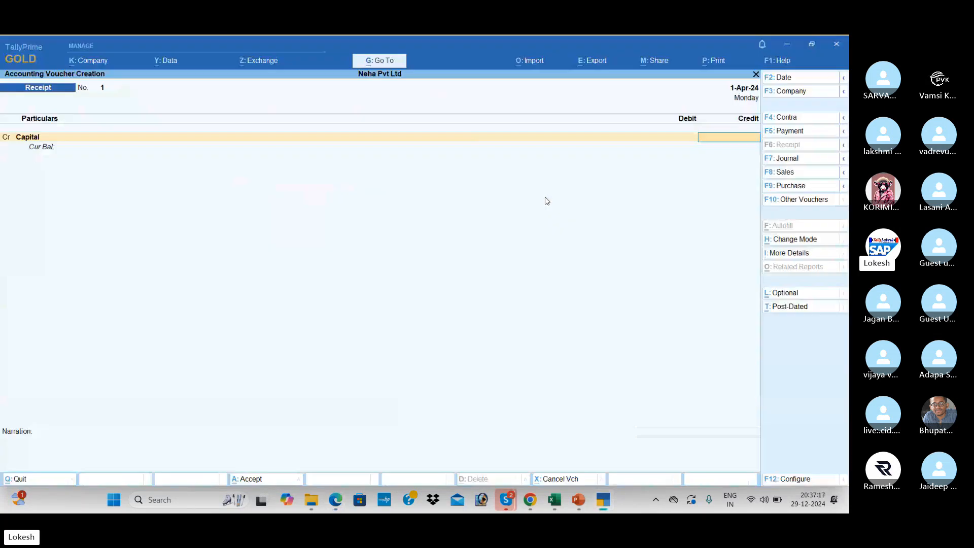
type("300000")
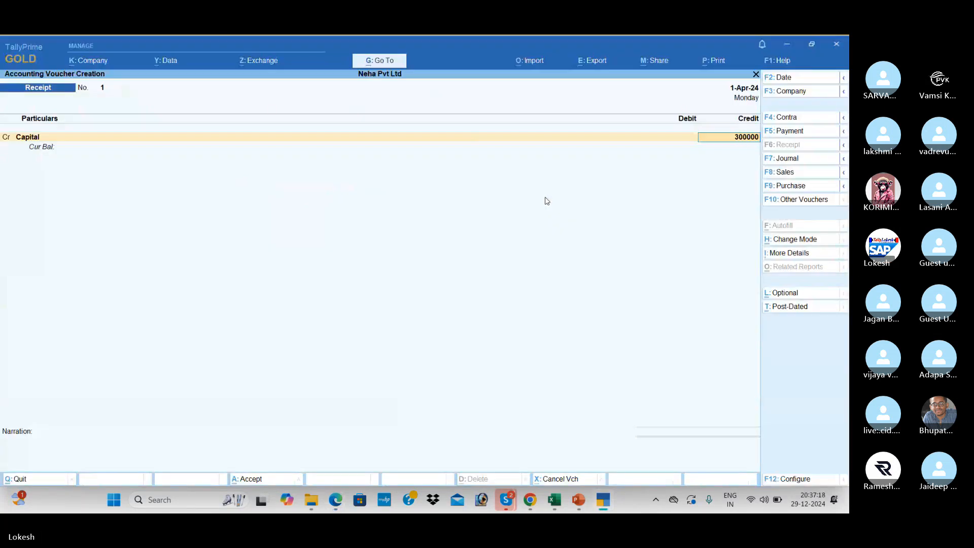
key("Return")
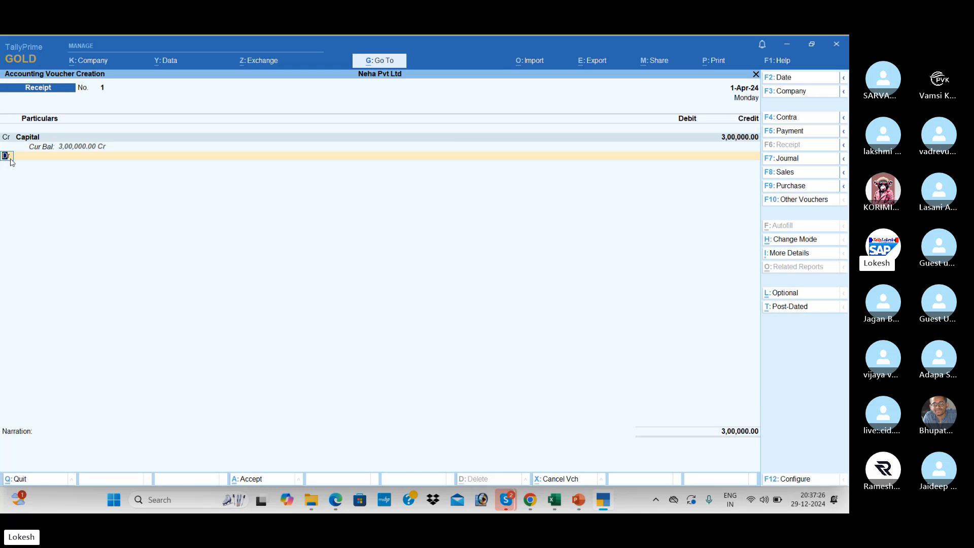
Debit Cash for 3,00,000 and save Receipt voucher No. 1.
key("Return")
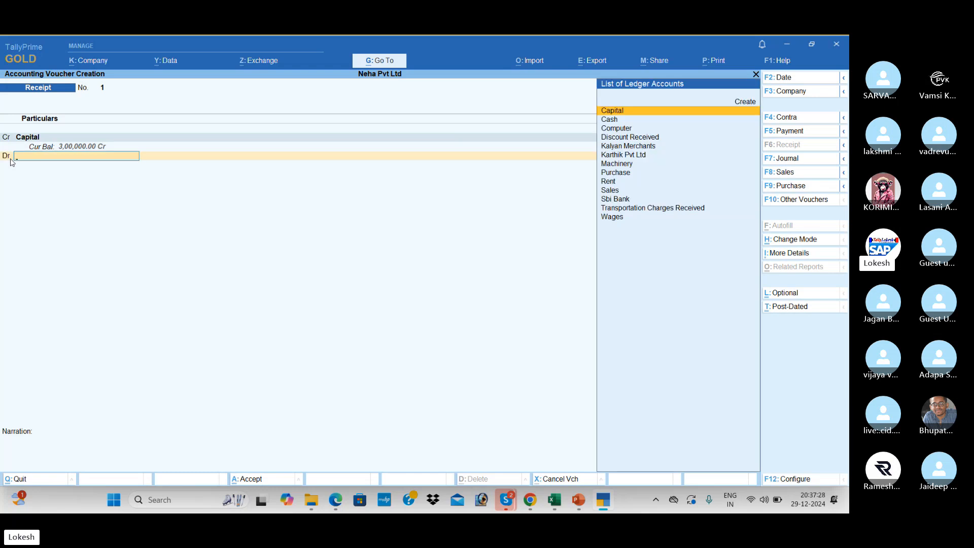
key("Down")
key("Return")
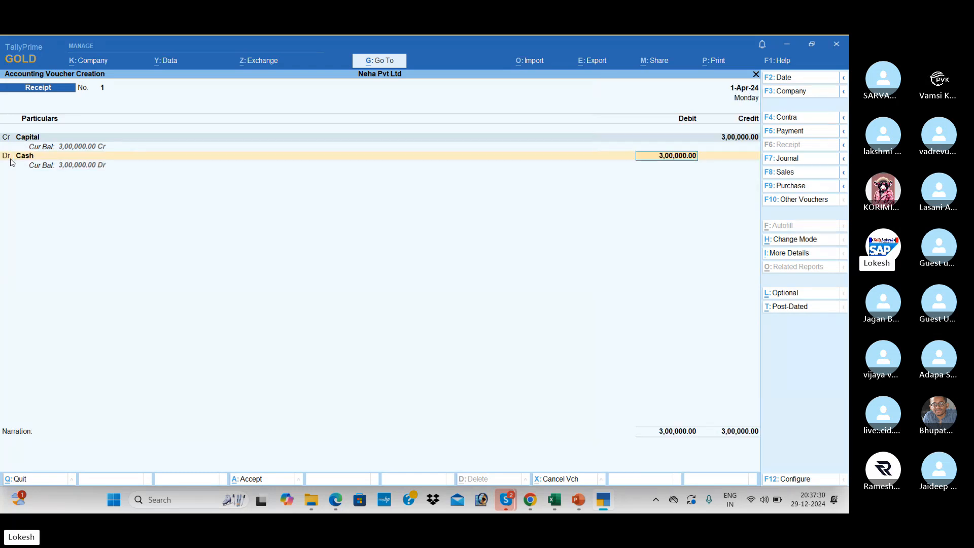
key("Return")
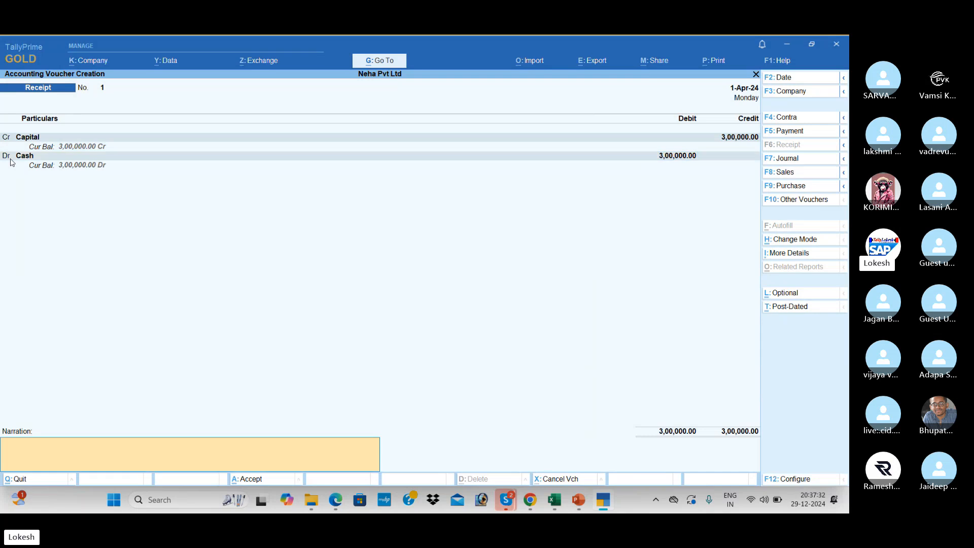
key("Return")
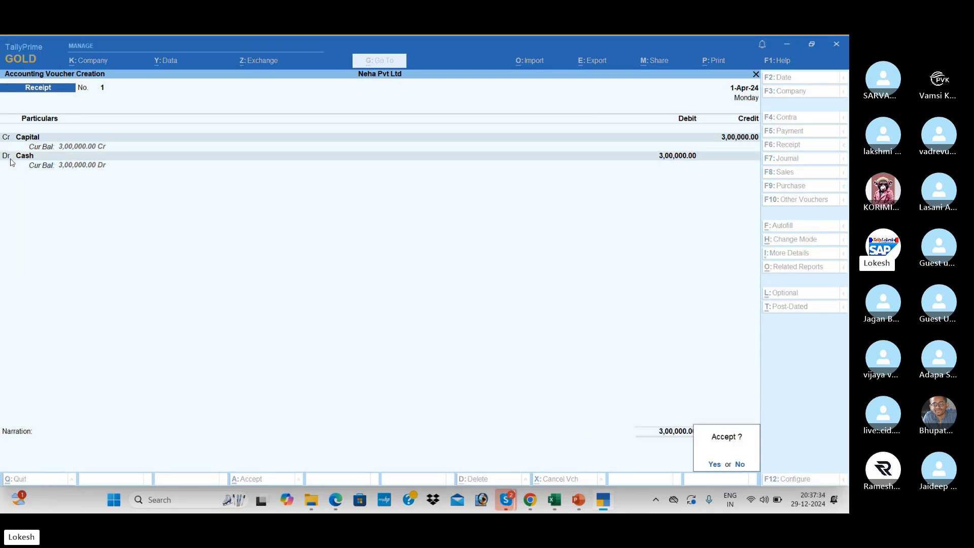
key("Return")
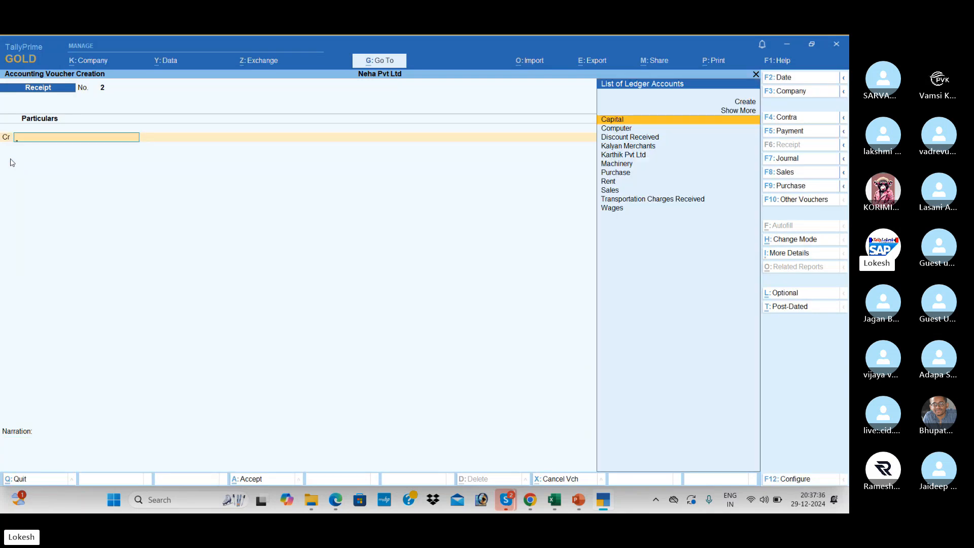
After checking the transactions PDF, start a new Purchase voucher No. 1.
key("alt+Tab")
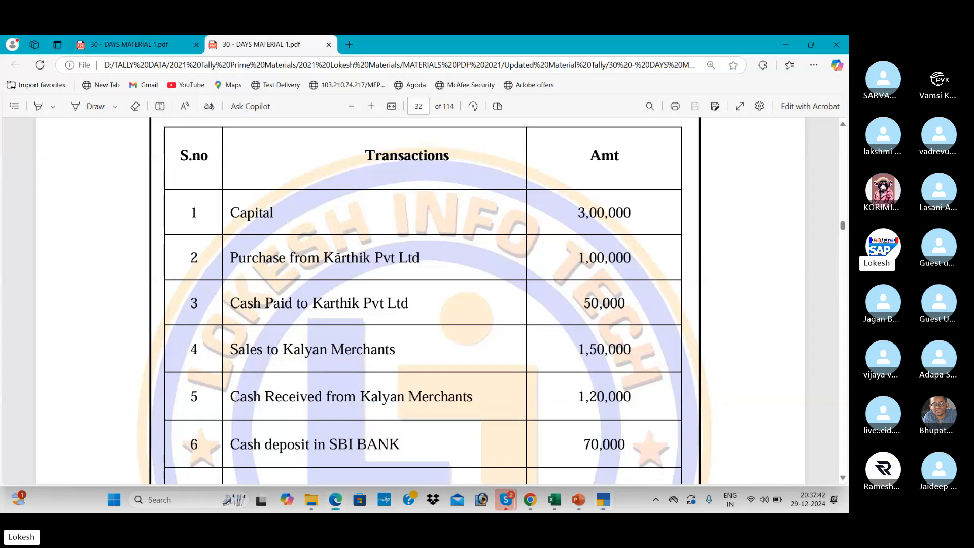
key("alt+Tab")
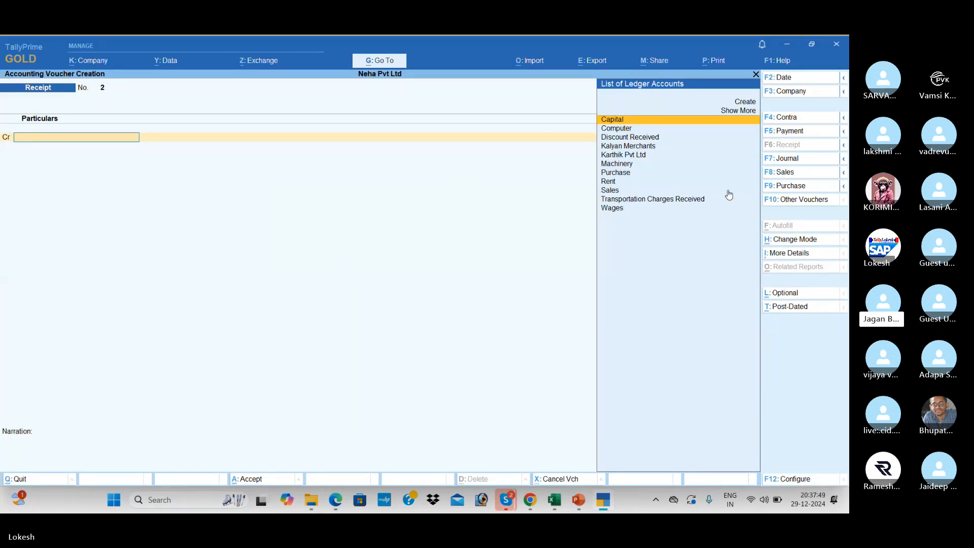
left_click(801, 187)
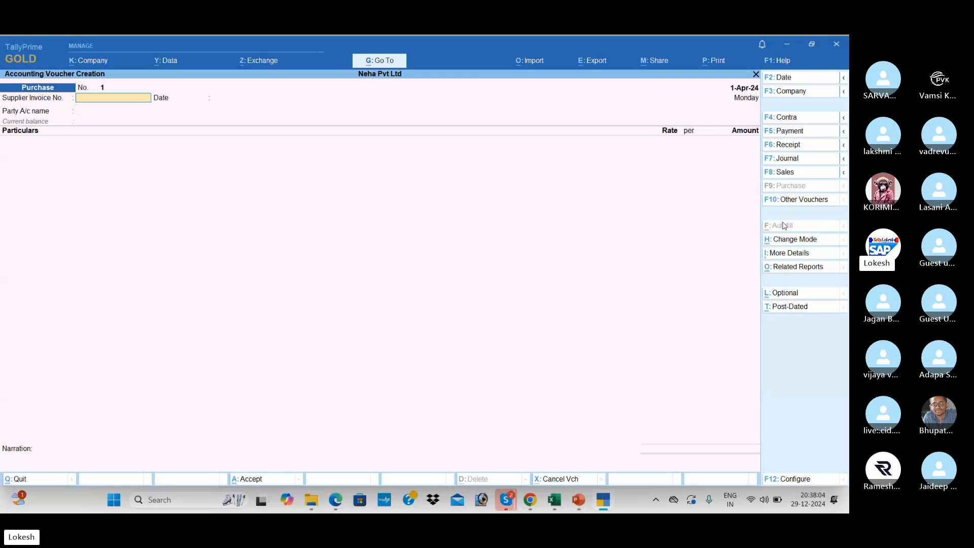
Change the Purchase voucher to As Voucher mode, skipping the supplier invoice number and date.
left_click(790, 241)
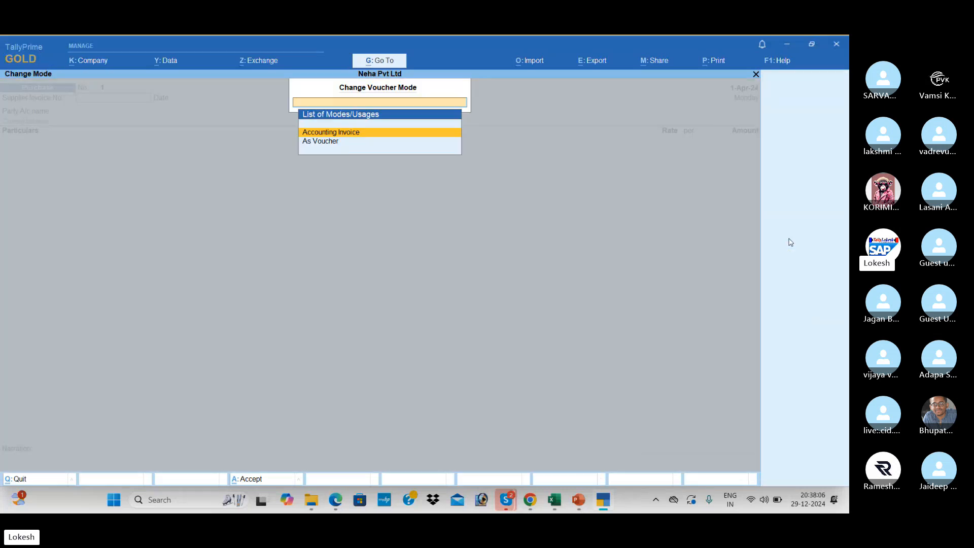
key("Down")
key("Return")
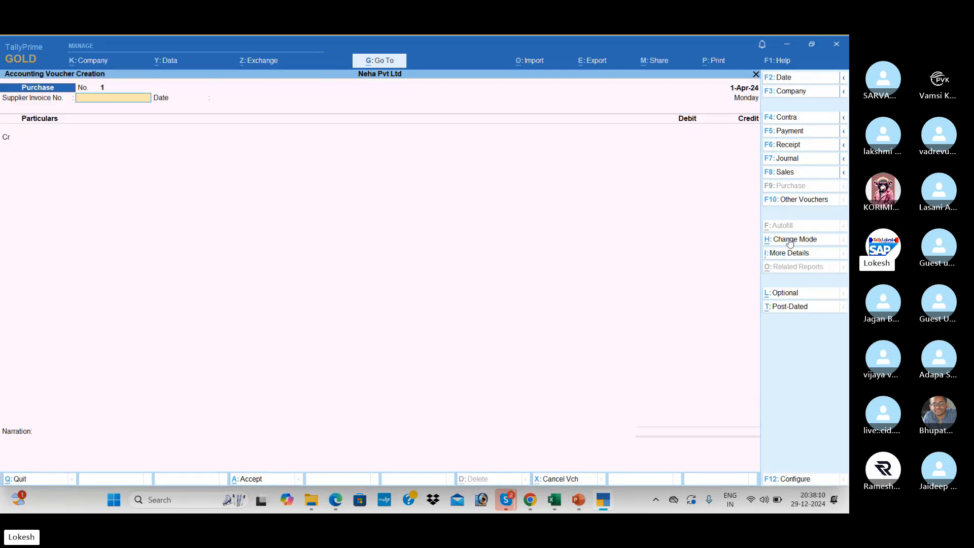
key("Return")
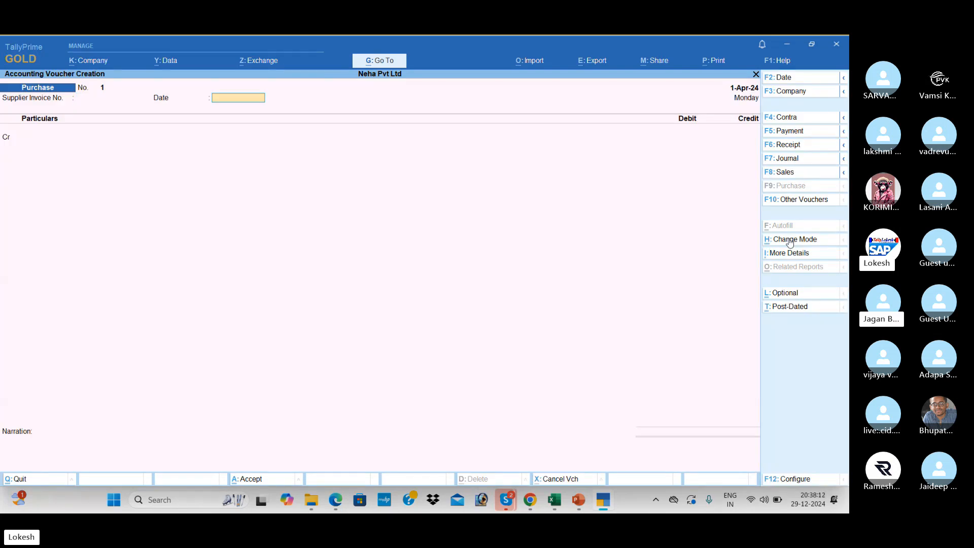
key("Return")
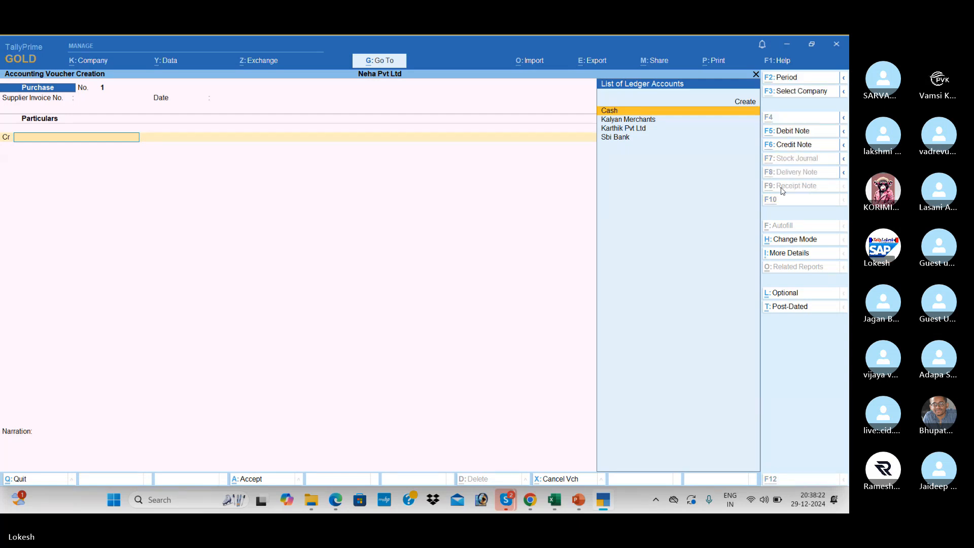
key("alt+Tab")
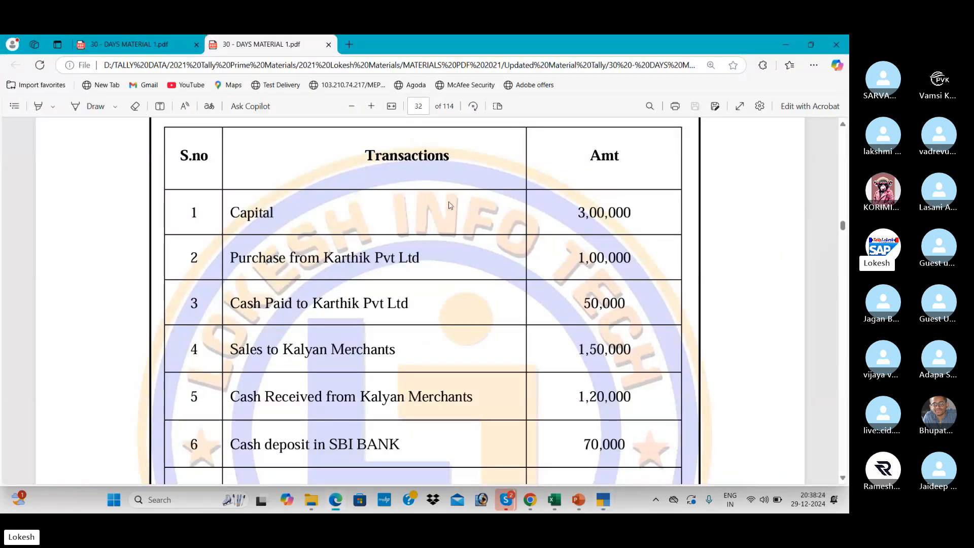
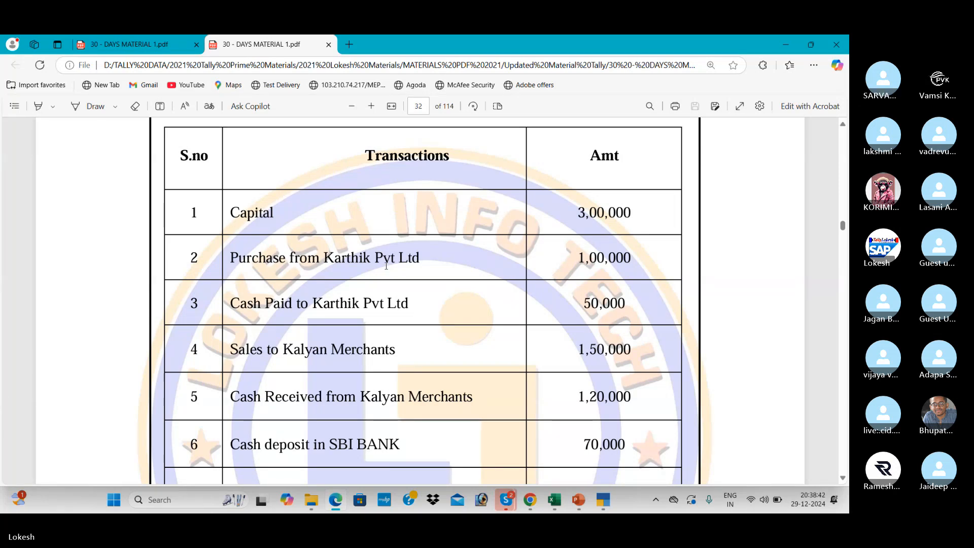
Credit Karthik Pvt Ltd in Purchase voucher No. 1, passing through the party details.
key("alt+Tab")
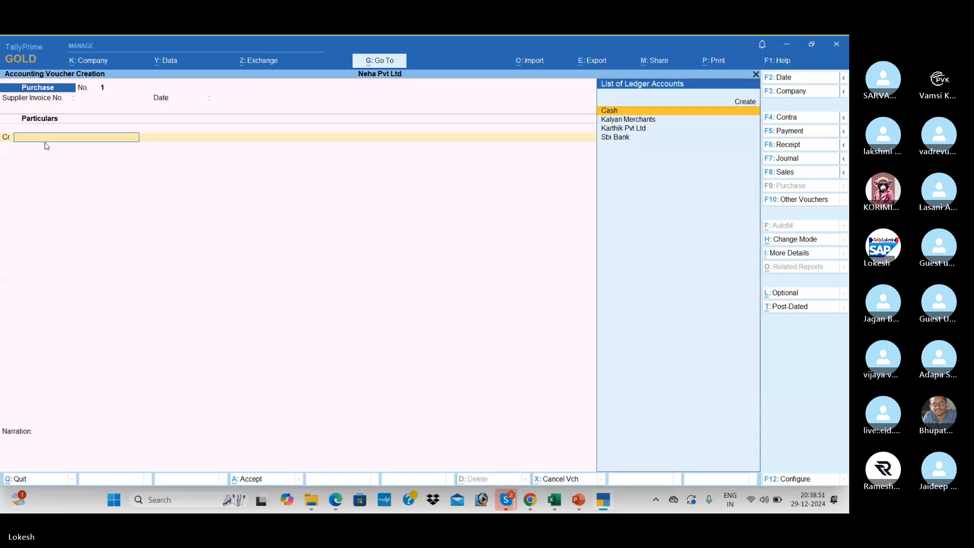
key("Down")
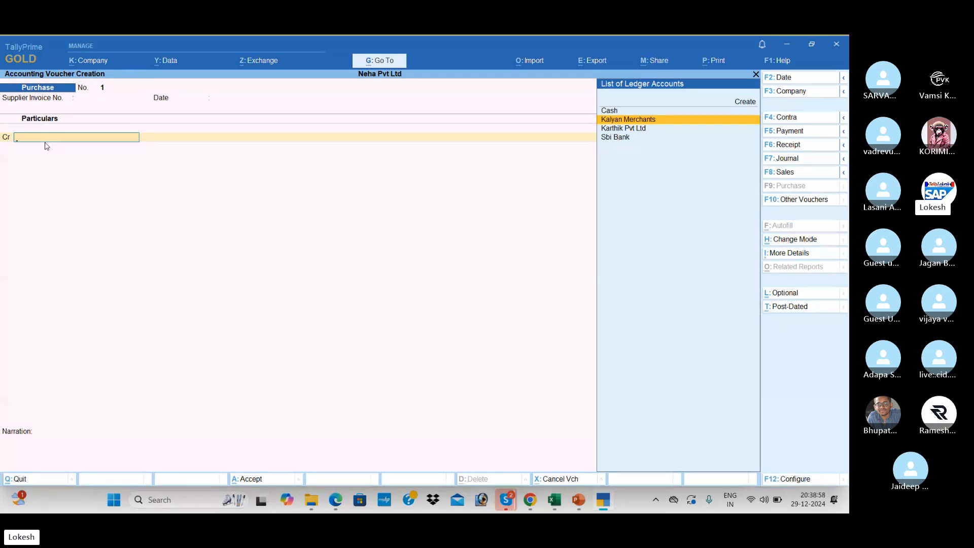
key("Down")
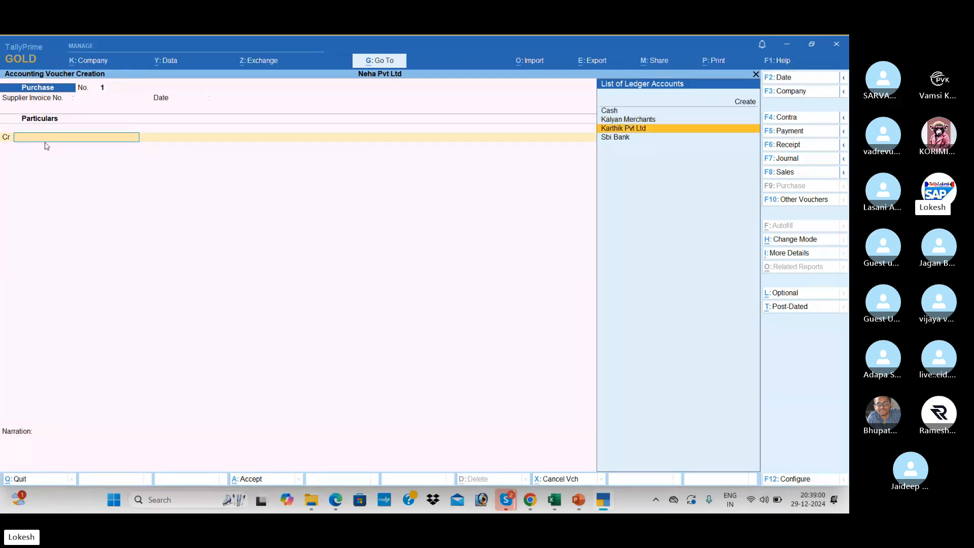
key("Up")
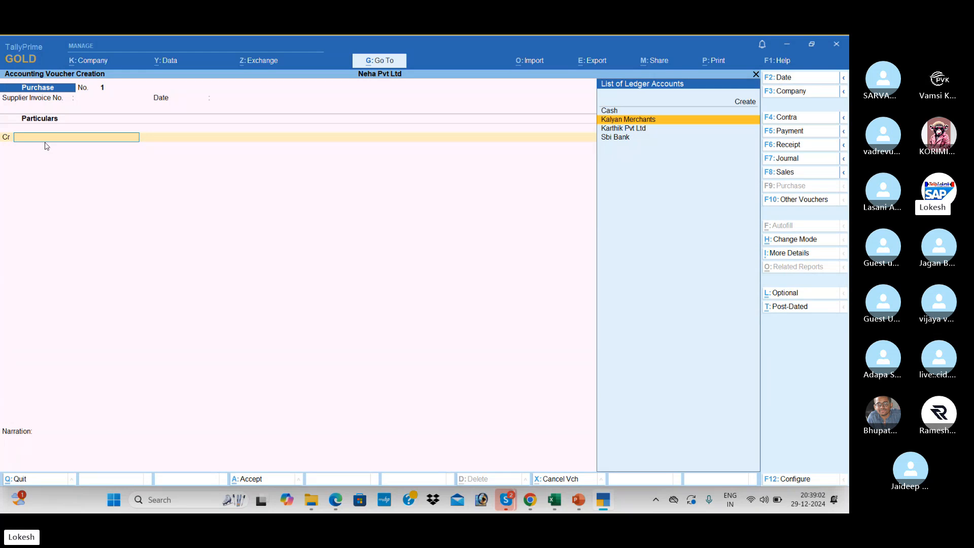
key("Down")
key("Return")
key("Return")
key("Return")
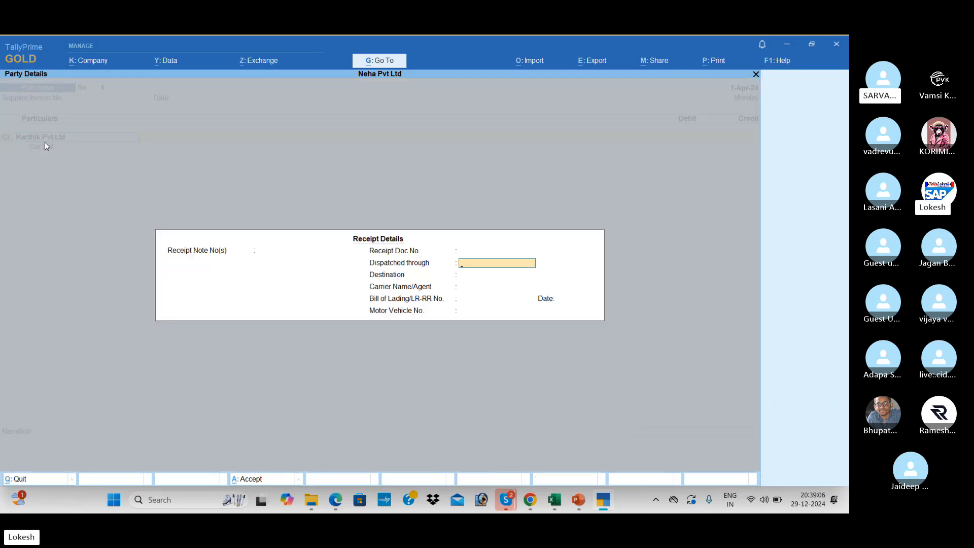
key("Return")
key("Return")
key("Return")
key("Return")
key("Return")
key("Return")
key("Return")
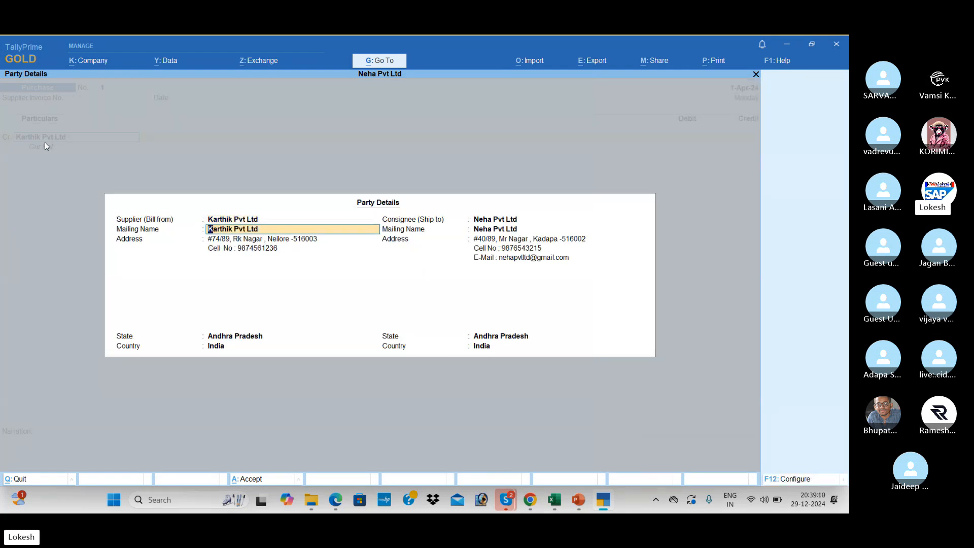
key("Return")
key("Return")
key("Return")
key("Return")
key("Return")
key("Return")
key("Return")
key("Return")
key("Return")
key("Return")
key("Return")
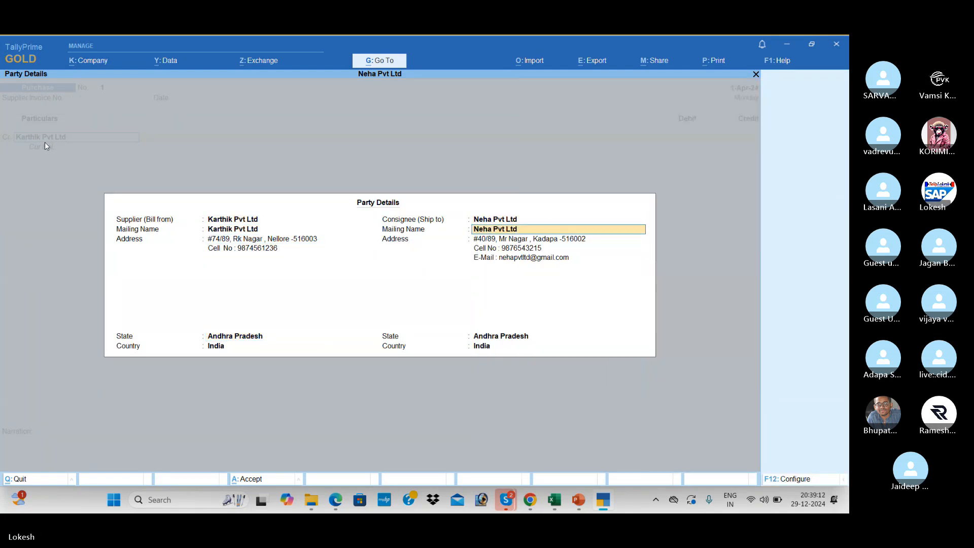
key("Return")
key("Return")
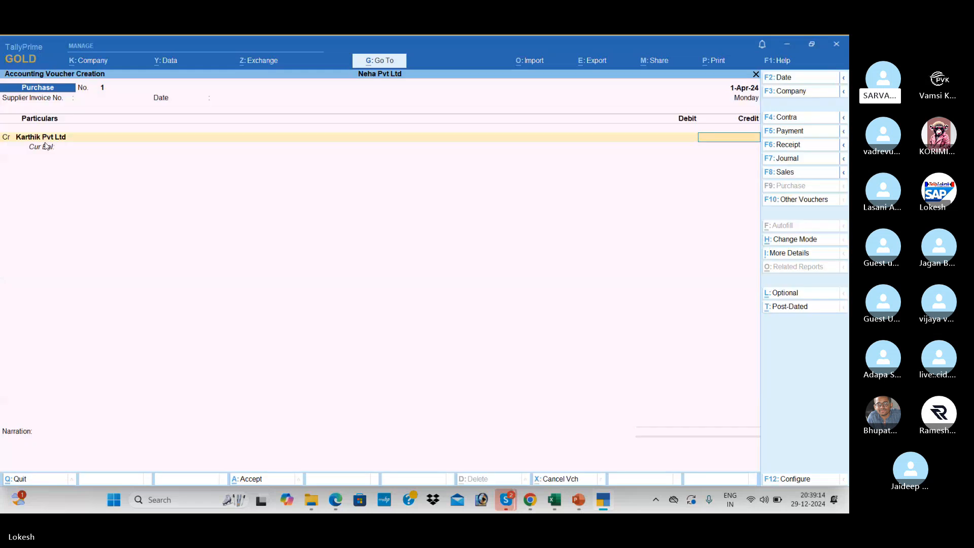
Enter 1,00,000, debit Purchase and save the voucher, then check the PDF transactions.
key("alt+Tab")
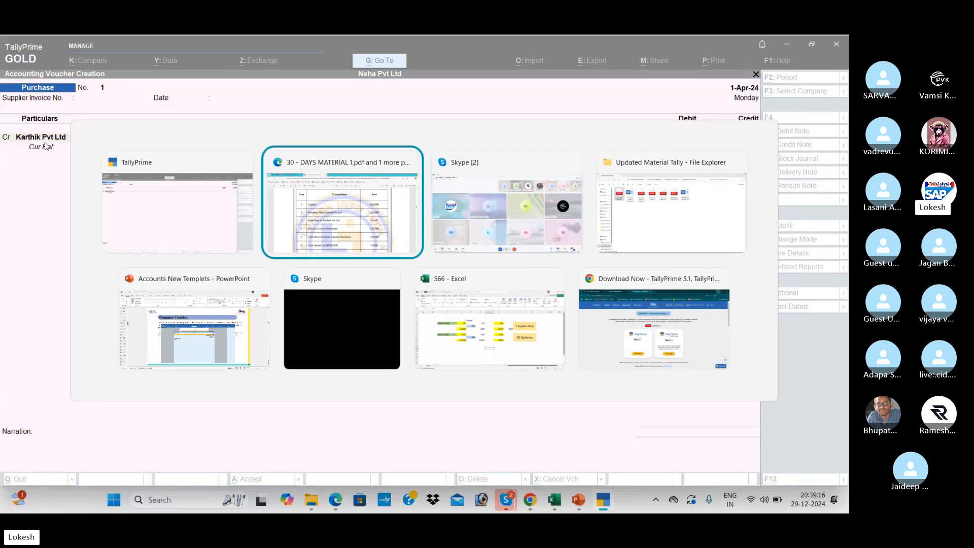
key("alt+Tab")
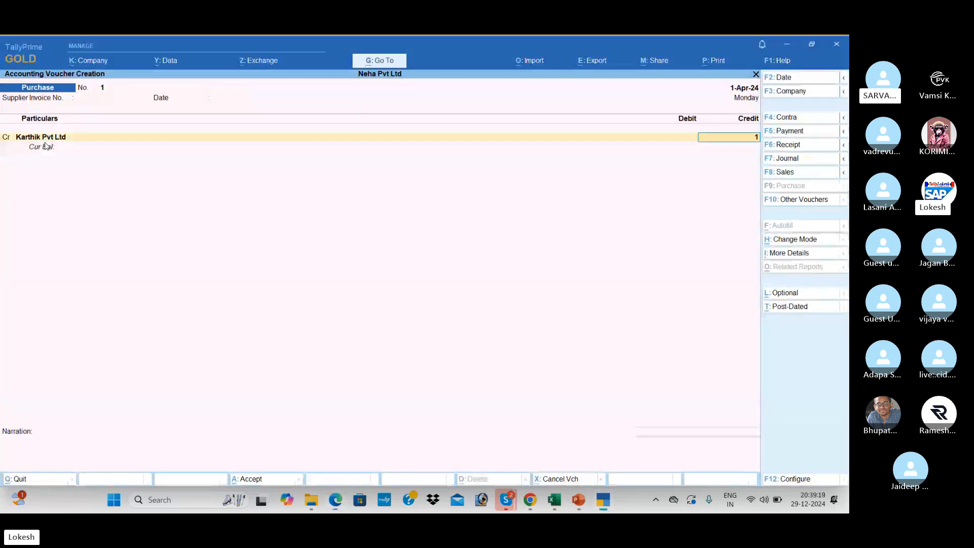
type("100000")
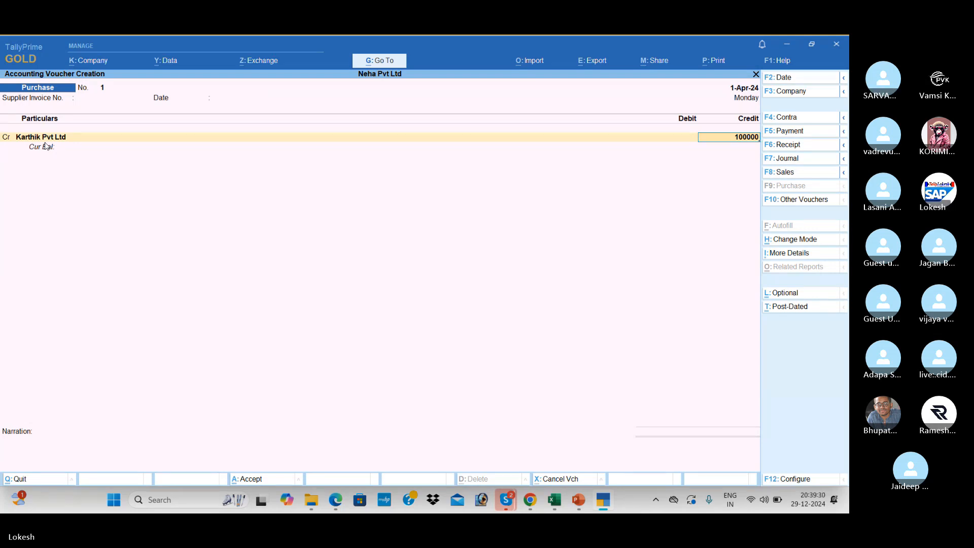
key("Return")
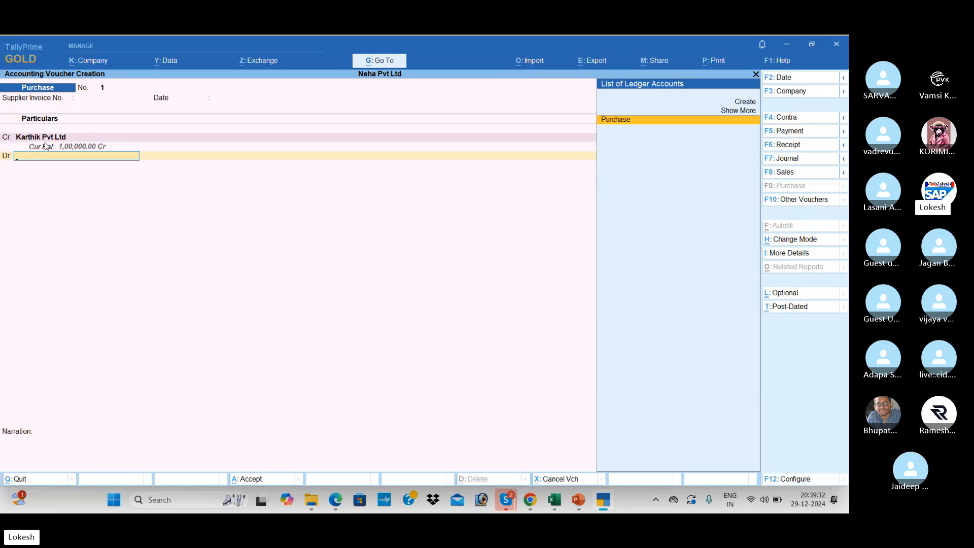
key("Return")
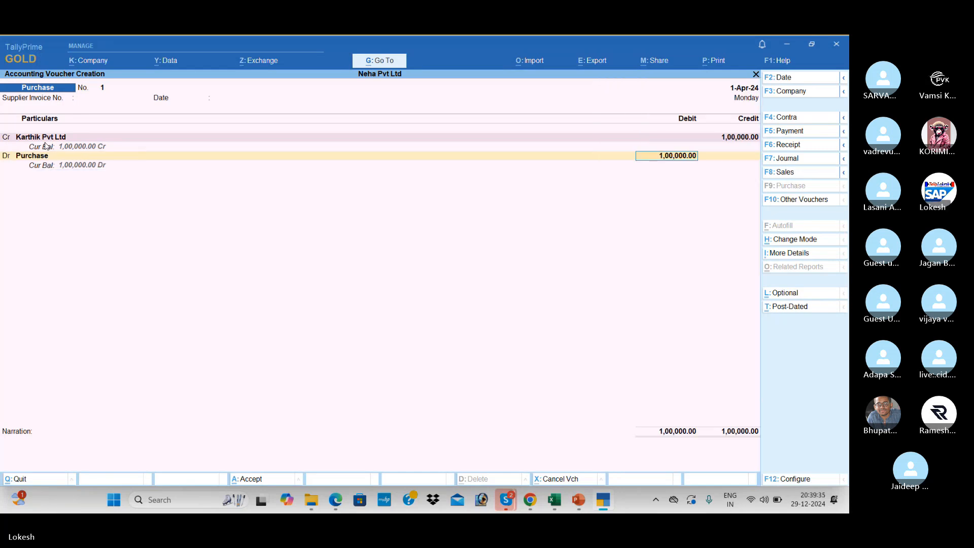
key("Return")
key("Return")
key("Return")
key("Return")
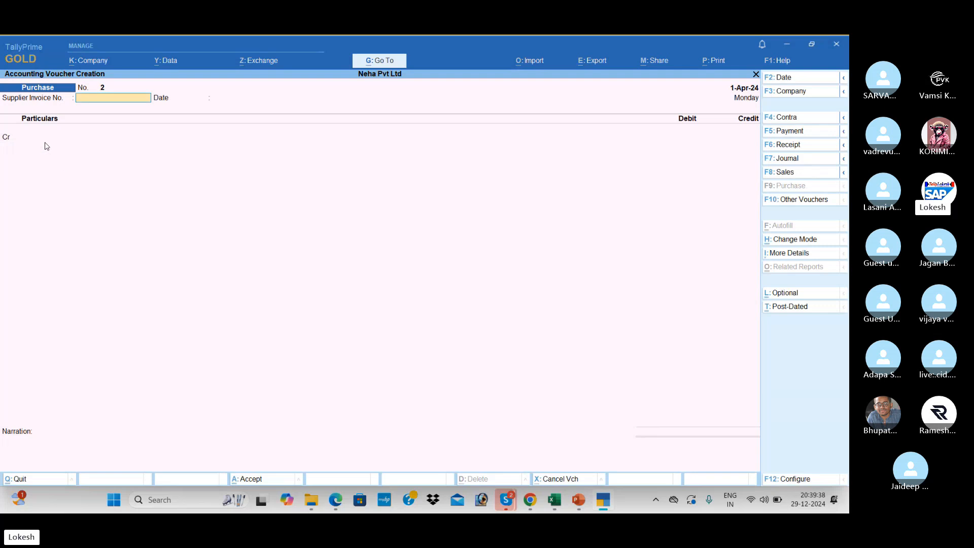
key("alt+Tab")
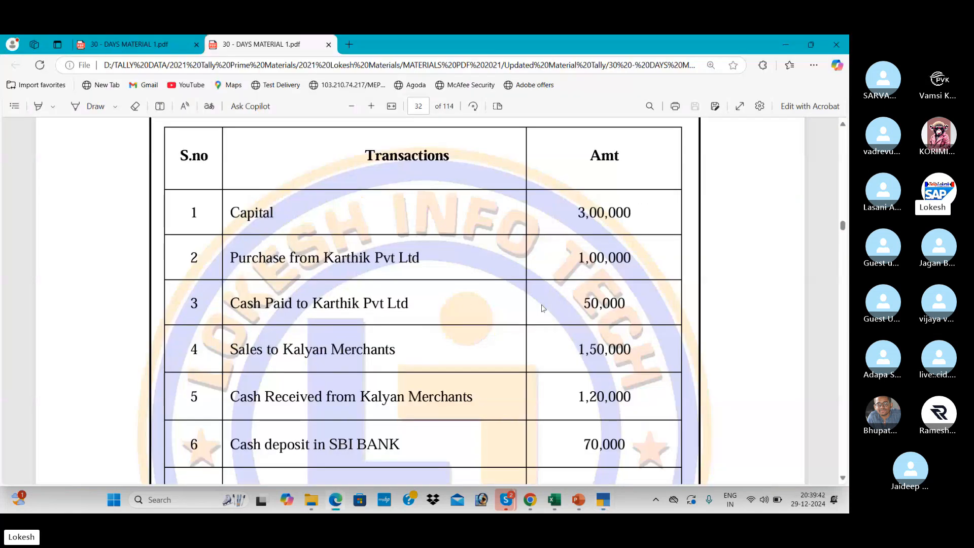
Switch the blank purchase entry to Payment voucher No. 1 and check the next PDF transaction.
key("alt+Tab")
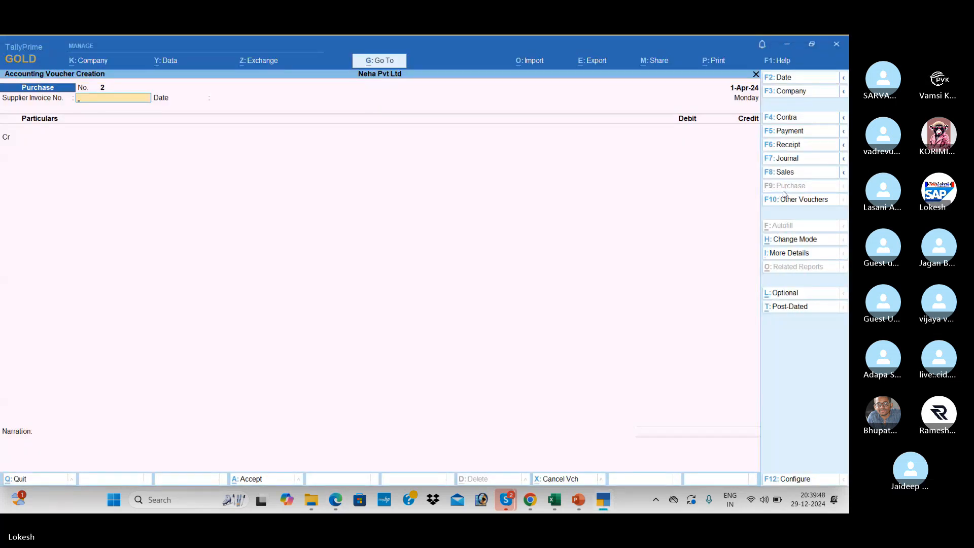
left_click(800, 133)
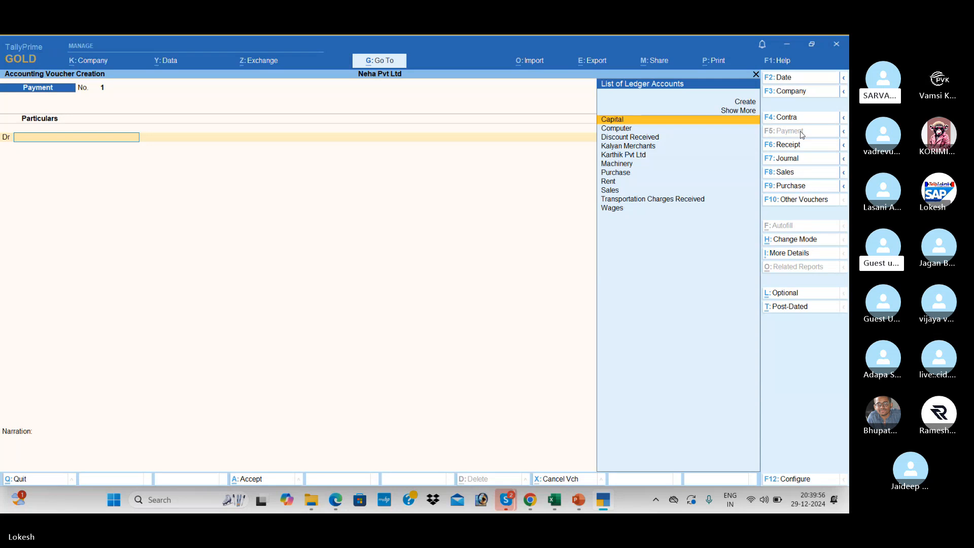
key("alt+Tab")
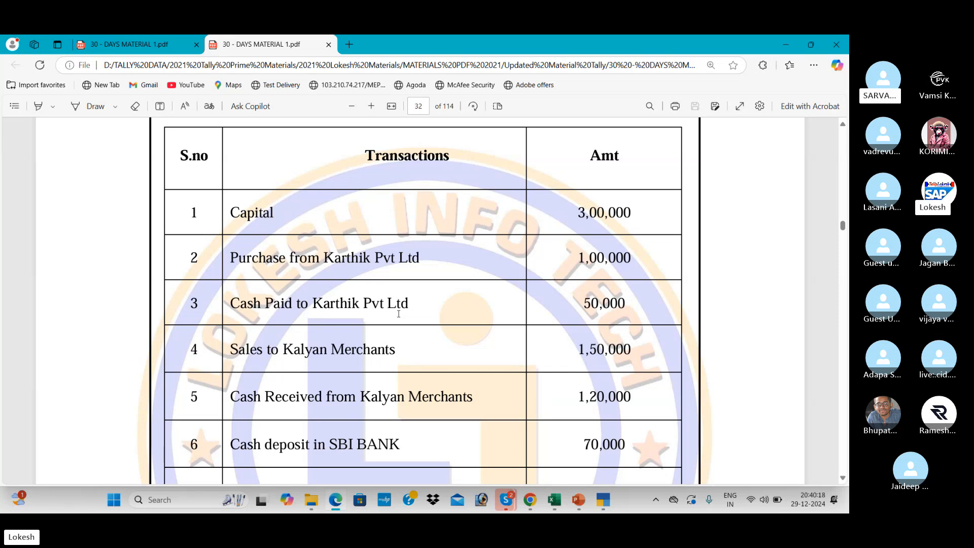
Mute and unmute the Skype call microphone, then return to the TallyPrime payment voucher.
key("alt+Tab")
key("alt+Tab")
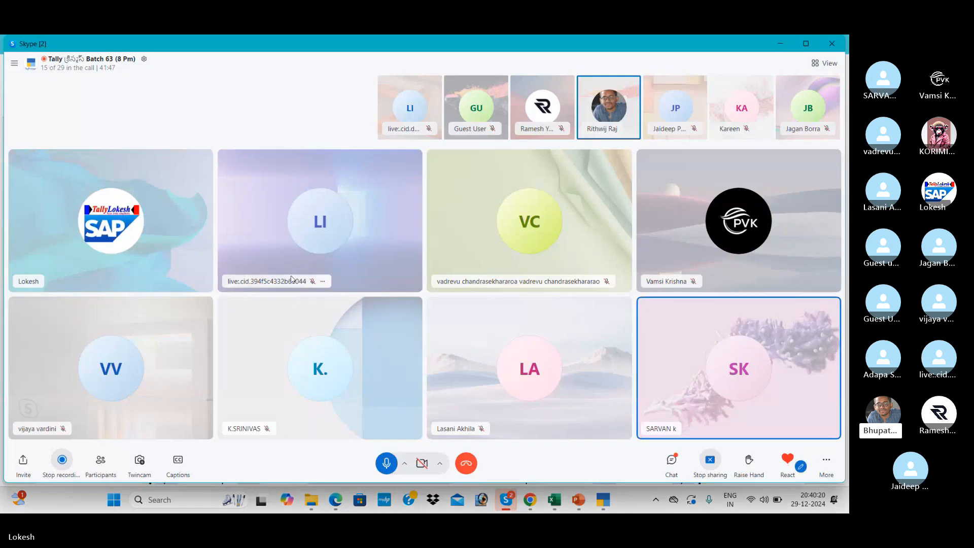
left_click(387, 463)
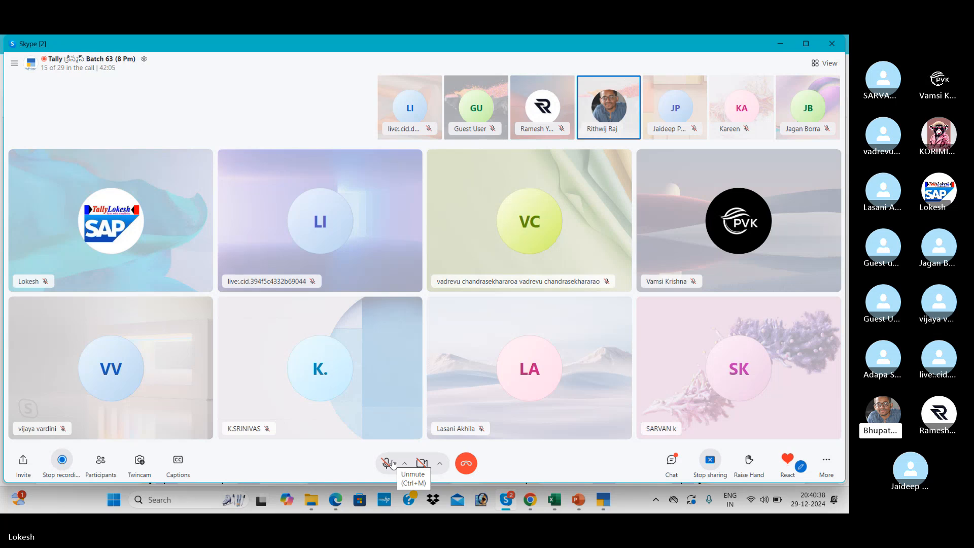
left_click(388, 463)
key("alt+Tab")
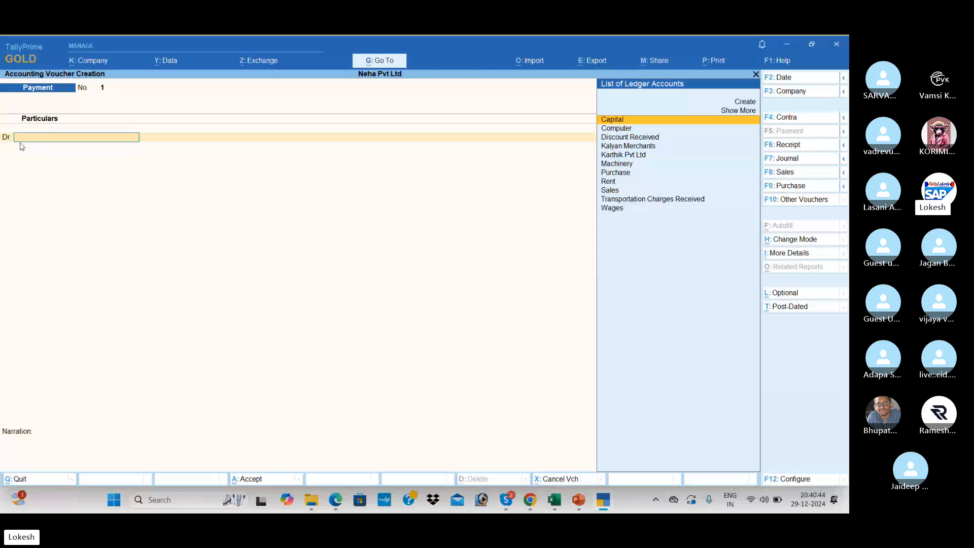
Debit Karthik Pvt Ltd for 50,000 in Payment voucher No. 1.
type("K")
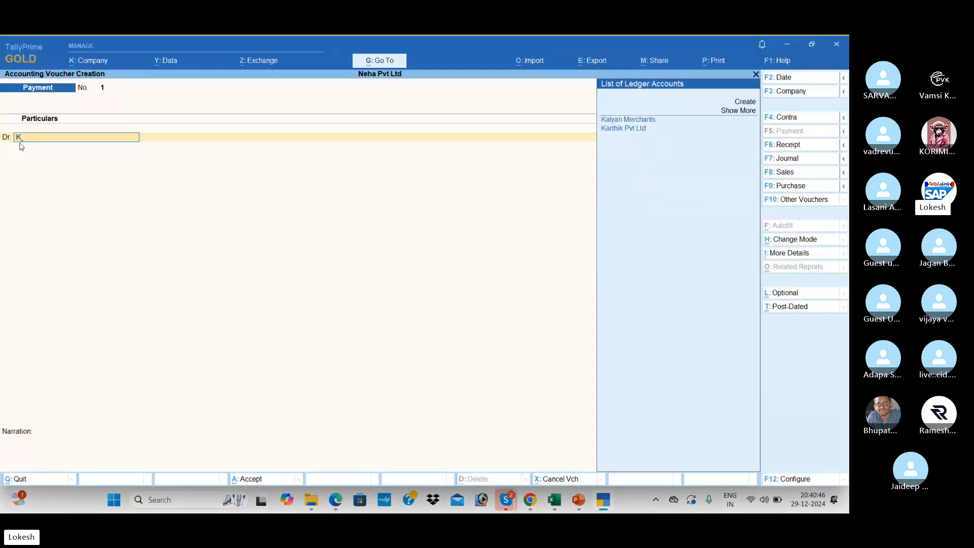
key("Down")
key("Return")
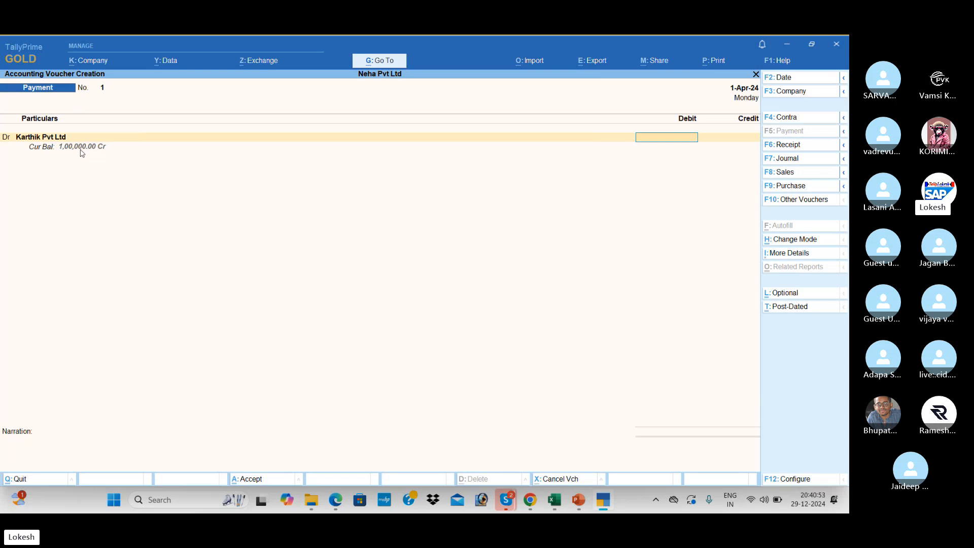
key("alt+Tab")
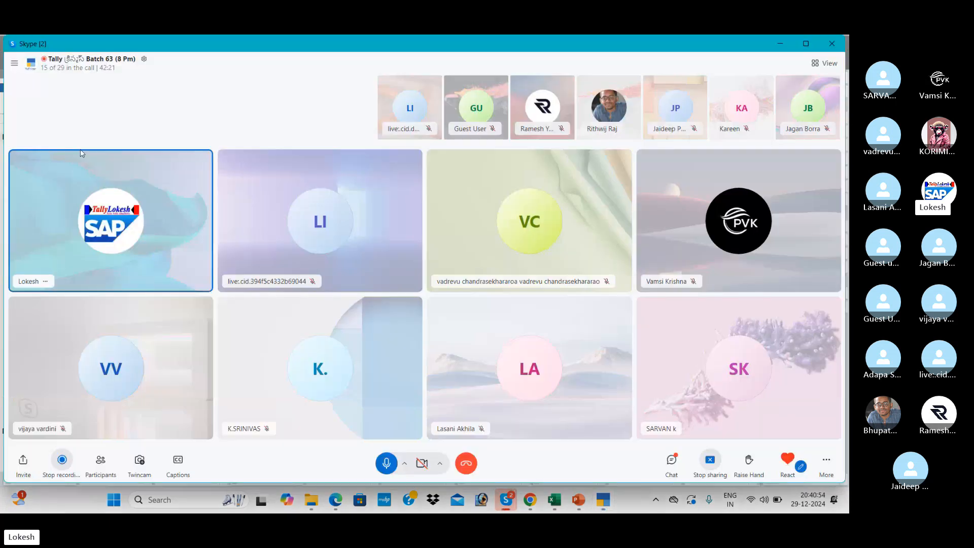
key("alt+Tab")
key("alt+Tab")
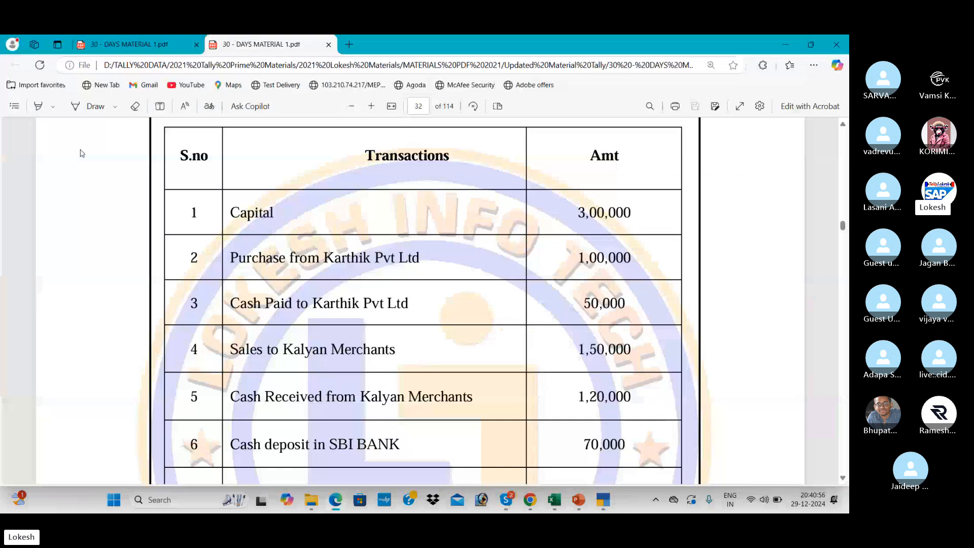
key("alt+Tab")
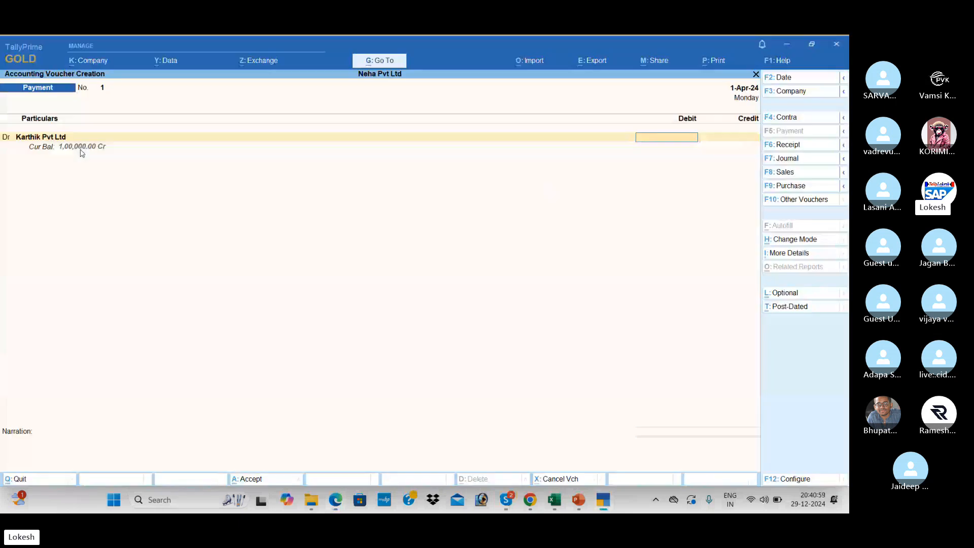
type("50000")
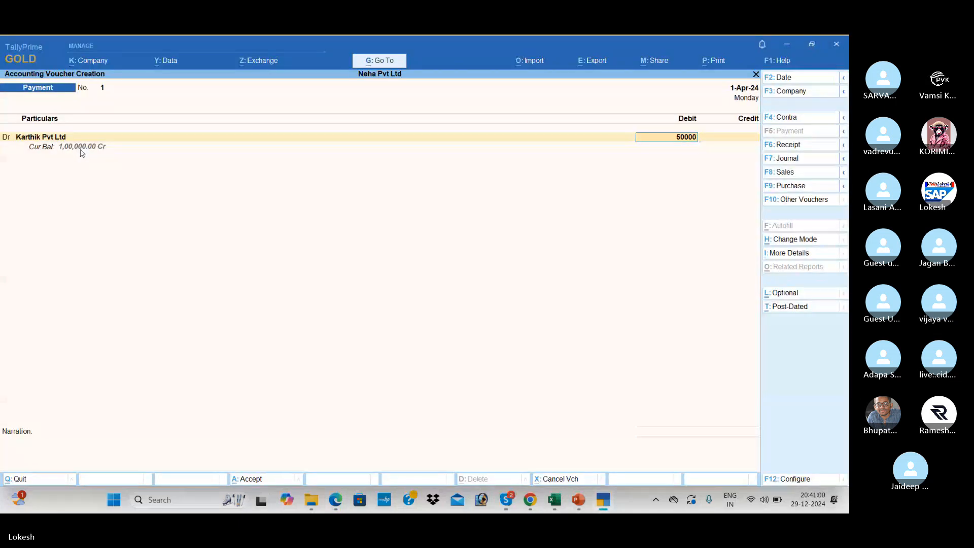
key("Return")
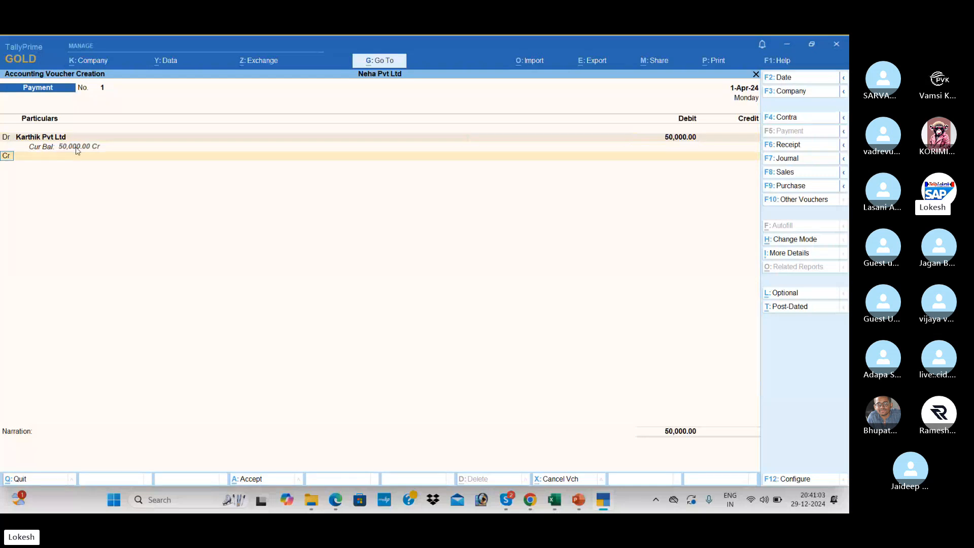
Credit Cash, save the payment voucher, and scroll the PDF transactions table to row 8.
key("Return")
key("Down")
key("Return")
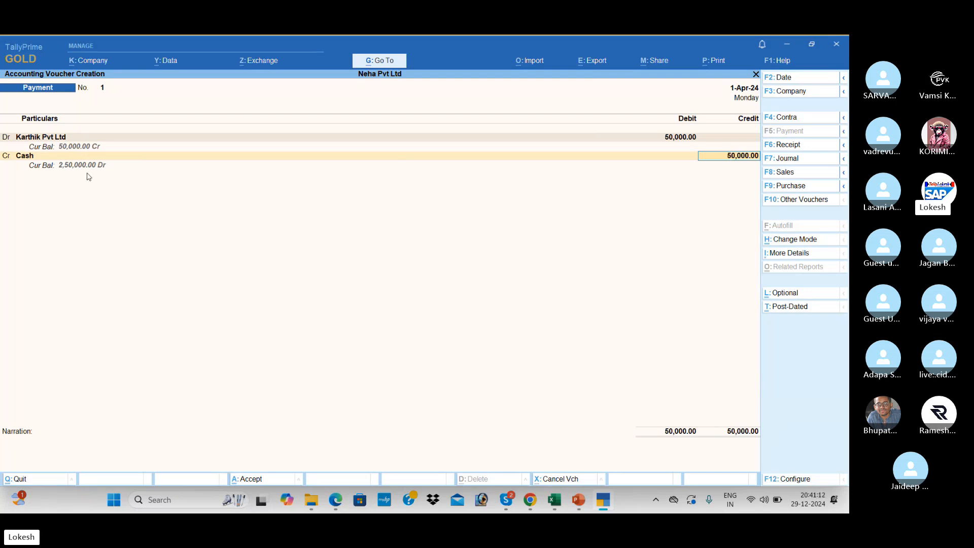
key("Return")
key("Return")
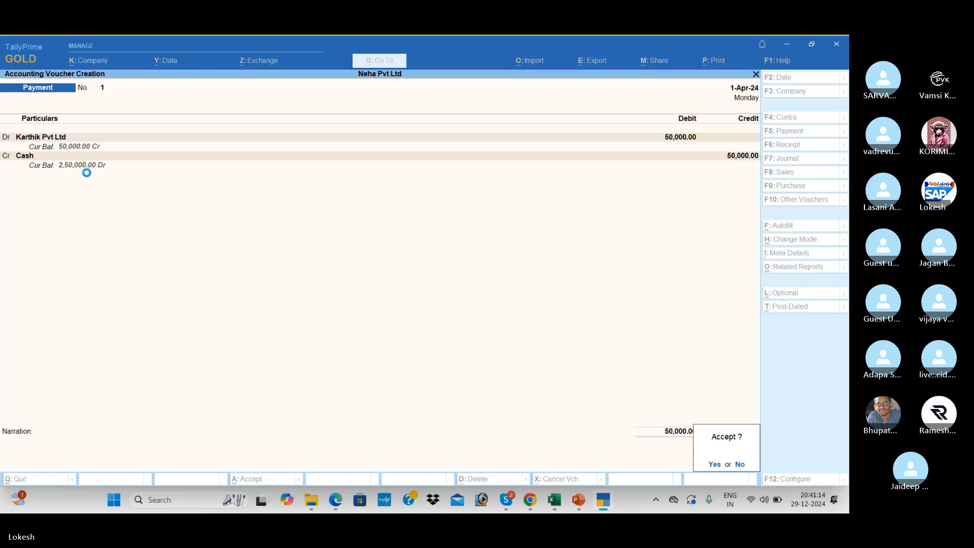
key("Return")
key("alt+Tab")
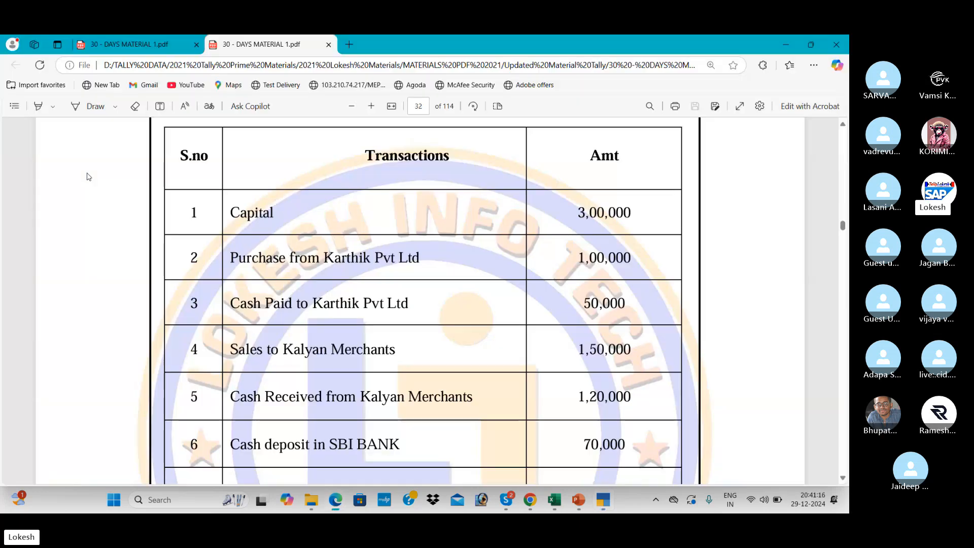
scroll(89, 177, "down", 1)
scroll(89, 177, "down", 2)
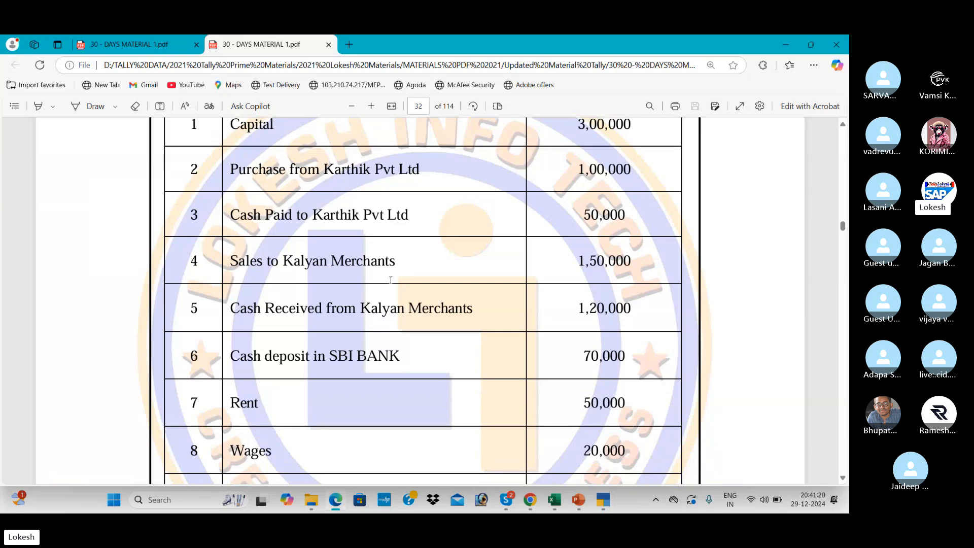
key("alt+Tab")
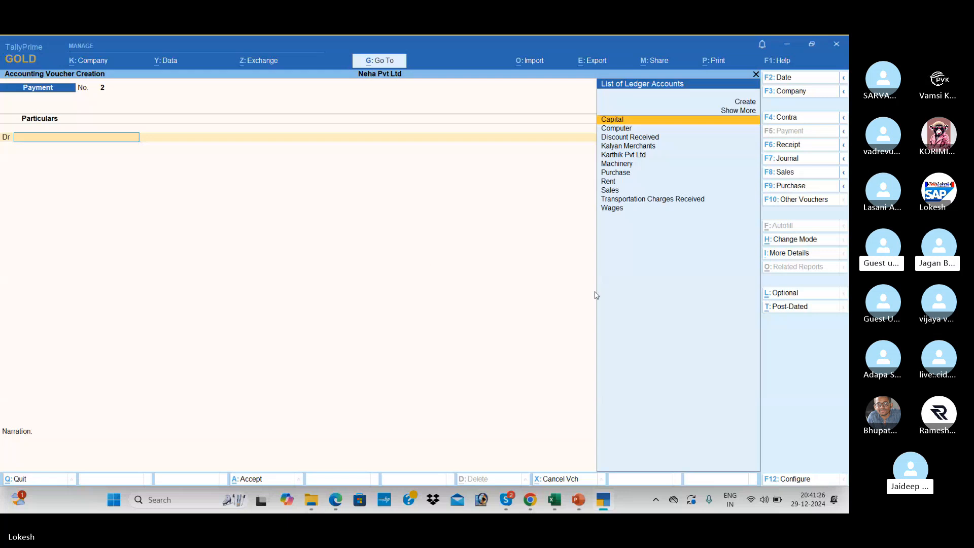
Start Sales voucher No. 1 and pick As Voucher instead of Accounting Invoice in Change Mode.
left_click(822, 175)
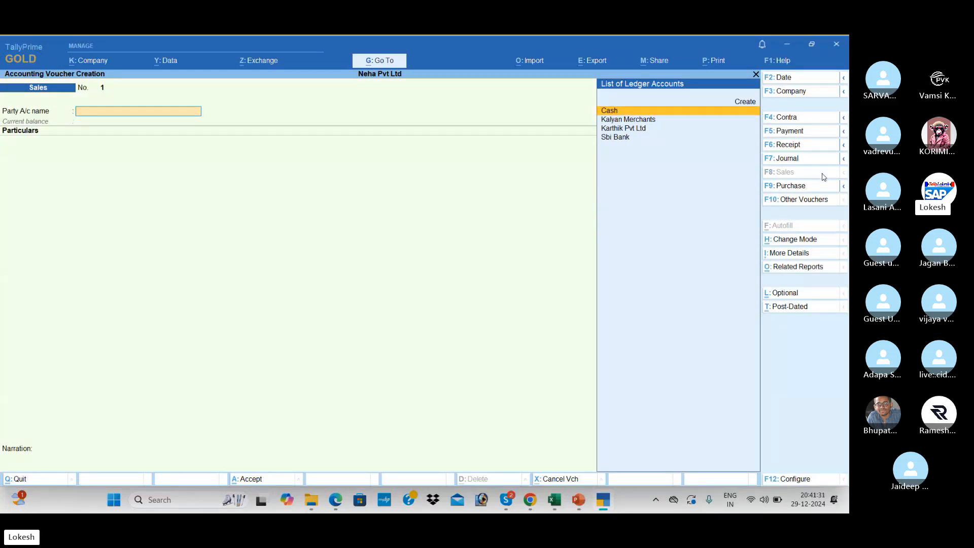
left_click(806, 240)
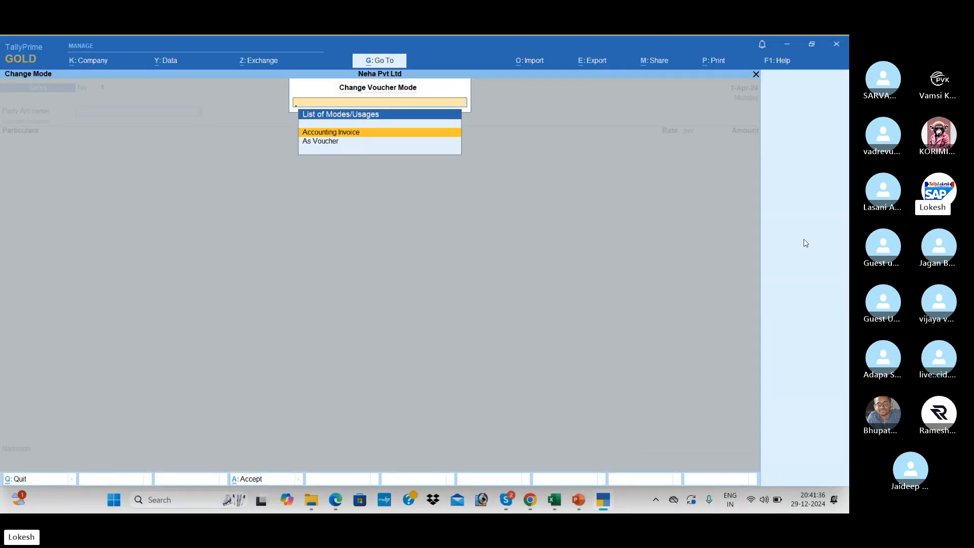
key("Return")
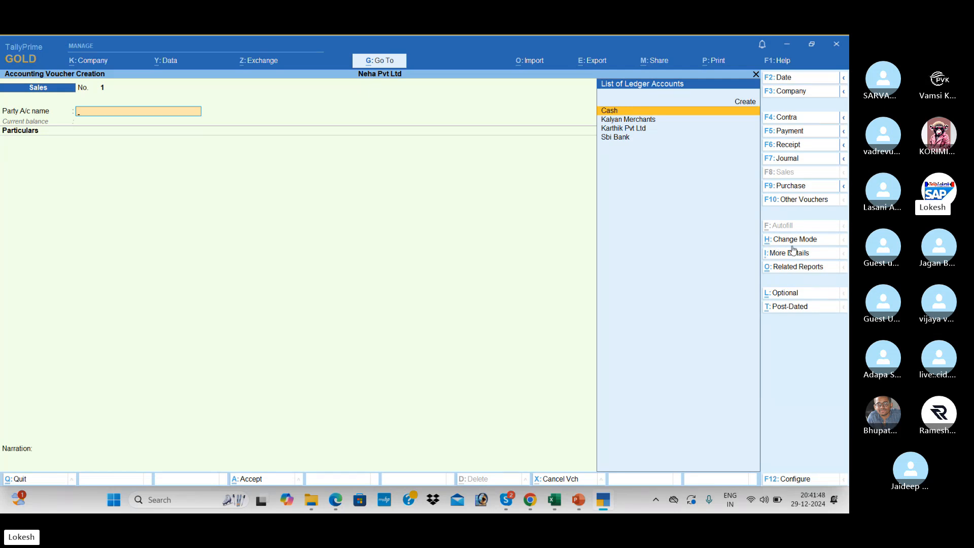
key("ctrl+h")
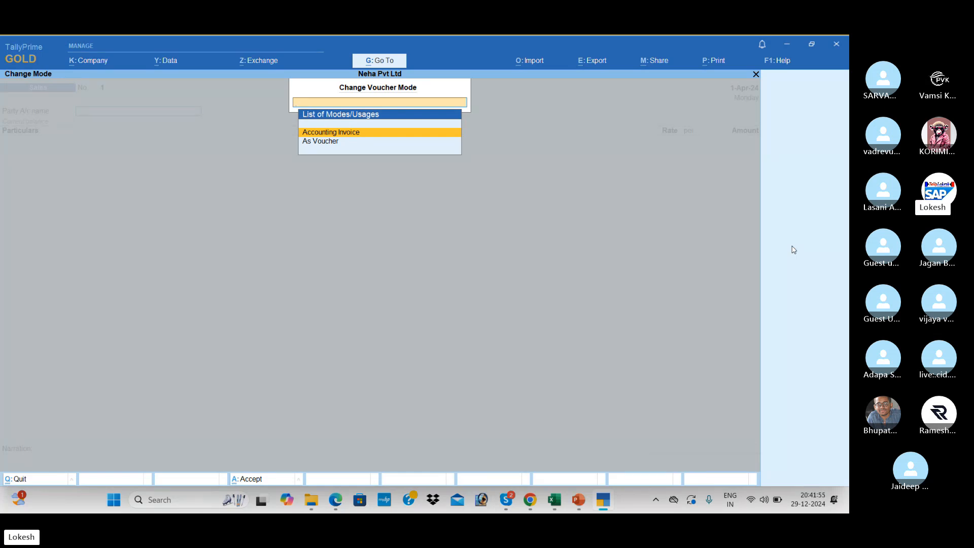
key("Return")
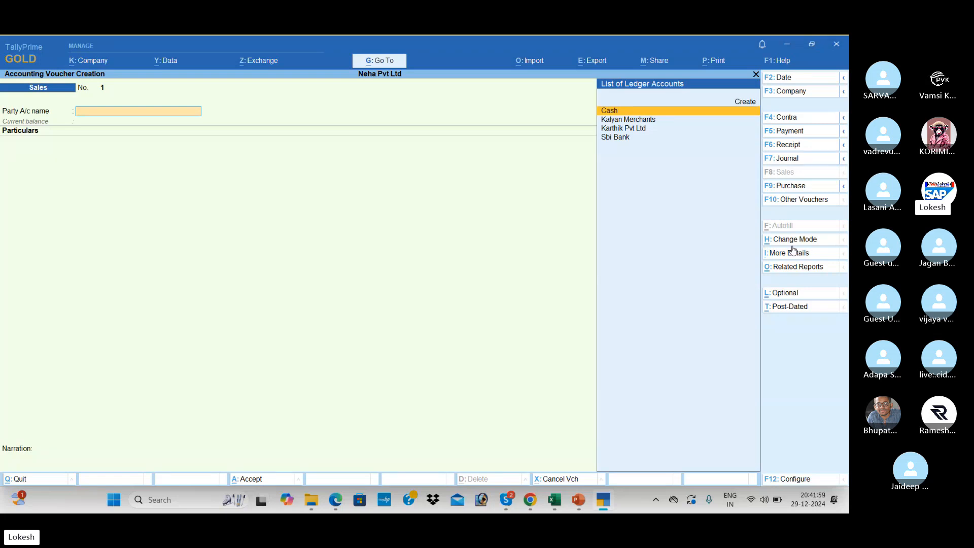
left_click(792, 240)
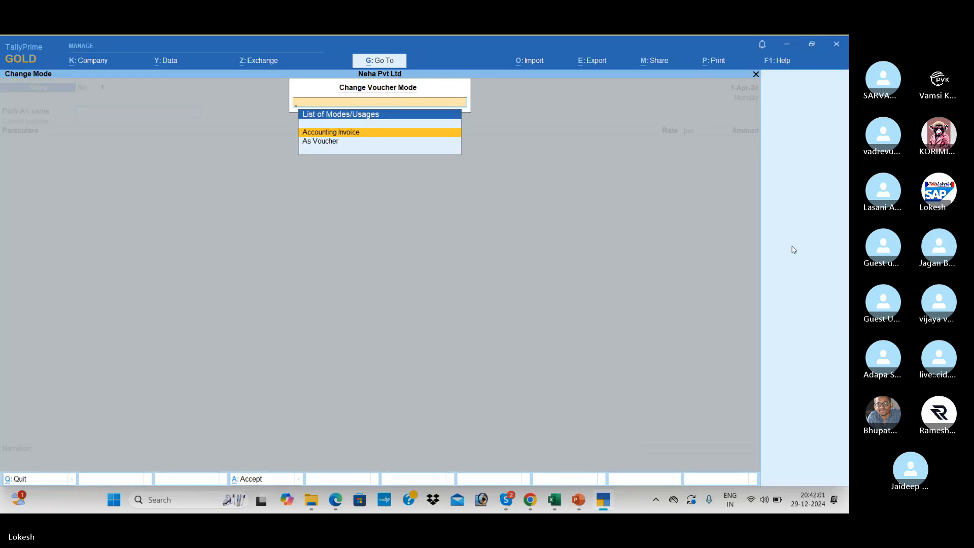
key("Down")
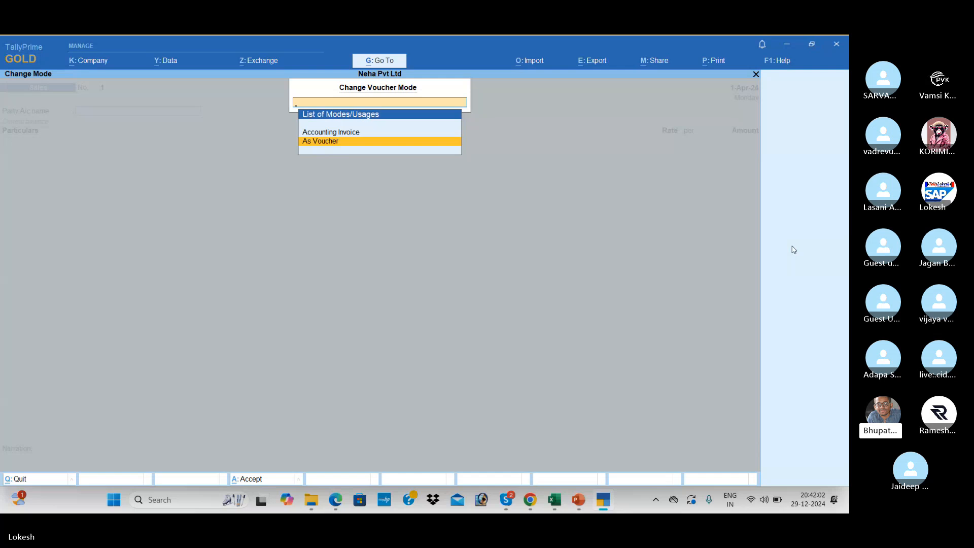
Apply As Voucher mode, debit Kalyan Merchants, and set separate buyer details to No.
key("Return")
key("alt+Tab")
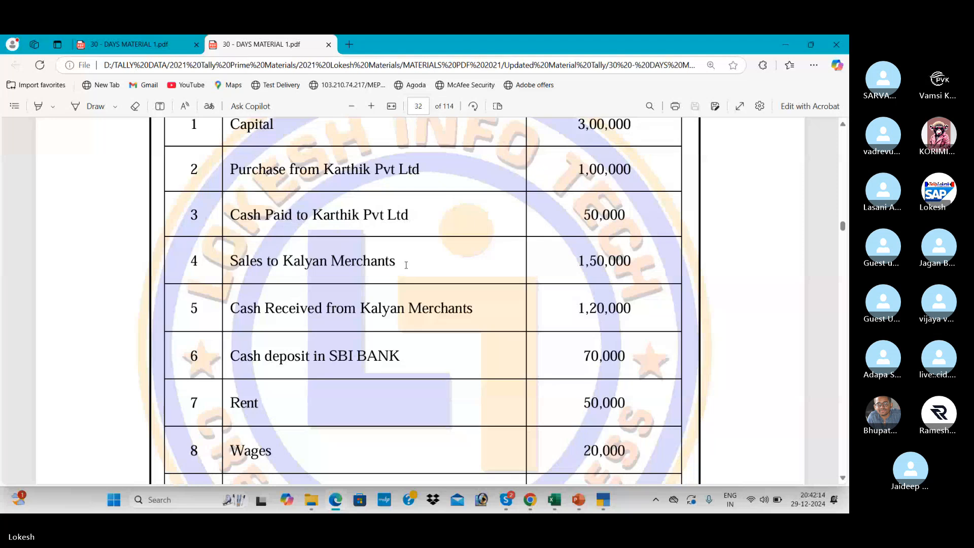
key("alt+Tab")
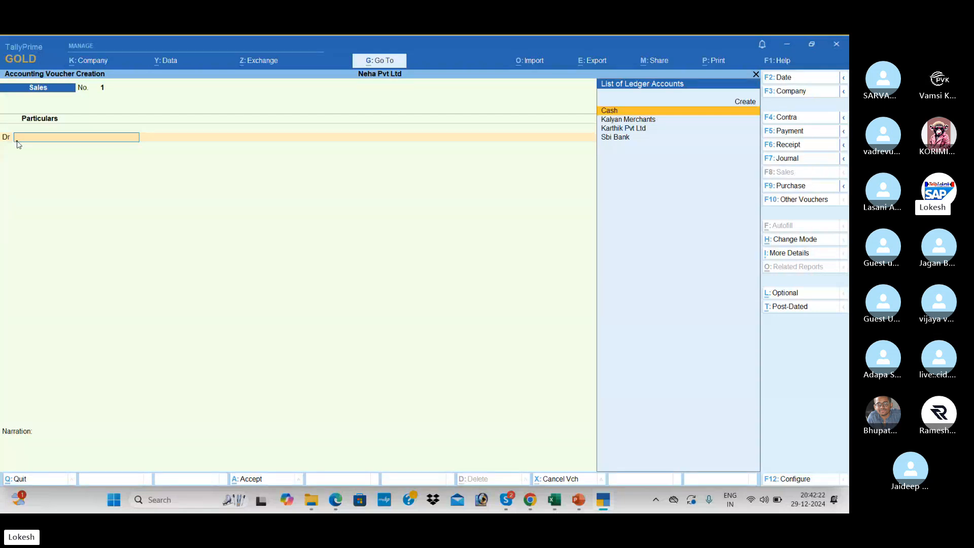
type("k")
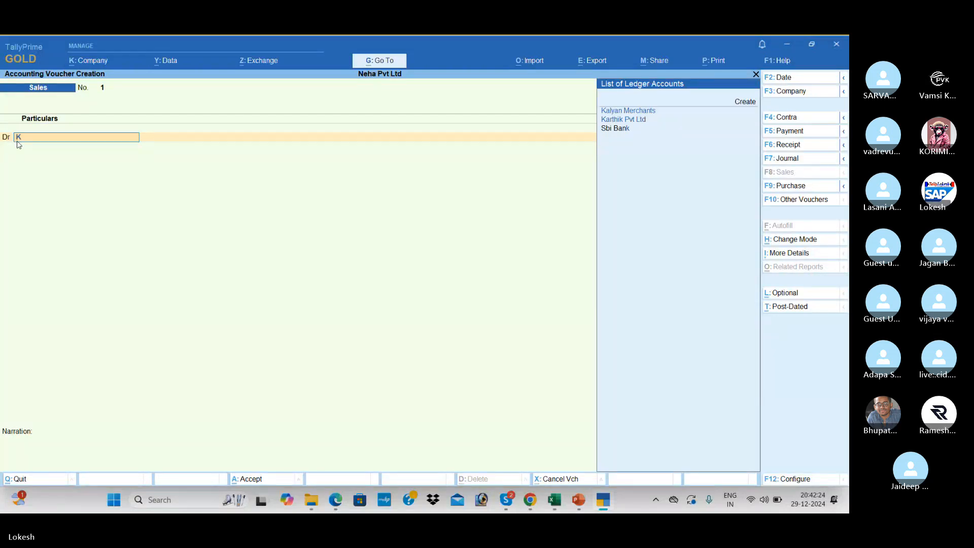
key("Return")
key("Return")
key("Return")
key("Return")
key("Return")
key("Return")
key("Return")
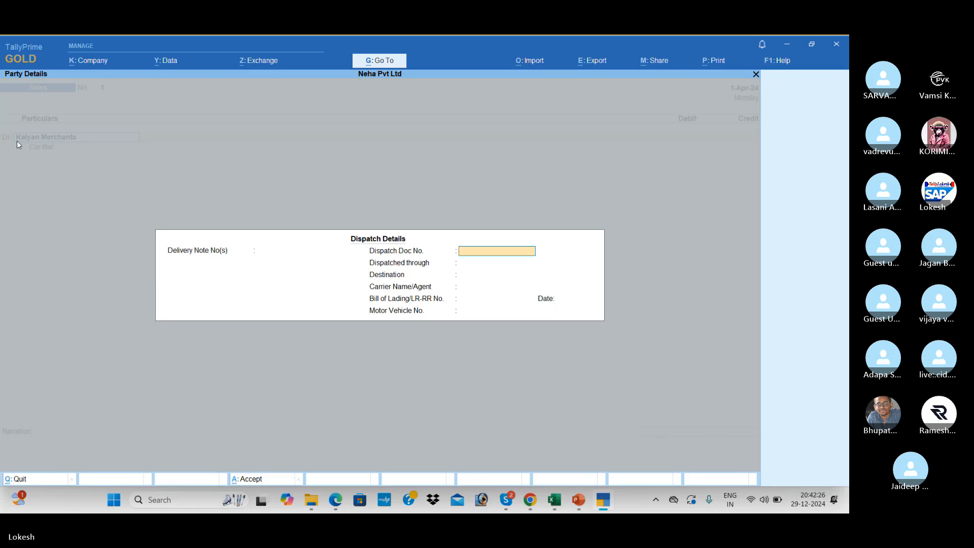
key("Return")
key("Return")
key("Return")
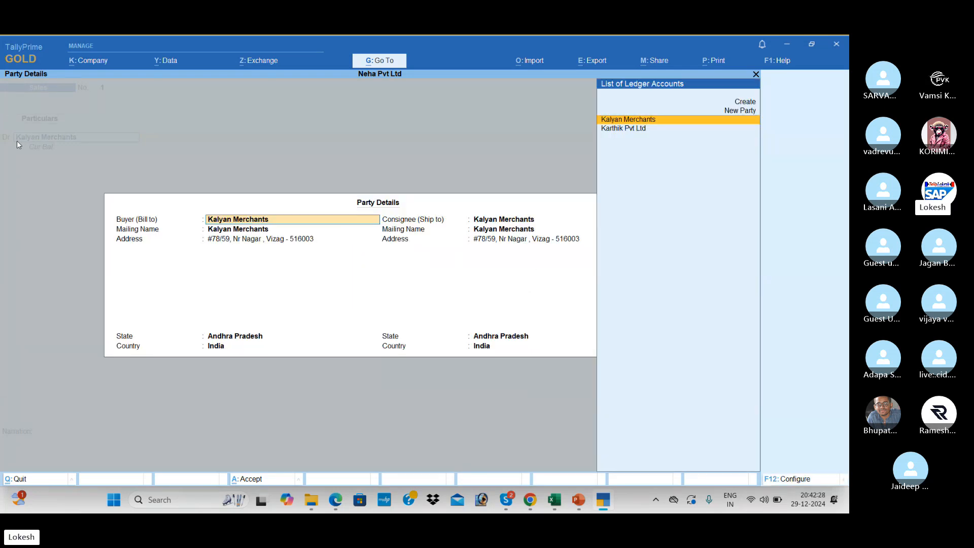
key("Return")
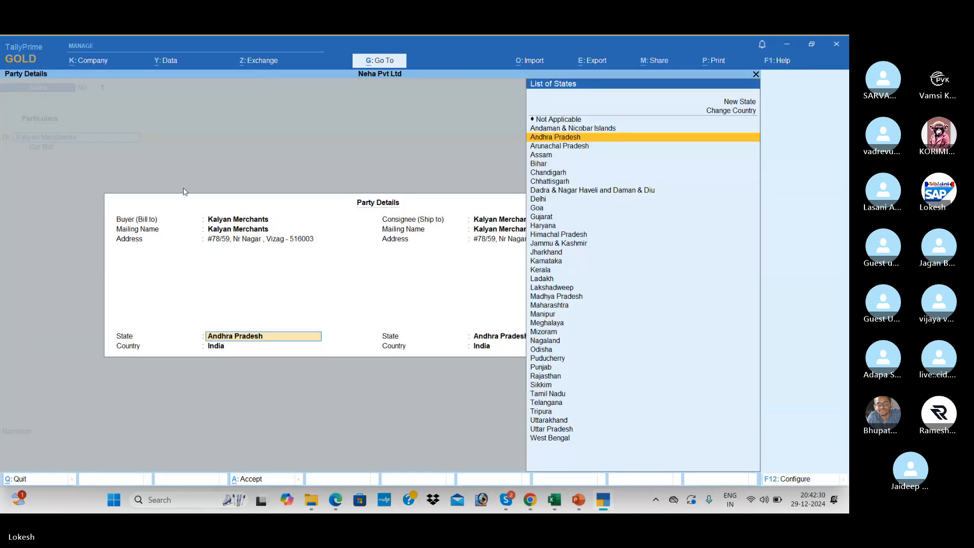
left_click(790, 481)
key("n")
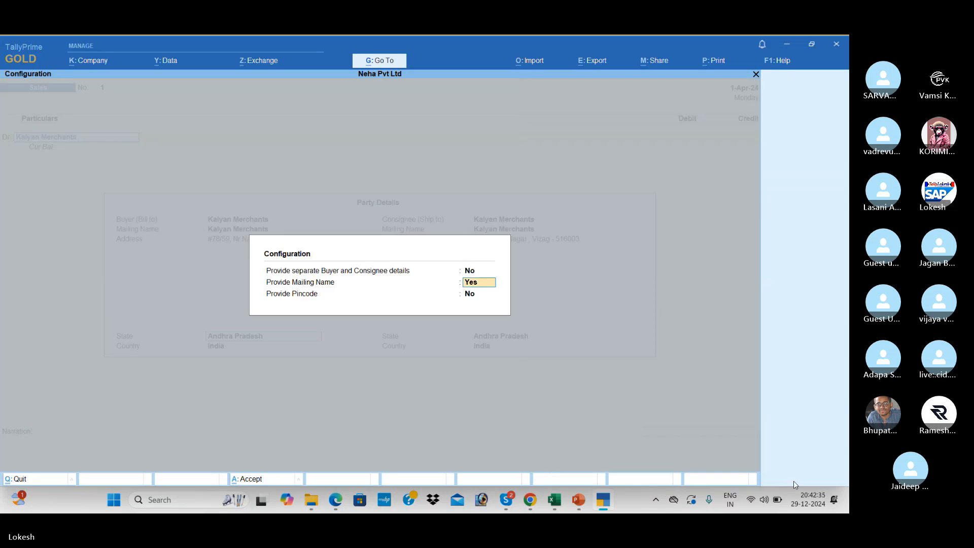
key("Return")
key("Return")
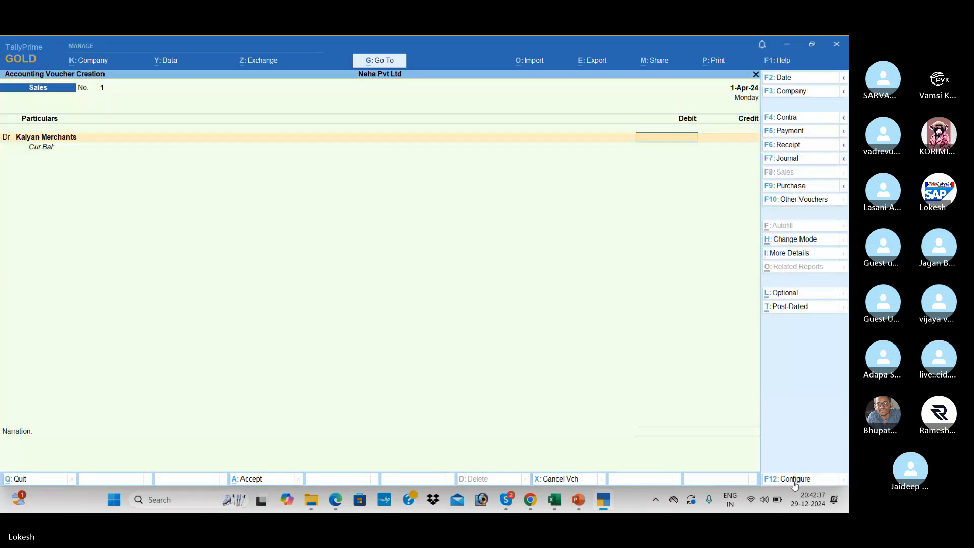
Enter 1,50,000 and credit Sales to complete the sales entry.
key("alt+Tab")
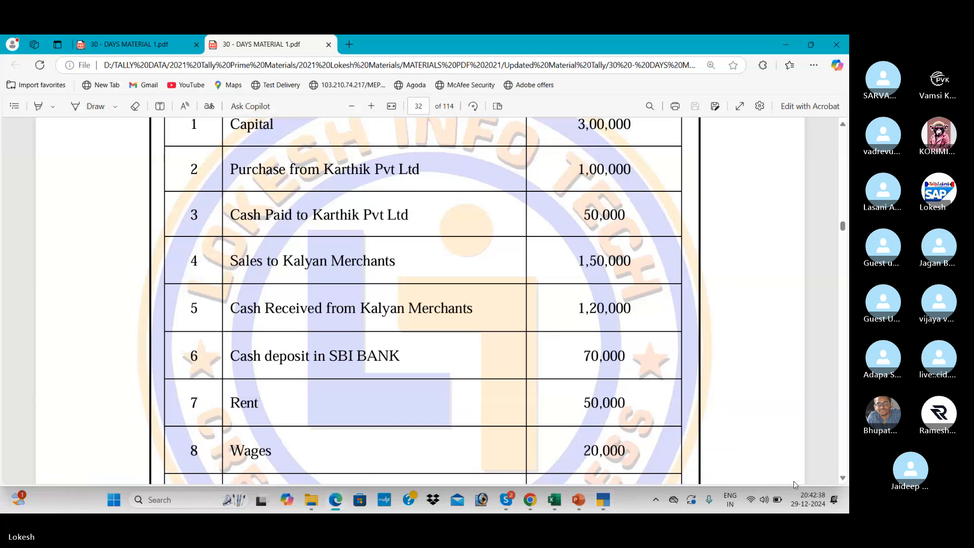
key("alt+Tab")
type("15")
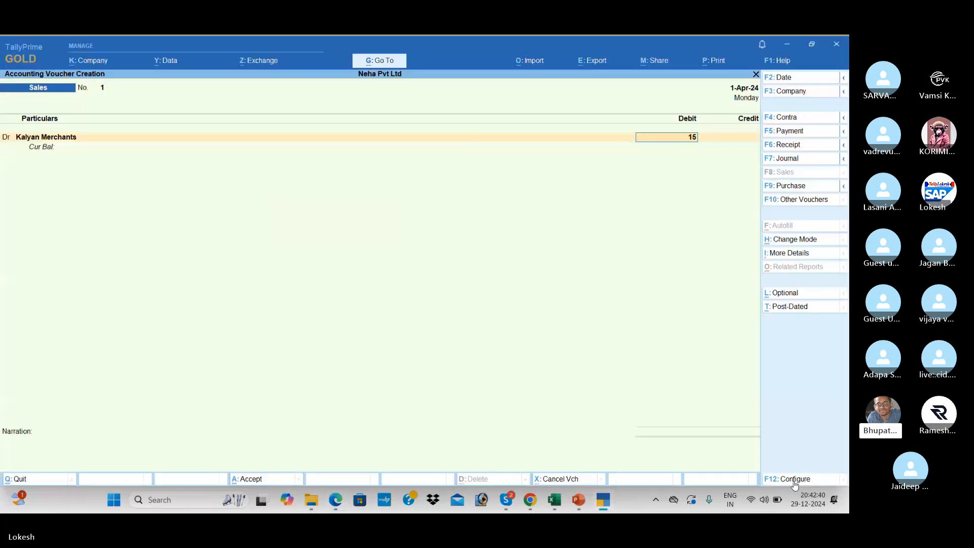
type("0000")
key("Return")
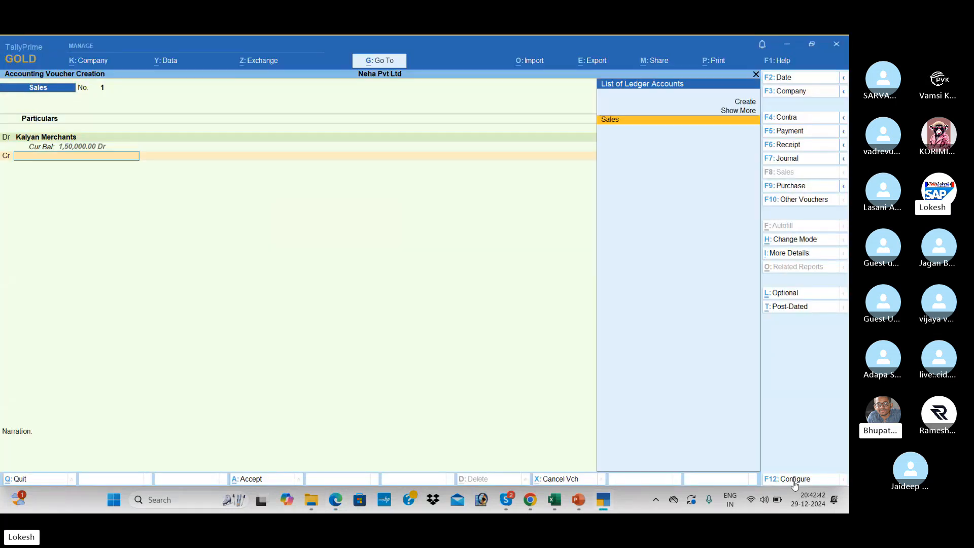
key("Return")
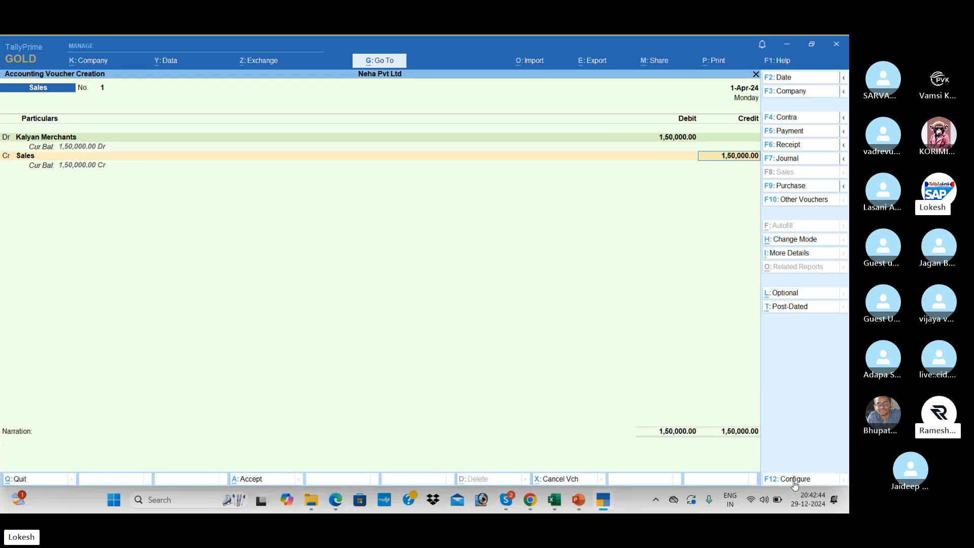
key("Return")
key("Return")
key("Return")
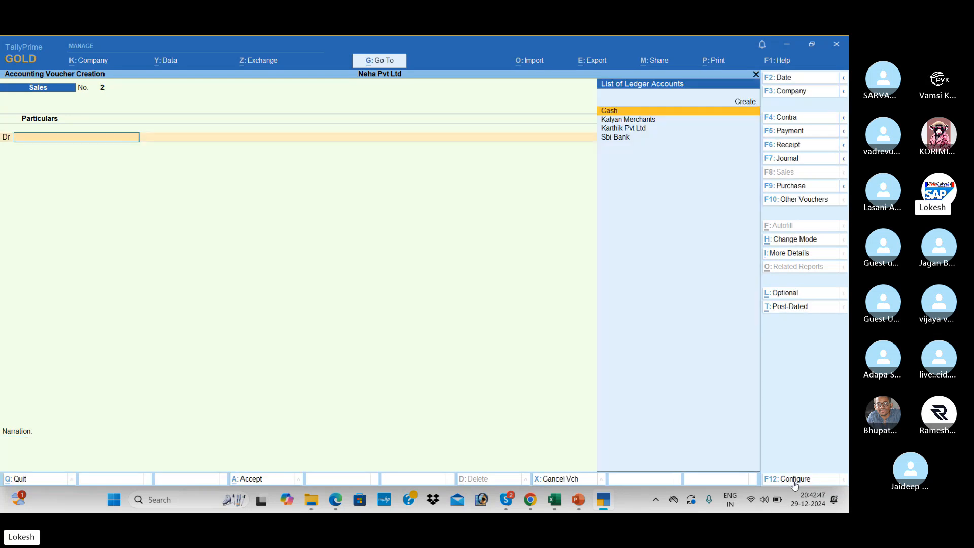
Save Sales voucher No. 1, start a Receipt voucher, and scroll the PDF to the next transaction.
key("alt+Tab")
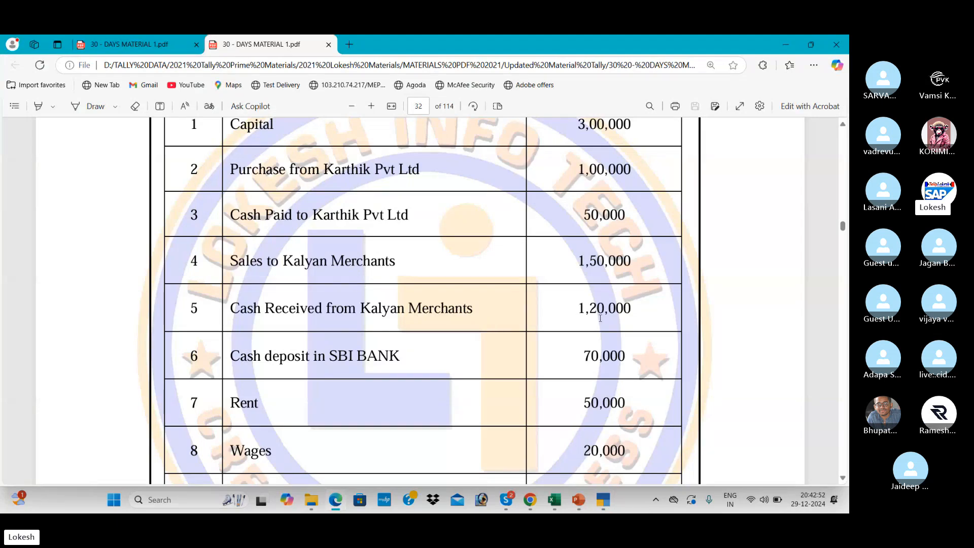
key("alt+Tab")
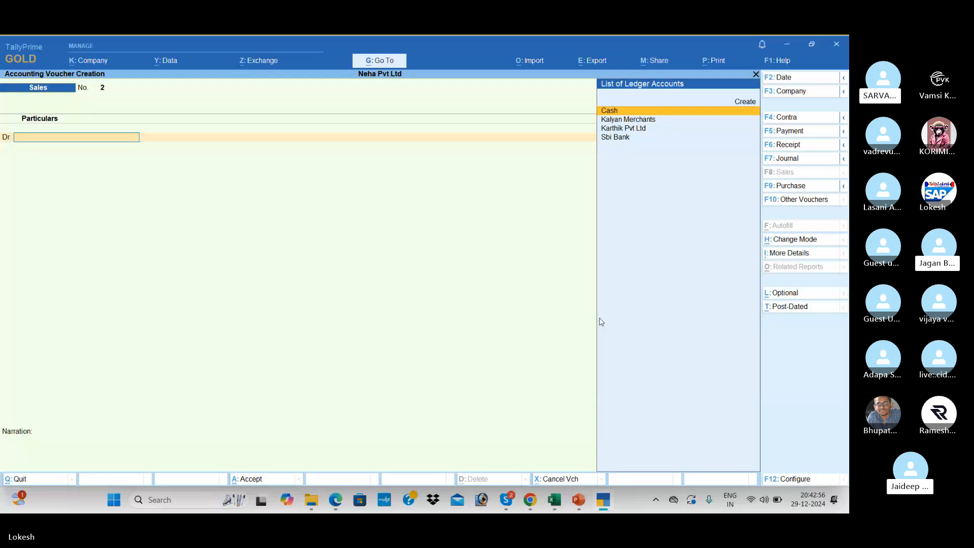
left_click(796, 148)
key("alt+Tab")
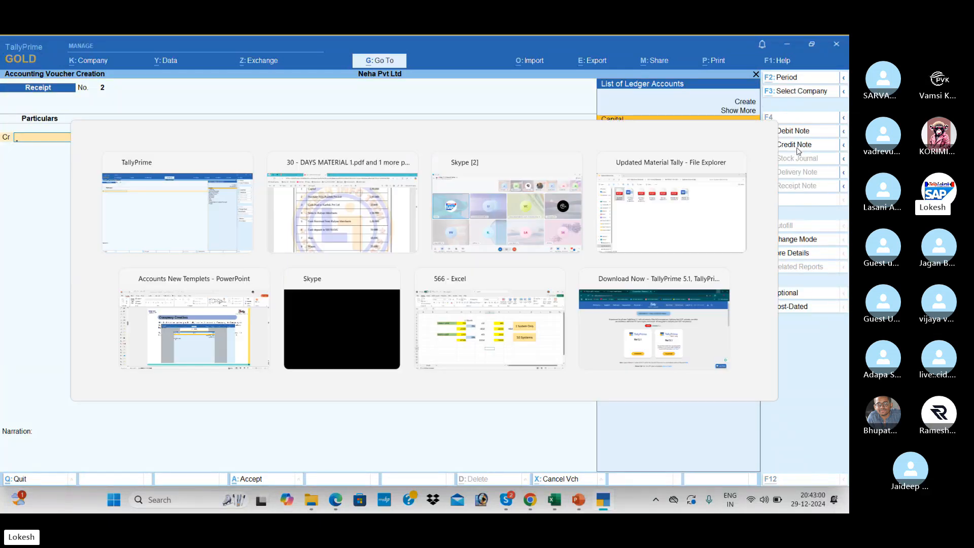
scroll(798, 152, "down", 2)
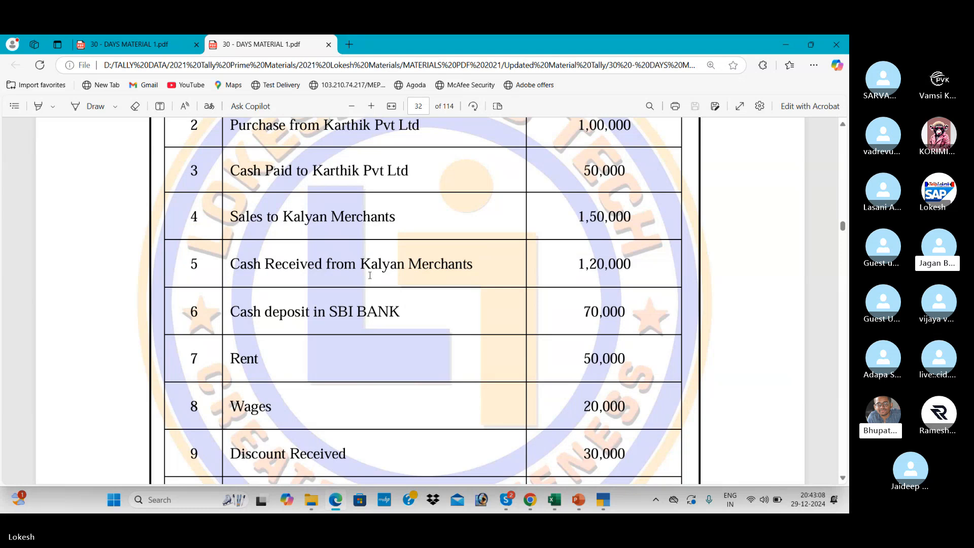
key("alt+Tab")
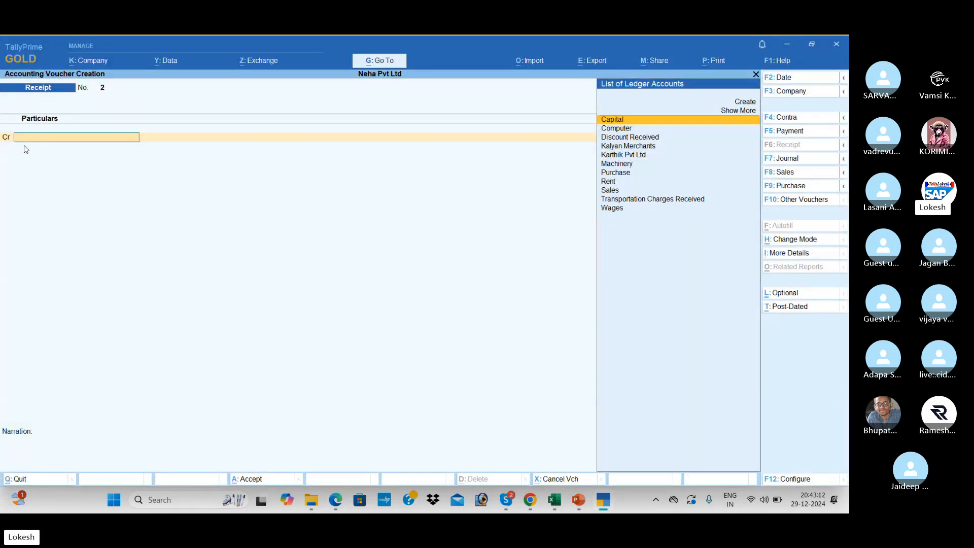
Credit Kalyan Merchants 1,20,000 and debit Cash in the receipt, skipping the narration.
type("K")
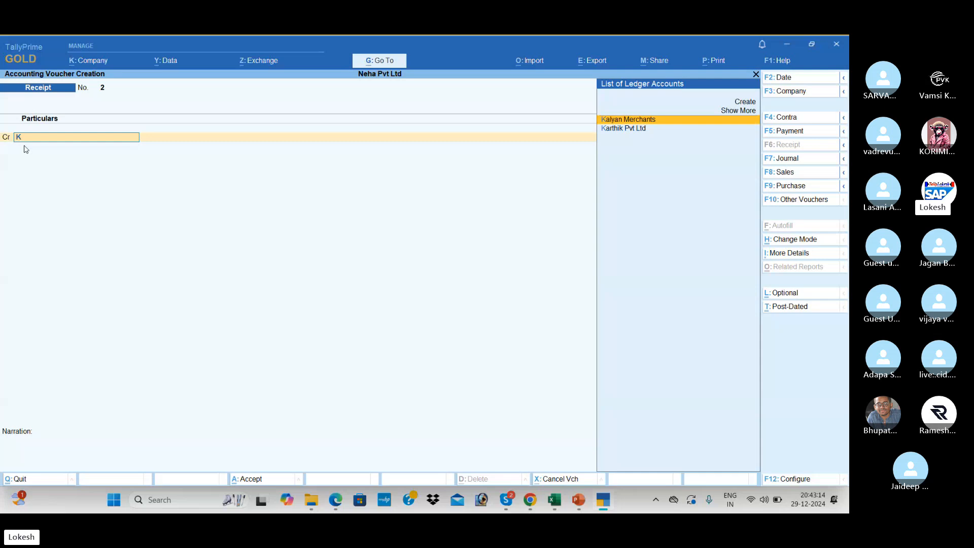
key("Return")
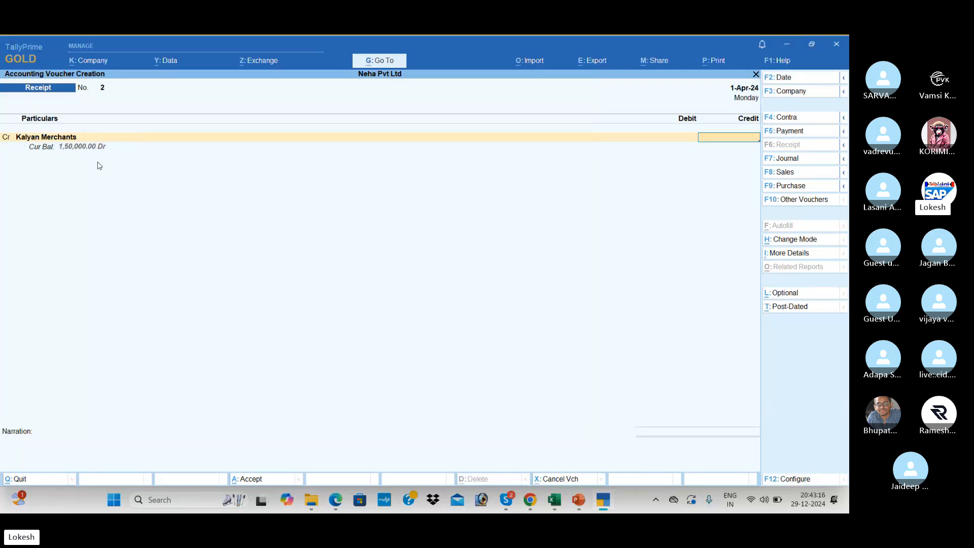
key("alt+Tab")
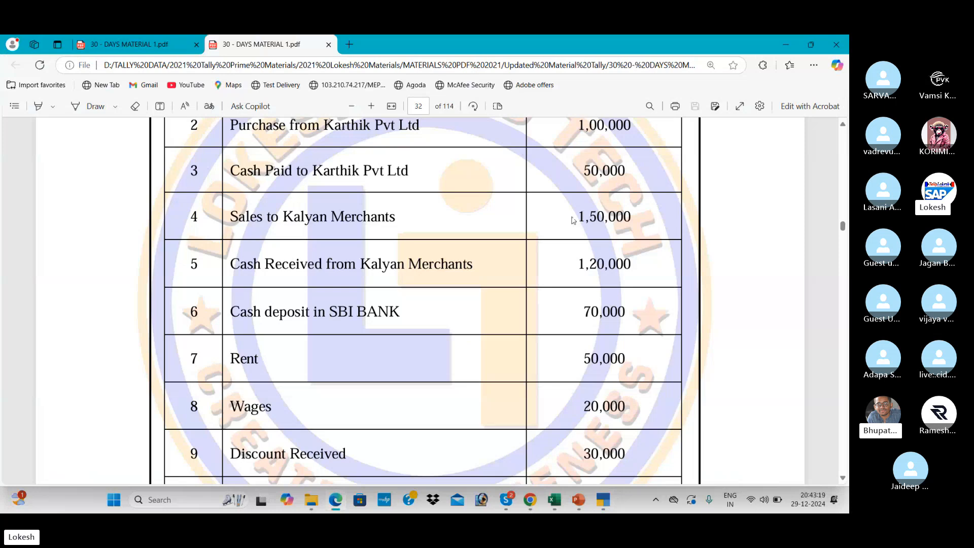
key("alt+Tab")
type("1200")
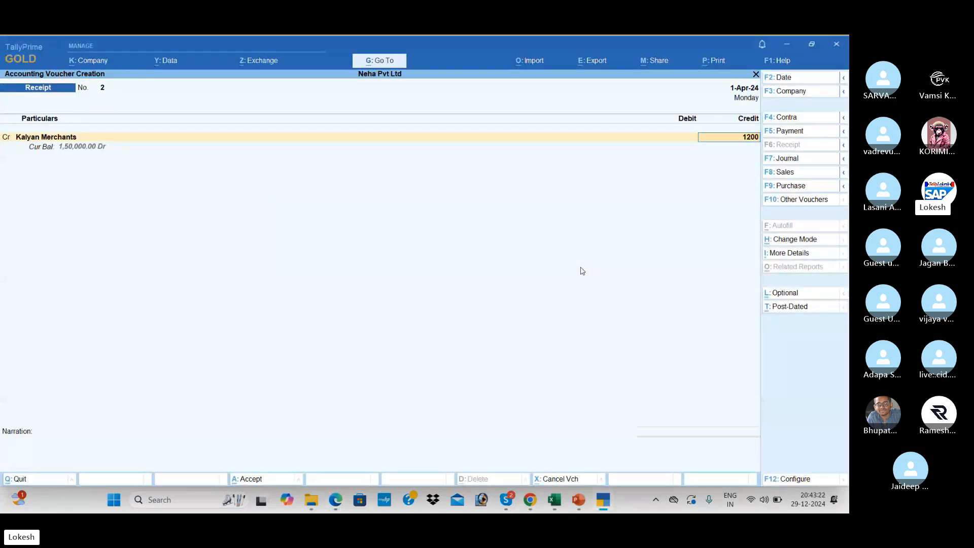
type("00")
key("Return")
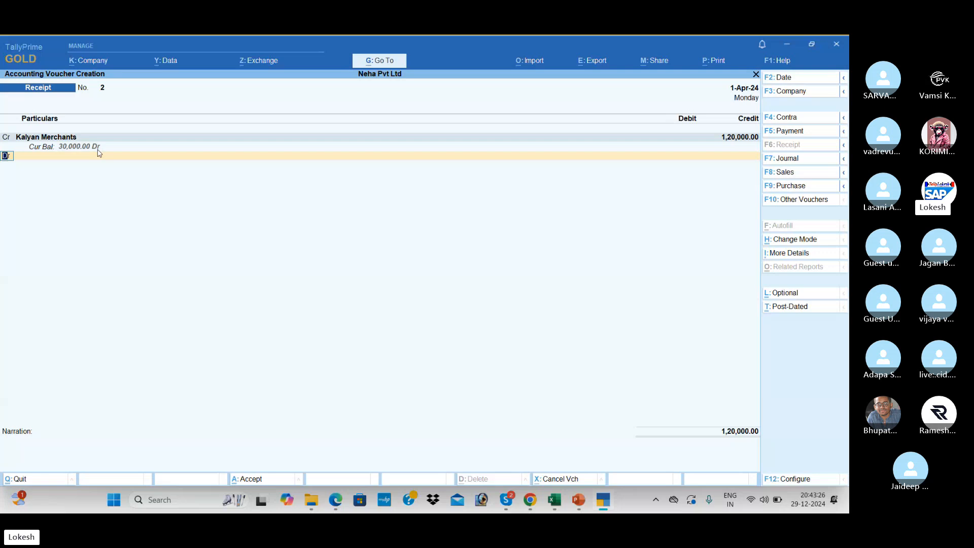
key("Return")
key("Down")
key("Return")
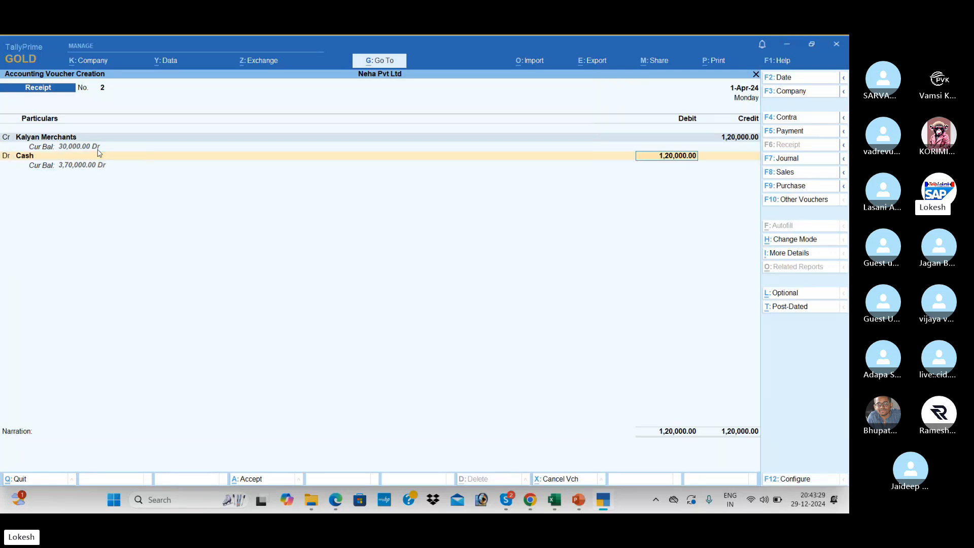
key("Return")
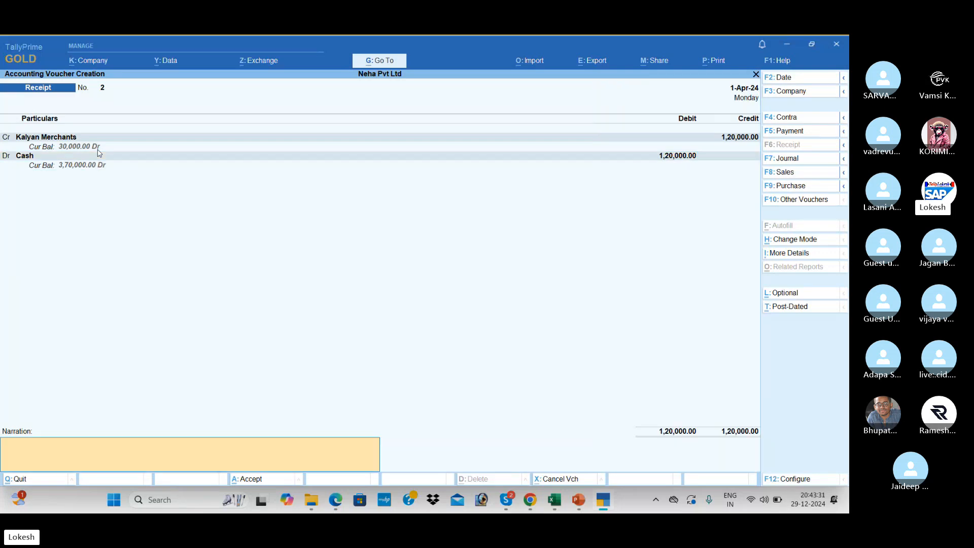
key("Return")
key("Return")
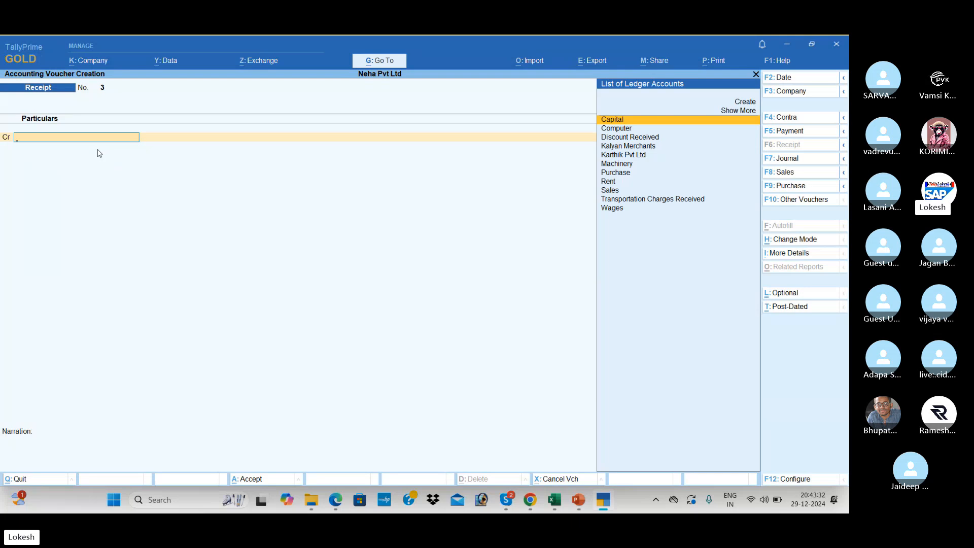
Save Receipt voucher No. 2 and start a new Contra voucher.
key("alt+Tab")
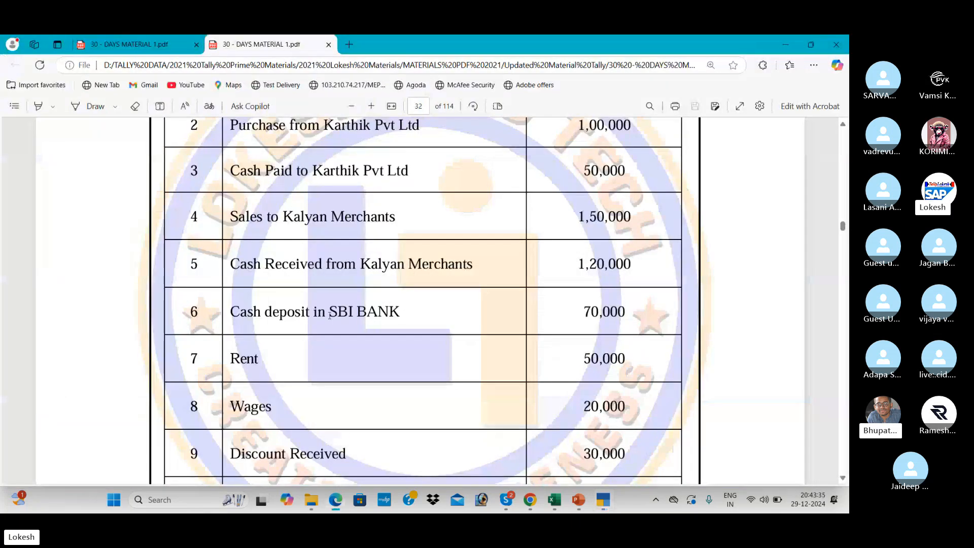
scroll(350, 319, "down", 2)
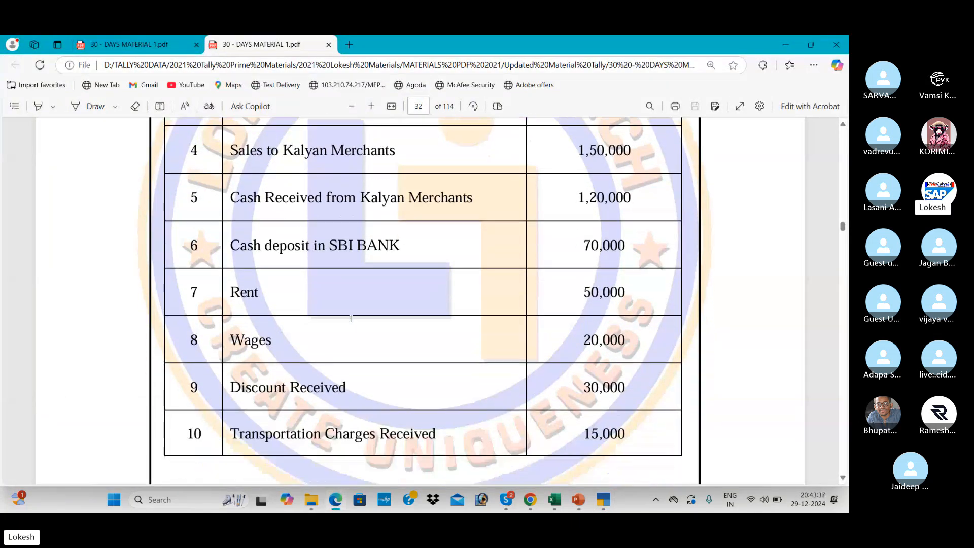
key("alt+Tab")
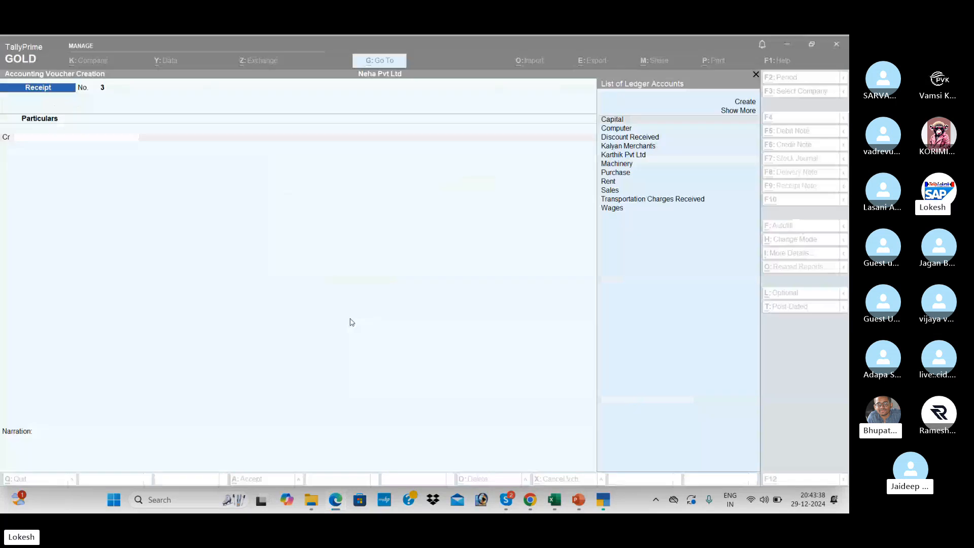
left_click(795, 119)
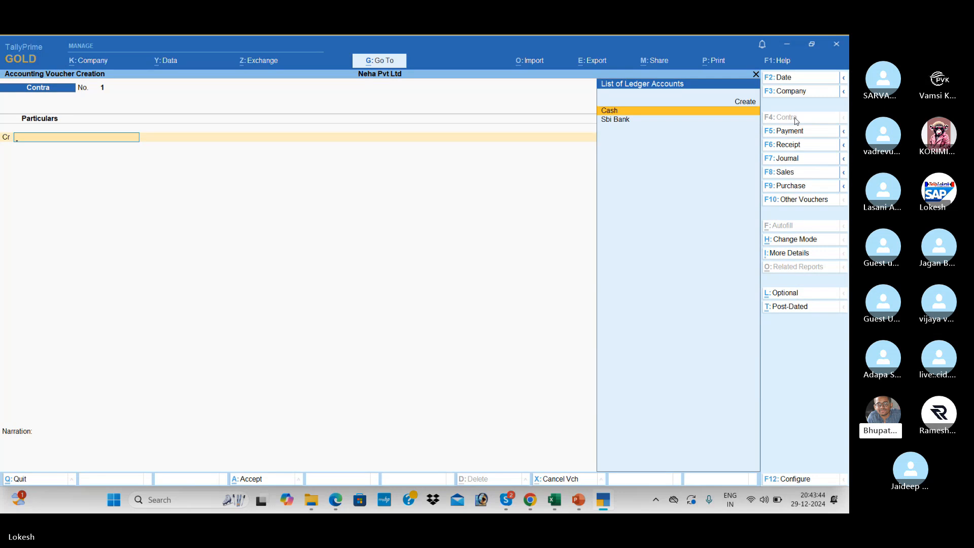
key("alt+Tab")
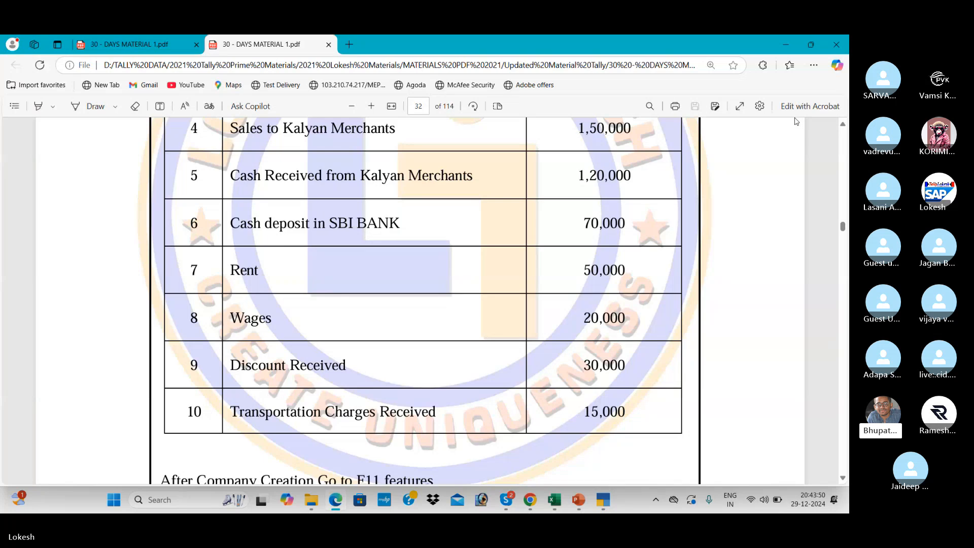
key("alt+Tab")
Credit Cash 70,000 and debit Sbi Bank in the contra voucher.
key("Return")
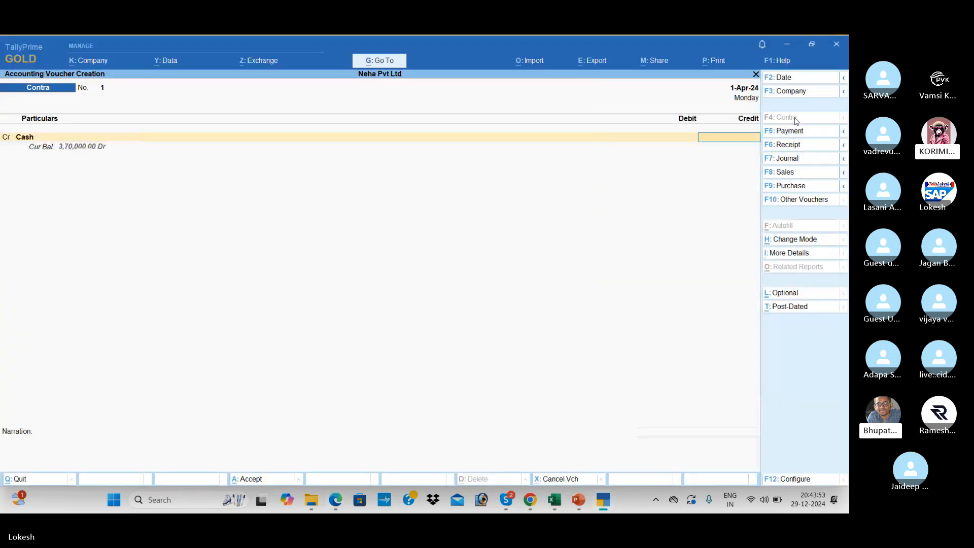
key("alt+Tab")
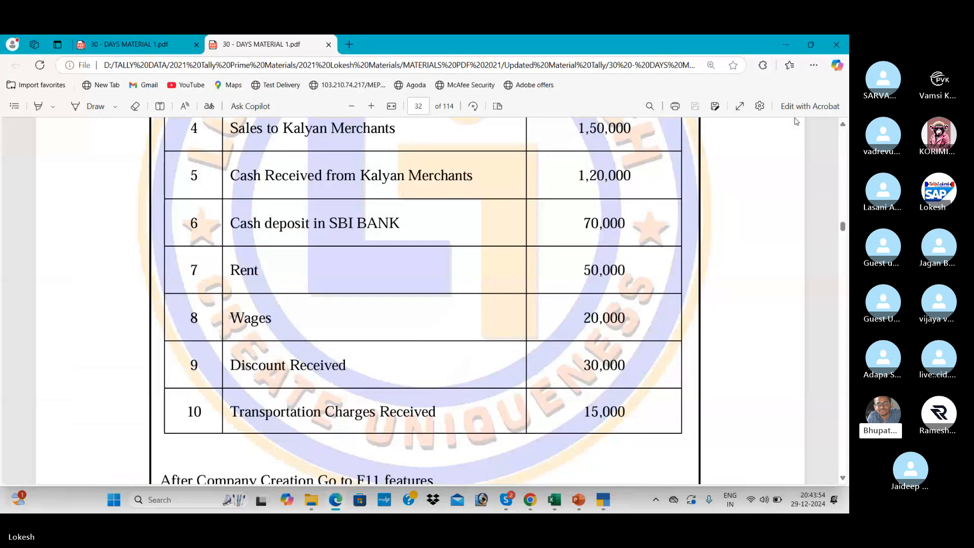
key("alt+Tab")
type("70000")
key("Return")
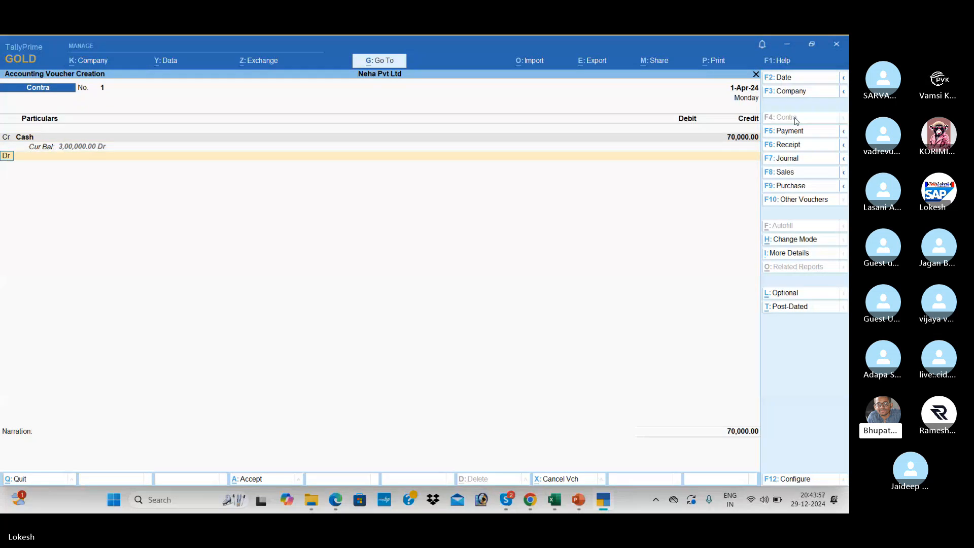
key("Down")
key("Return")
key("Return")
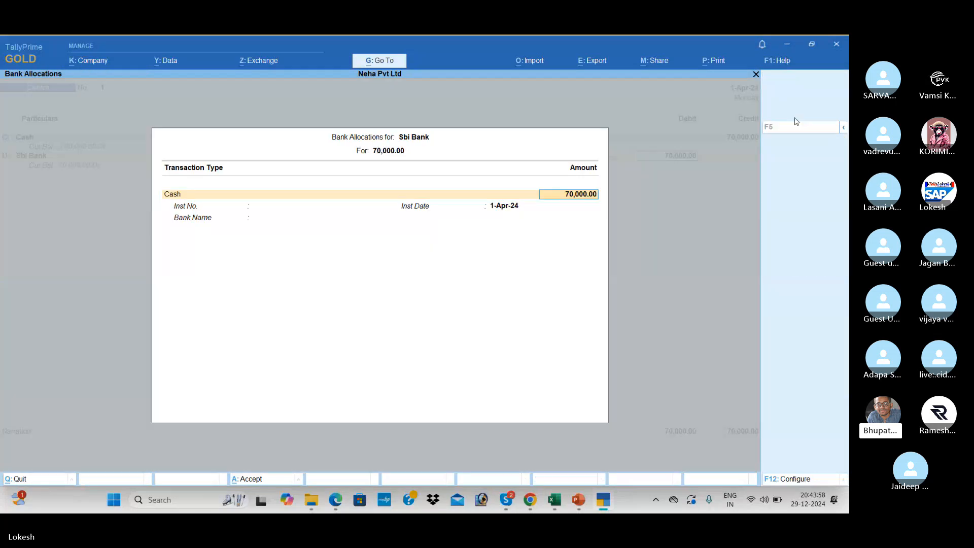
Pass bank allocations and cash denominations without entries and save Contra voucher No. 1.
key("Return")
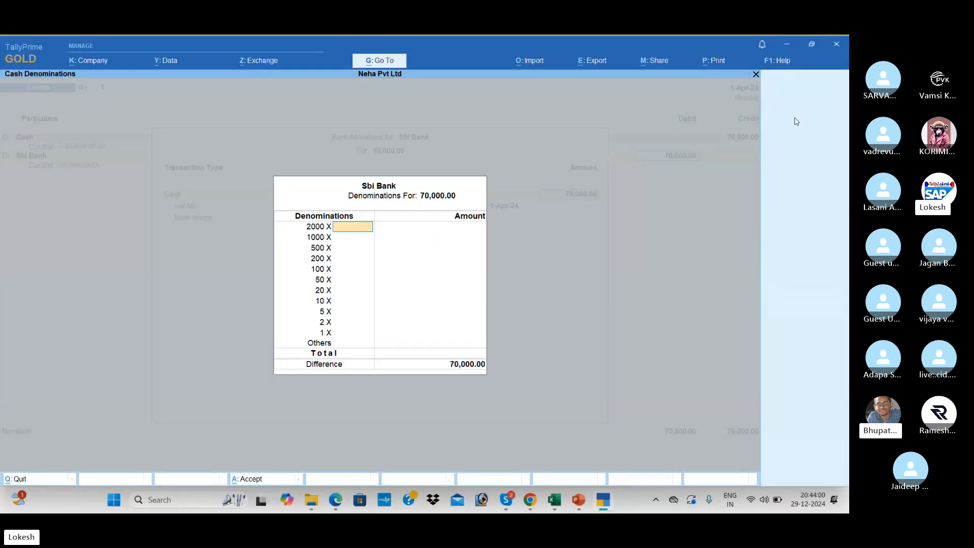
key("Return")
key("Return")
key("Return")
key("Return")
key("Return")
key("Return")
key("Return")
key("Return")
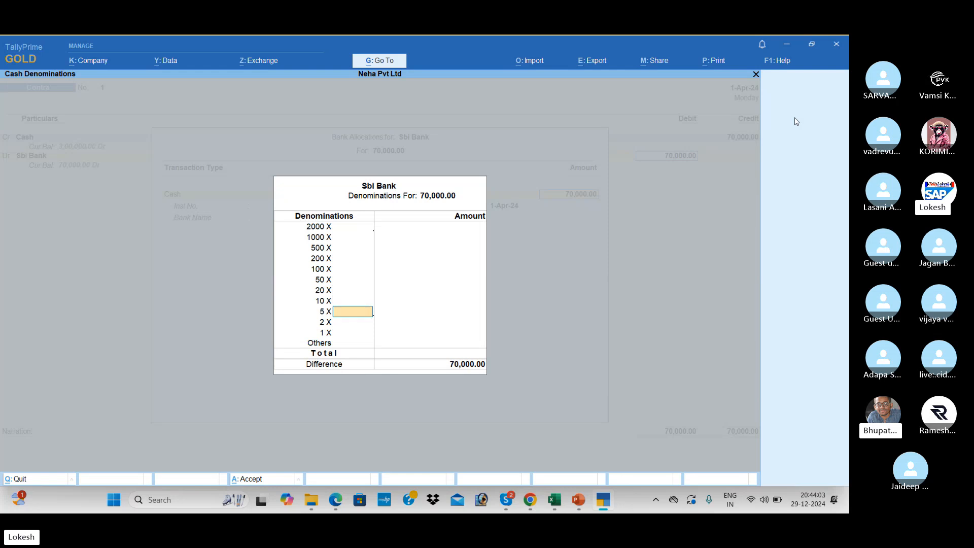
key("Return")
key("Return")
key("Return")
key("Return")
key("Return")
key("Return")
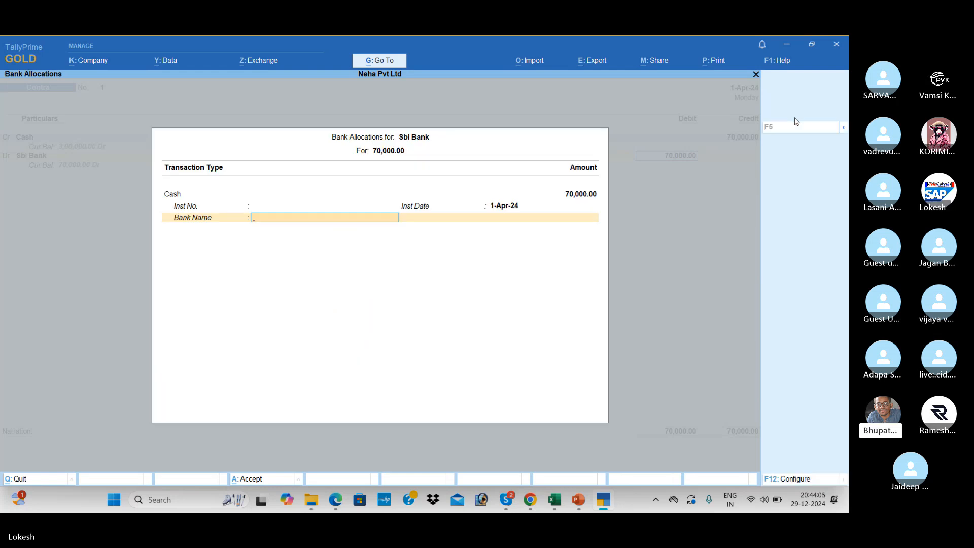
key("Return")
key("Return")
key("Return")
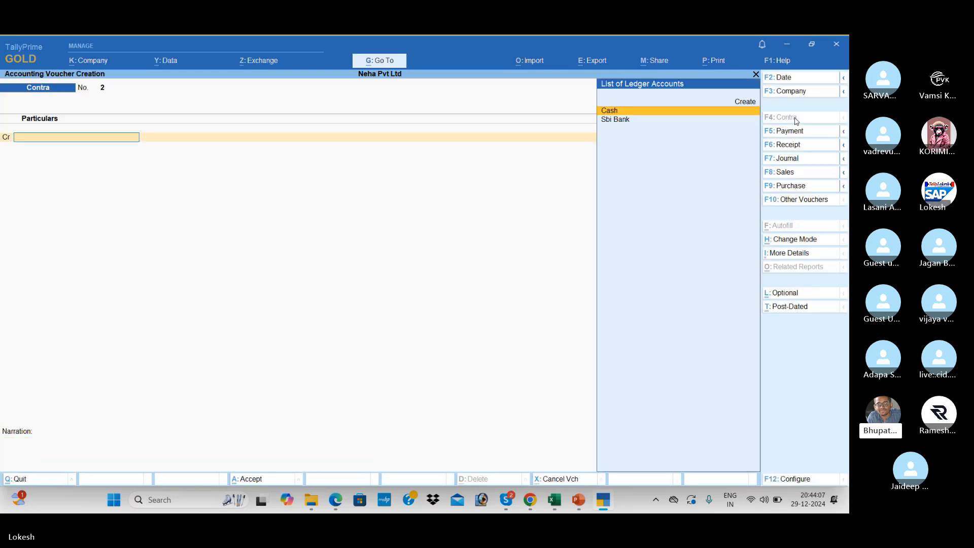
key("alt+Tab")
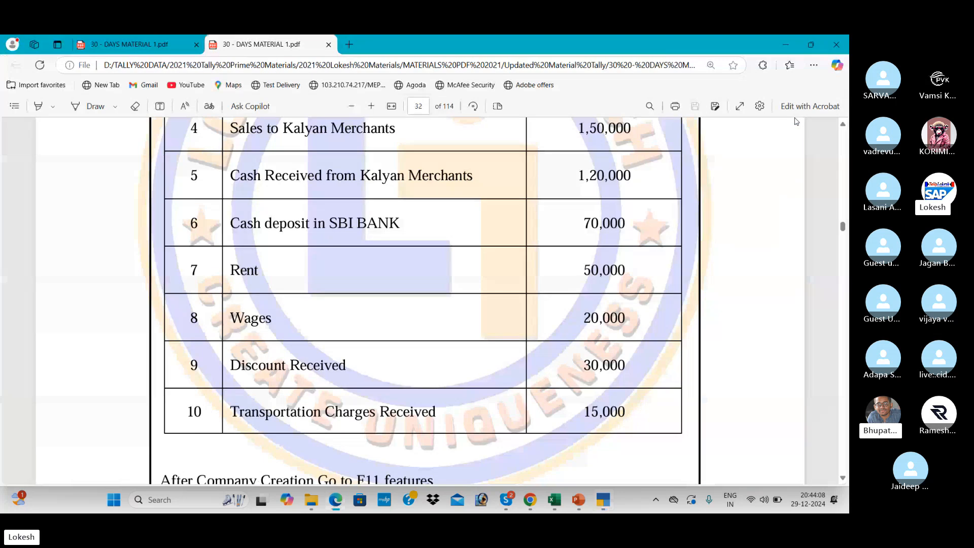
scroll(796, 122, "down", 1)
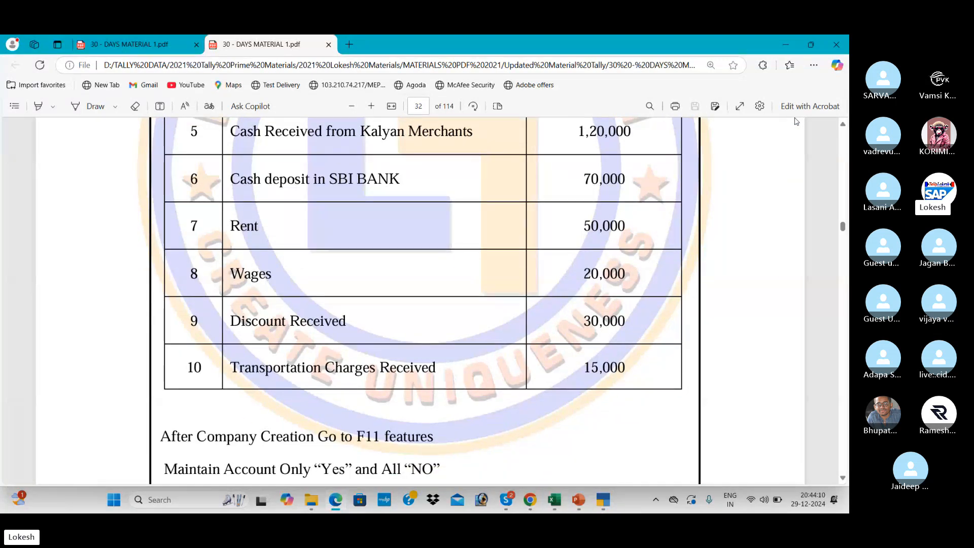
key("alt+Tab")
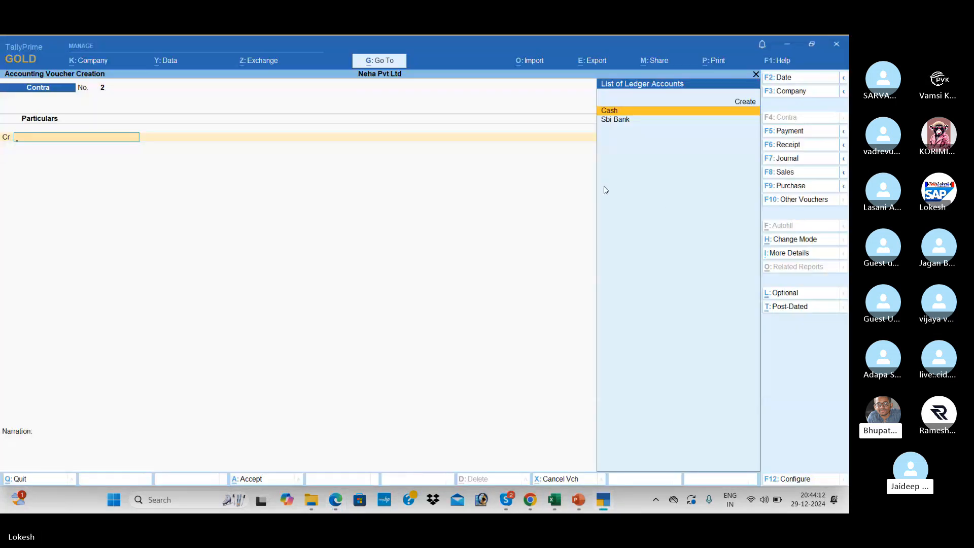
Start a payment voucher and debit Rent for 50,000.
left_click(798, 132)
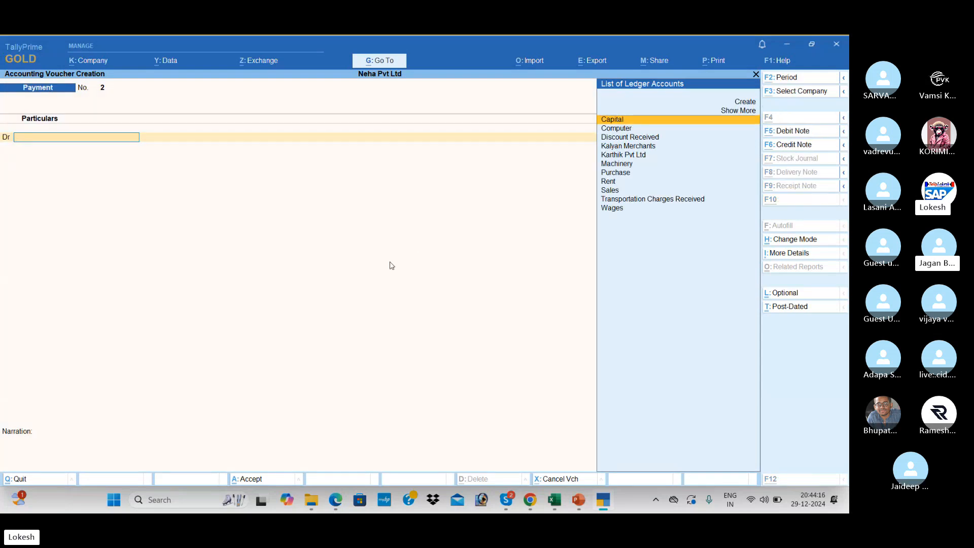
key("alt+Tab")
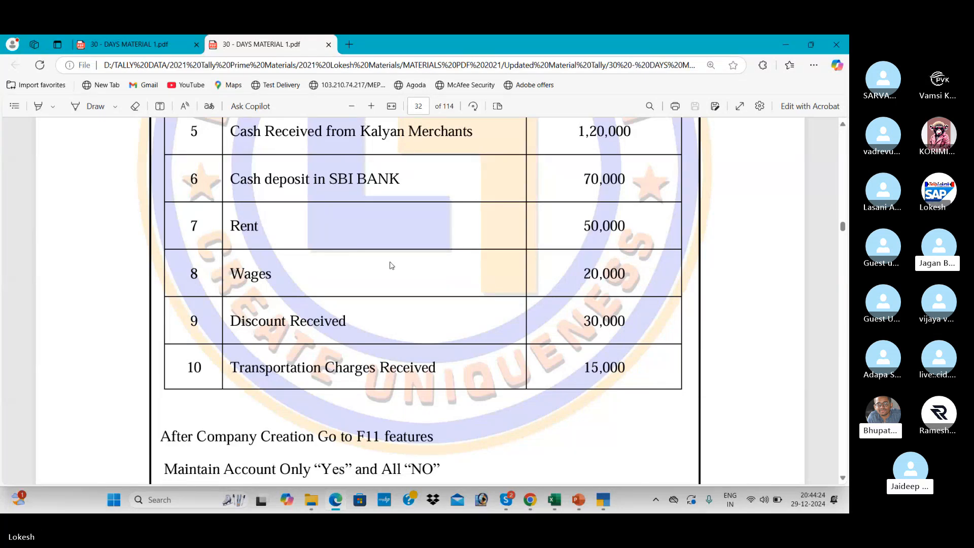
key("alt+Tab")
type("re")
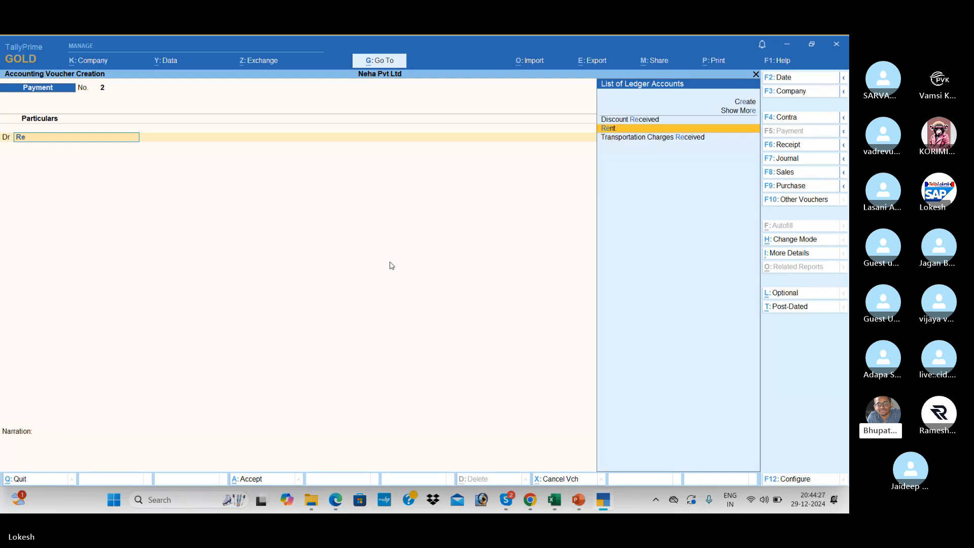
key("Return")
key("alt+Tab")
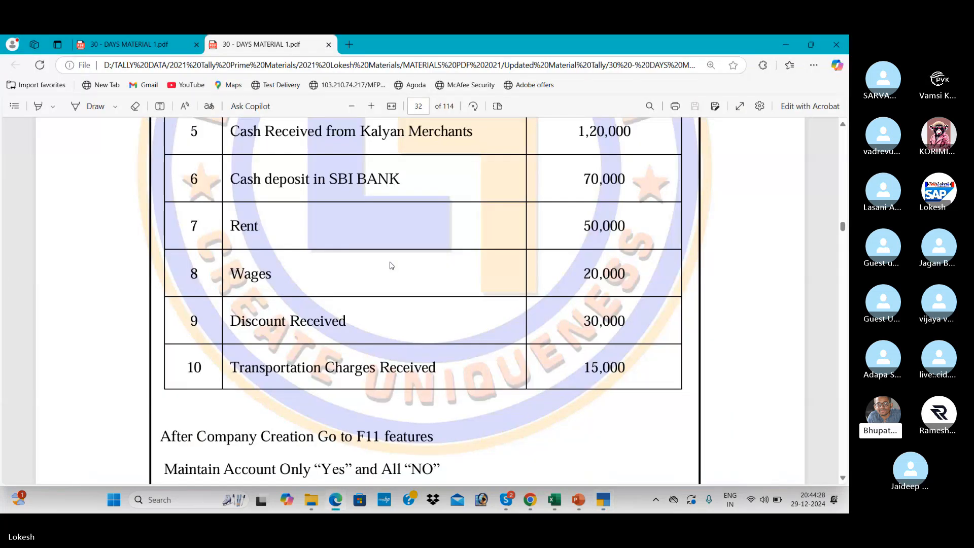
key("alt+Tab")
type("50000")
key("Return")
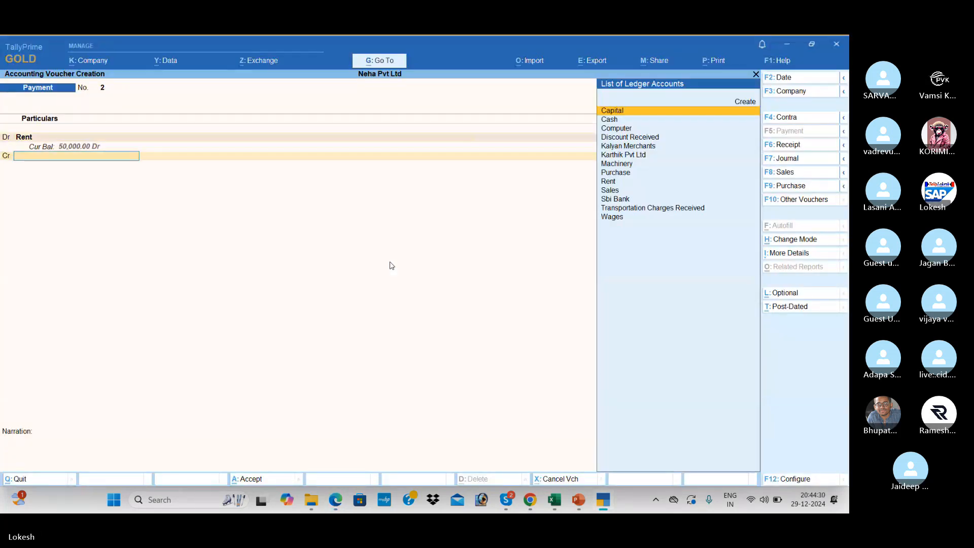
Credit Cash and save the rent payment, beginning Payment No. 3 with Wages.
key("Down")
key("Return")
key("Return")
key("Return")
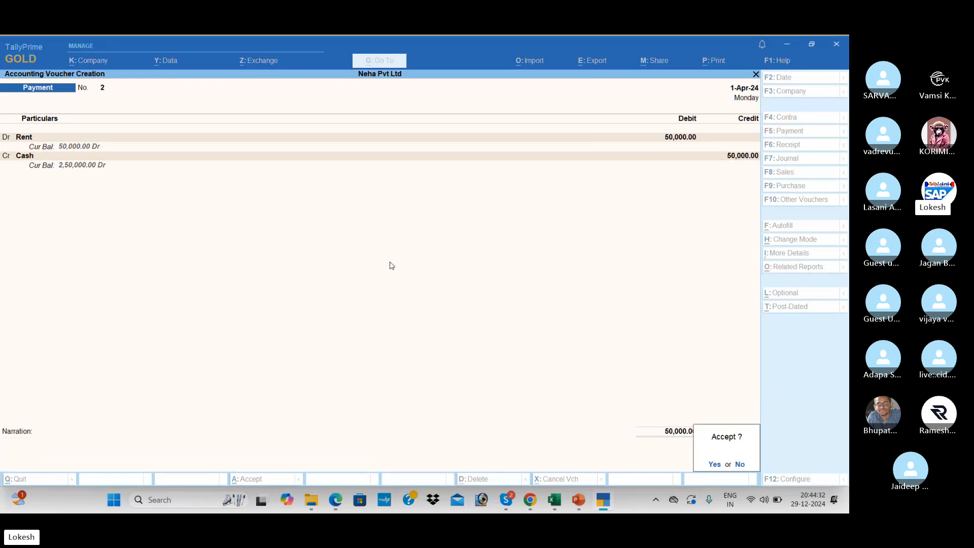
key("Return")
type("Wa")
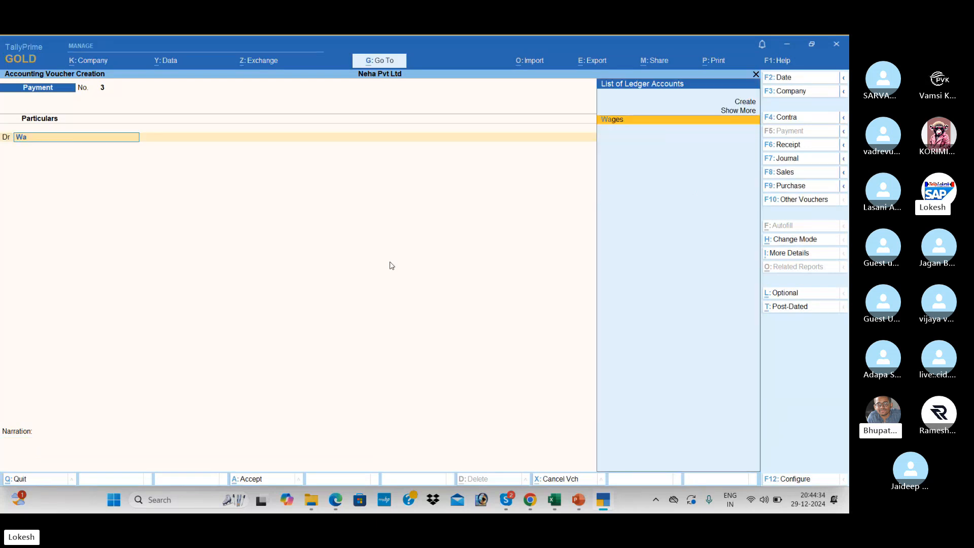
key("Return")
Debit Wages 20,000 and credit Cash, saving Payment voucher No. 3.
key("alt+Tab")
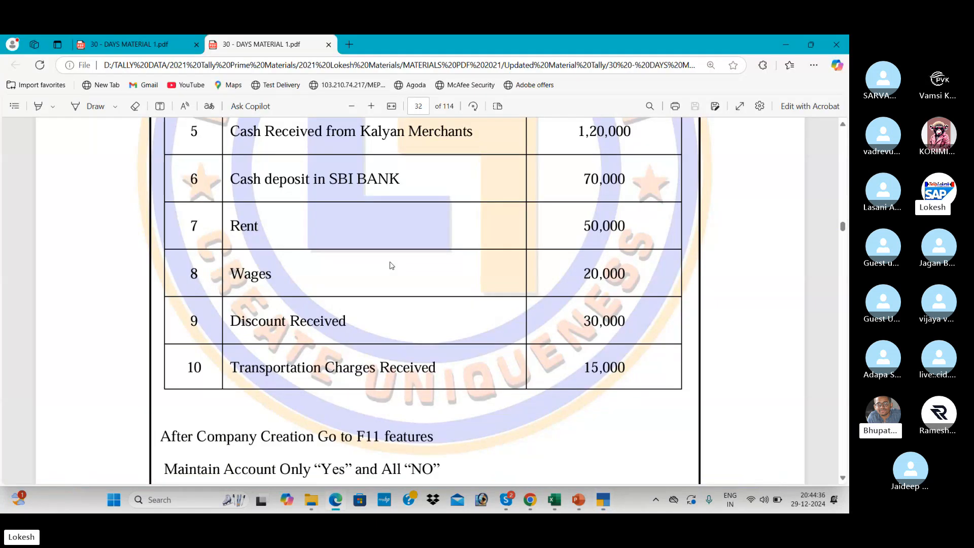
key("alt+Tab")
type("20000")
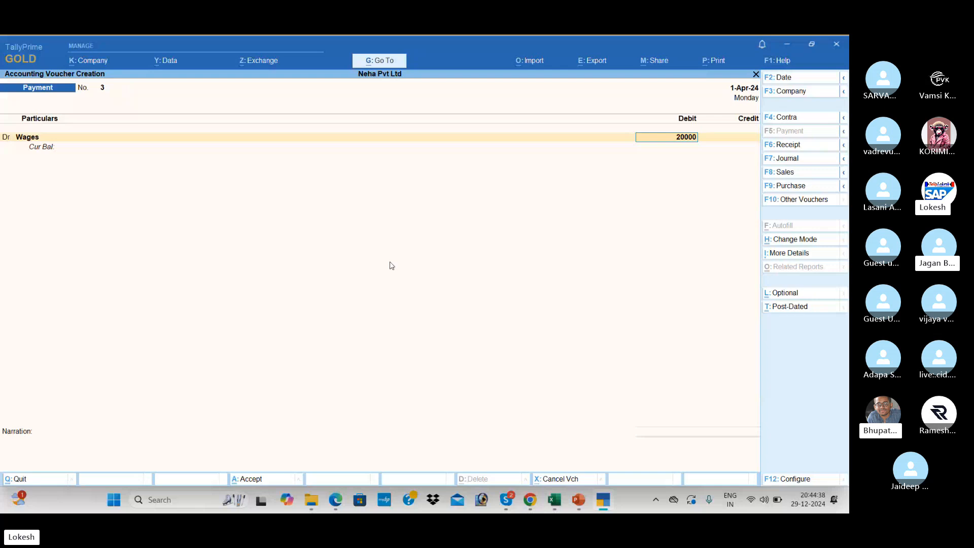
key("Return")
key("Down")
key("Return")
key("Return")
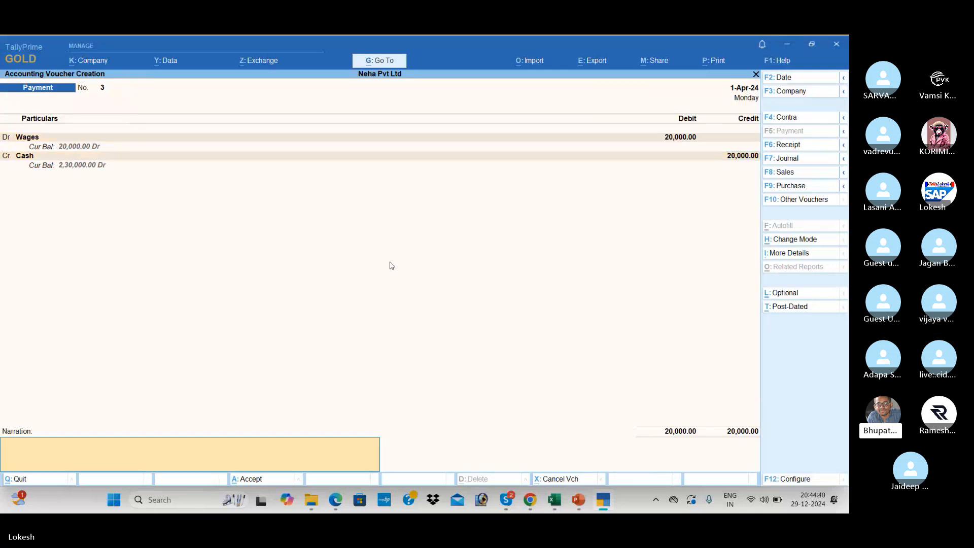
key("Return")
key("Return")
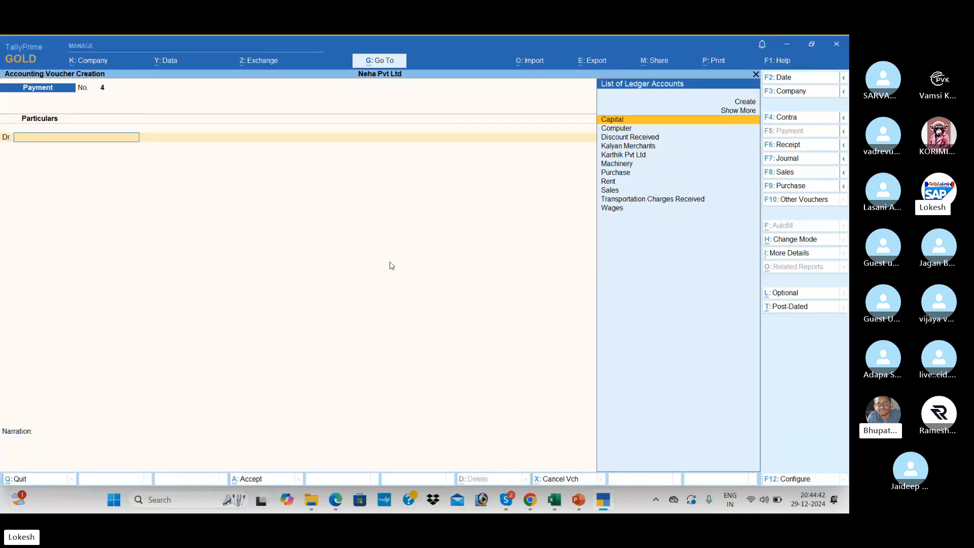
After checking the PDF, change the new voucher to Receipt voucher No. 3.
key("alt+Tab")
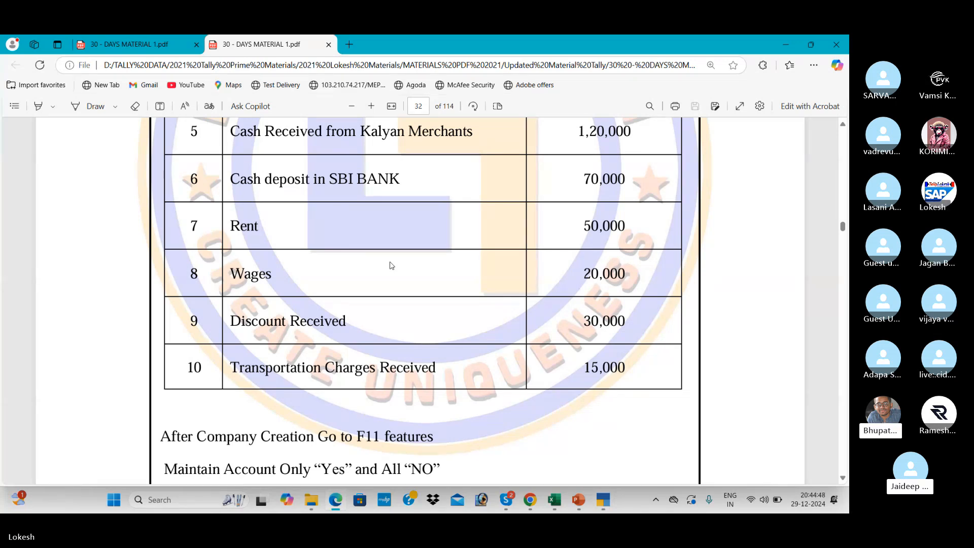
key("alt+Tab")
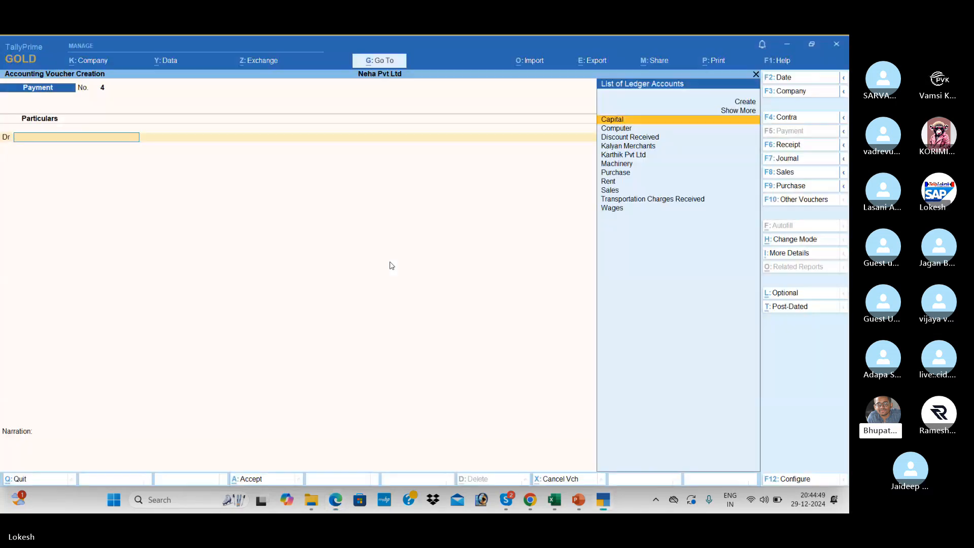
left_click(806, 148)
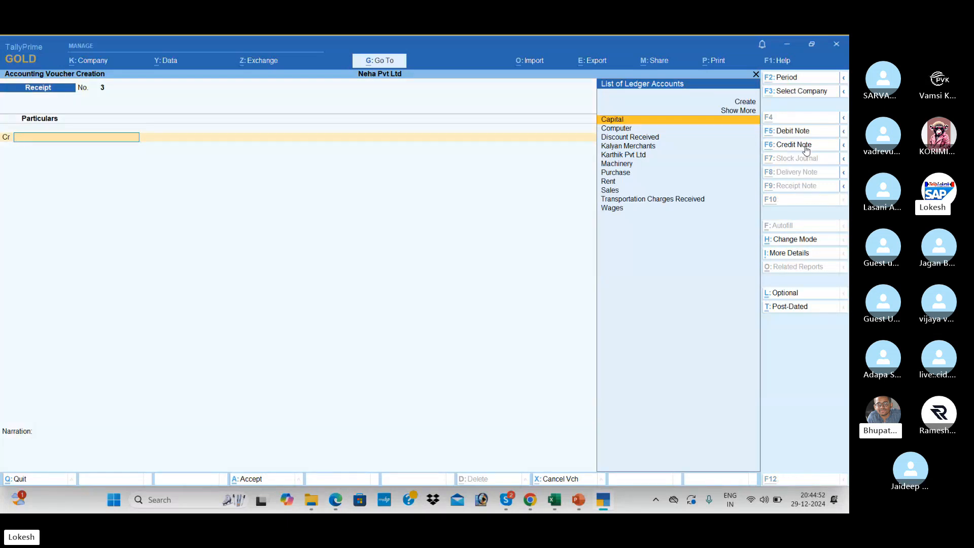
Record receipt No. 3 crediting Discount Received 30,000, debited to Cash.
key("alt+Tab")
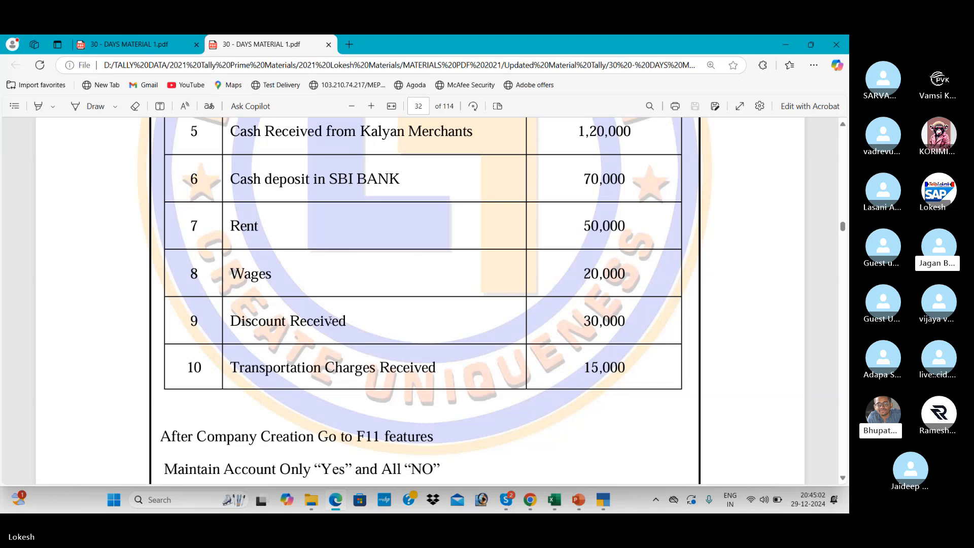
key("alt+Tab")
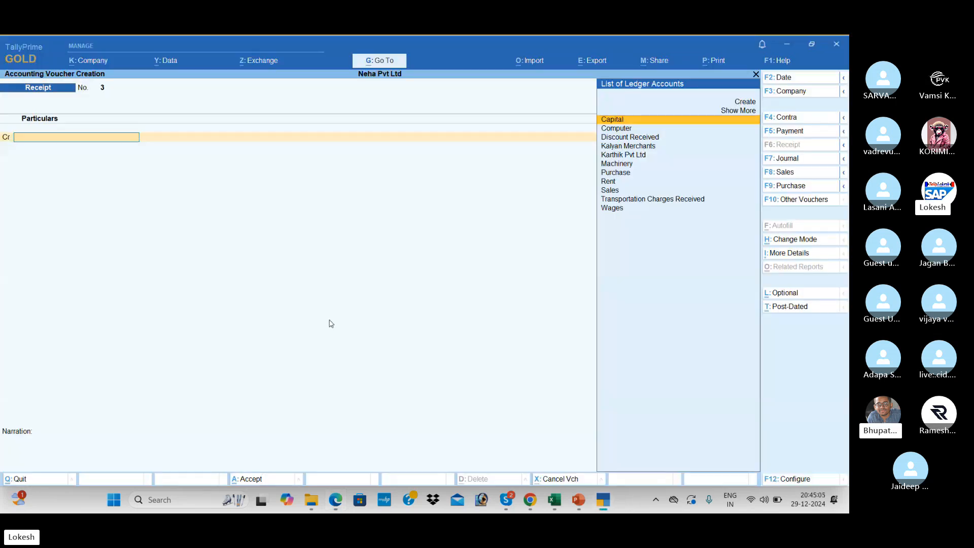
type("d")
key("Return")
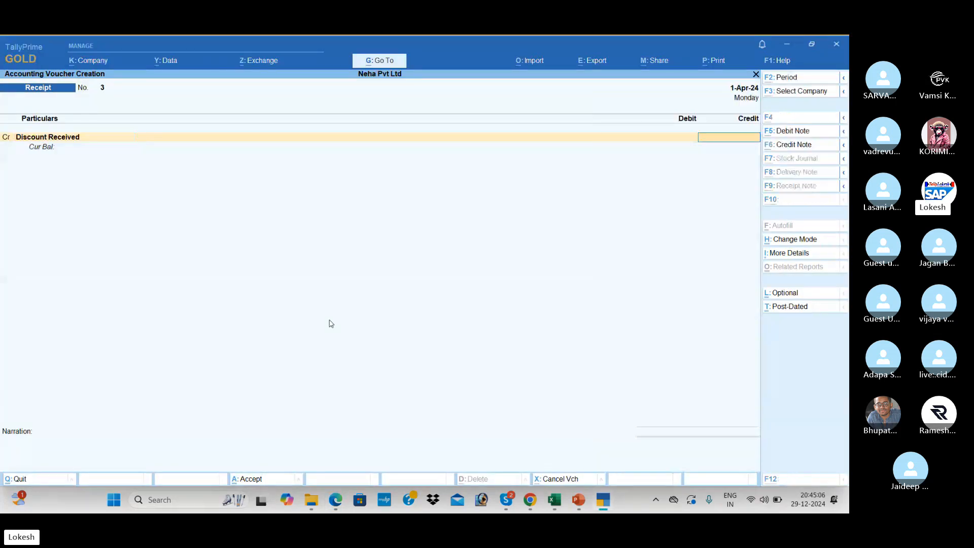
key("alt+Tab")
key("alt+Tab")
type("30000")
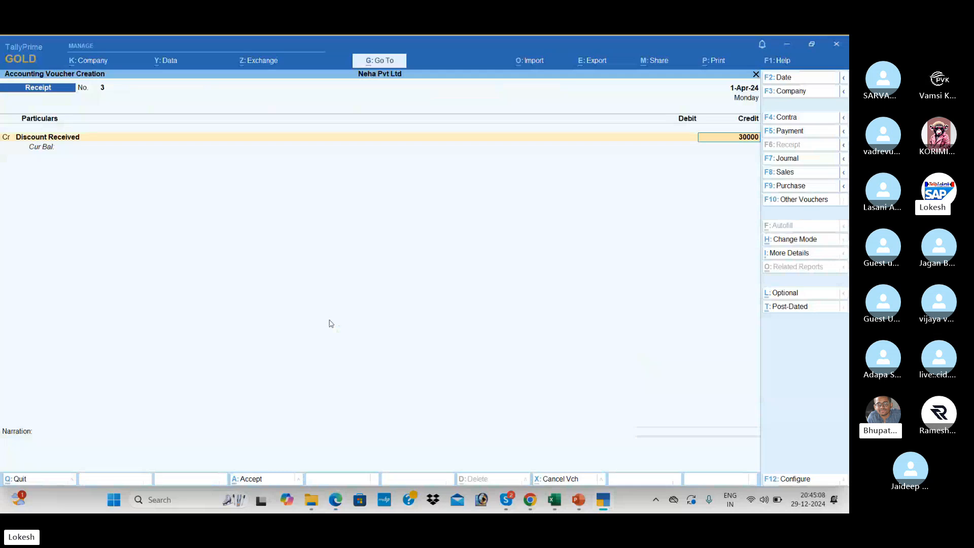
key("Return")
key("Return")
key("Return")
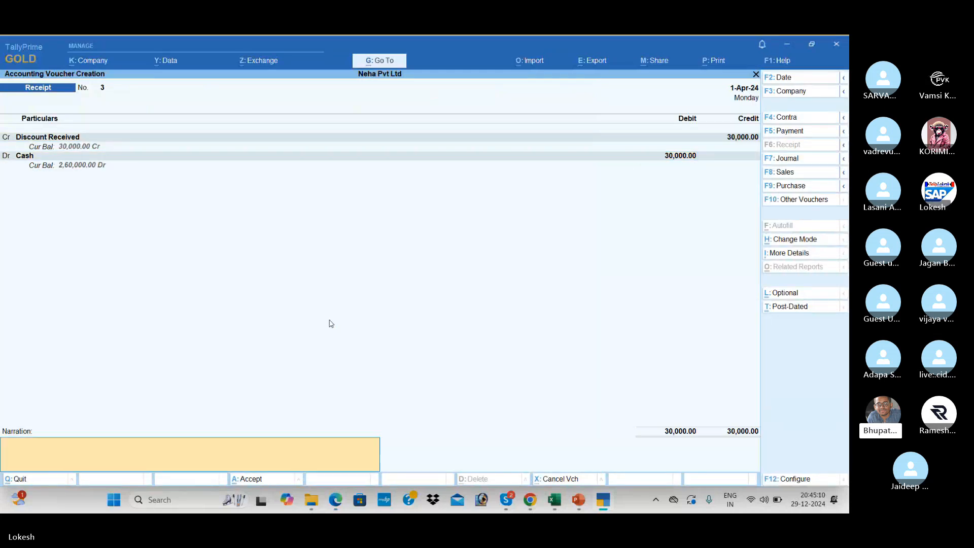
key("Return")
key("Return")
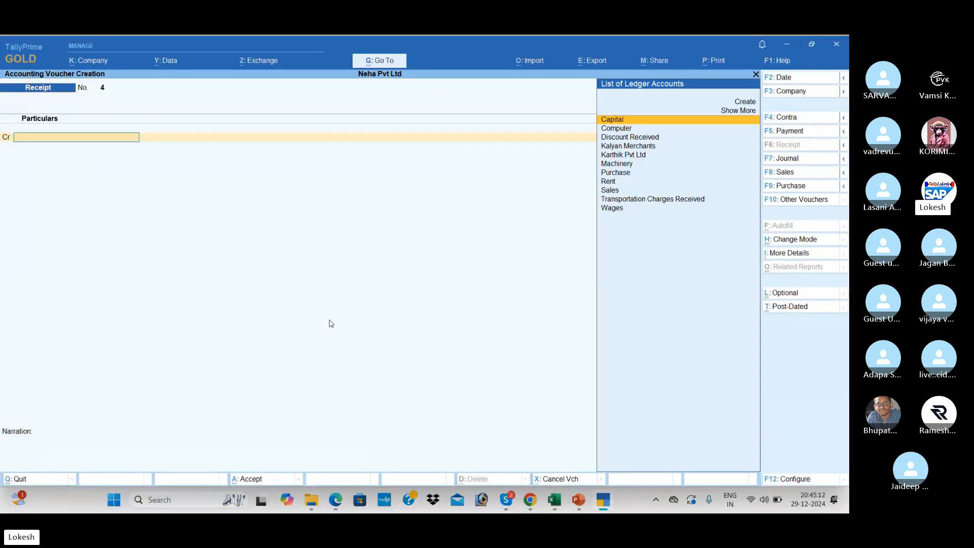
Record receipt No. 4 crediting Transportation Charges Received 15,000, debited to Cash.
type("tr")
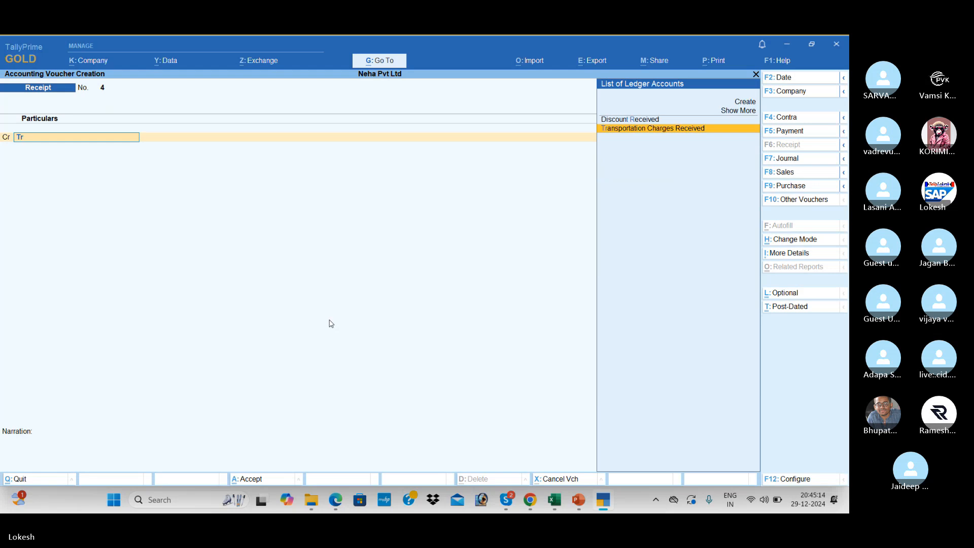
key("Return")
key("alt+Tab")
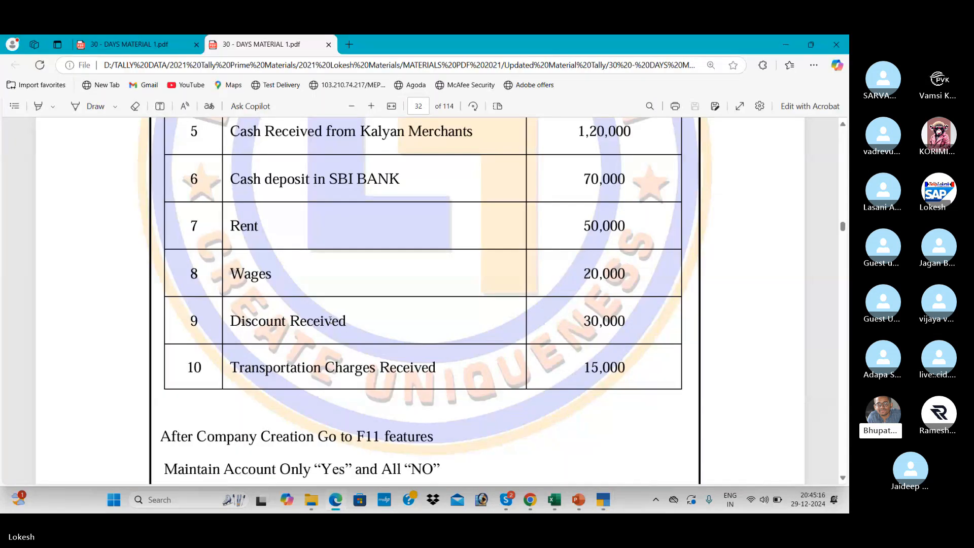
key("alt+Tab")
type("15000")
key("Return")
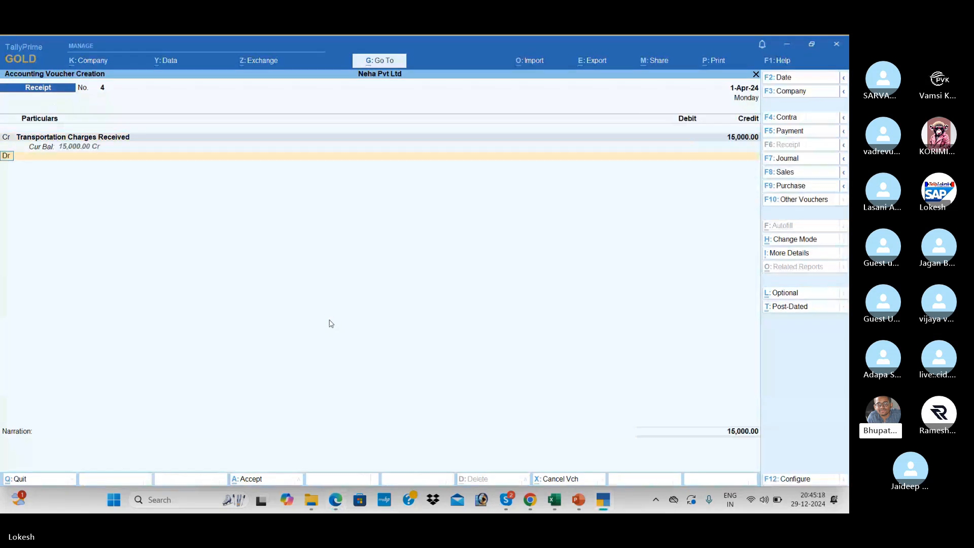
key("Down")
key("Return")
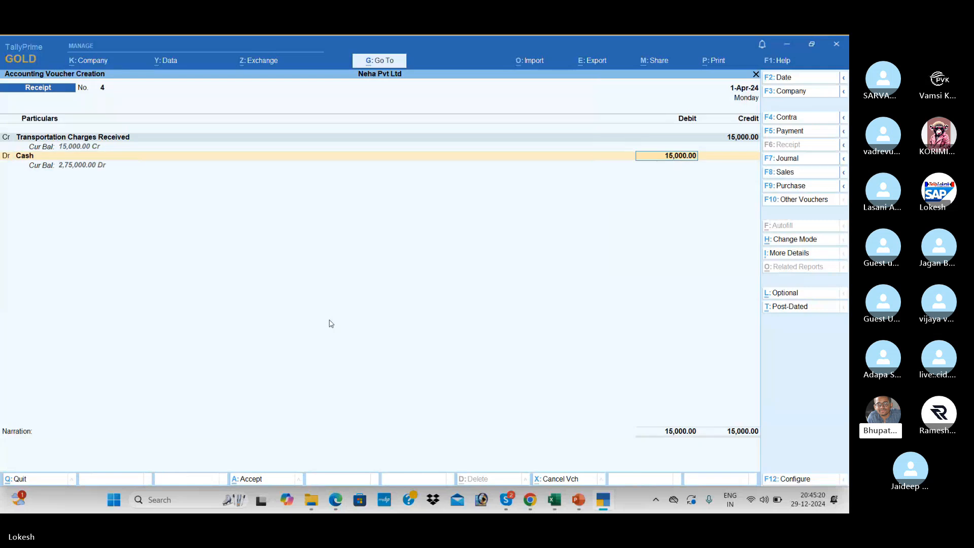
key("Return")
key("Return")
key("Return")
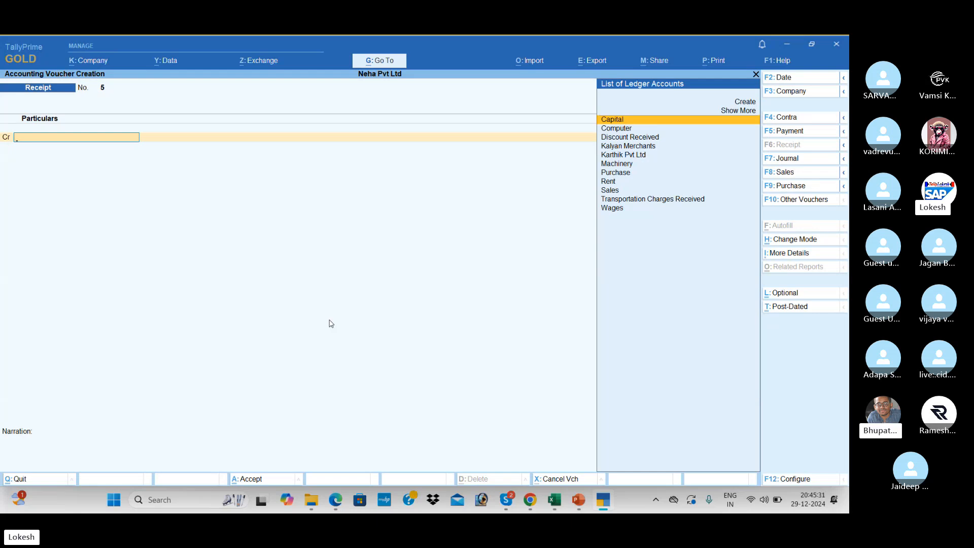
Quit voucher entry and browse the receipts listed in the Day Book.
key("Escape")
key("y")
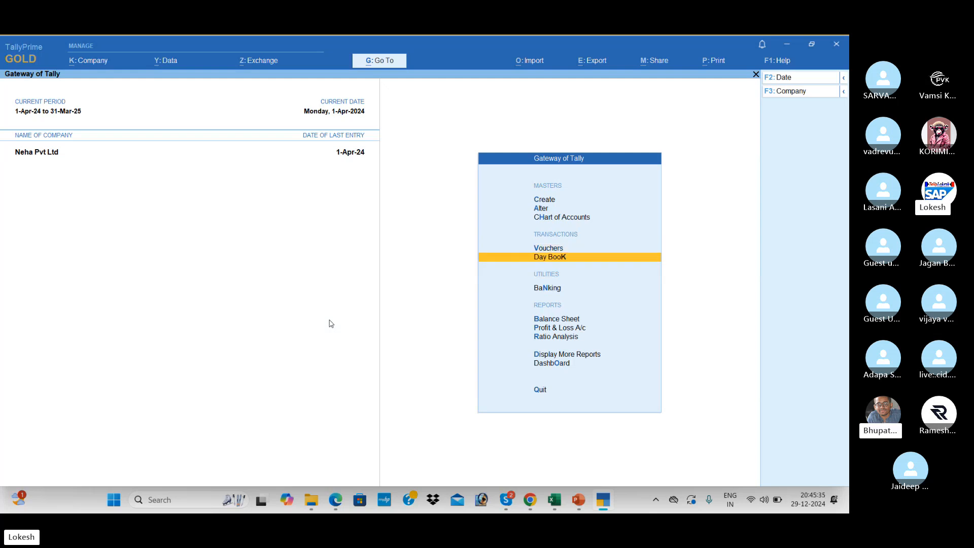
key("Return")
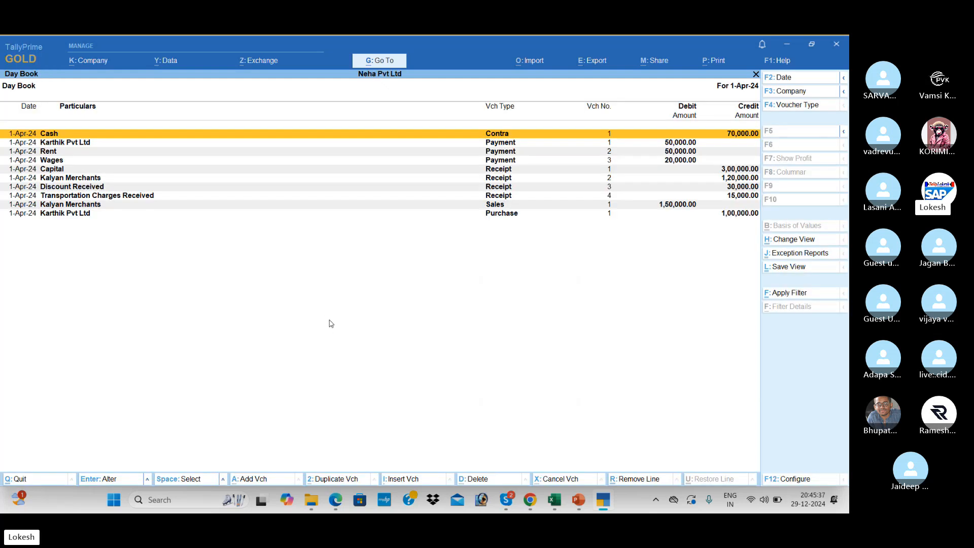
key("Down")
key("Down")
key("Down")
key("Down")
key("Down")
key("Down")
key("Down")
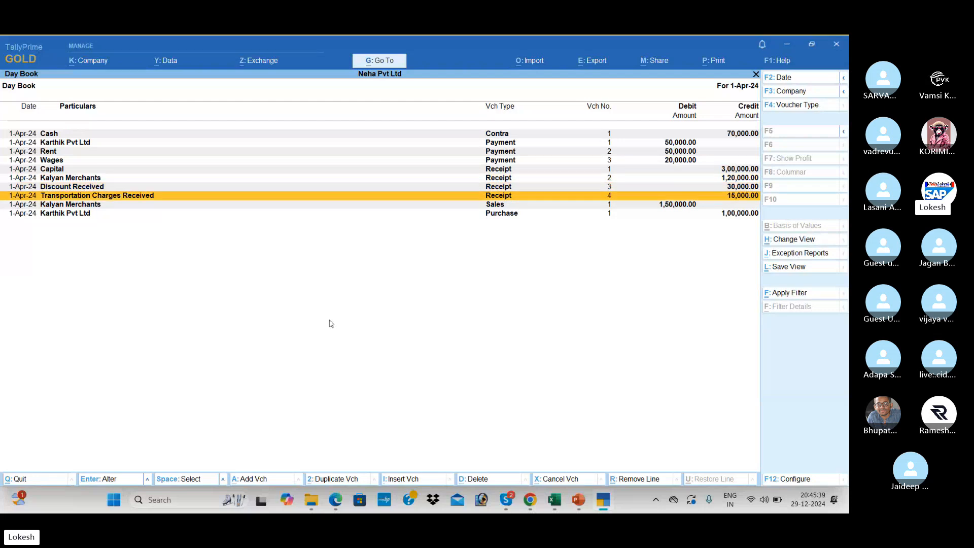
key("Up")
Inspect Discount Received receipt No. 3 unchanged, then go back to the Gateway of Tally.
key("Return")
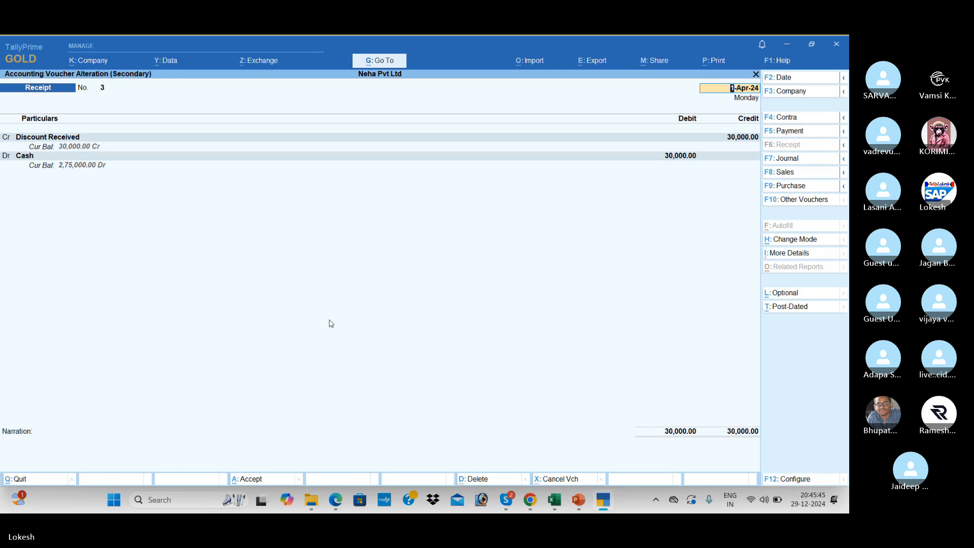
key("Escape")
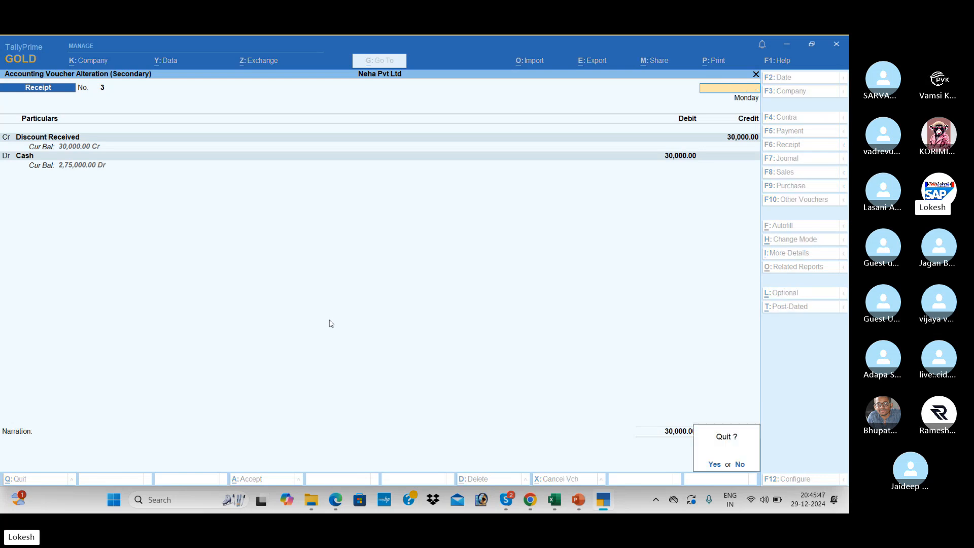
key("Return")
key("Escape")
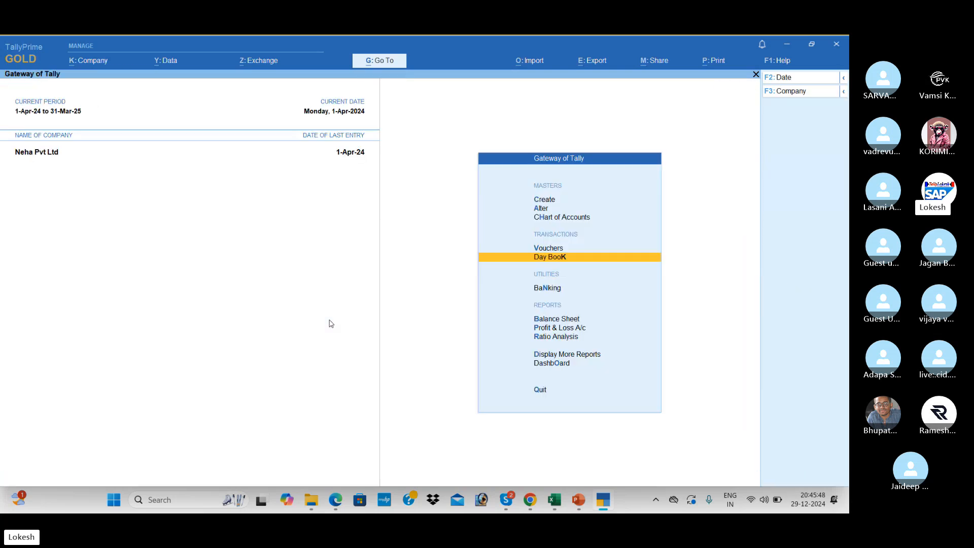
key("Down")
key("Down")
key("Down")
key("Return")
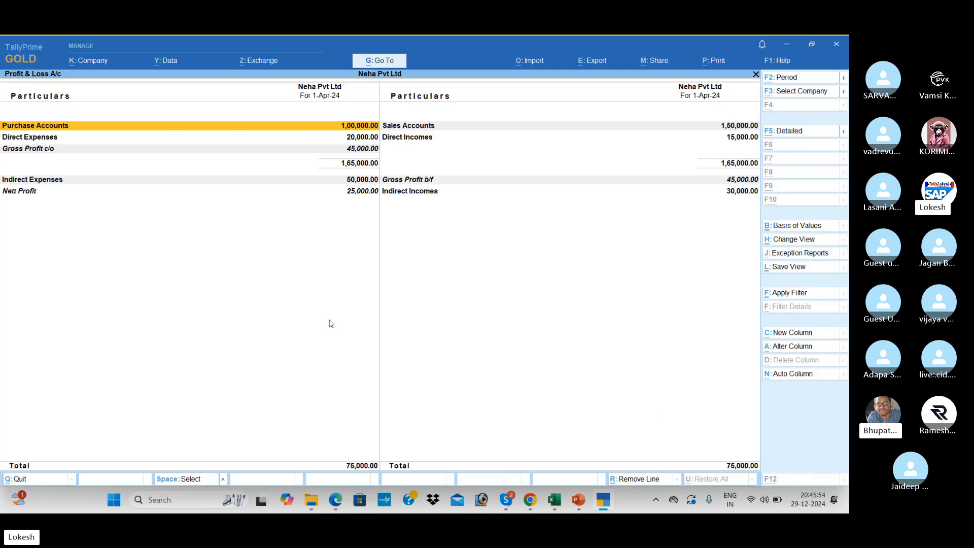
key("alt+F5")
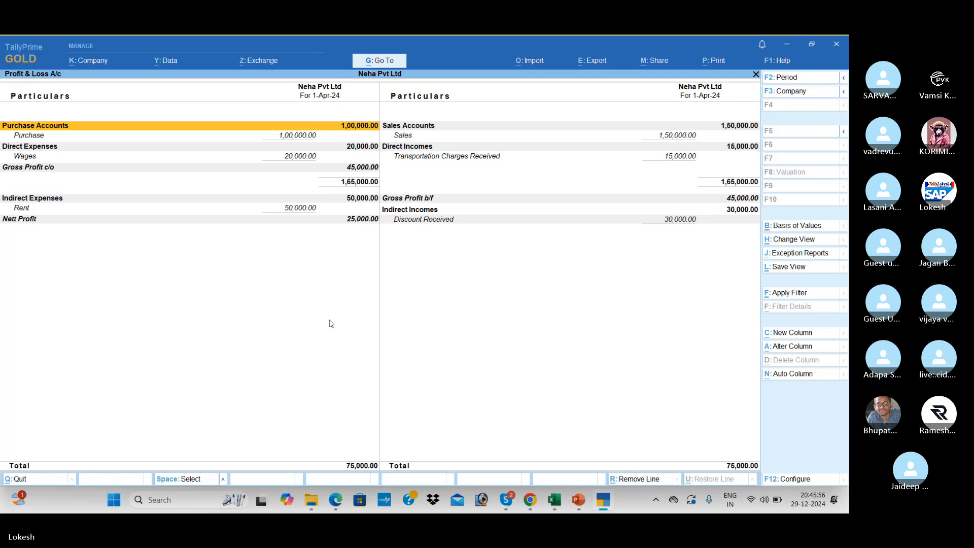
key("Down")
key("End")
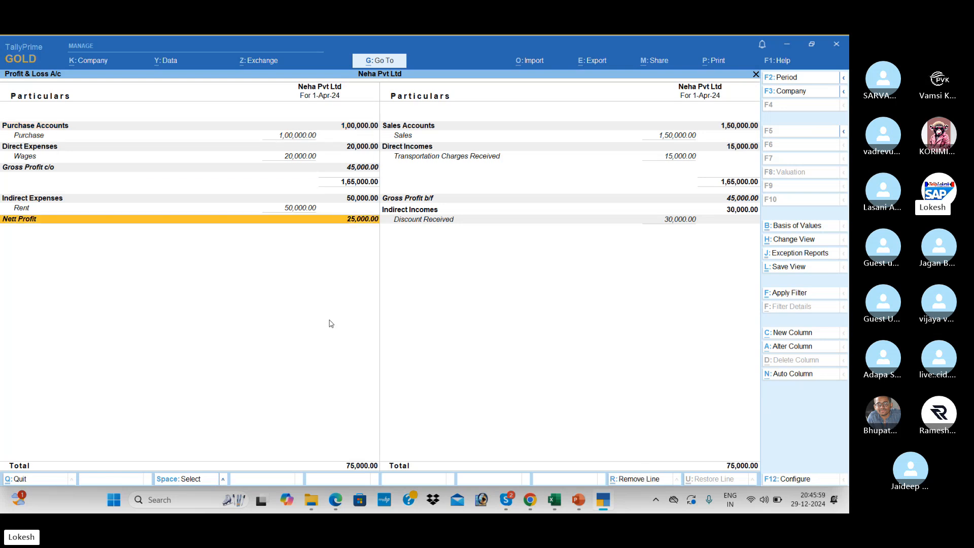
key("alt")
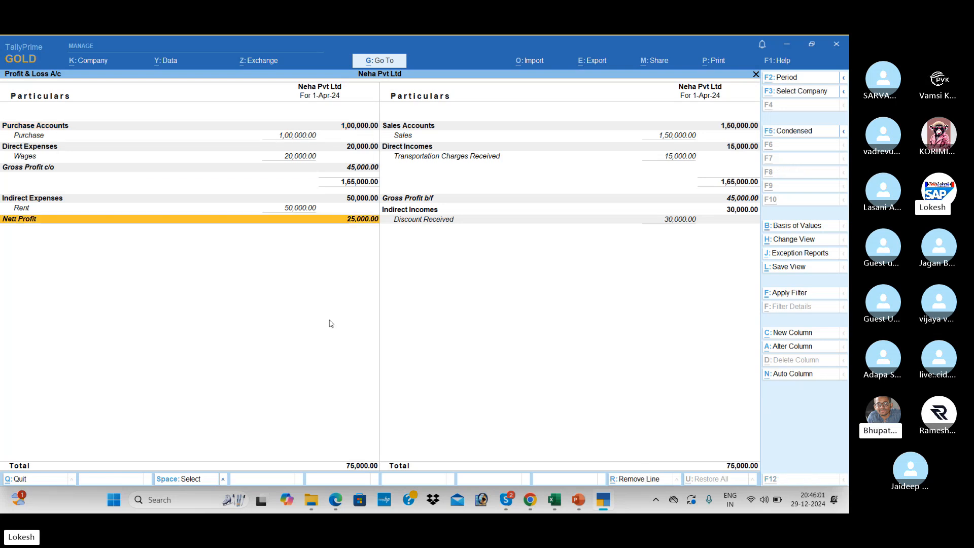
key("alt+Tab")
scroll(330, 320, "down", 4)
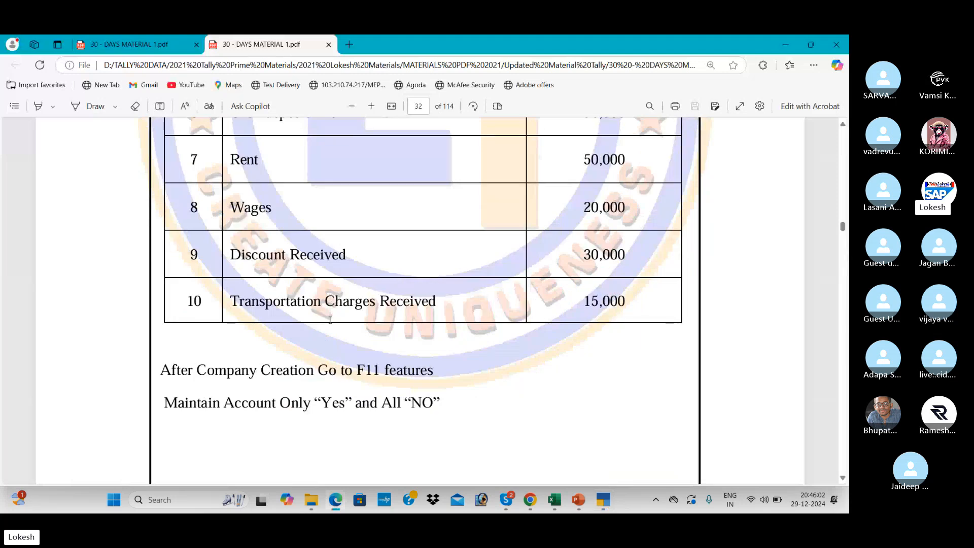
scroll(330, 320, "down", 1)
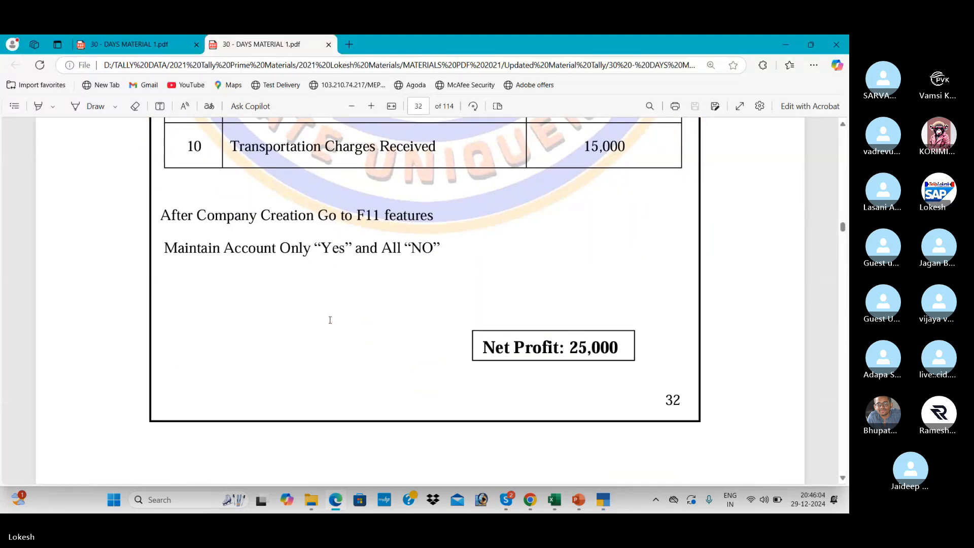
key("alt+Tab")
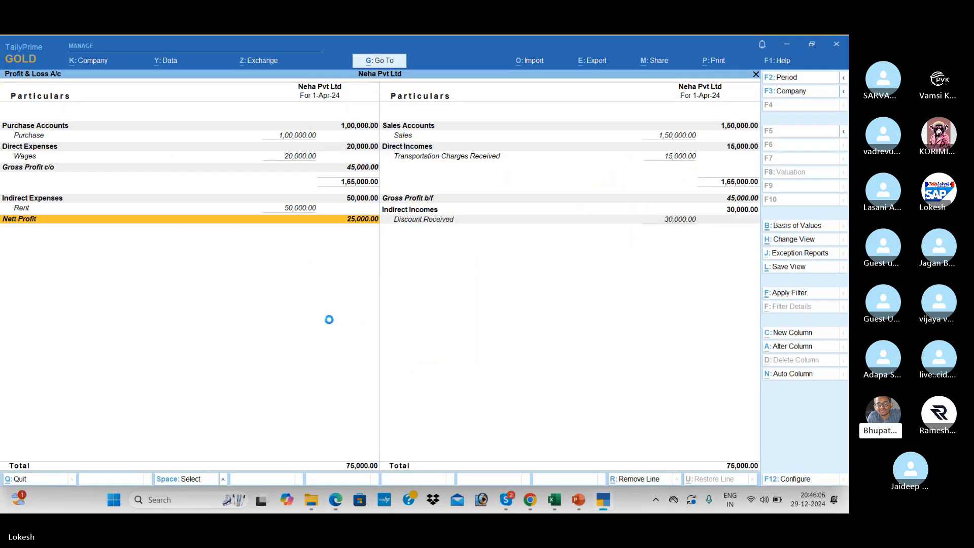
key("Escape")
key("Up")
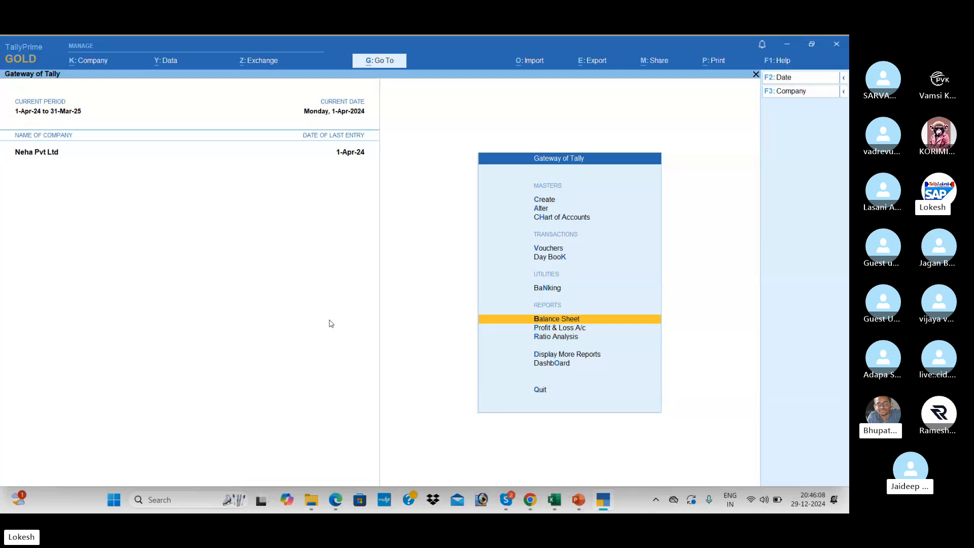
key("Return")
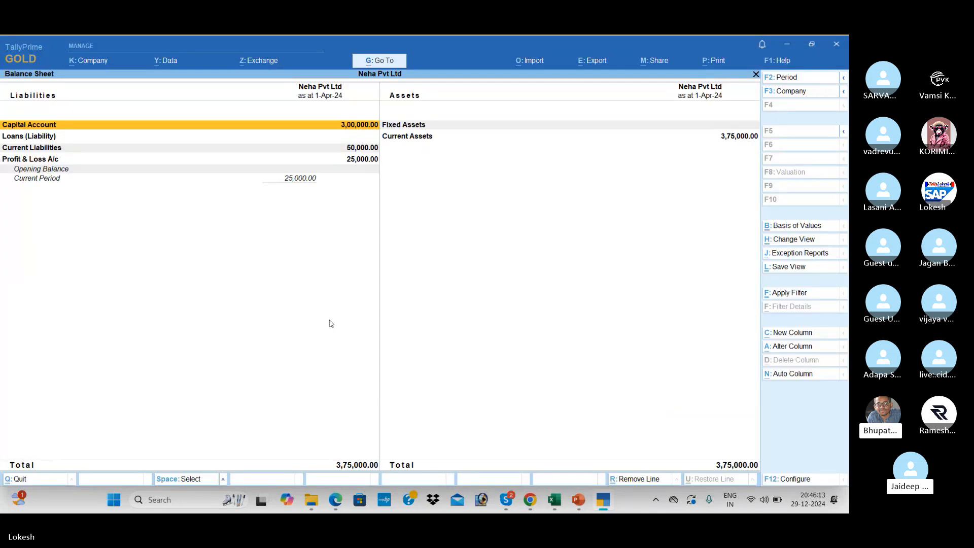
key("Escape")
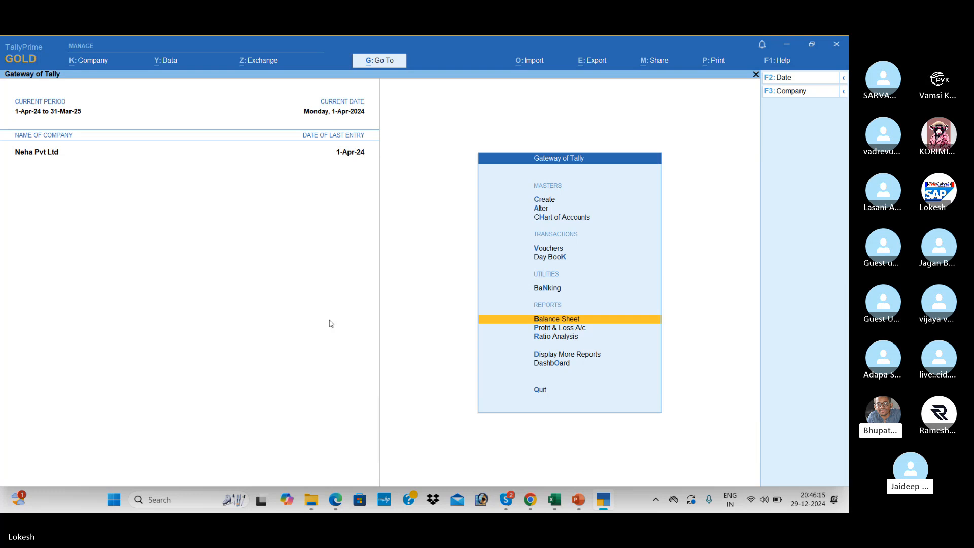
key("Down")
key("Return")
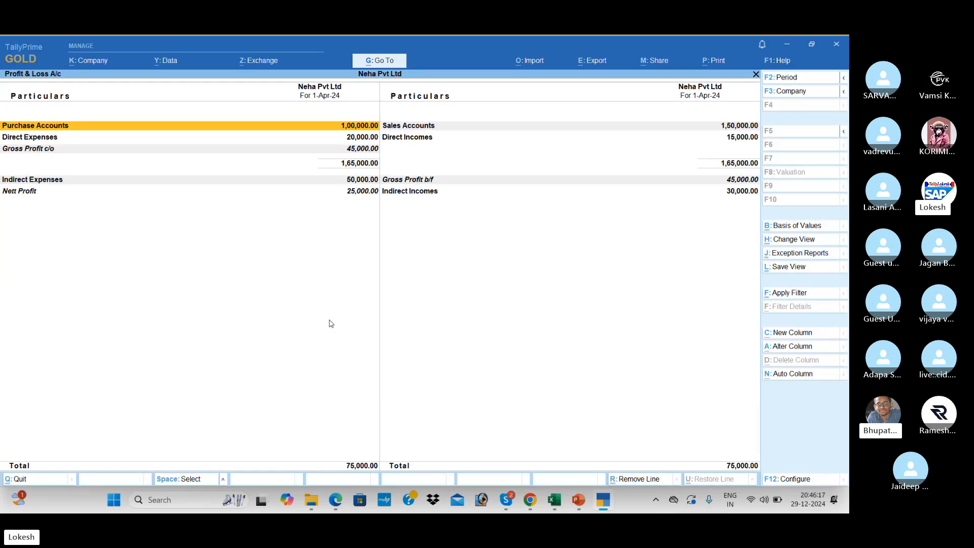
key("alt+F5")
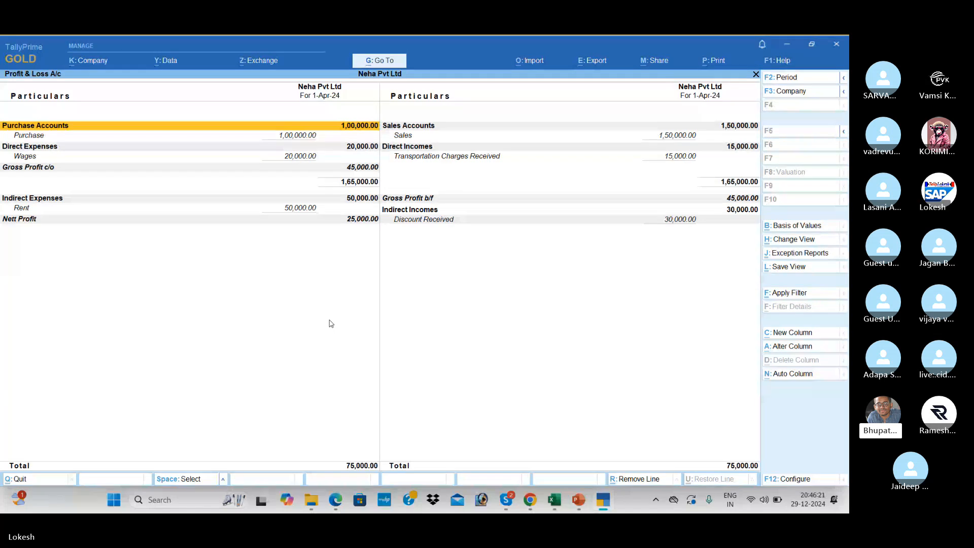
key("Down")
key("Right")
key("Down")
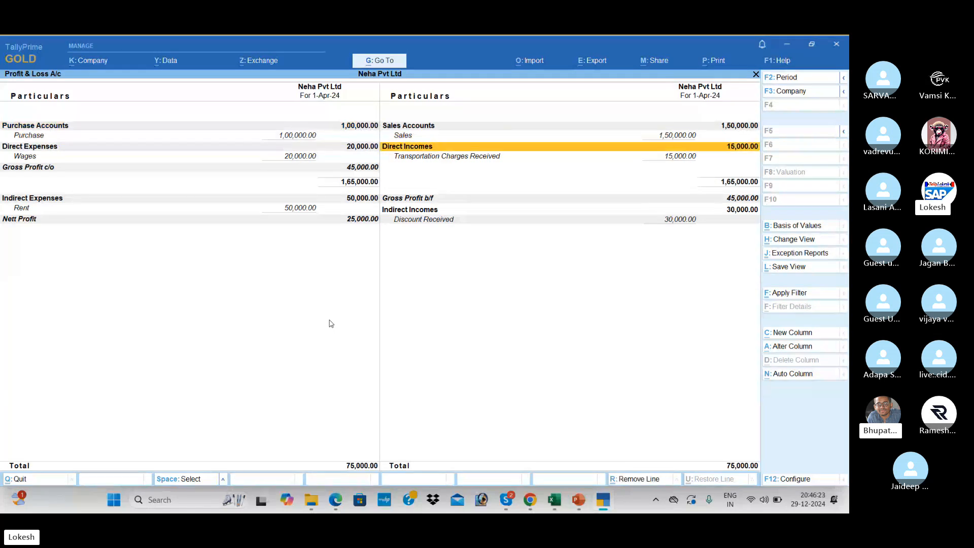
key("Left")
key("Down")
key("Down")
key("Down")
key("Down")
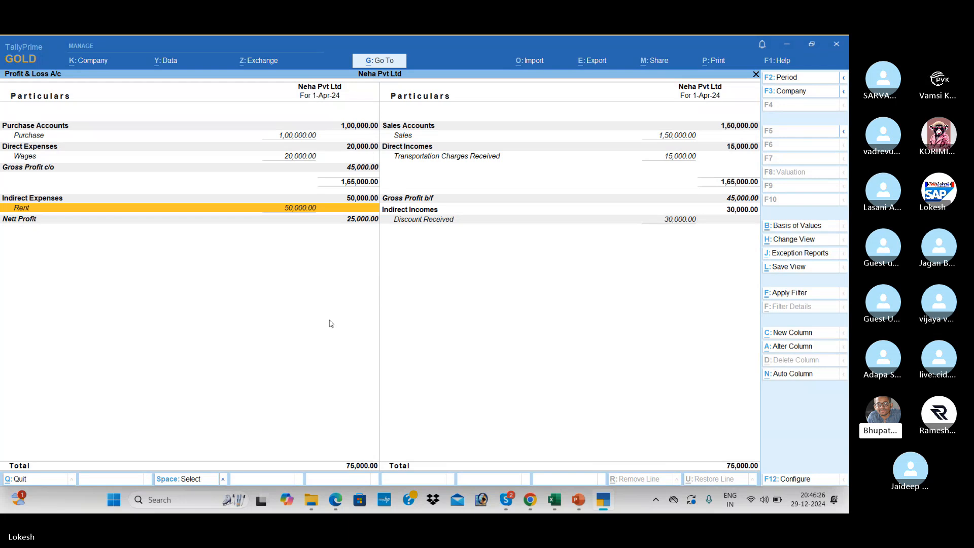
key("Escape")
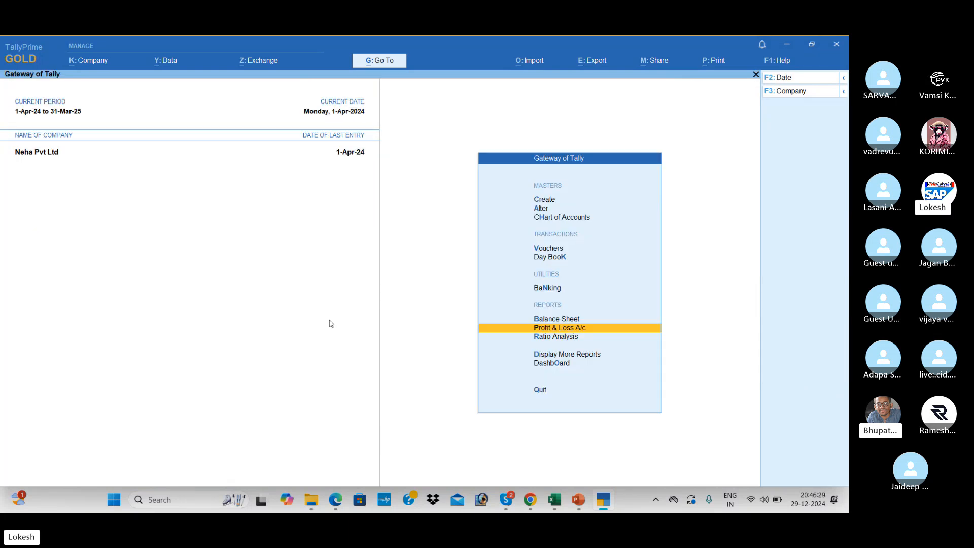
key("Up")
key("Return")
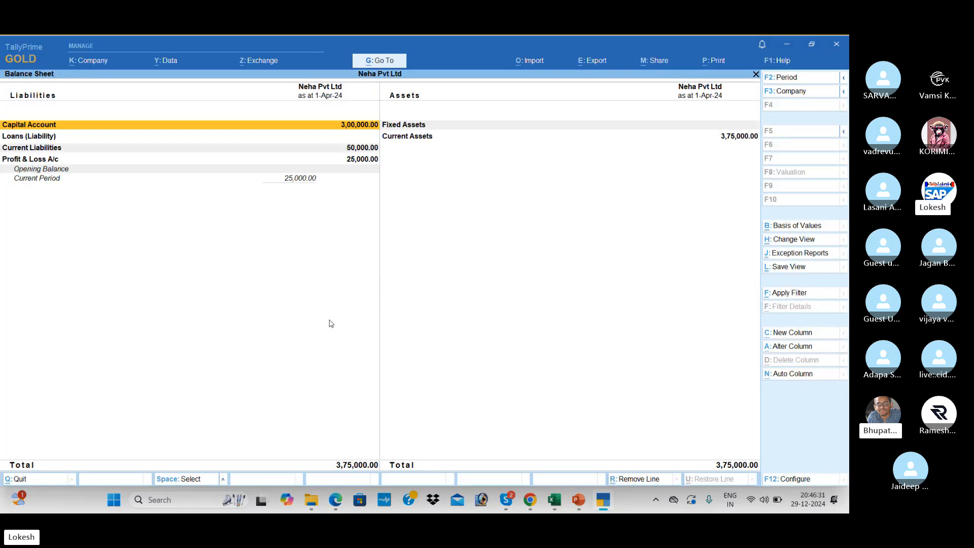
key("alt")
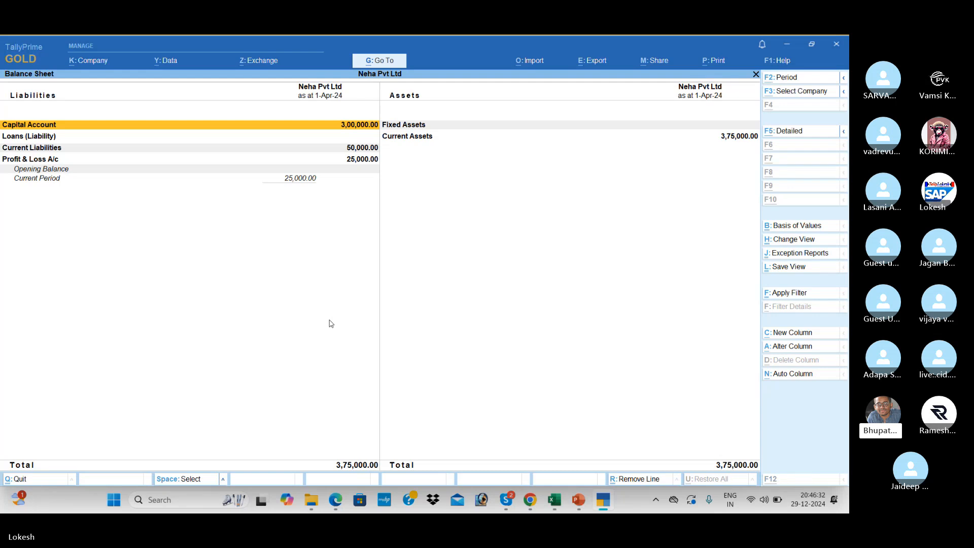
key("alt+F5")
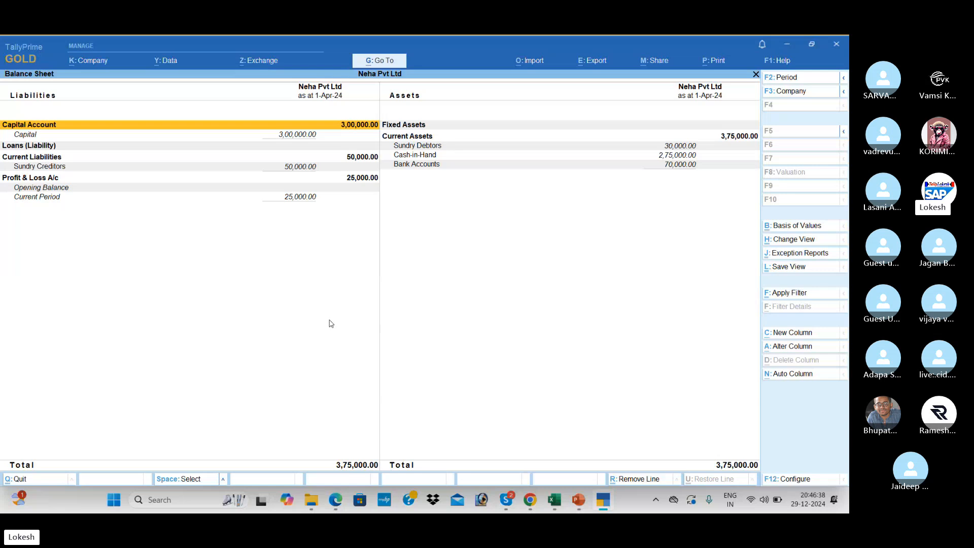
key("Escape")
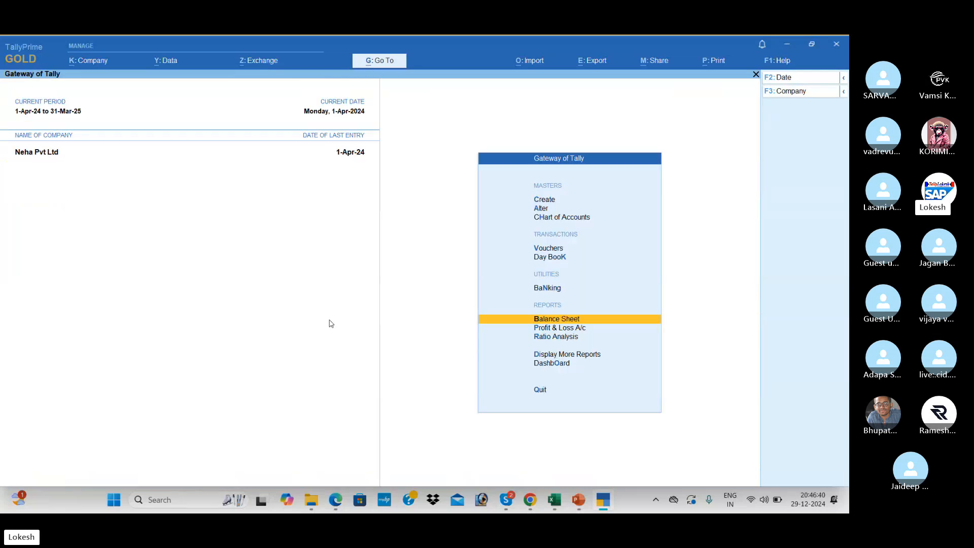
key("Down")
key("Down")
key("Down")
key("Down")
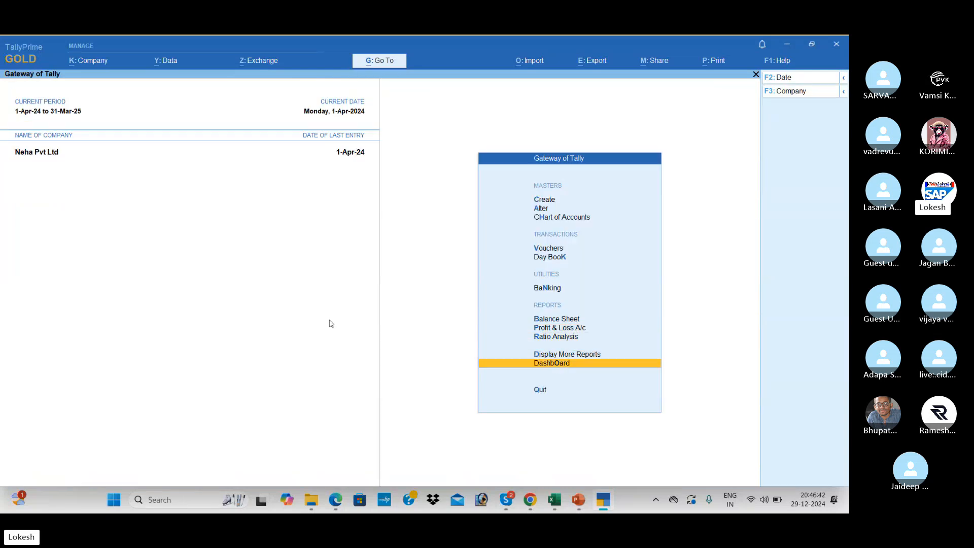
key("Return")
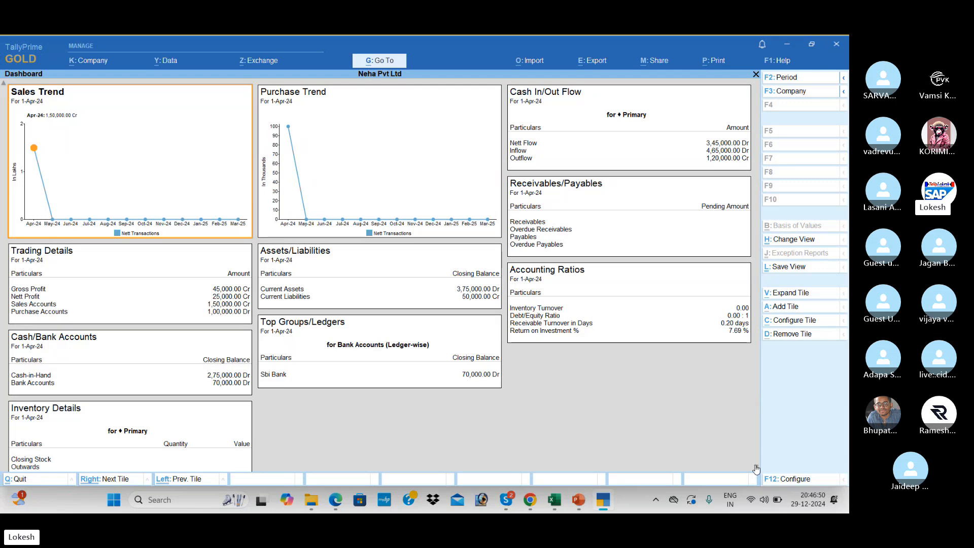
scroll(756, 469, "down", 1)
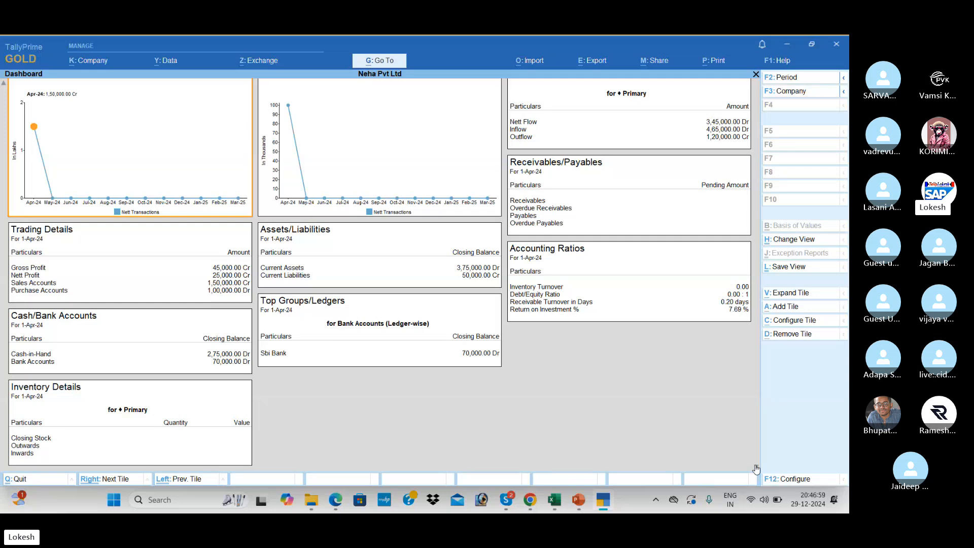
key("Escape")
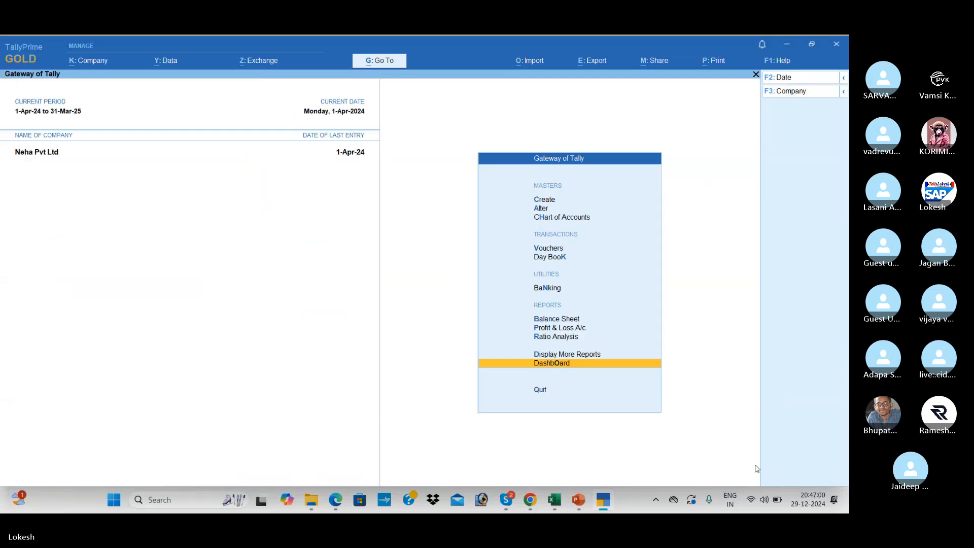
View the Trial Balance with ledgers expanded under each group (Alt+F5).
key("Up")
key("Return")
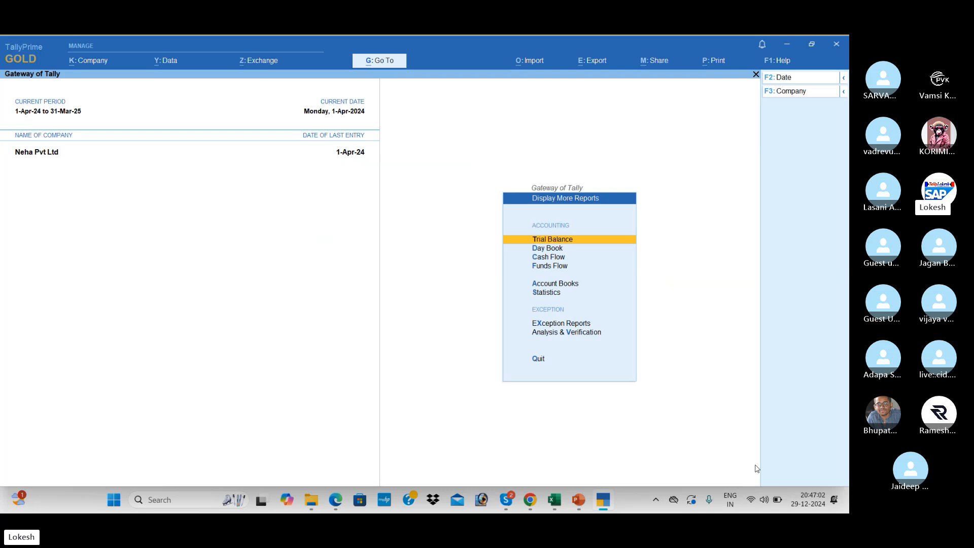
key("Return")
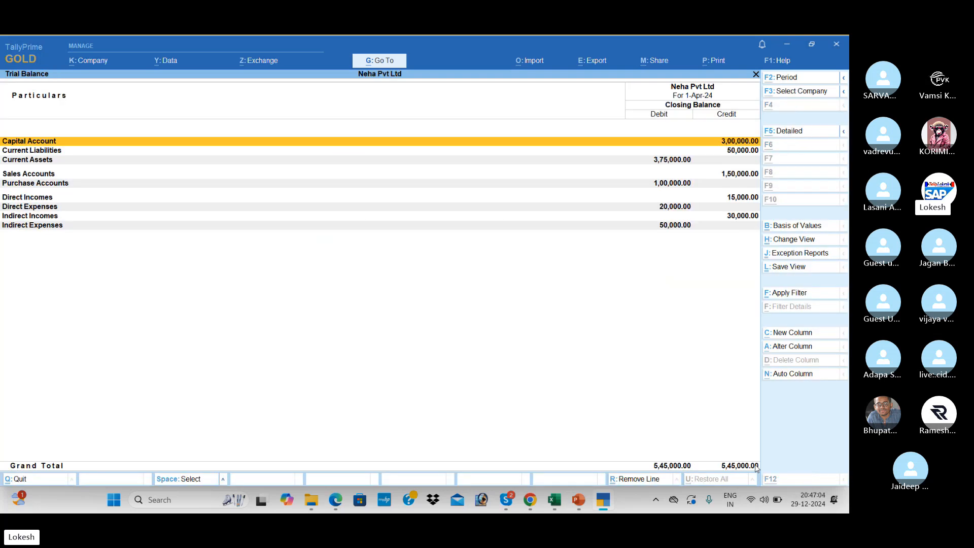
key("alt+F5")
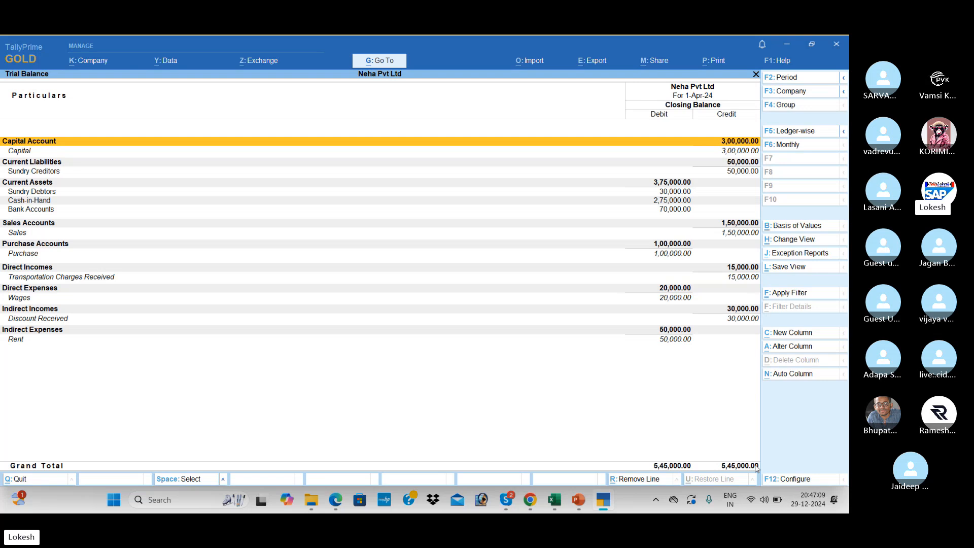
key("Escape")
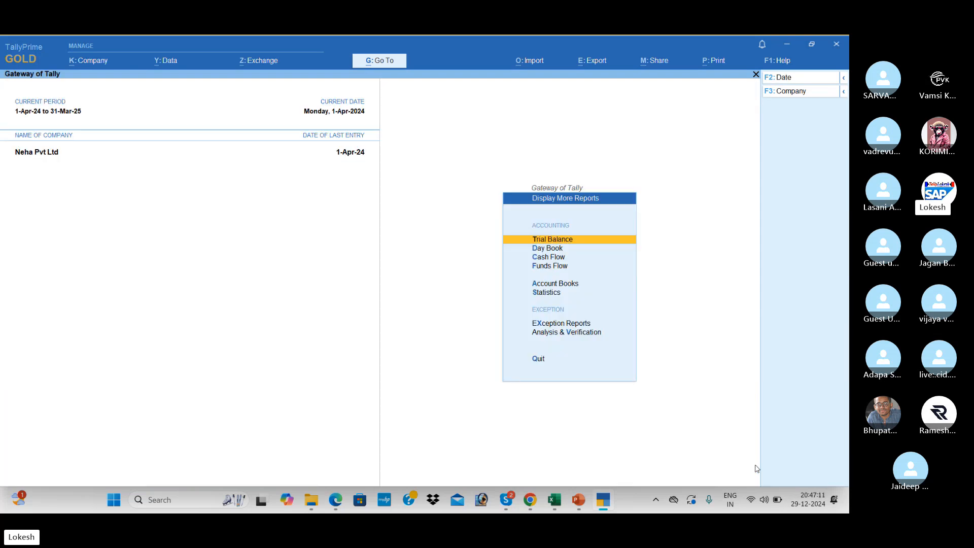
Check the Cash/Bank Book summary and April's vouchers in the Contra Register.
key("Down")
key("Down")
key("Down")
key("Down")
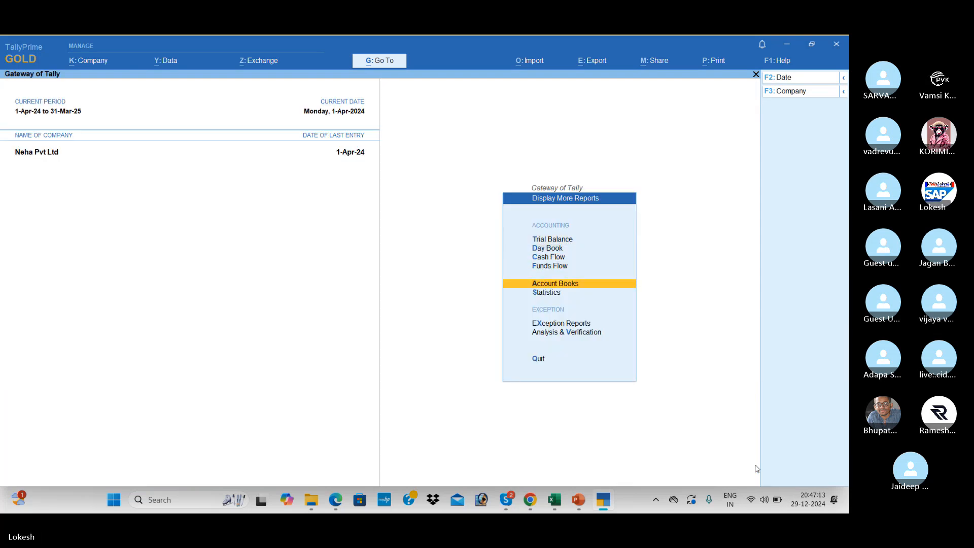
key("Return")
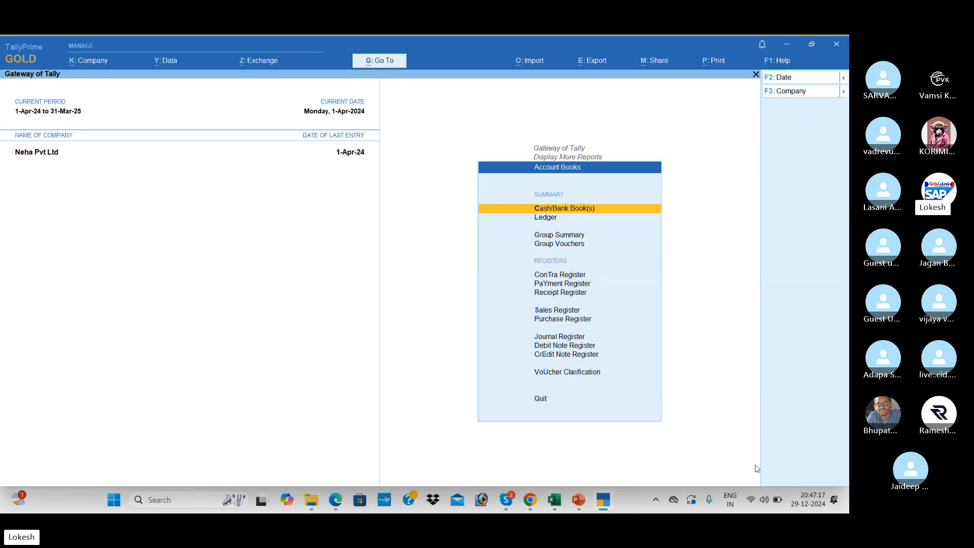
key("Return")
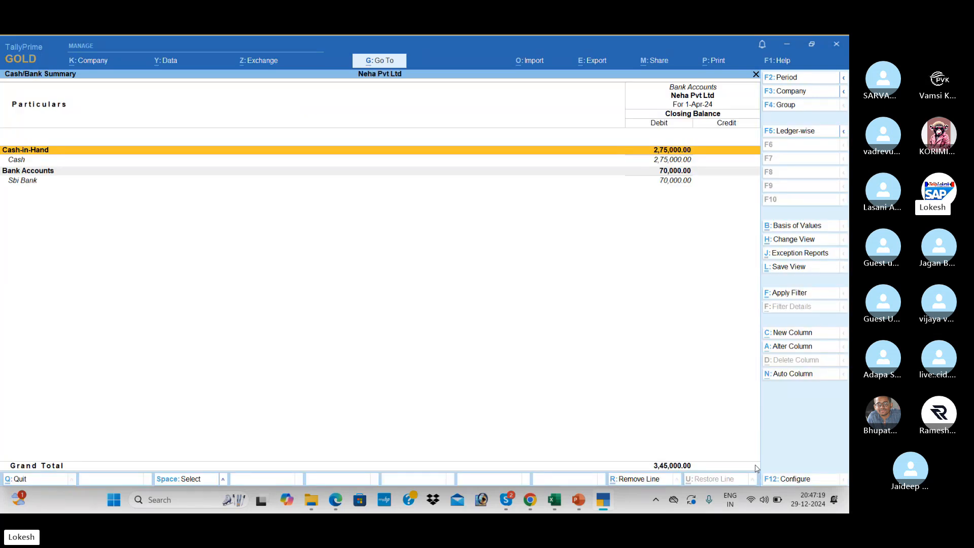
key("Escape")
key("Down")
key("Down")
key("Down")
key("Down")
key("Down")
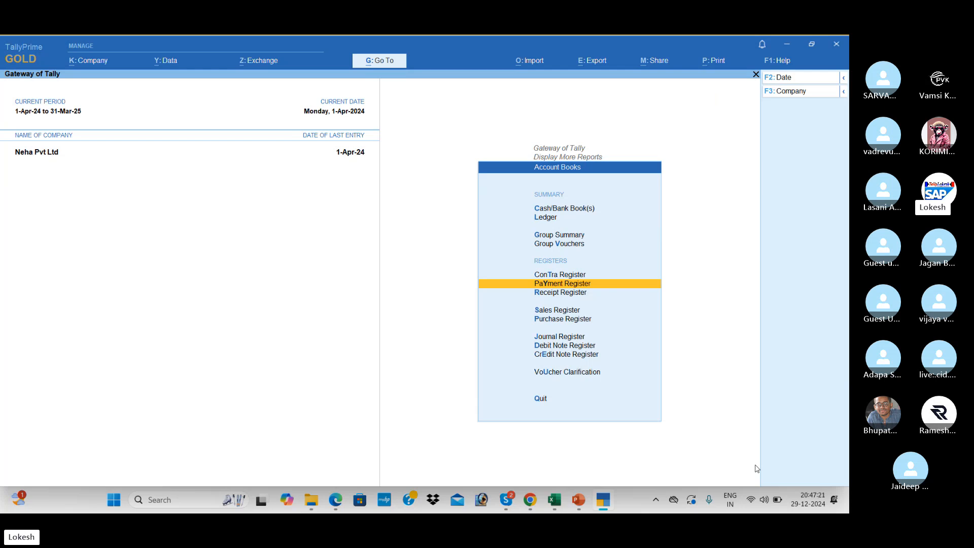
key("Up")
key("Return")
key("Down")
key("Down")
key("Down")
key("Down")
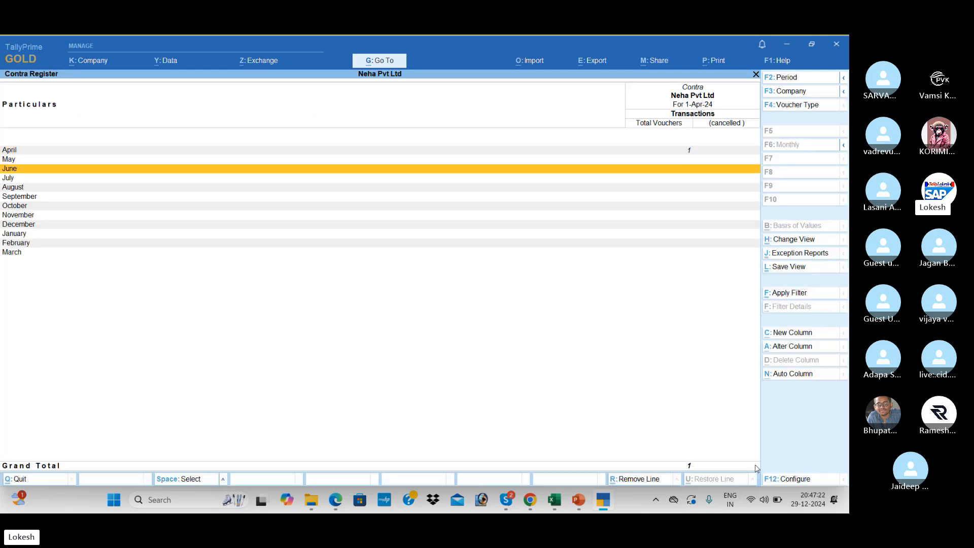
key("Up")
key("Up")
key("Up")
key("Up")
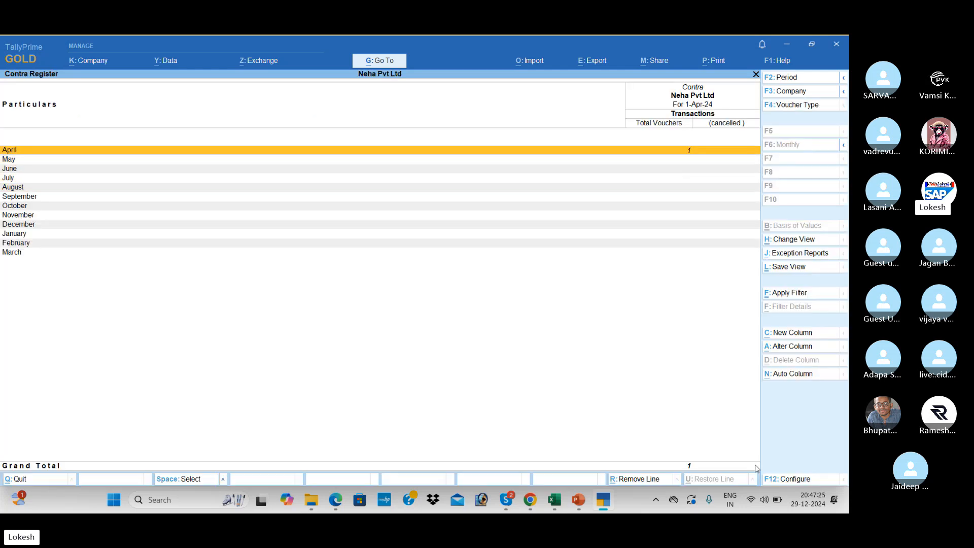
key("Return")
key("Escape")
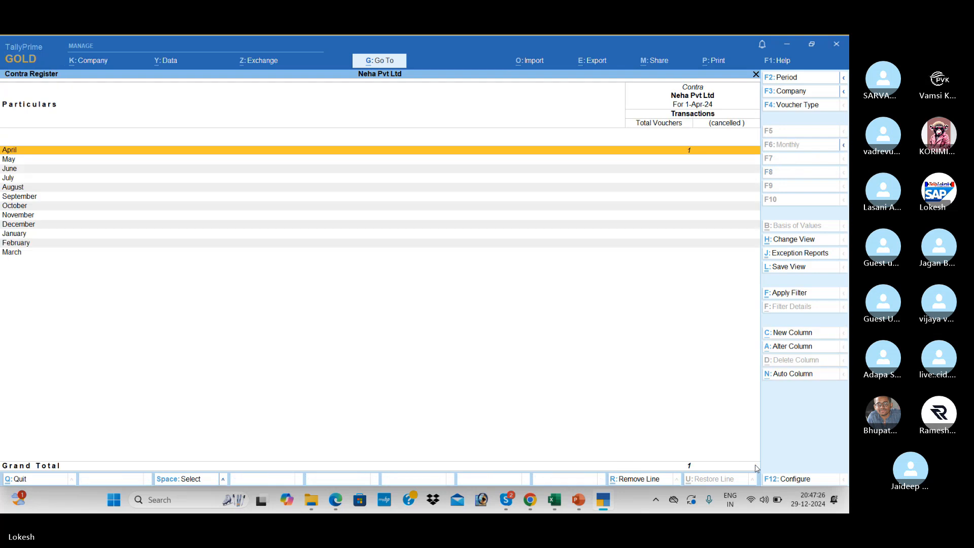
key("Escape")
Review April's three payment vouchers in the Payment Register, totalling 1,20,000.
key("Up")
key("Down")
key("Down")
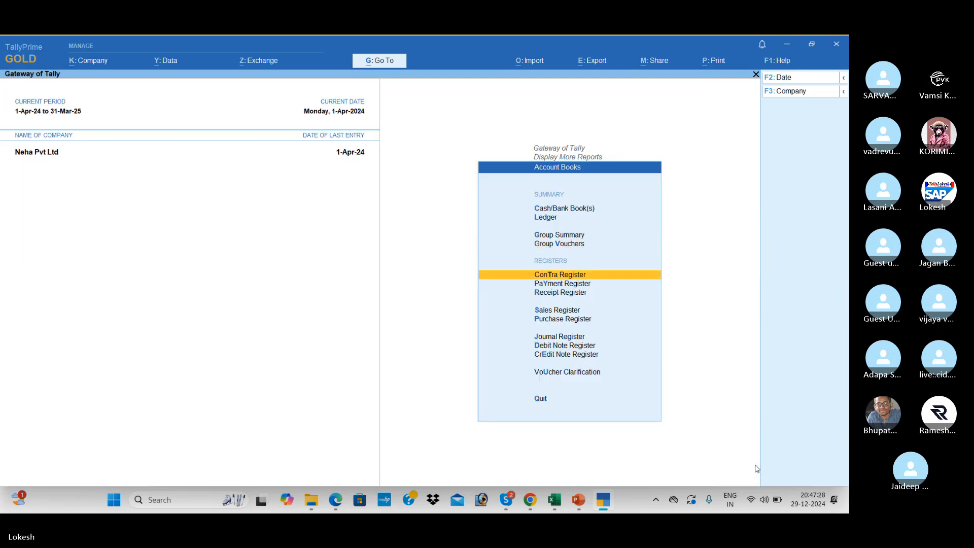
key("Return")
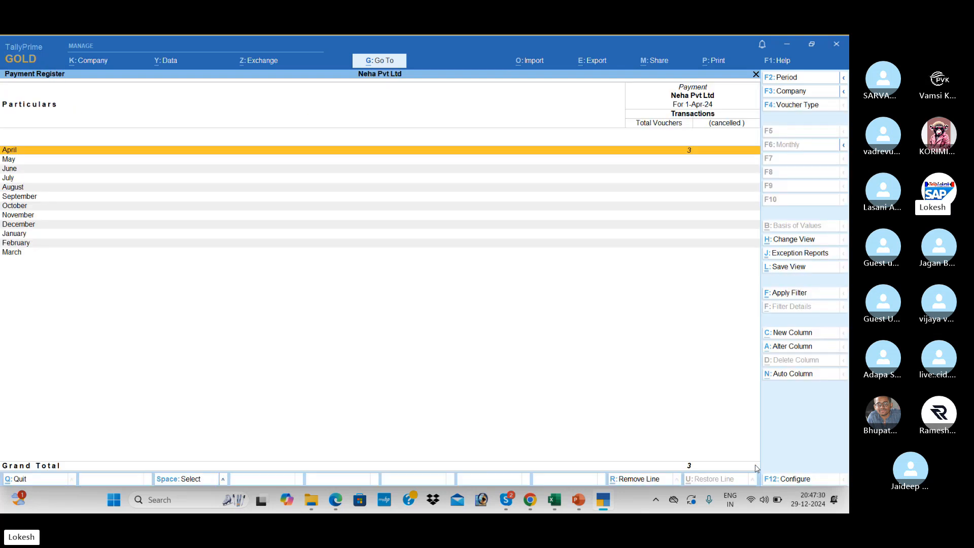
key("Return")
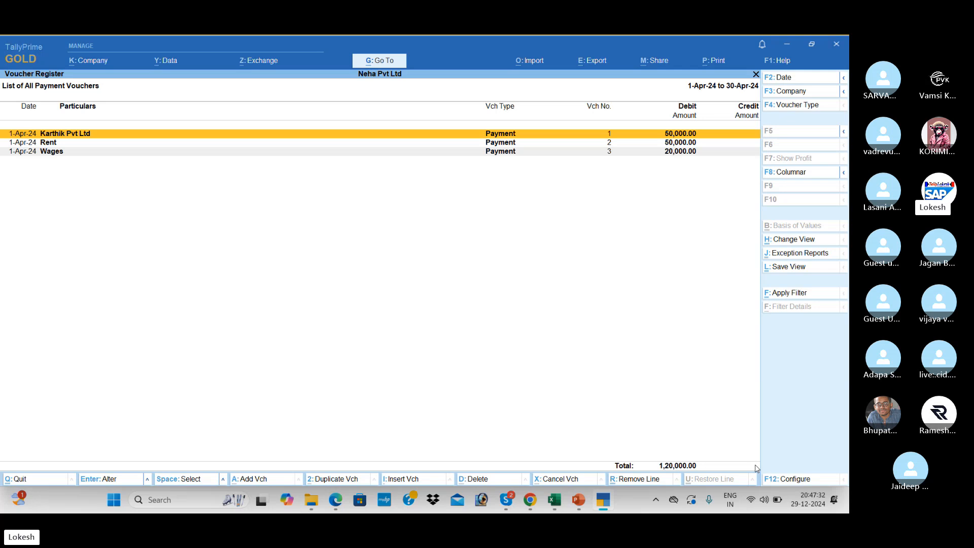
key("Down")
key("Down")
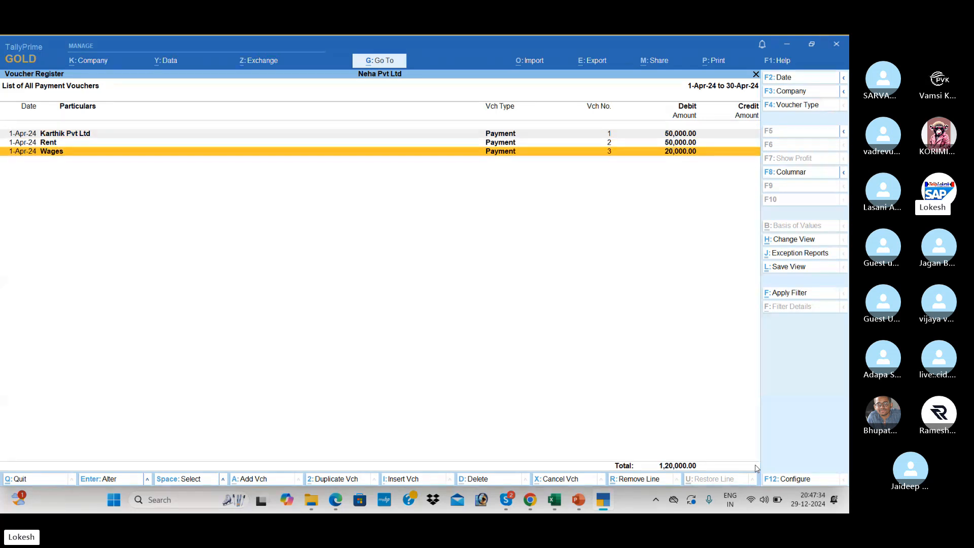
key("Escape")
key("Escape")
Review April's four receipt vouchers in the Receipt Register, totalling 4,65,000.
key("Down")
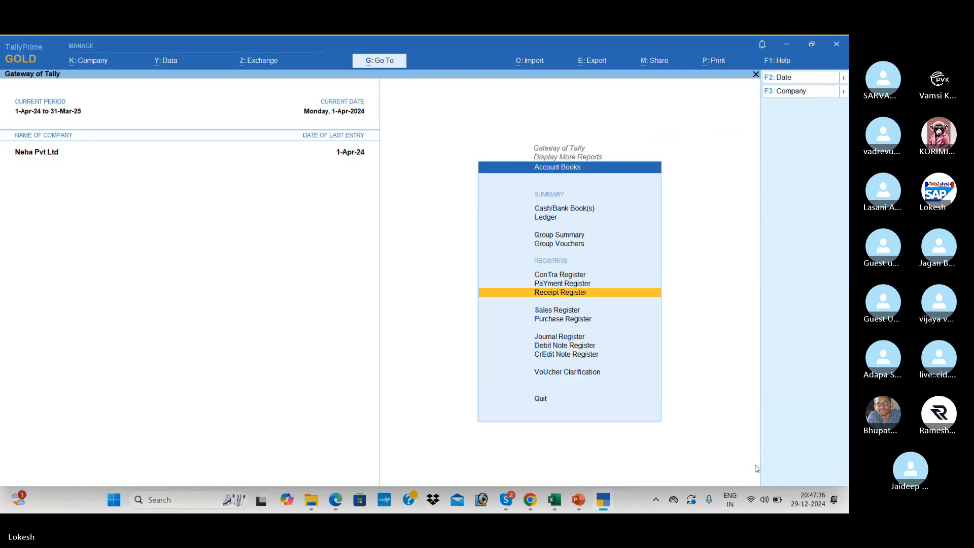
key("Return")
key("Return")
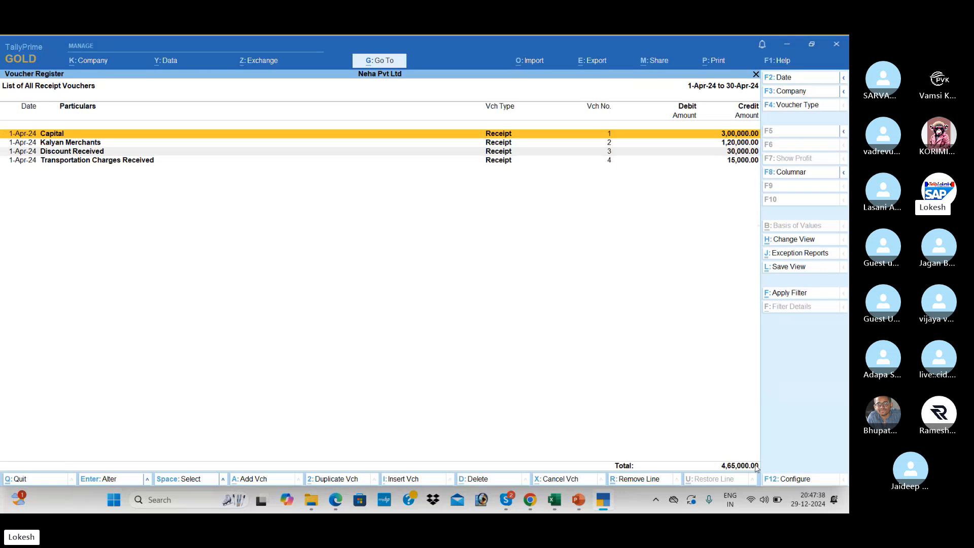
key("Down")
key("Down")
key("Down")
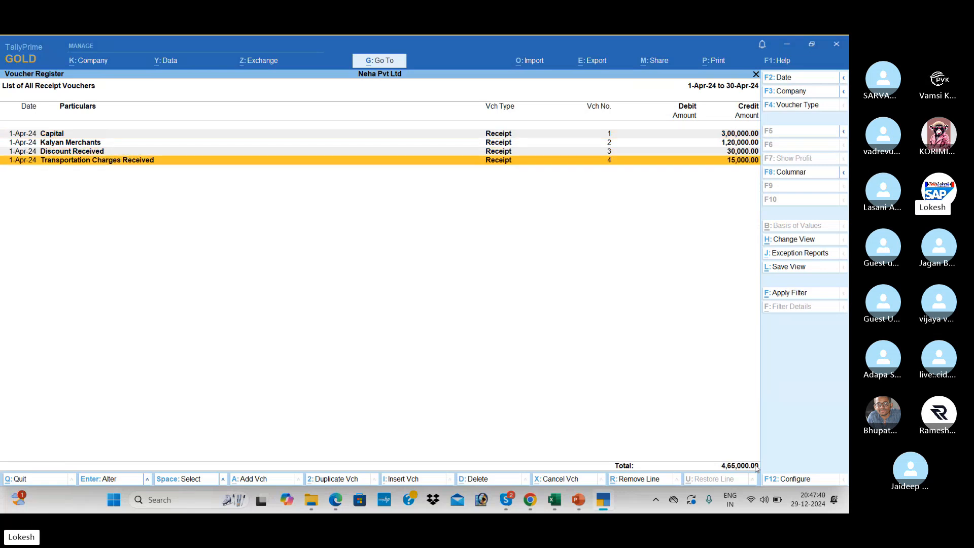
key("Escape")
key("Escape")
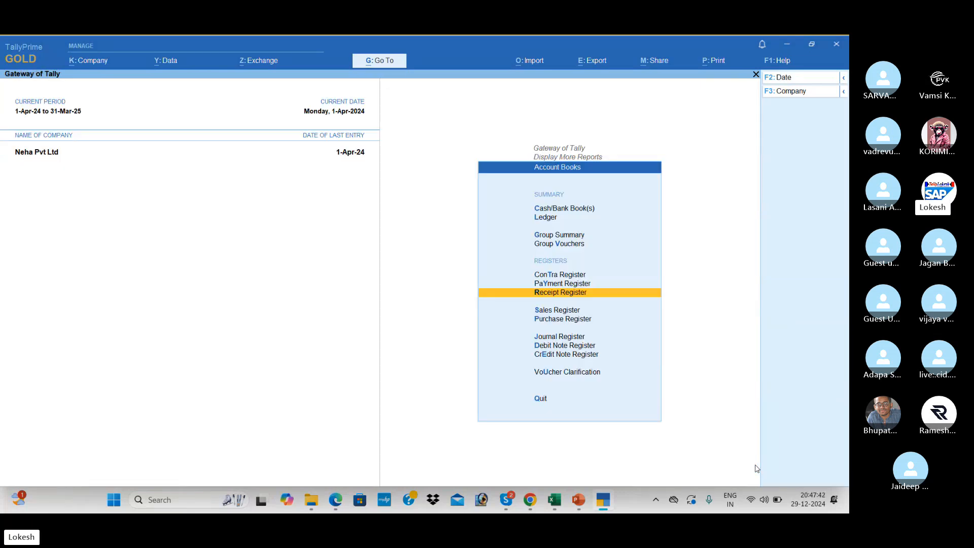
Review the Sales Register, Purchase Register (1,00,000 in April) and empty Journal Register in turn.
key("Down")
key("Return")
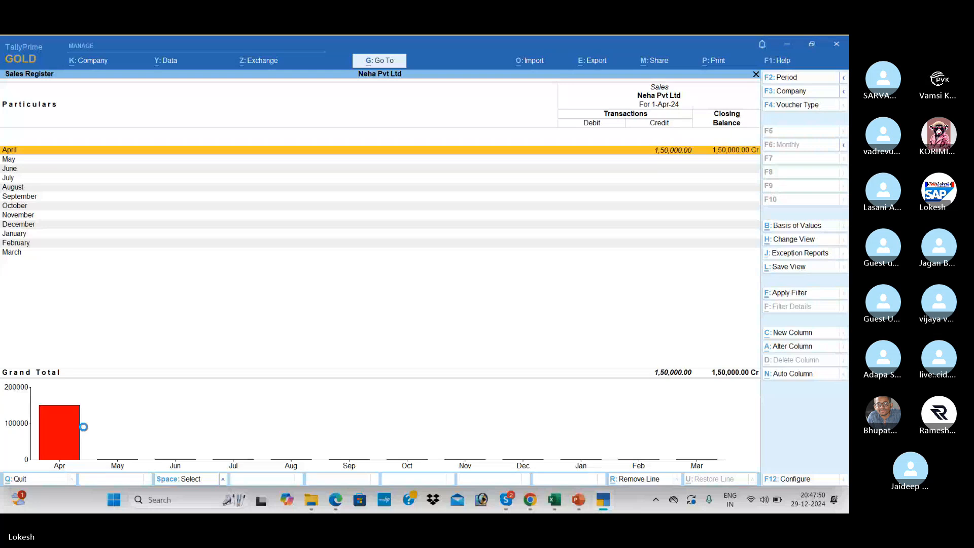
key("Escape")
key("Down")
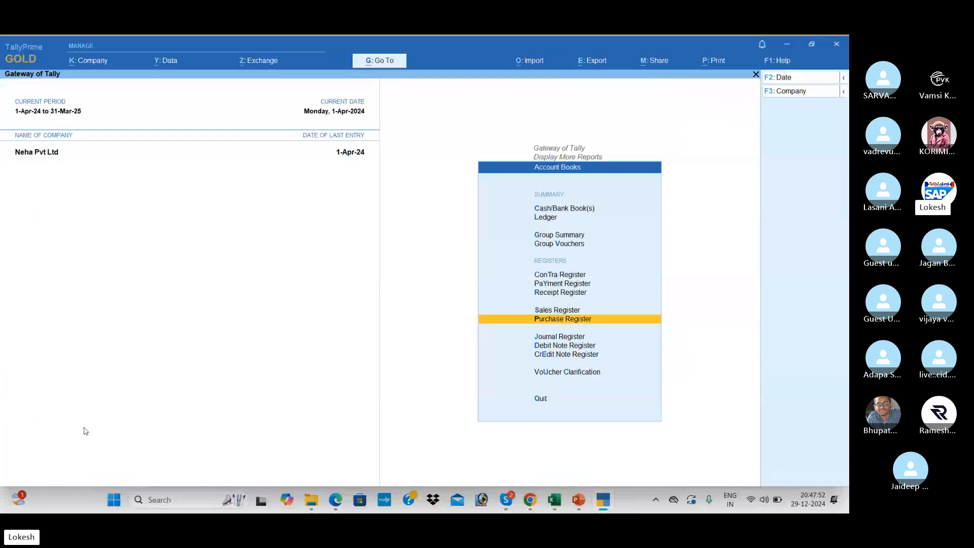
key("Return")
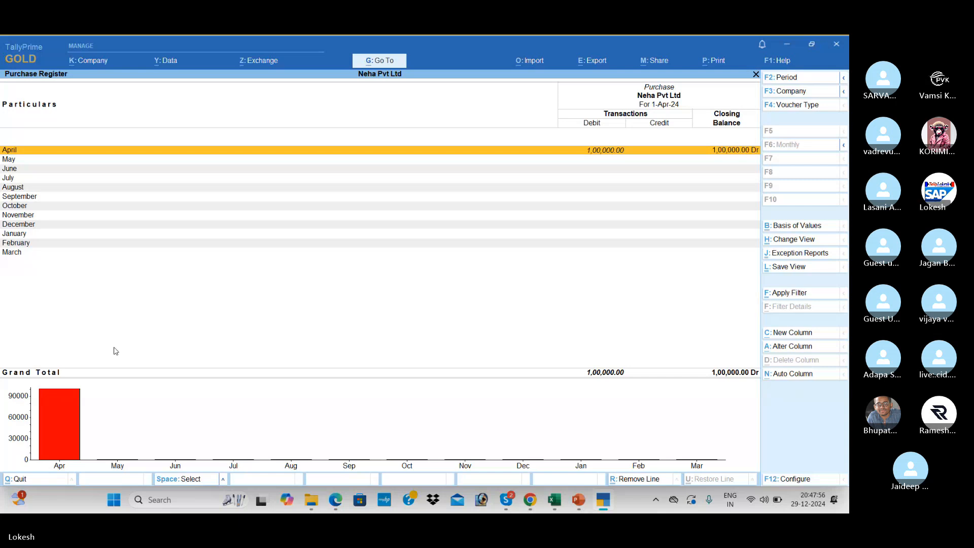
key("Escape")
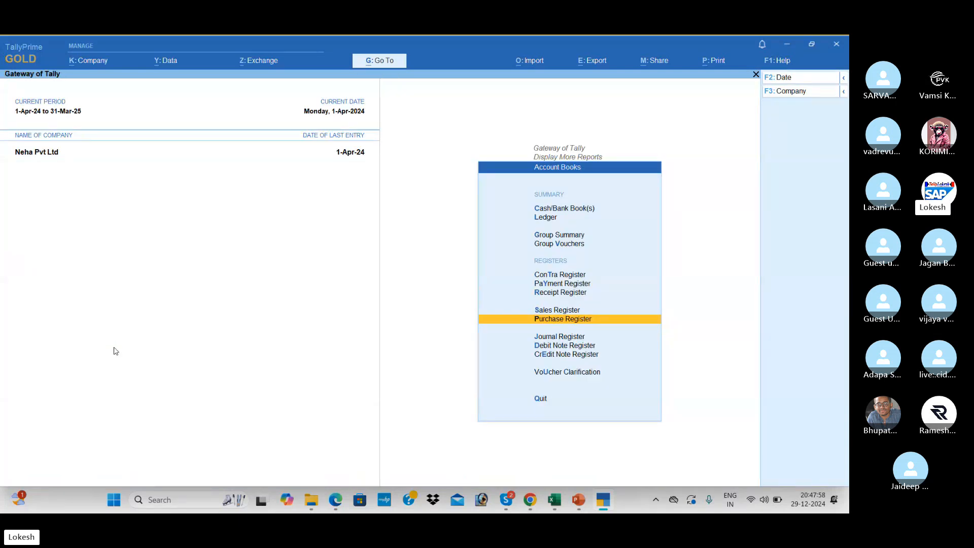
key("Down")
key("Down")
key("Down")
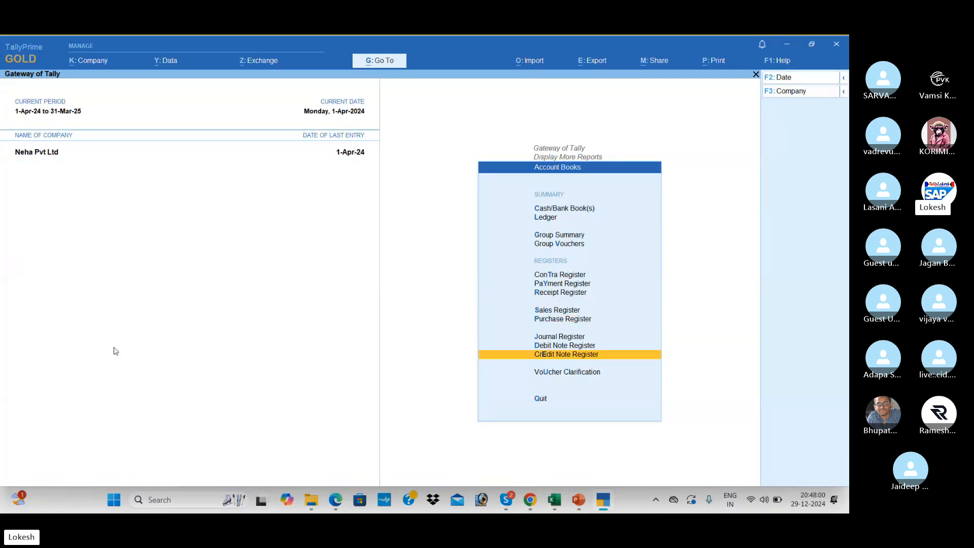
key("Up")
key("Up")
key("Return")
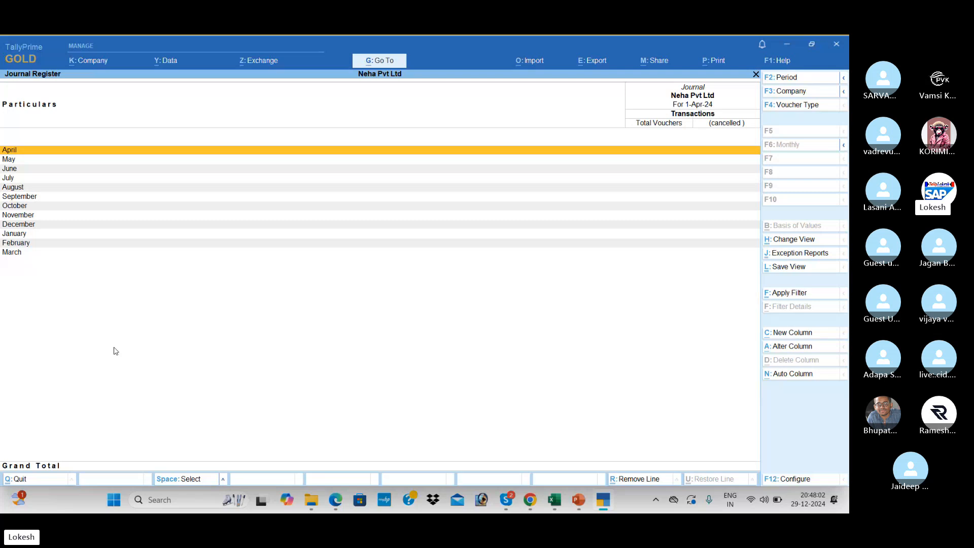
key("Escape")
key("Escape")
key("Escape")
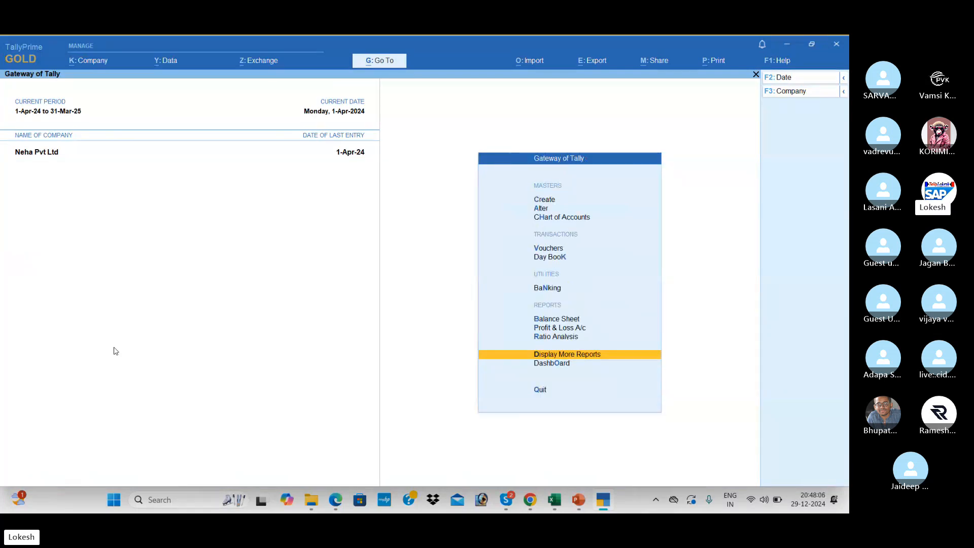
key("alt+Tab")
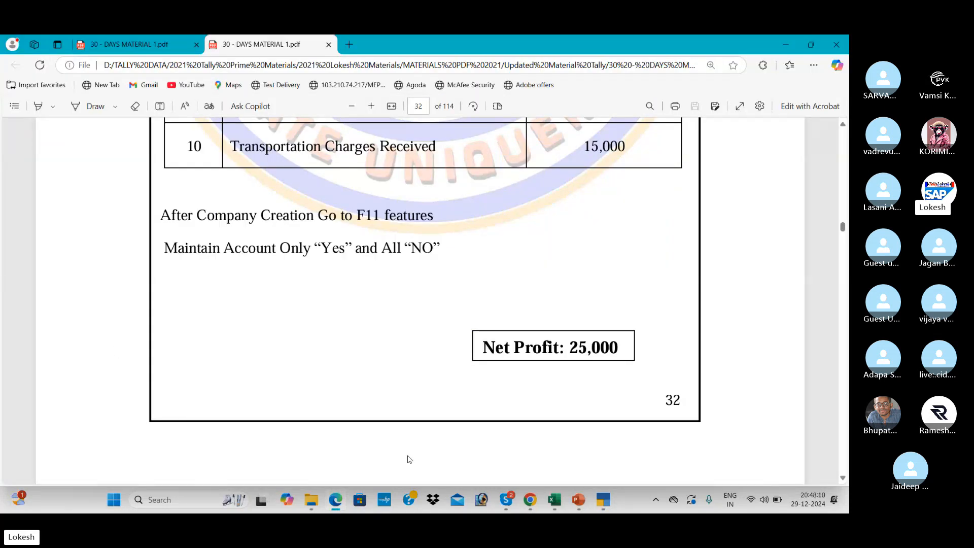
left_click(843, 478)
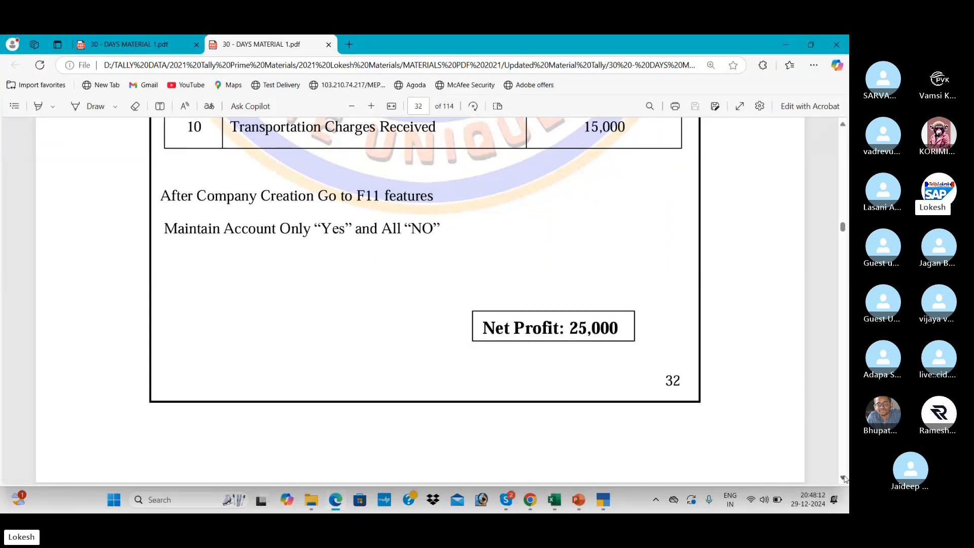
scroll(843, 478, "down", 6)
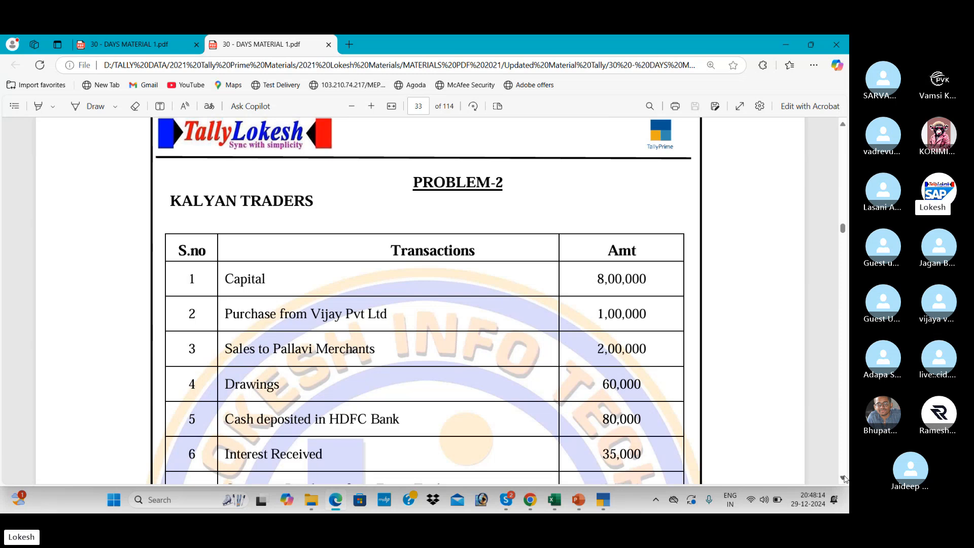
key("alt+Tab")
left_click(330, 249)
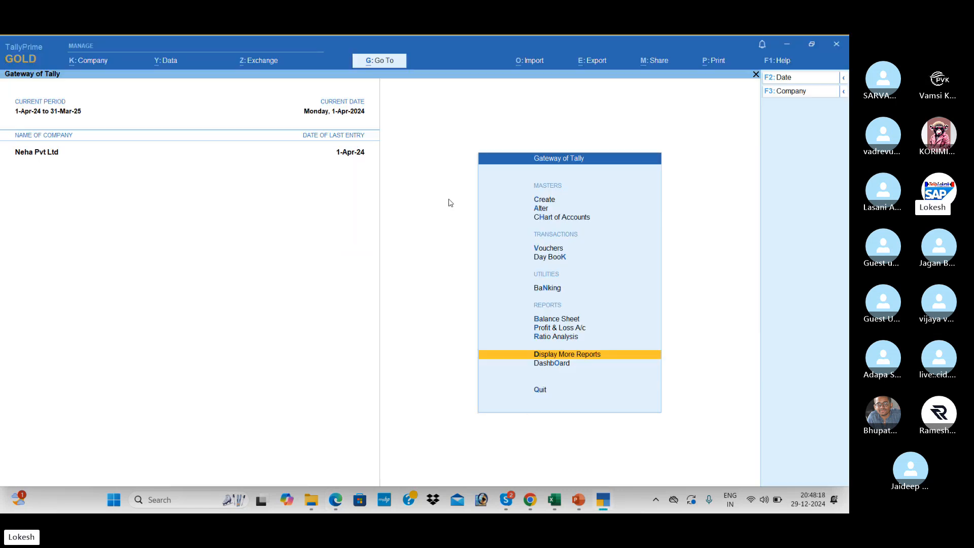
Fill in company Kalyan Merchants with state Andhra Pradesh, keeping default mailing name, currency and decimals.
left_click(98, 64)
key("Return")
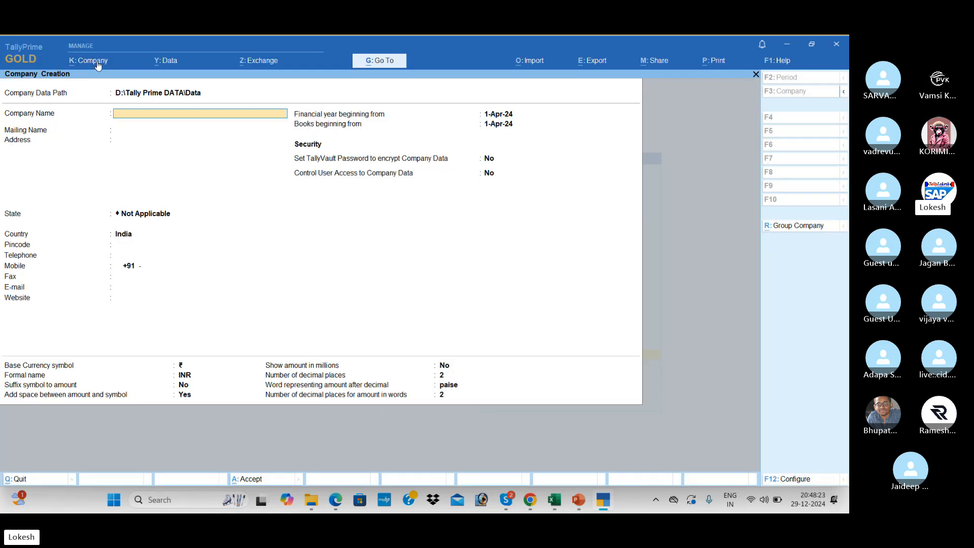
type("Kal")
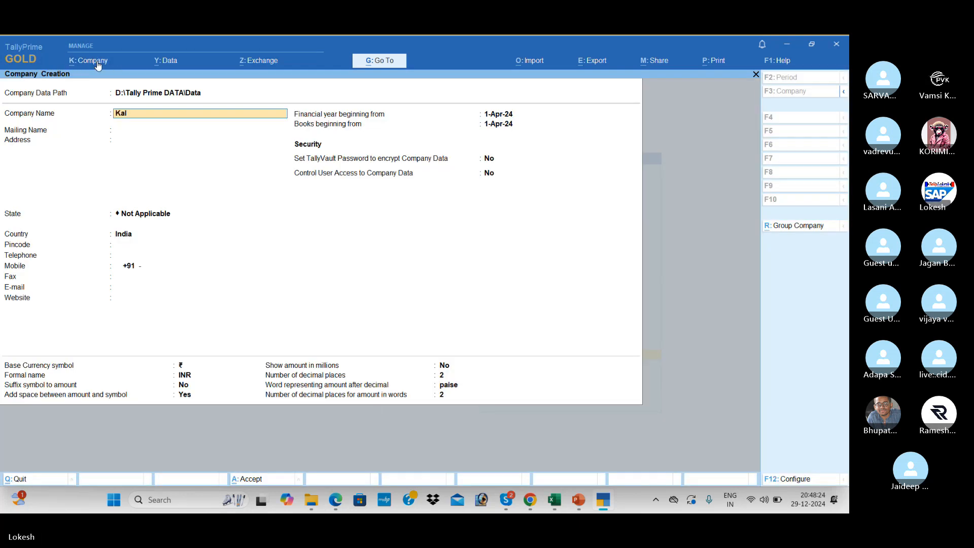
type("yan Merchants")
key("Return")
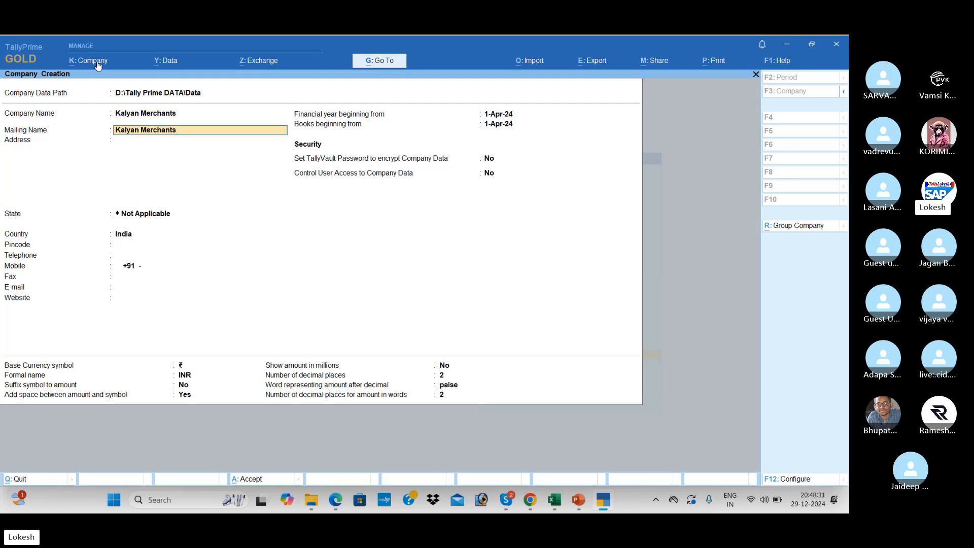
key("Return")
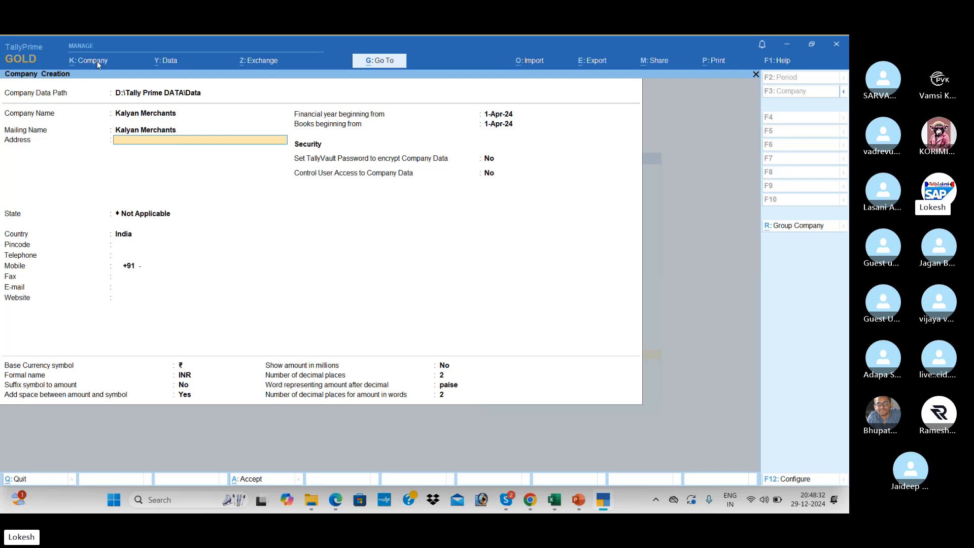
key("Return")
key("Down")
key("Down")
key("Return")
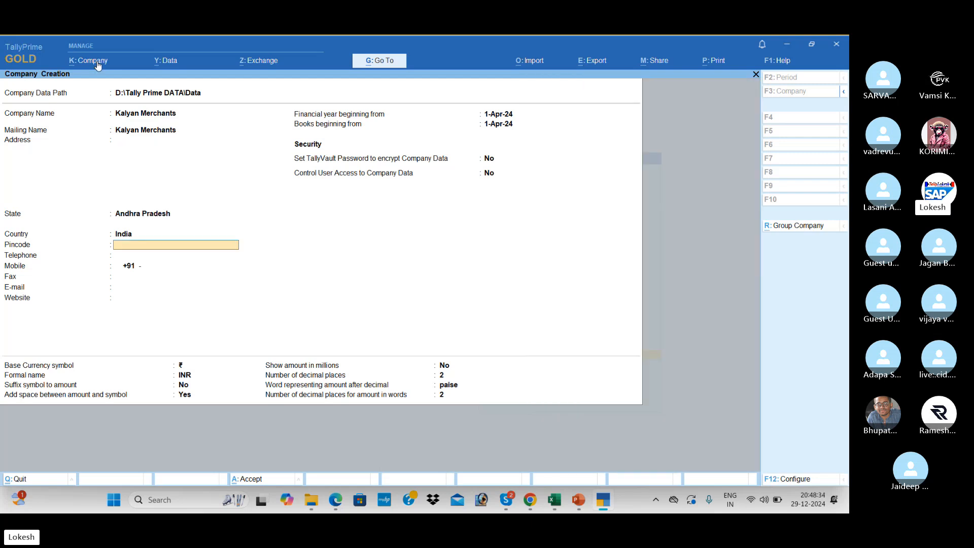
key("Return")
key("Return")
key("Return")
key("Return")
key("Return")
key("Return")
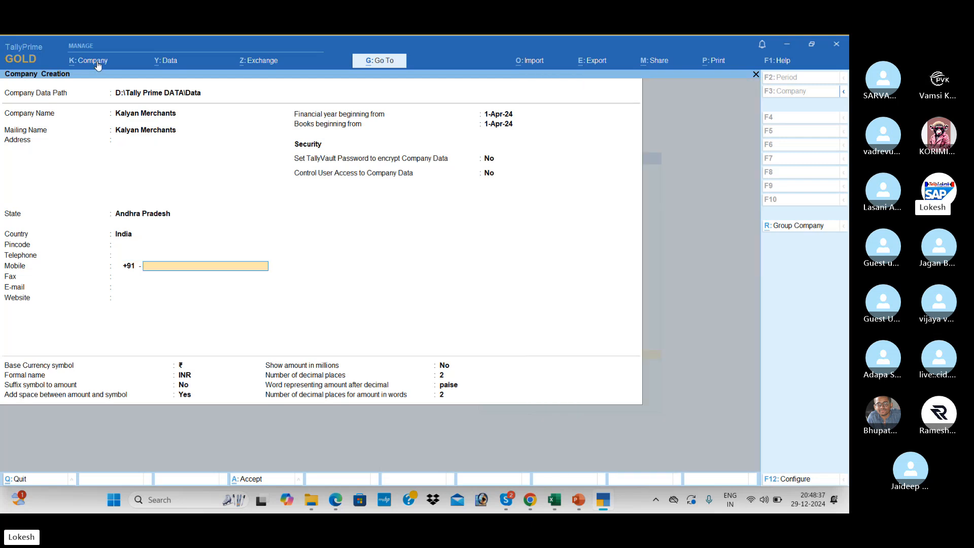
key("Return")
key("Return")
key("Return")
key("Return")
key("Return")
key("Return")
key("Return")
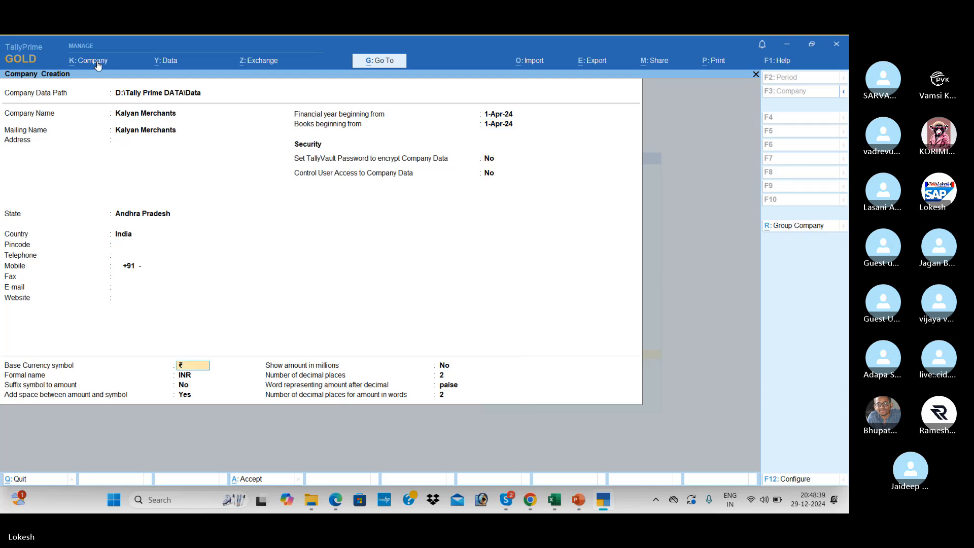
key("Return")
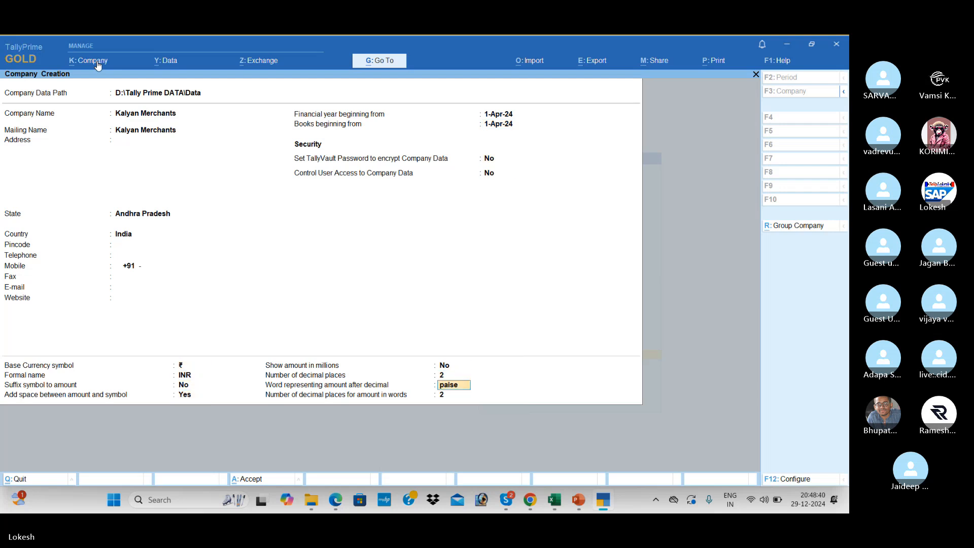
key("Return")
key("Return")
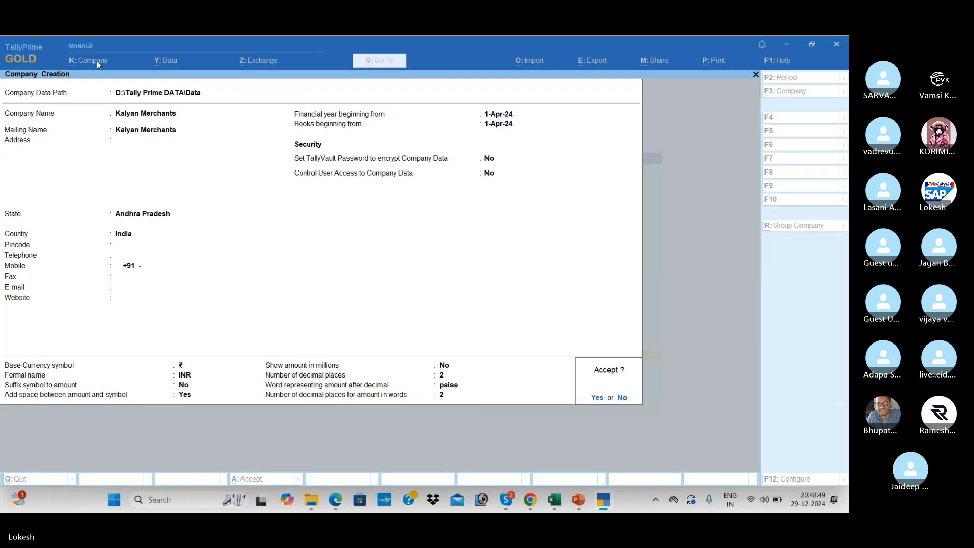
Accept the company with Maintain Accounts Yes; bill-wise, inventory, GST and browser access set to No.
key("Return")
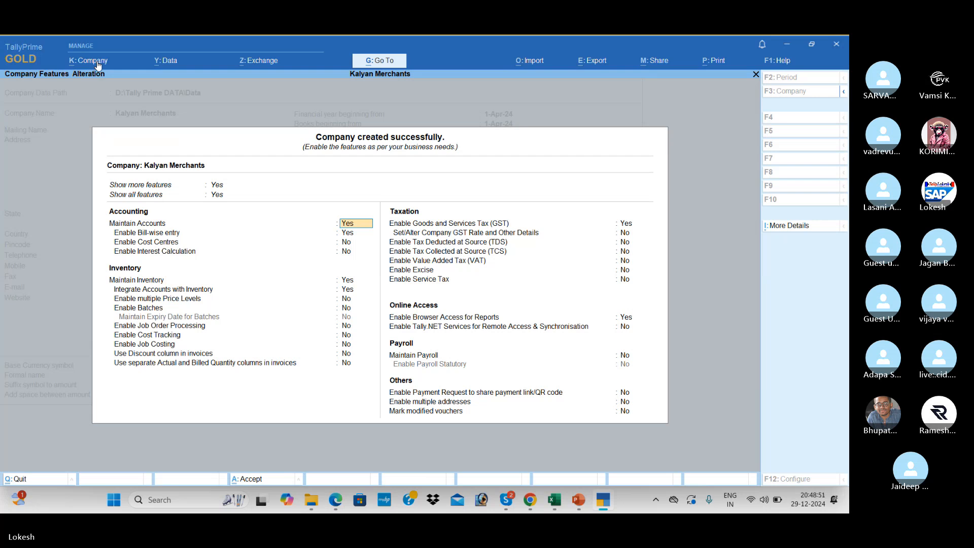
key("a")
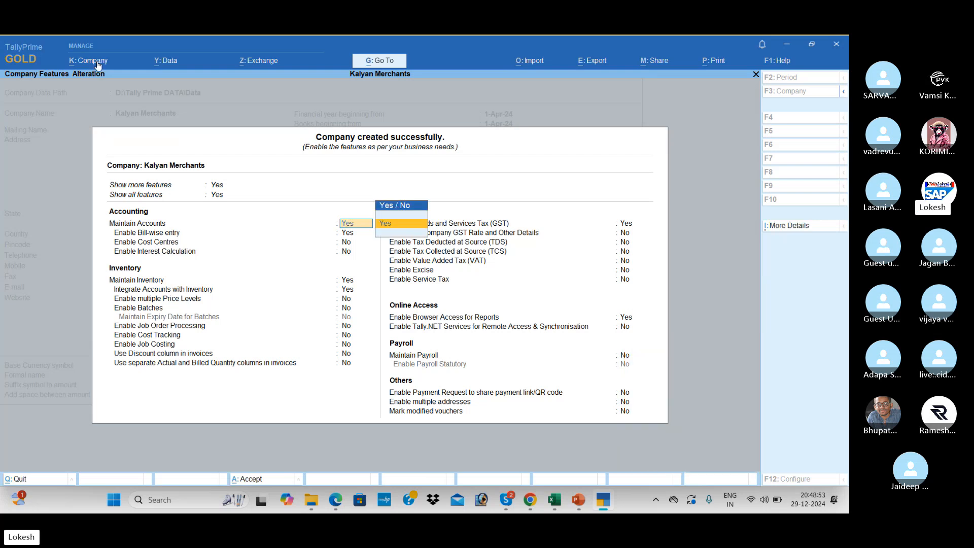
key("Return")
type("n")
key("Return")
key("Return")
key("Return")
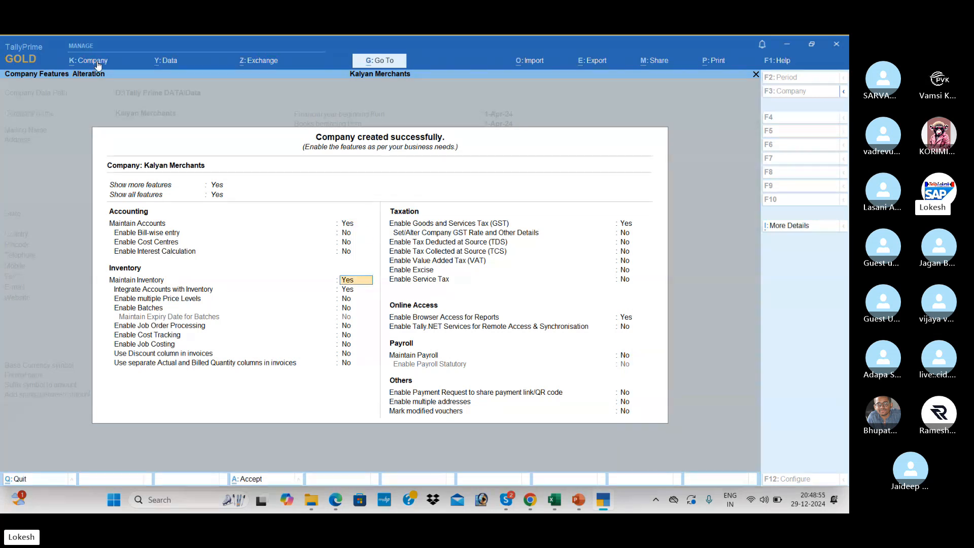
type("n")
key("Return")
type("n")
key("Return")
key("Return")
key("Return")
key("Return")
key("Return")
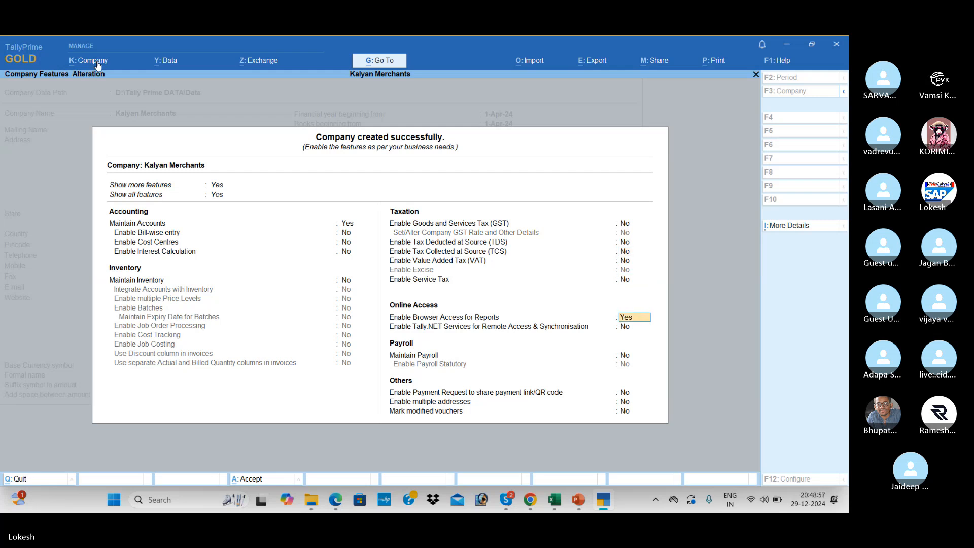
type("n")
key("Return")
key("Return")
key("Return")
key("Return")
key("Return")
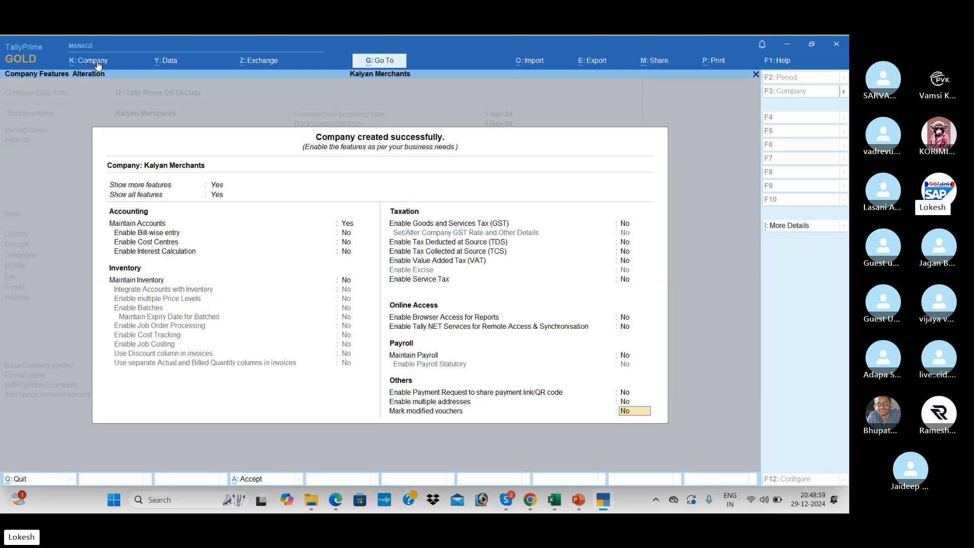
key("Return")
key("Return")
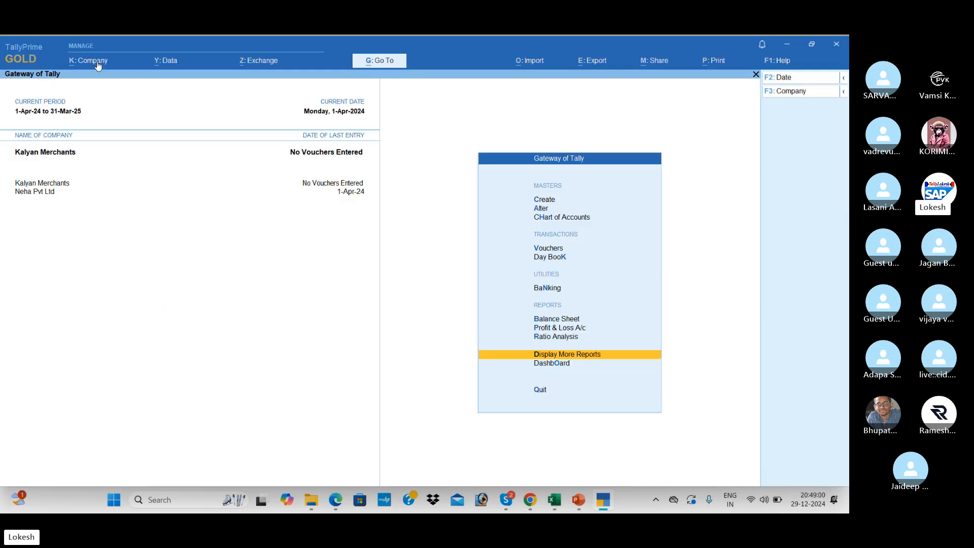
Browse the Chart of Accounts lists of groups, ledgers and voucher types.
key("Down")
key("Down")
key("Down")
key("Down")
key("Down")
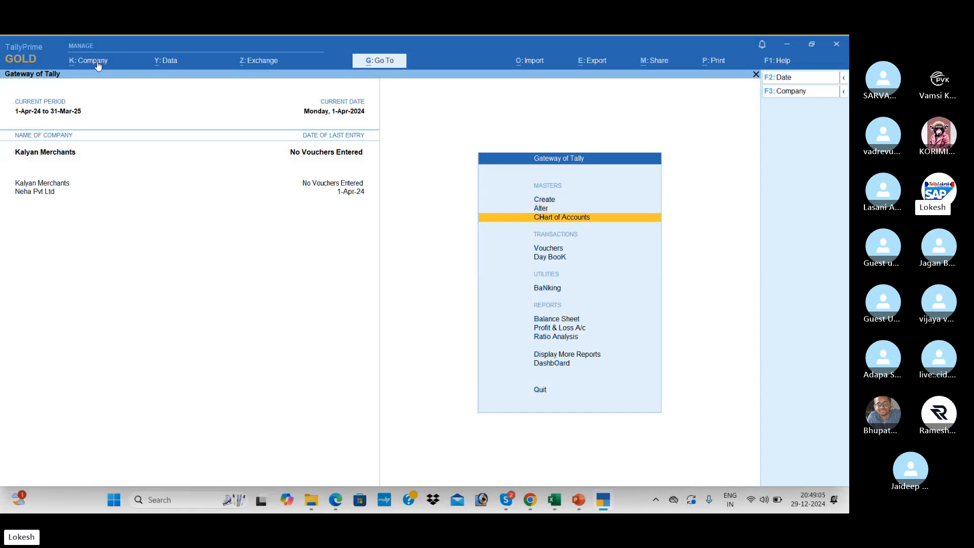
key("Return")
key("Up")
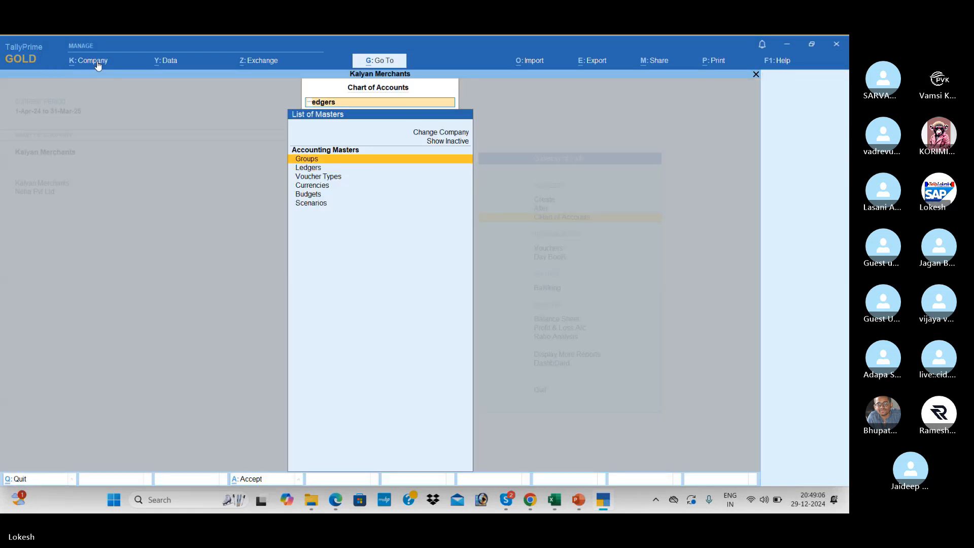
key("Return")
key("BackSpace")
key("Down")
key("Return")
key("BackSpace")
key("Down")
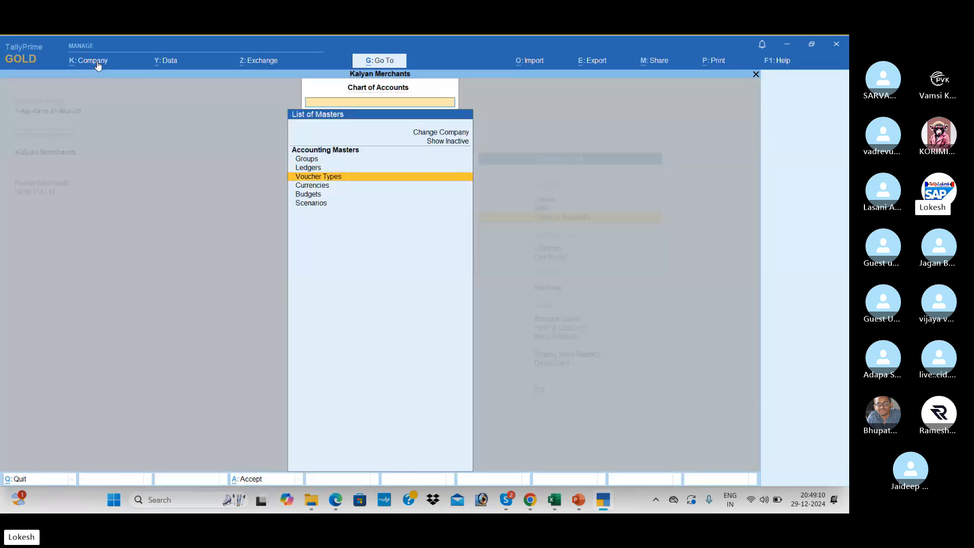
key("Return")
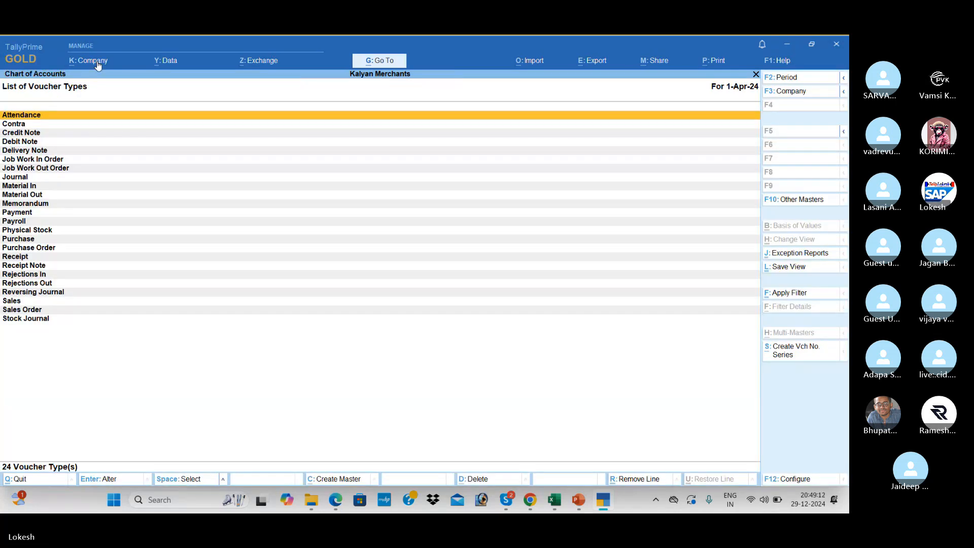
key("BackSpace")
key("Escape")
Start creating a new ledger, then bring up the Problem-2 PDF.
key("Up")
key("Up")
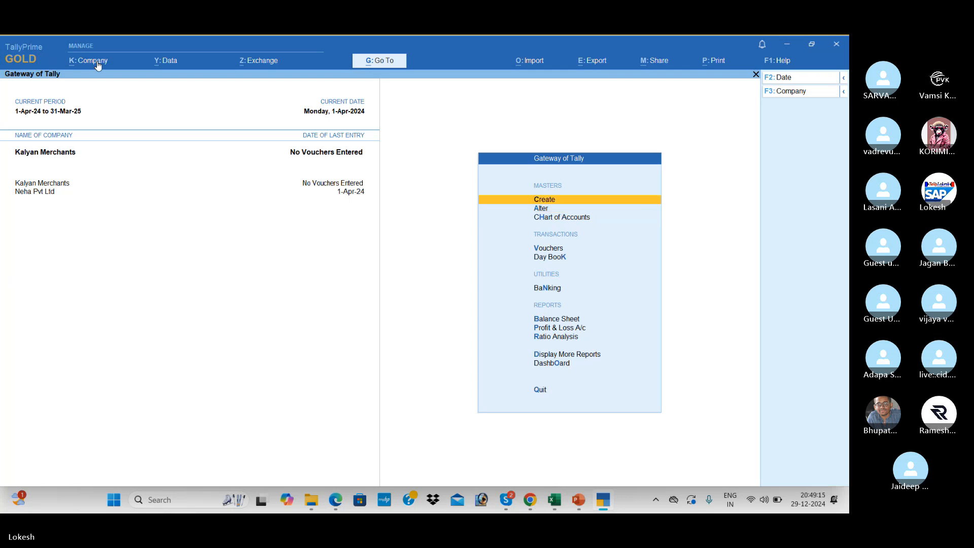
key("Return")
key("Down")
key("Return")
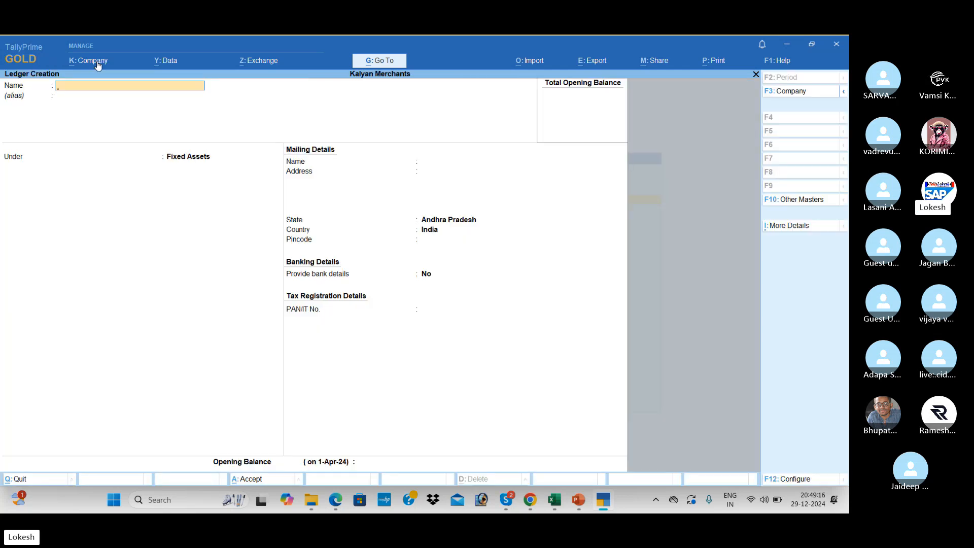
key("alt+Tab")
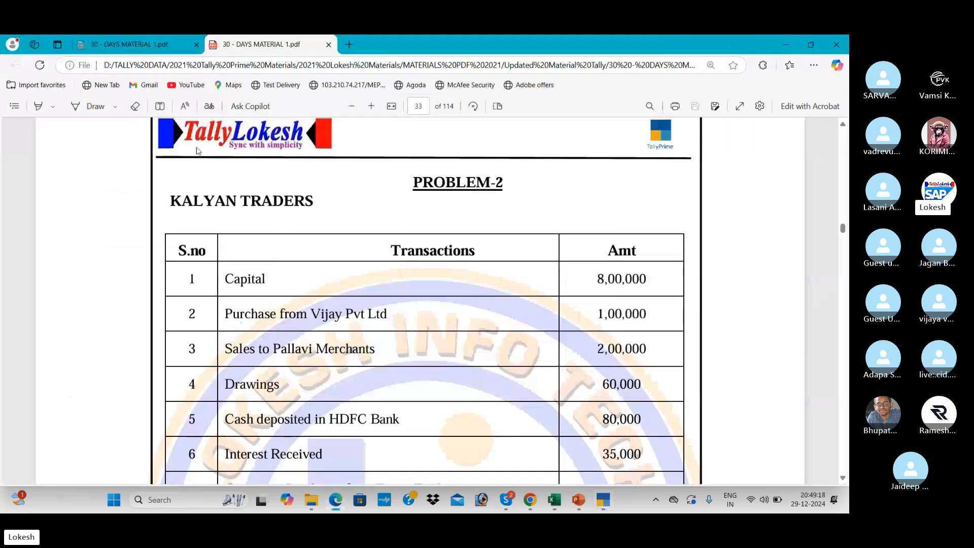
Zoom out the PDF and scroll down to Problem-2's Net Profit of 93,000.
left_click(351, 106)
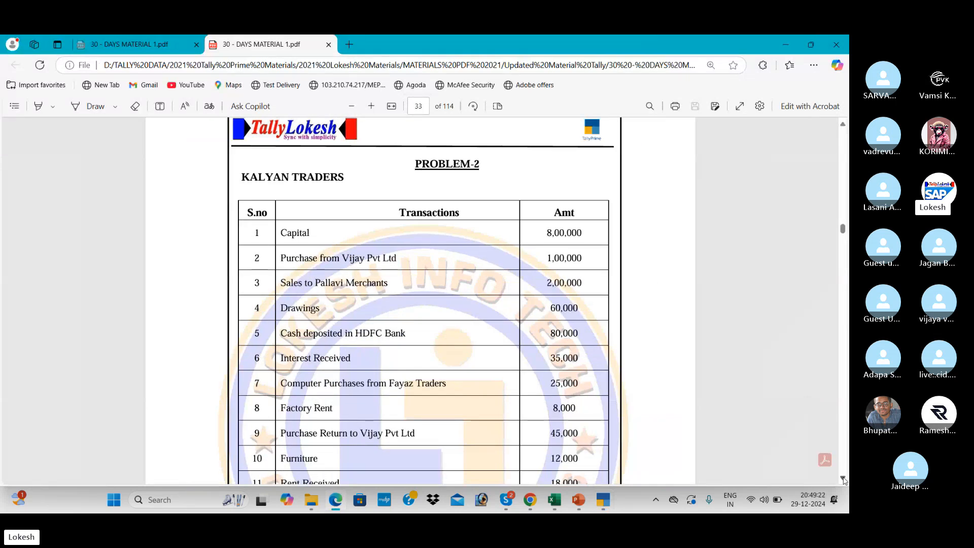
scroll(843, 480, "down", 5)
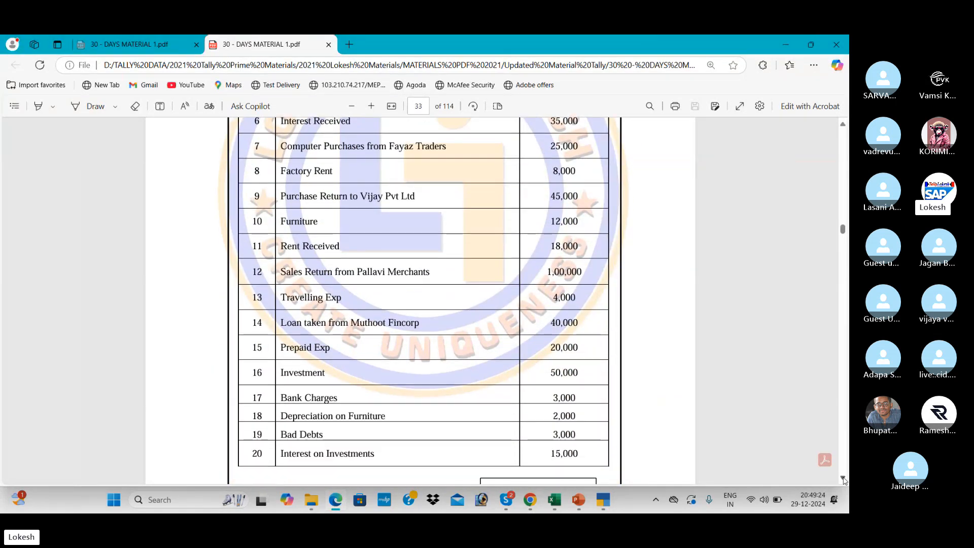
scroll(843, 479, "down", 2)
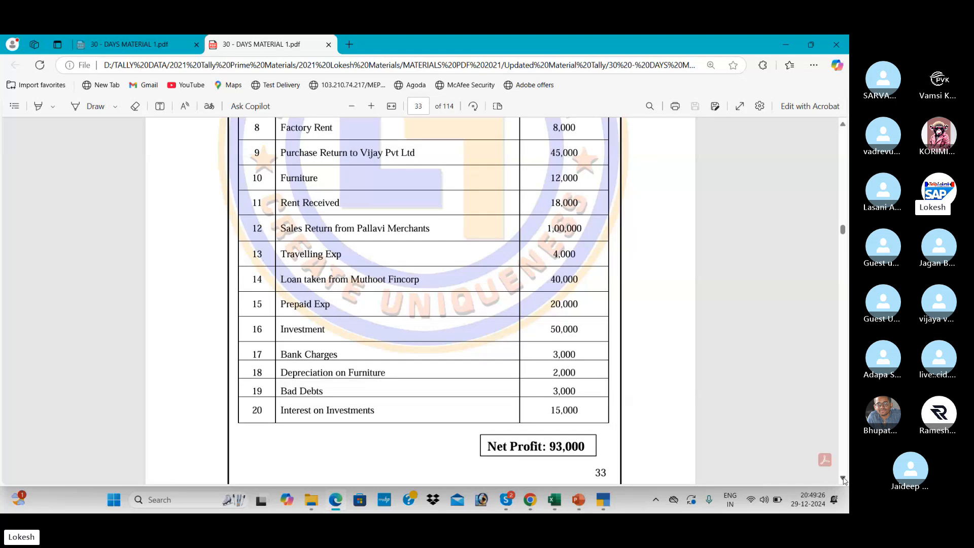
Back in TallyPrime, discard the unsaved ledger and return to the Gateway of Tally.
key("alt+Tab")
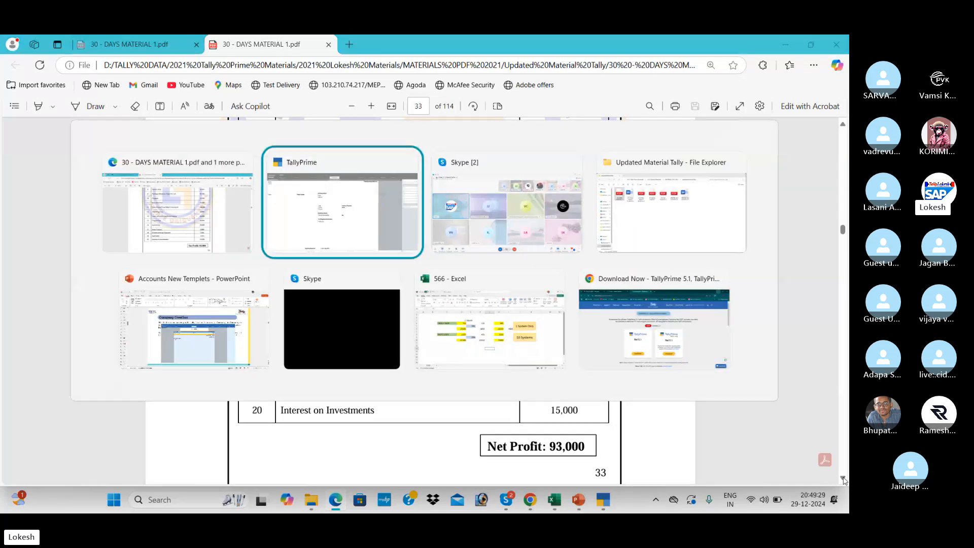
key("Escape")
key("Return")
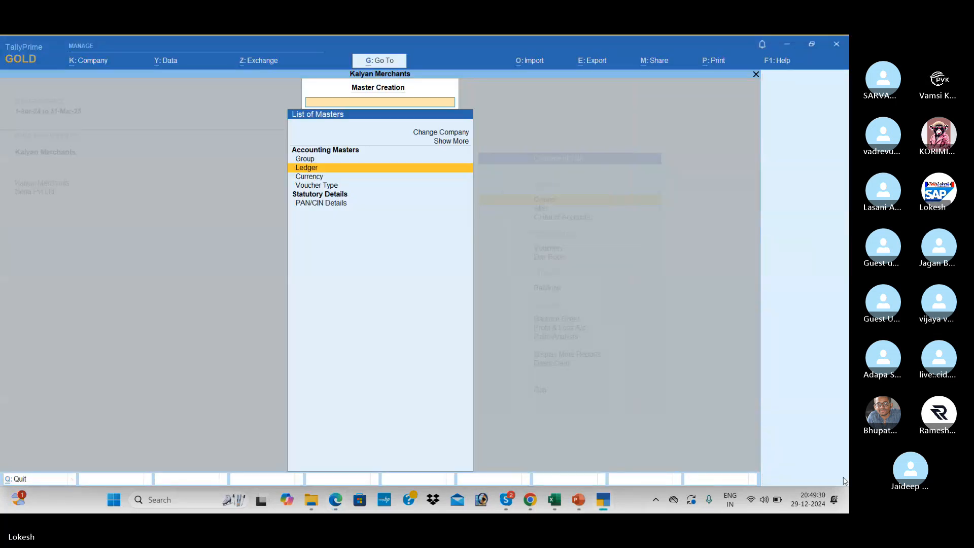
key("Escape")
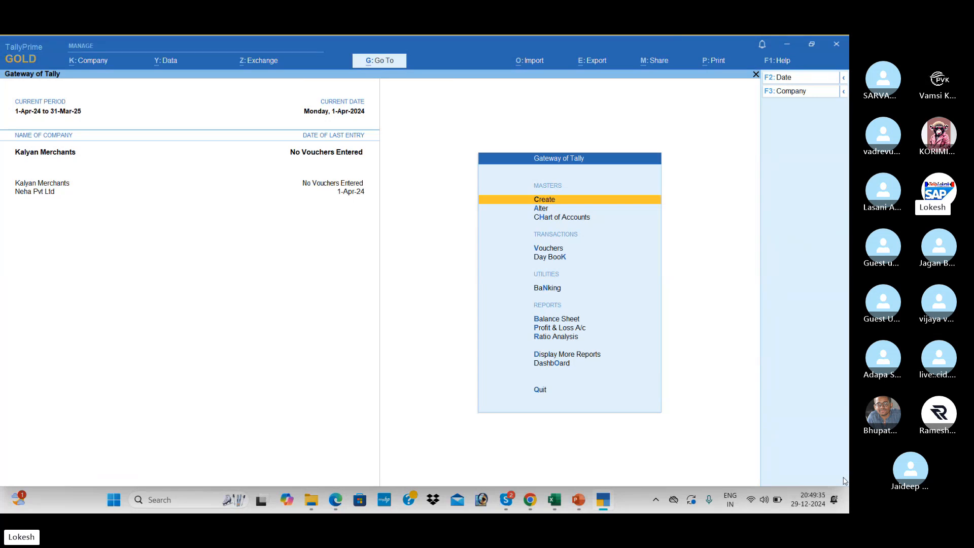
Bring the PDF forward and scroll back up through the worked Problem 1–3 entries.
left_click(335, 499)
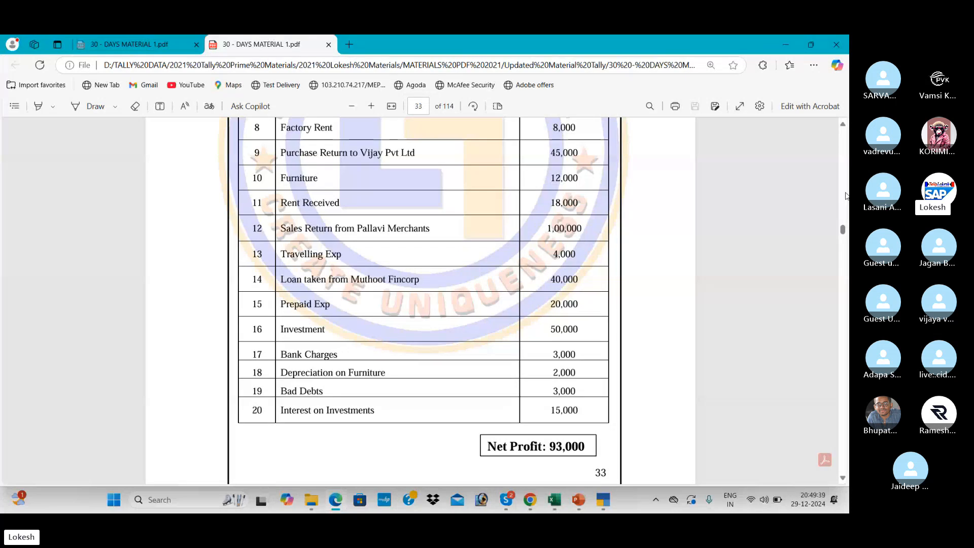
scroll(845, 196, "up", 20)
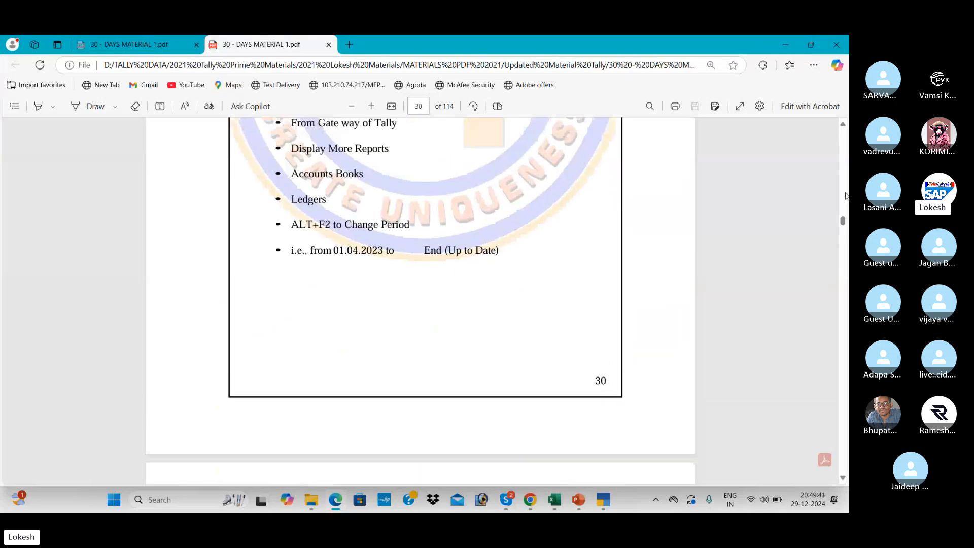
scroll(845, 196, "up", 20)
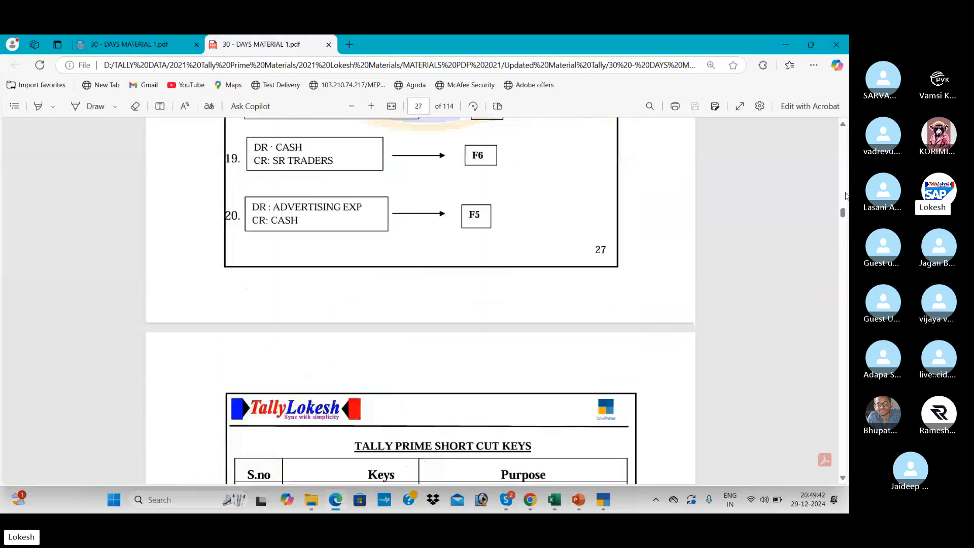
scroll(845, 196, "up", 10)
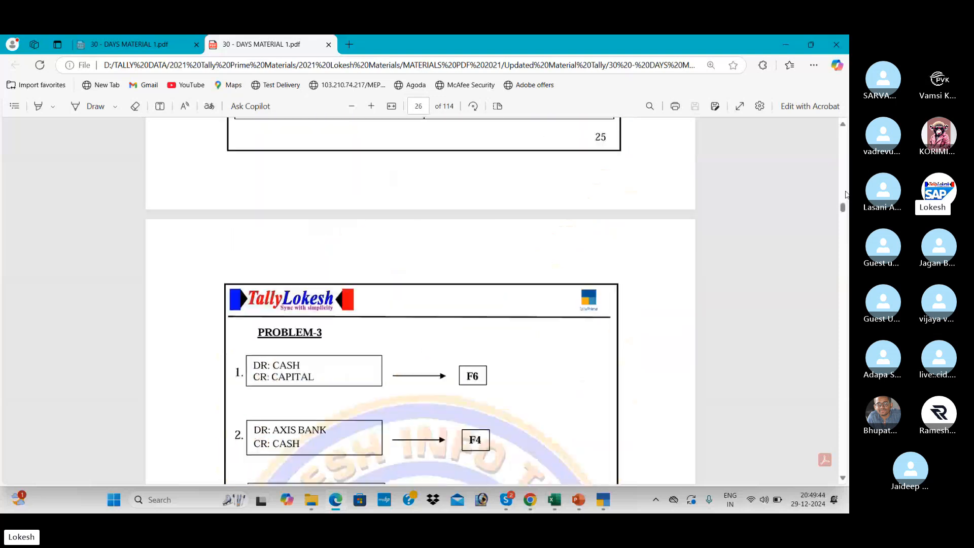
scroll(845, 196, "up", 20)
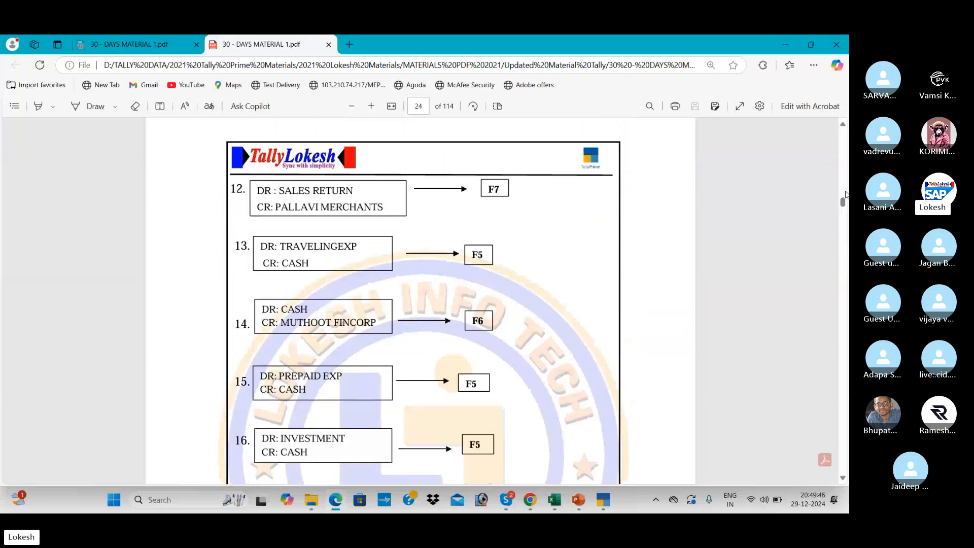
scroll(845, 196, "up", 10)
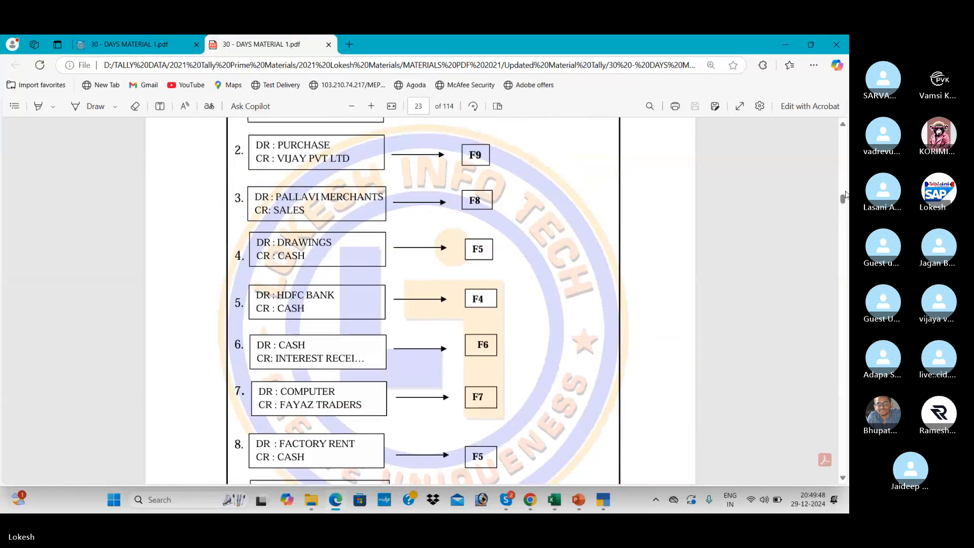
scroll(845, 196, "up", 15)
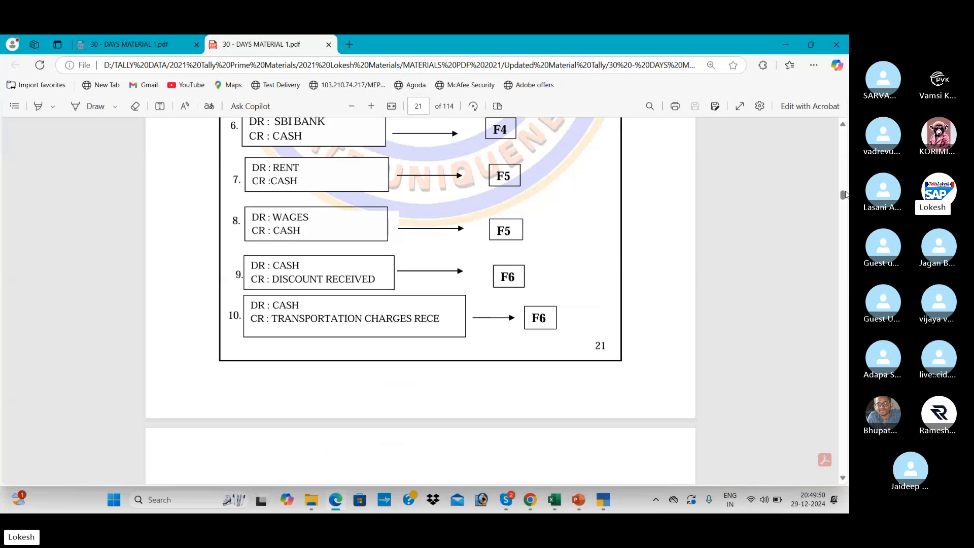
scroll(844, 155, "up", 8)
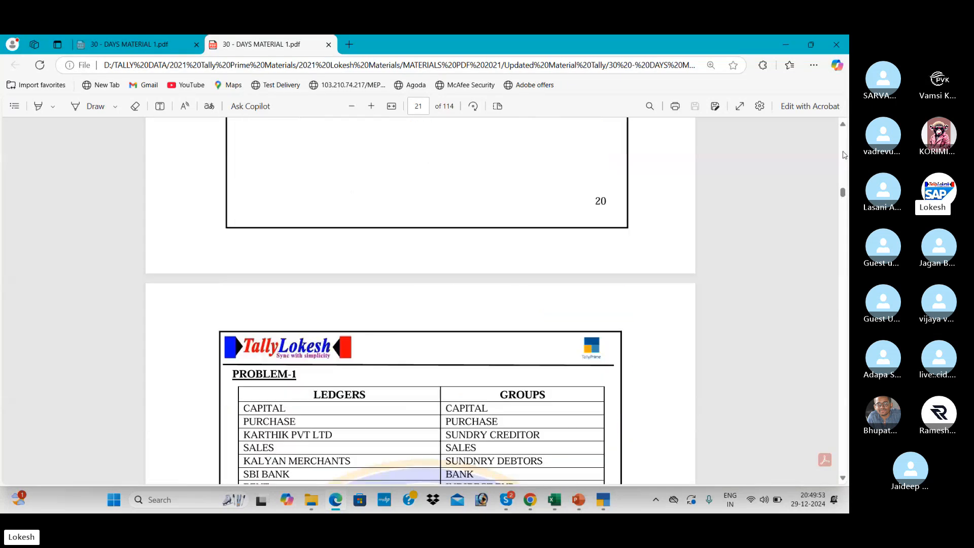
Scroll down to the TallyPrime shortcut tables, then switch through TallyPrime to the Skype call.
scroll(848, 263, "down", 12)
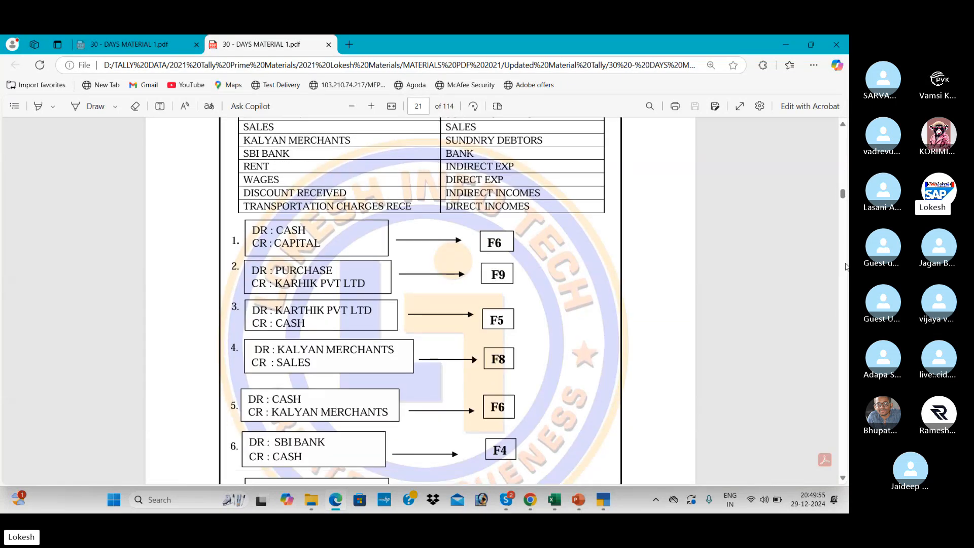
scroll(846, 266, "down", 15)
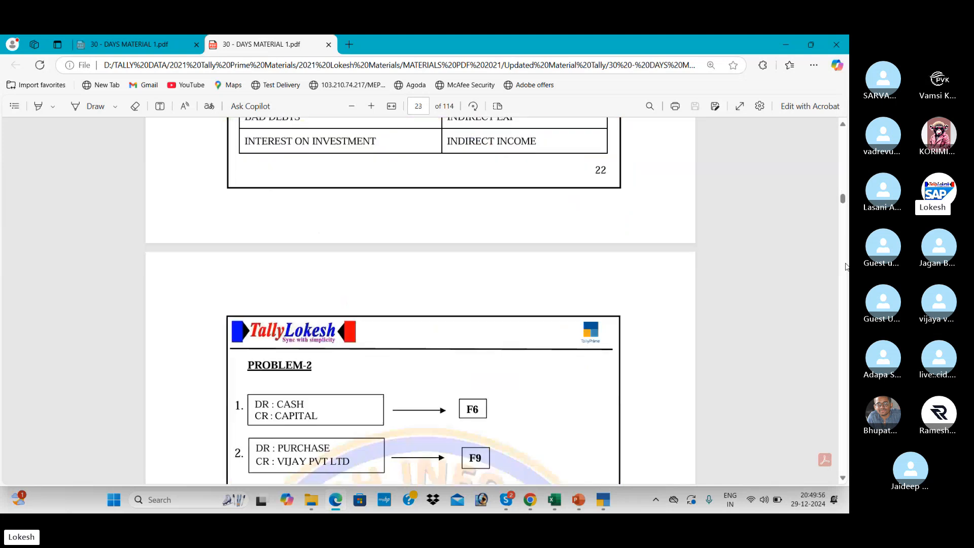
scroll(846, 267, "down", 15)
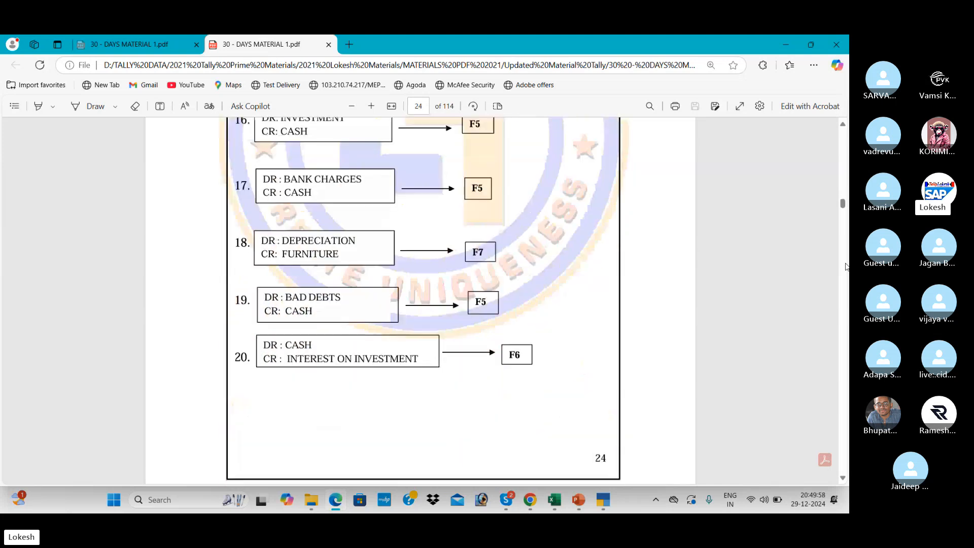
scroll(846, 267, "down", 15)
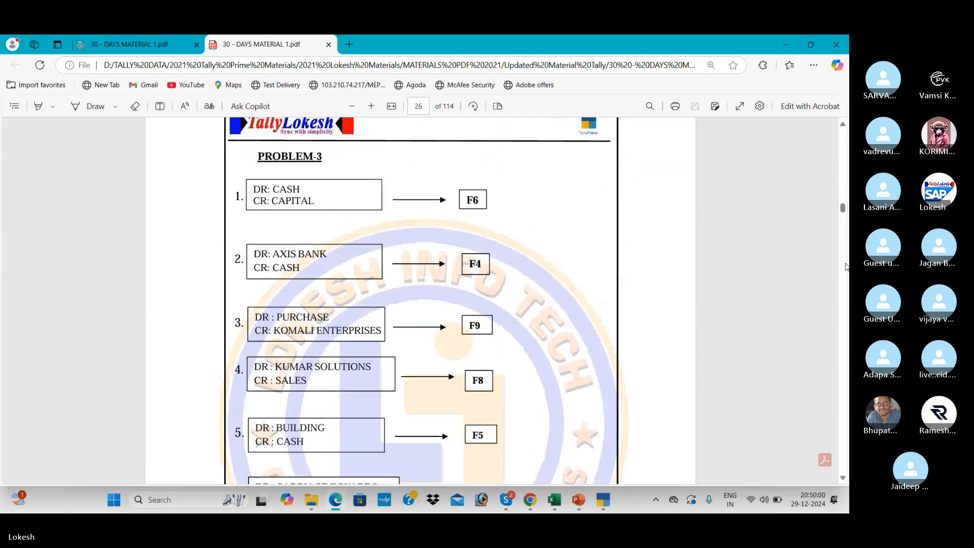
scroll(846, 267, "down", 15)
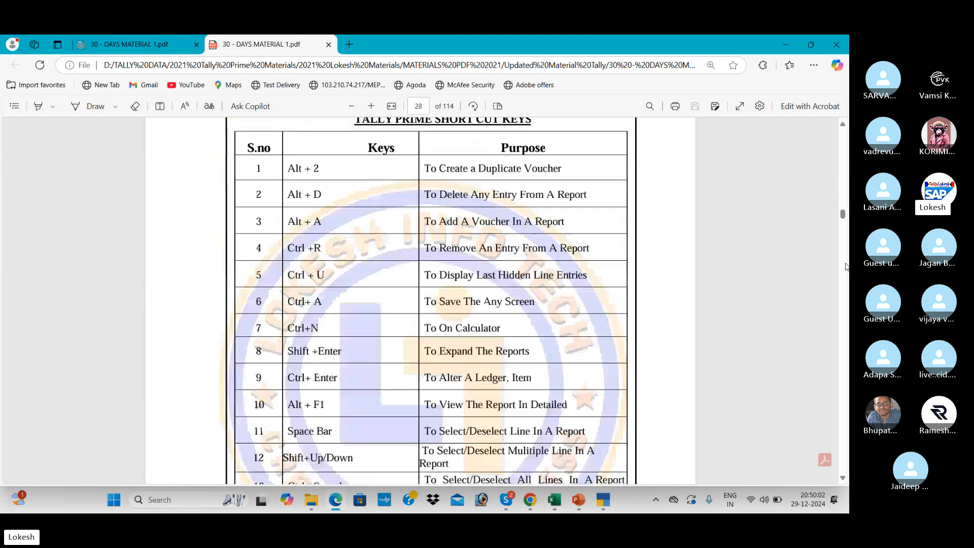
scroll(846, 267, "down", 12)
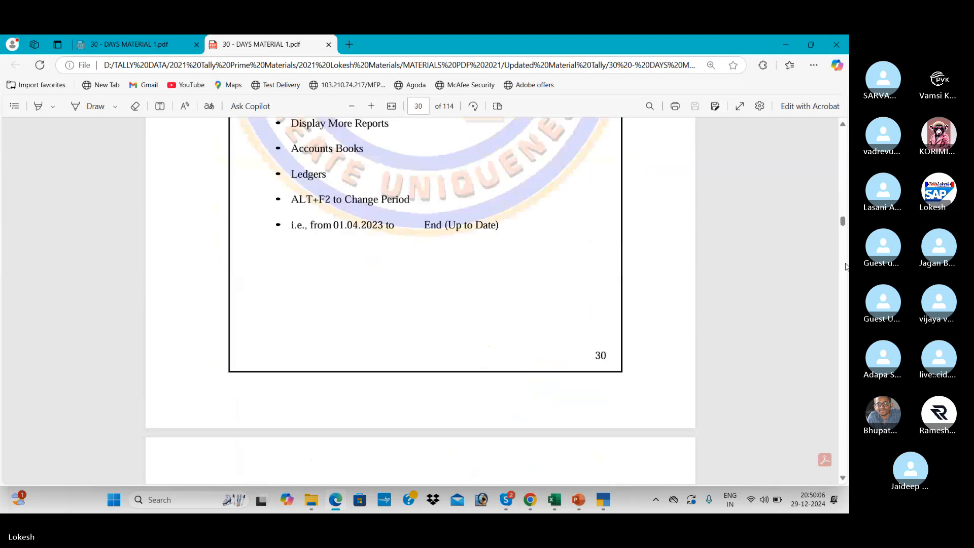
key("alt+Tab")
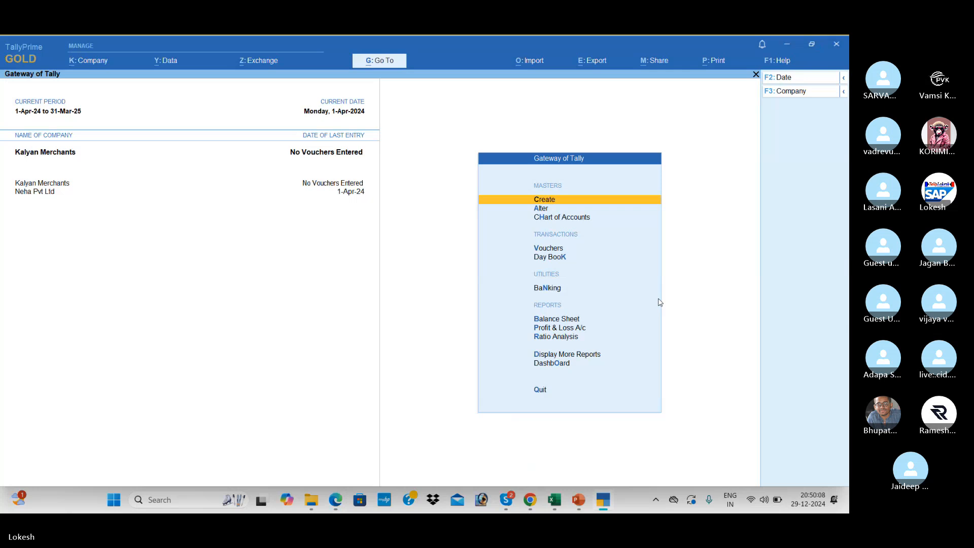
key("alt+Tab")
key("alt+Tab")
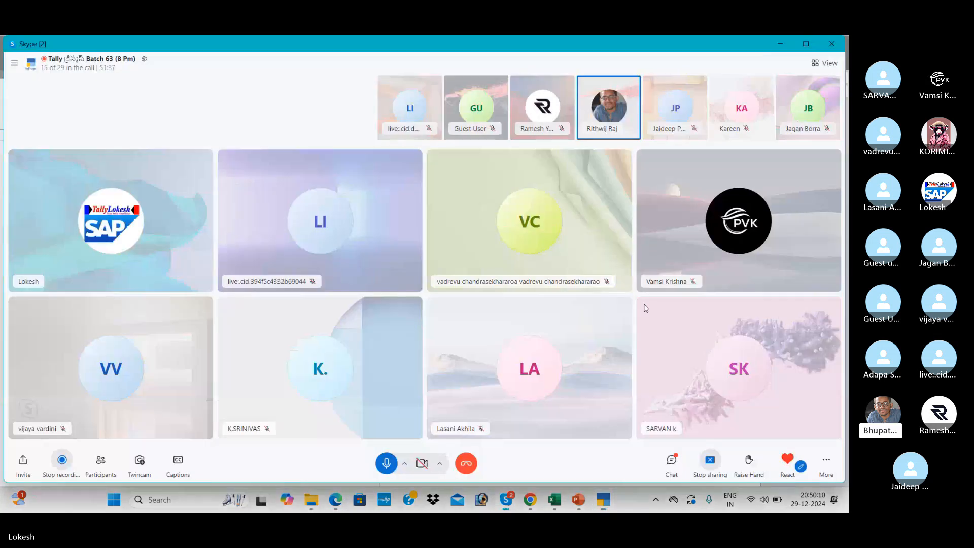